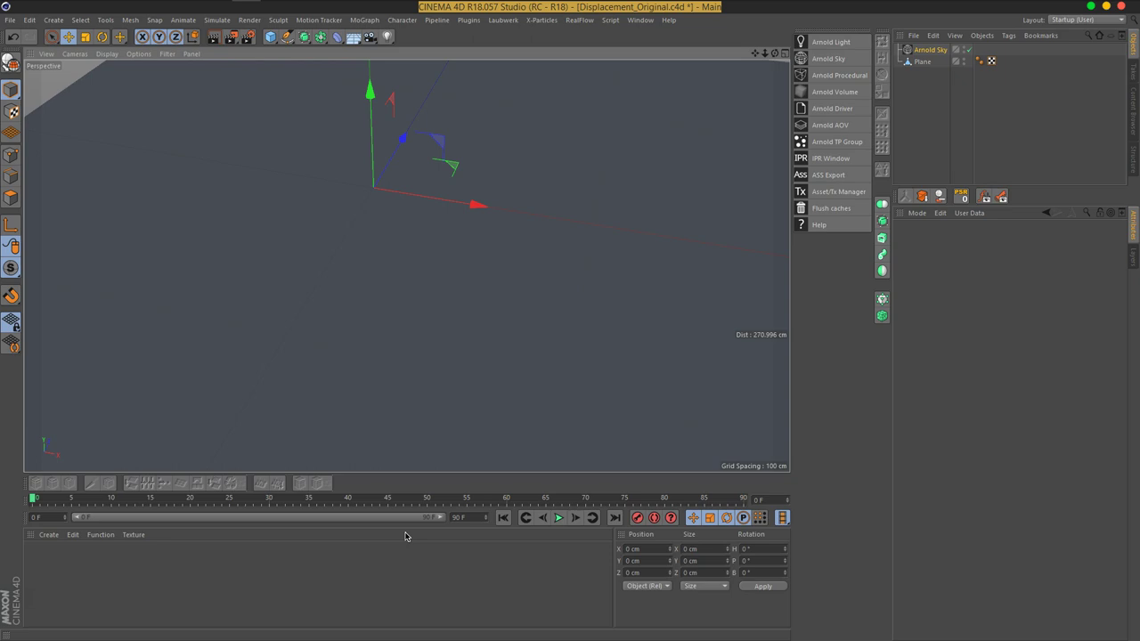
# Step: Pull the view back from the Plane and select the Arnold Sky object
pyautogui.click(389, 535)
pyautogui.click(427, 470)
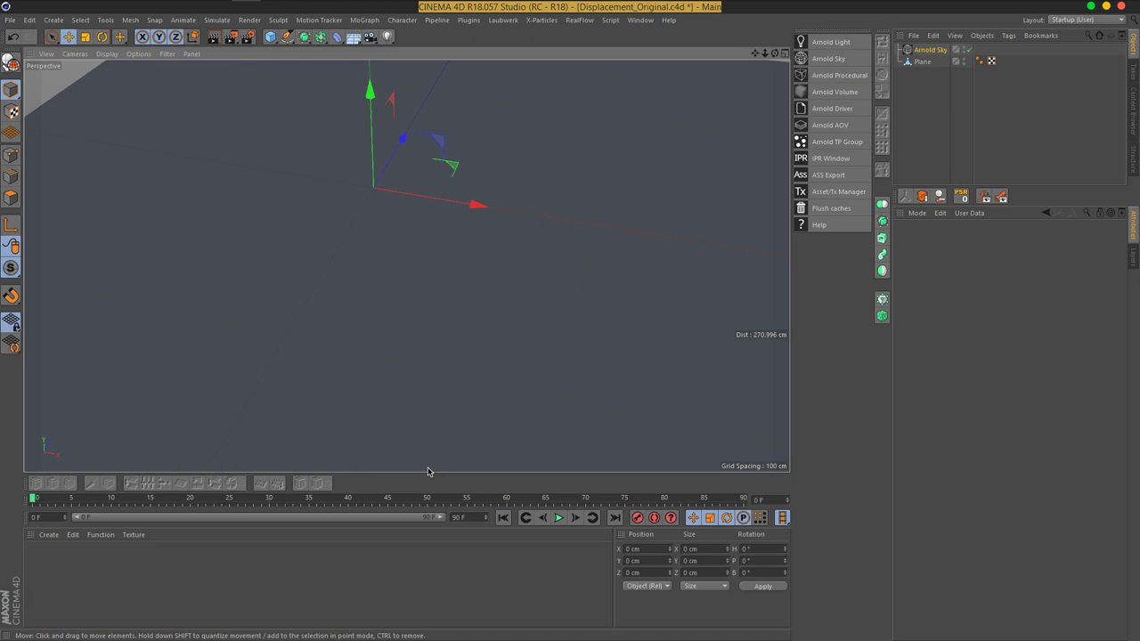
pyautogui.moveTo(428, 471); pyautogui.dragTo(538, 253)
pyautogui.click(923, 61)
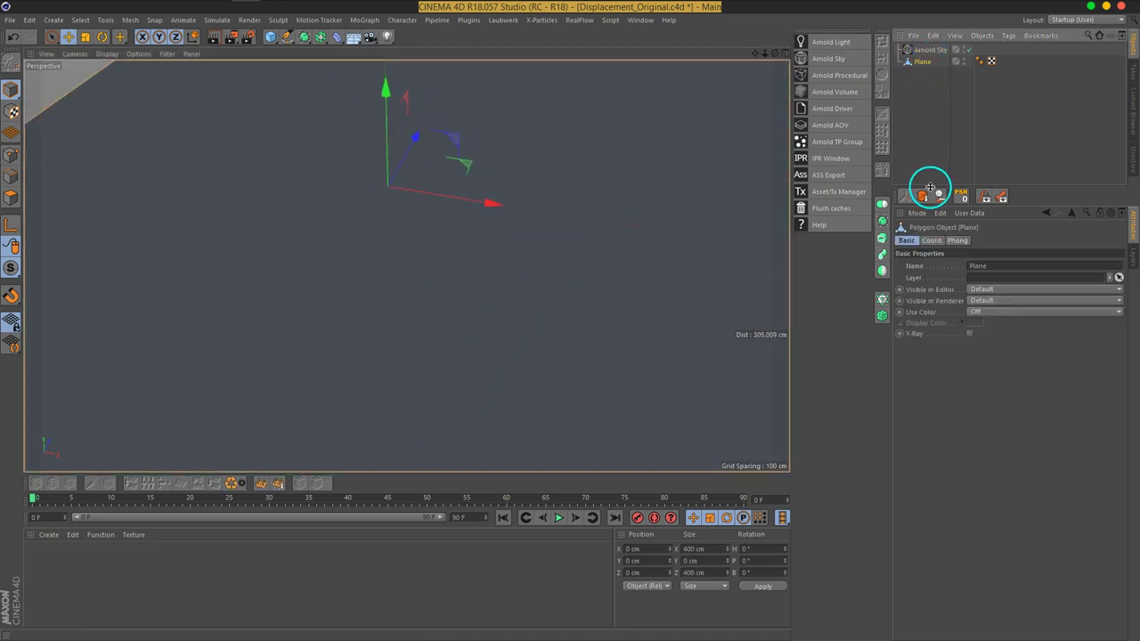
pyautogui.click(932, 51)
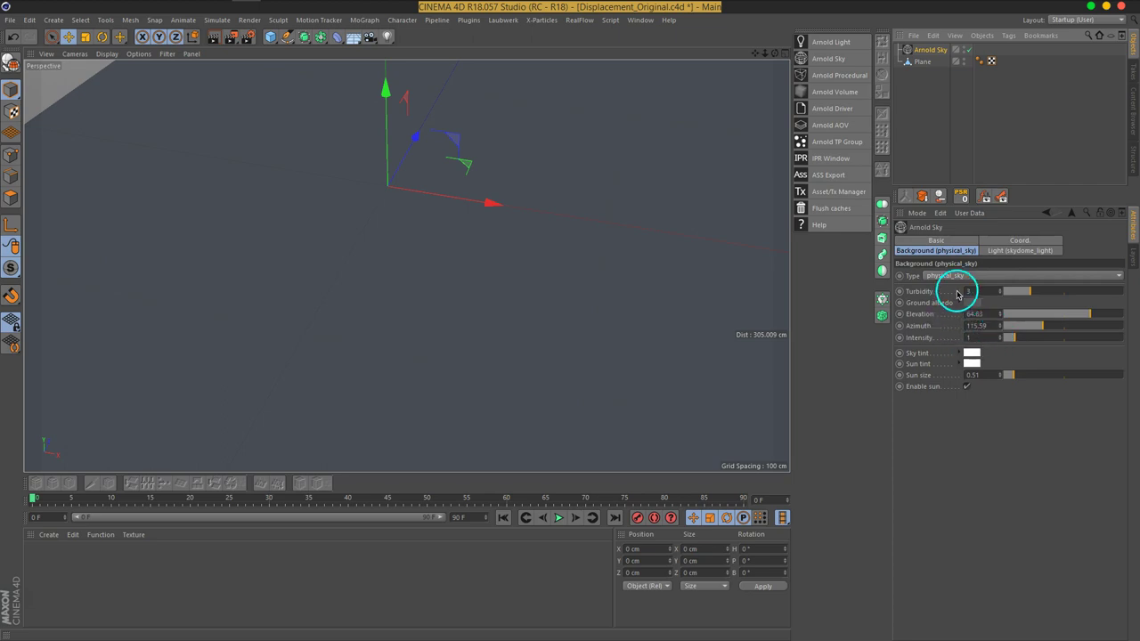
# Step: Keep the sky background type as physical_sky and set its intensity to 1.63
pyautogui.click(1003, 251)
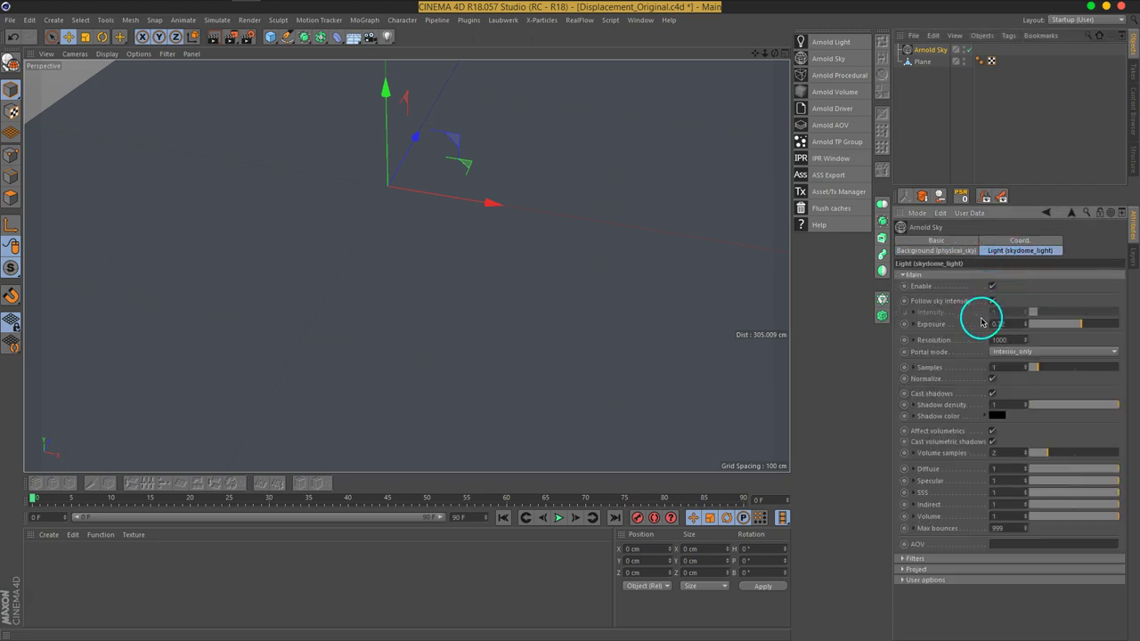
pyautogui.click(957, 250)
pyautogui.click(956, 277)
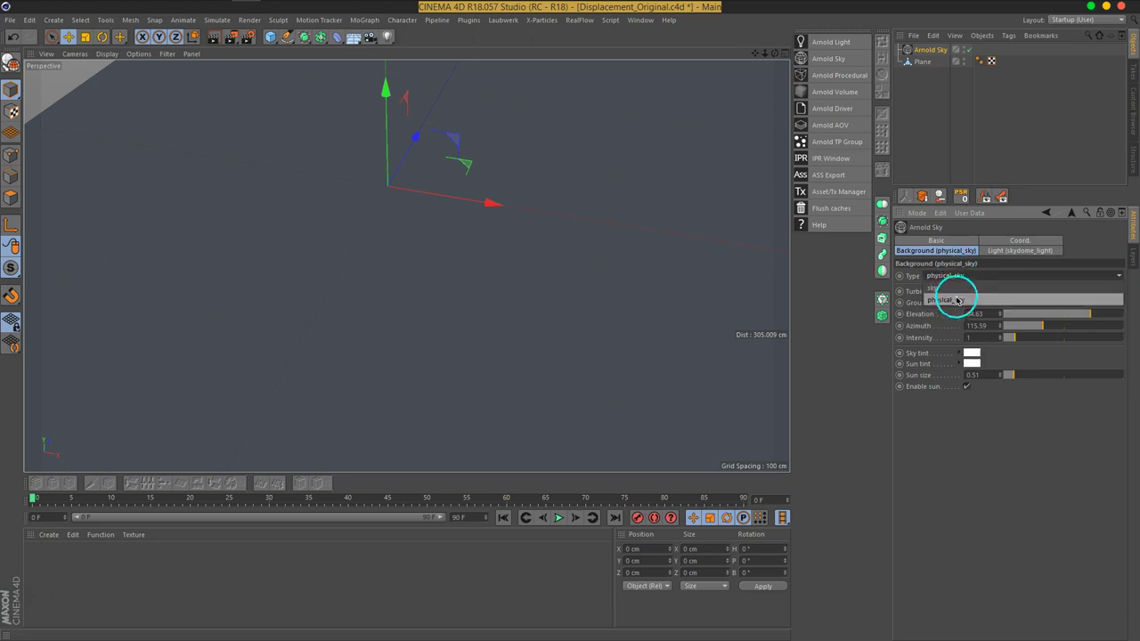
pyautogui.click(952, 296)
pyautogui.click(953, 276)
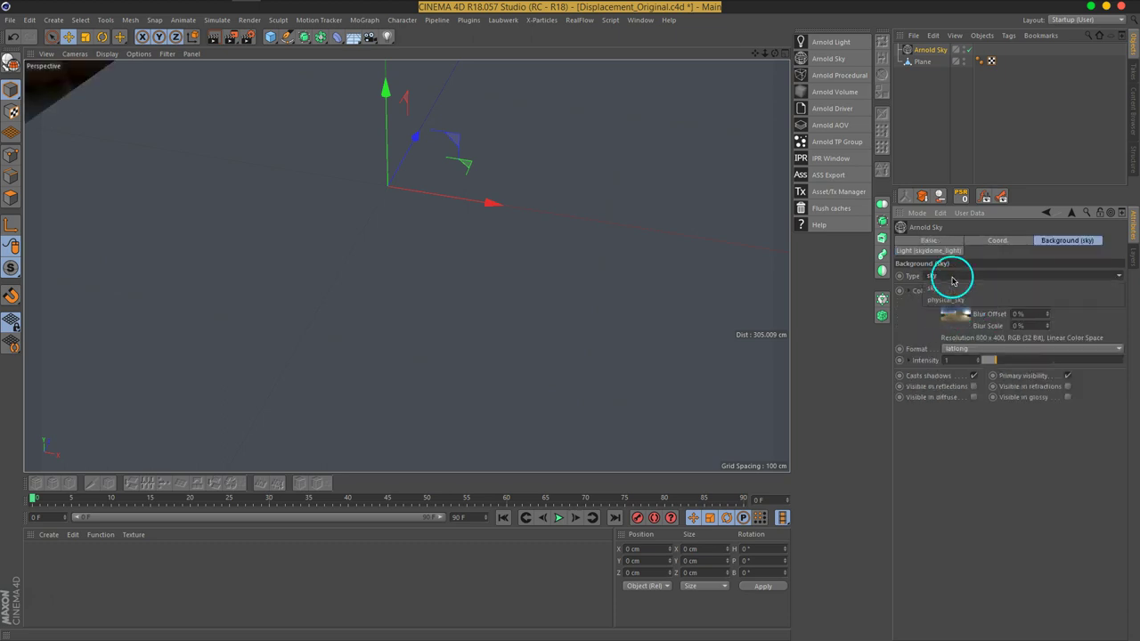
pyautogui.click(949, 287)
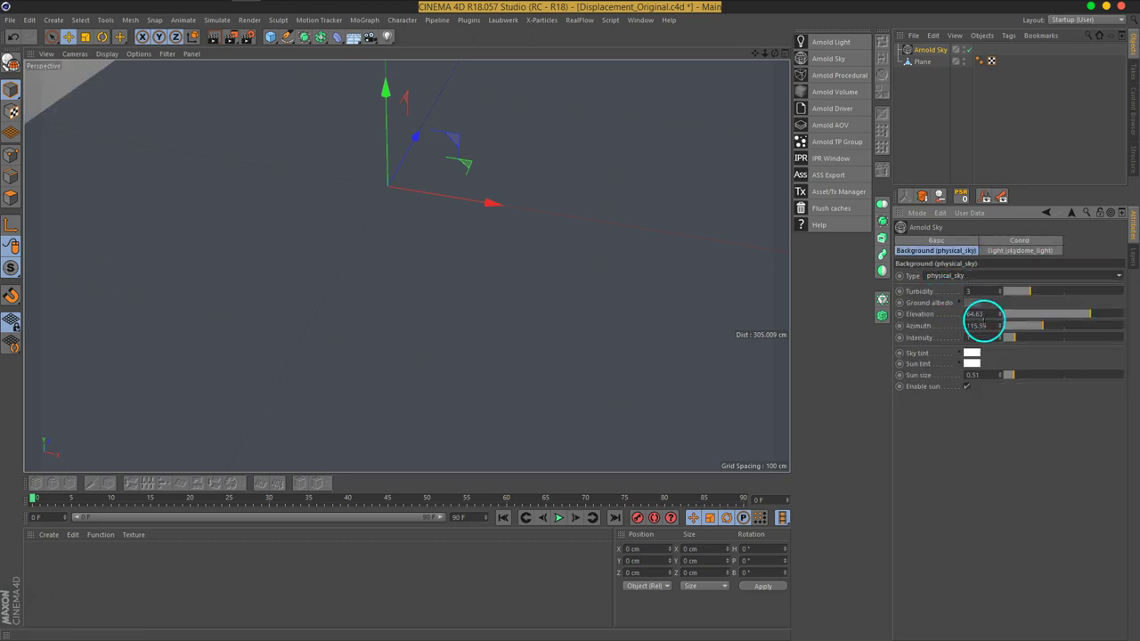
pyautogui.moveTo(1017, 337); pyautogui.dragTo(1019, 337)
pyautogui.moveTo(649, 261)
pyautogui.keyDown('alt'); pyautogui.mouseDown()
pyautogui.moveTo(643, 282)
pyautogui.moveTo(611, 264)
pyautogui.moveTo(596, 279)
pyautogui.moveTo(526, 293)
pyautogui.moveTo(580, 199)
pyautogui.moveTo(540, 240)
pyautogui.mouseUp(); pyautogui.keyUp('alt')
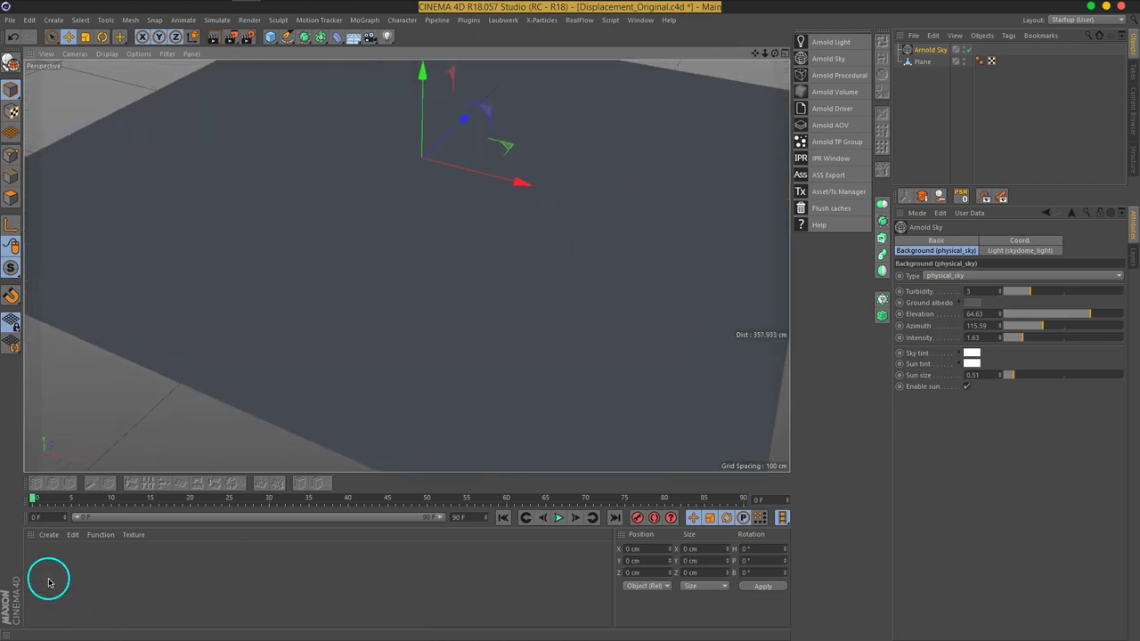
# Step: Create an Arnold Shader Network material, apply it to the Plane, and start the Arnold IPR window
pyautogui.click(49, 535)
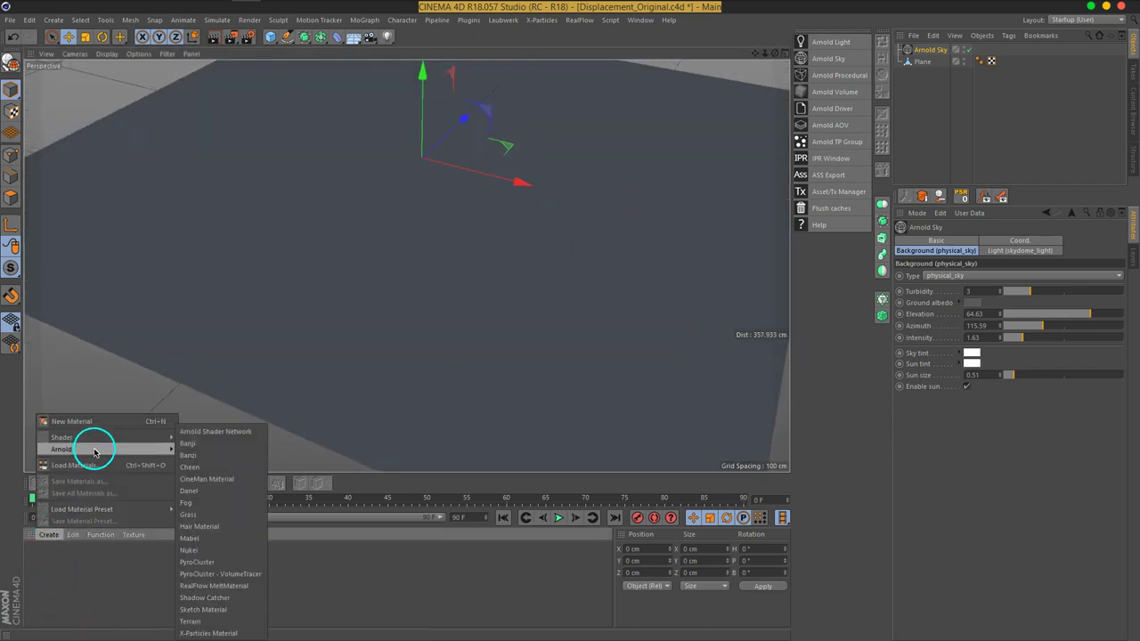
pyautogui.click(187, 432)
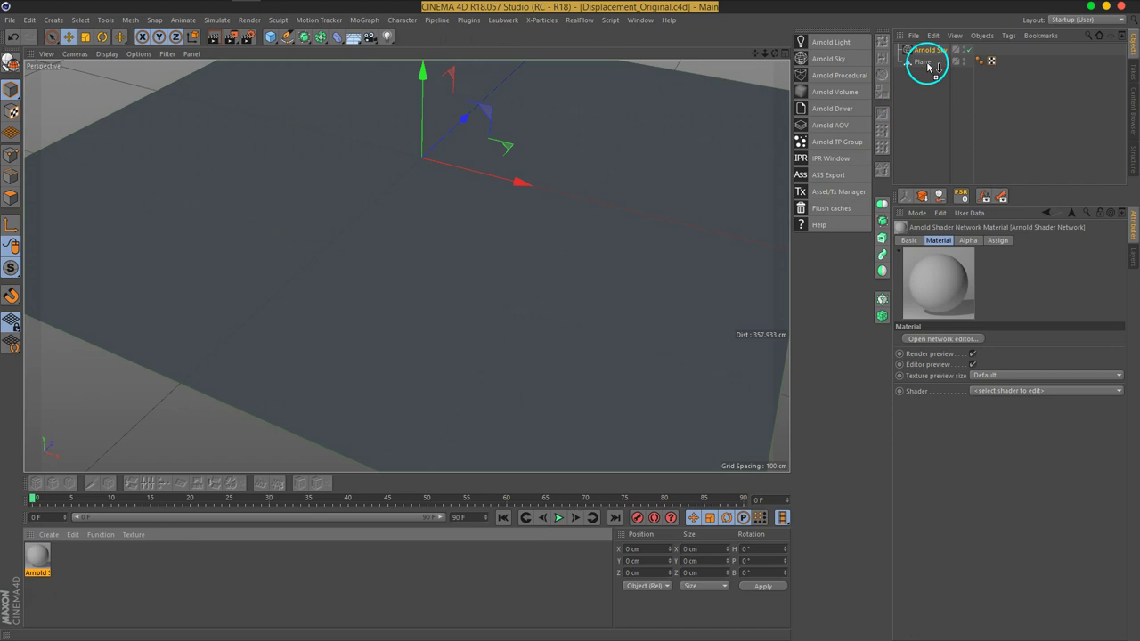
pyautogui.moveTo(49, 561); pyautogui.dragTo(923, 61)
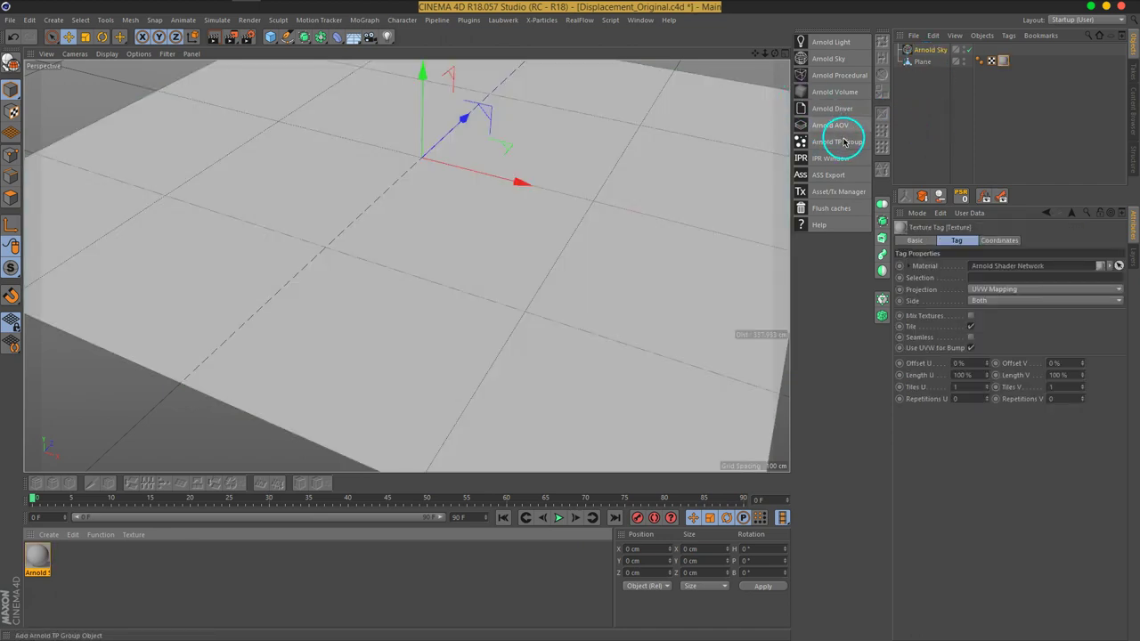
pyautogui.click(834, 169)
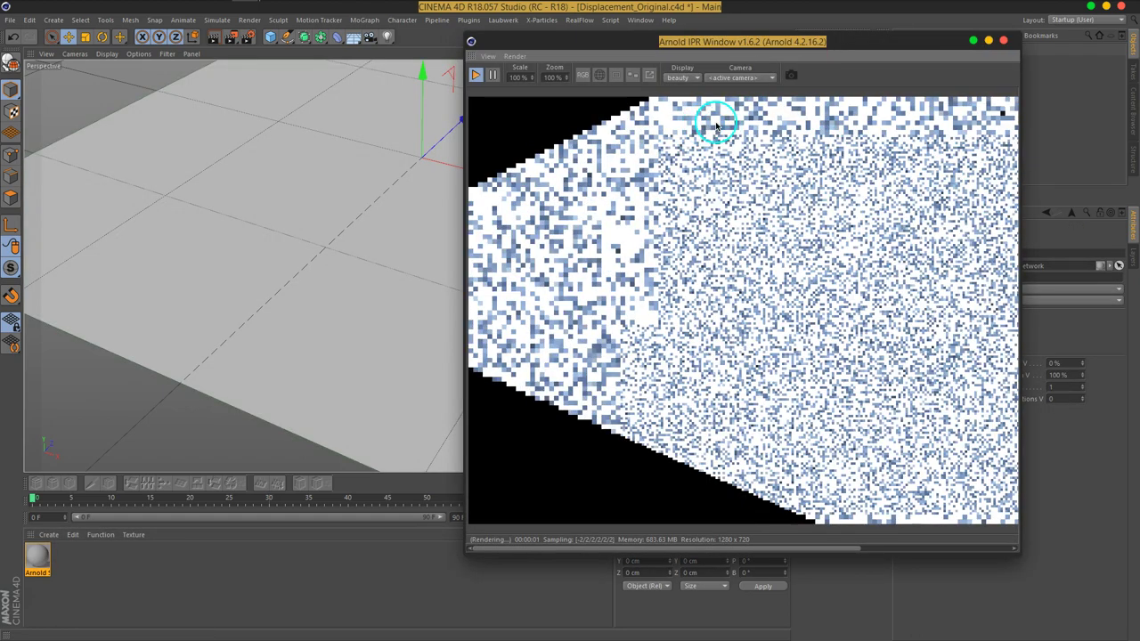
# Step: Set the render output Width to 960 and Height to 540 in Render Settings
pyautogui.click(247, 37)
pyautogui.click(391, 89)
pyautogui.write('960')
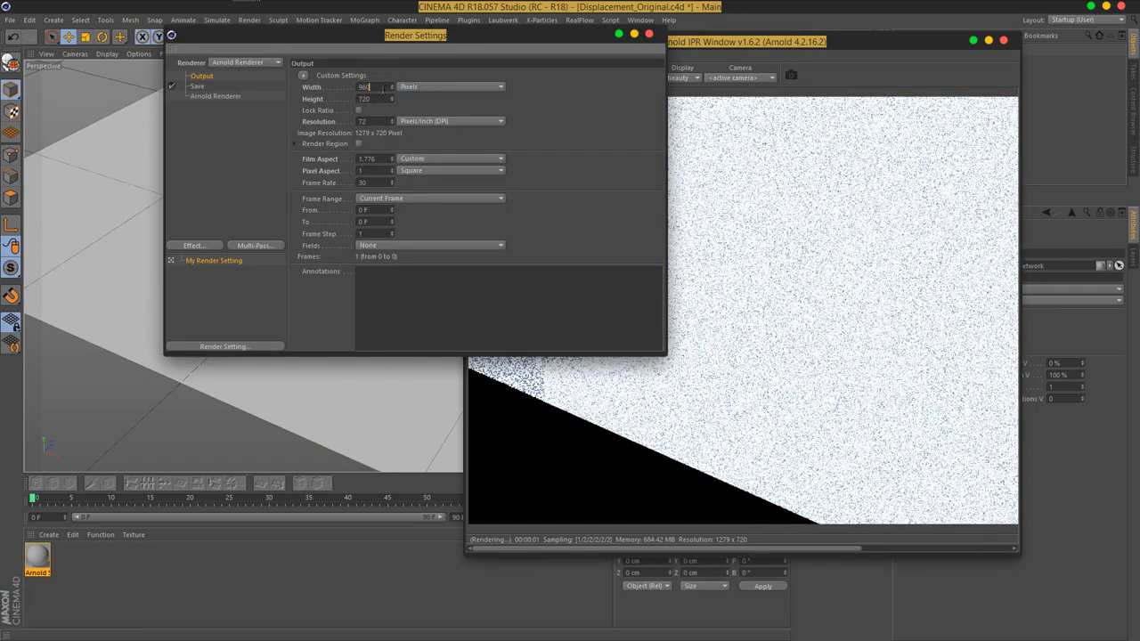
pyautogui.press('Tab')
pyautogui.write('540')
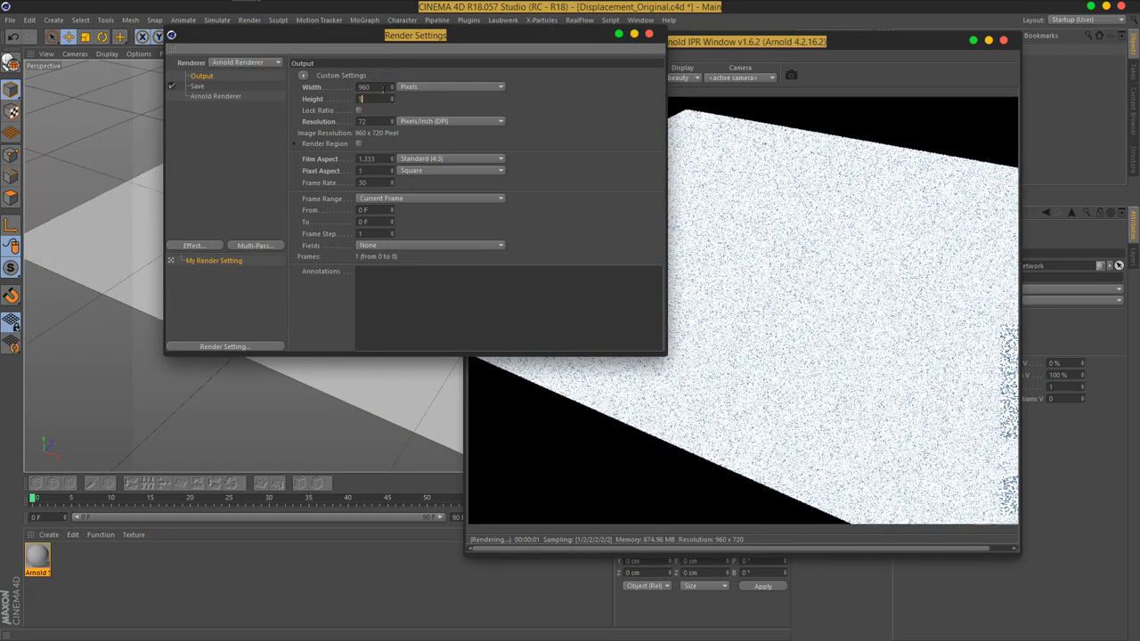
pyautogui.press('Return')
pyautogui.click(699, 127)
pyautogui.click(650, 35)
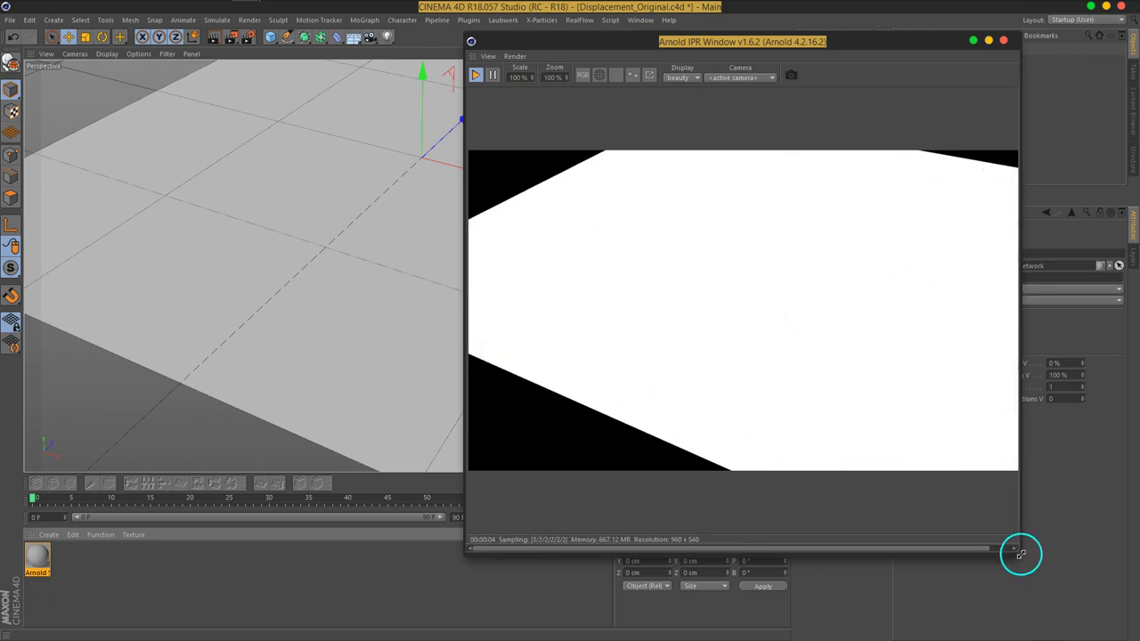
# Step: Enlarge and reposition the IPR window and orbit the view around the Plane
pyautogui.moveTo(1019, 552); pyautogui.dragTo(1071, 577)
pyautogui.moveTo(346, 257)
pyautogui.keyDown('alt'); pyautogui.mouseDown()
pyautogui.moveTo(330, 254)
pyautogui.moveTo(356, 259)
pyautogui.moveTo(309, 232)
pyautogui.mouseUp(); pyautogui.keyUp('alt')
pyautogui.moveTo(653, 42)
pyautogui.mouseDown()
pyautogui.moveTo(424, 564)
pyautogui.moveTo(657, 53)
pyautogui.mouseUp()
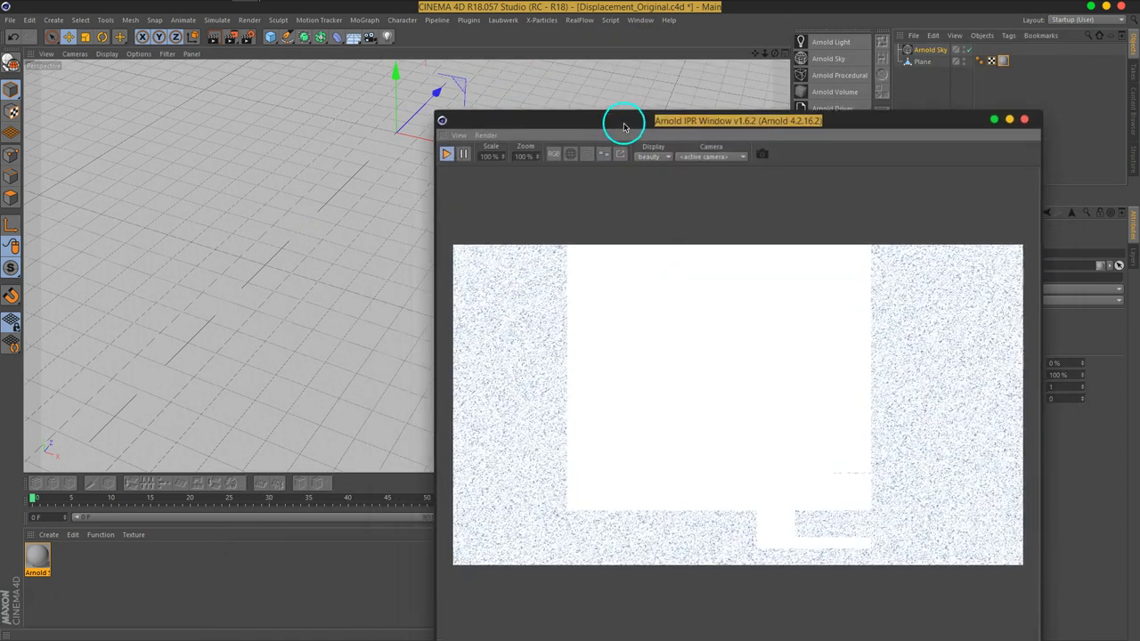
# Step: Open the material's shader network editor and add a standard shader wired to Arnold Beauty
pyautogui.doubleClick(38, 556)
pyautogui.click(321, 123)
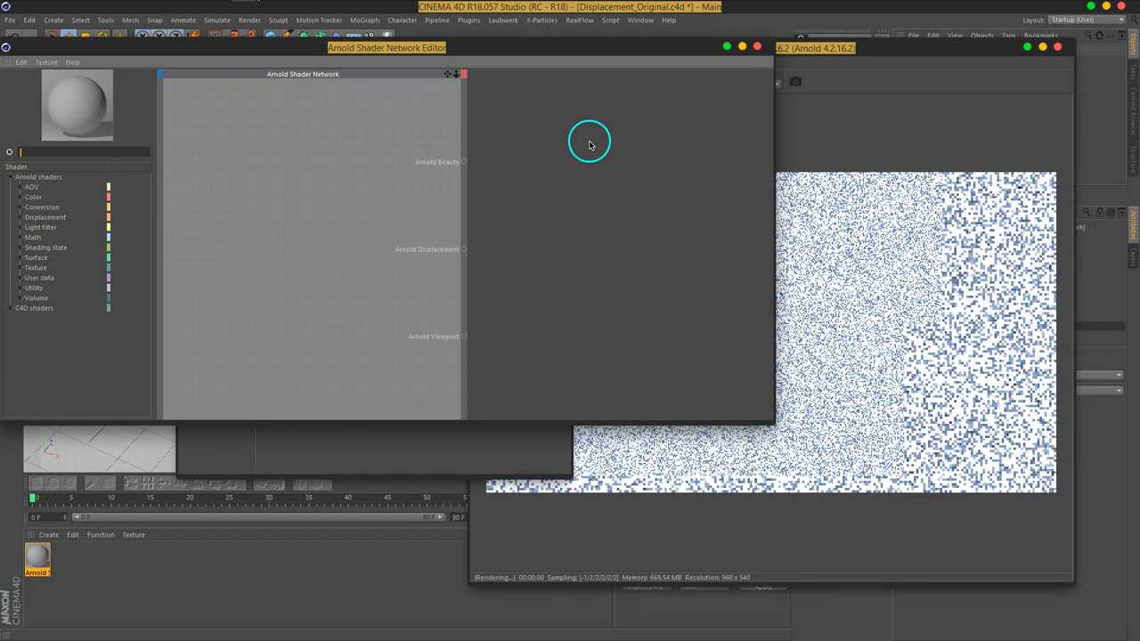
pyautogui.click(505, 196)
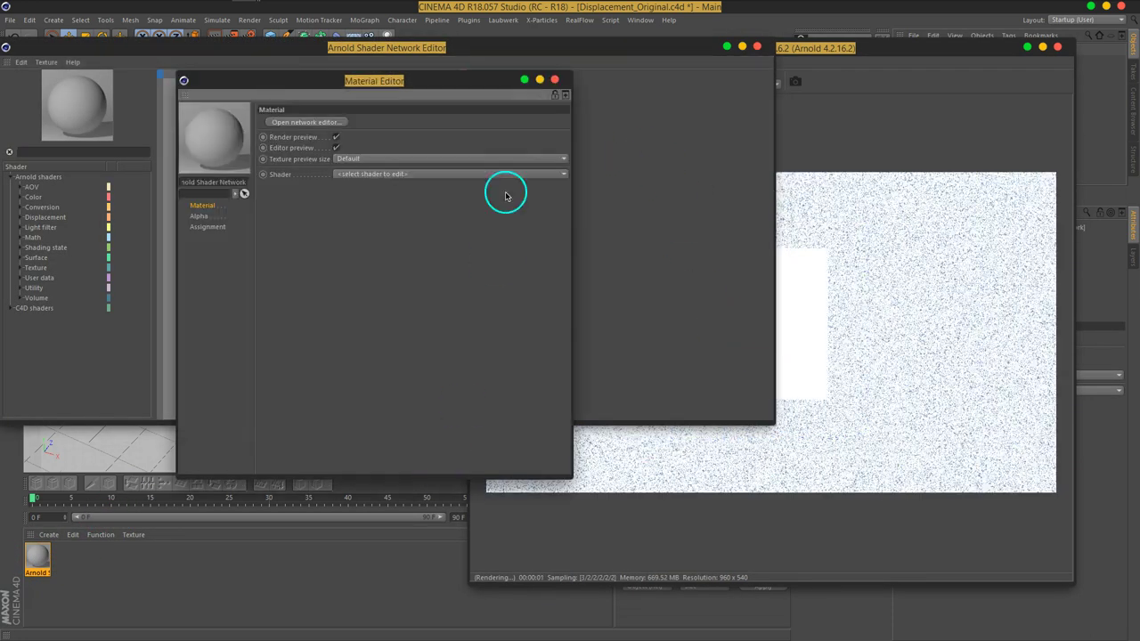
pyautogui.click(554, 79)
pyautogui.moveTo(472, 200); pyautogui.dragTo(543, 196)
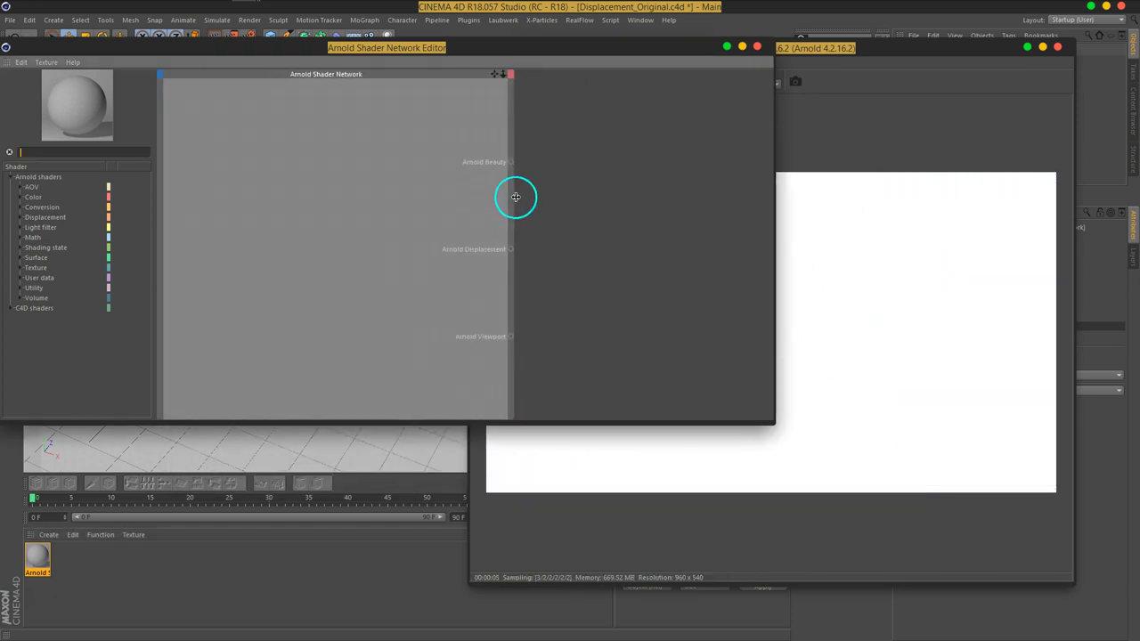
pyautogui.write('stan')
pyautogui.moveTo(49, 196); pyautogui.dragTo(363, 172)
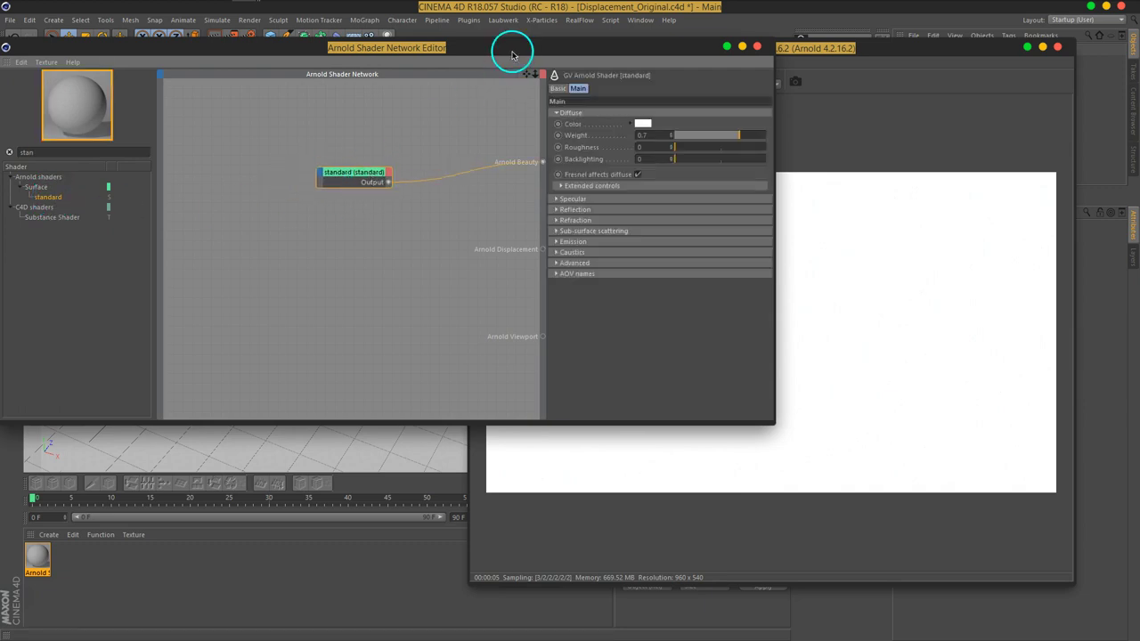
# Step: Arrange the network editor and IPR windows and position the standard node
pyautogui.moveTo(509, 48); pyautogui.dragTo(463, 79)
pyautogui.click(721, 55)
pyautogui.moveTo(721, 56); pyautogui.dragTo(766, 34)
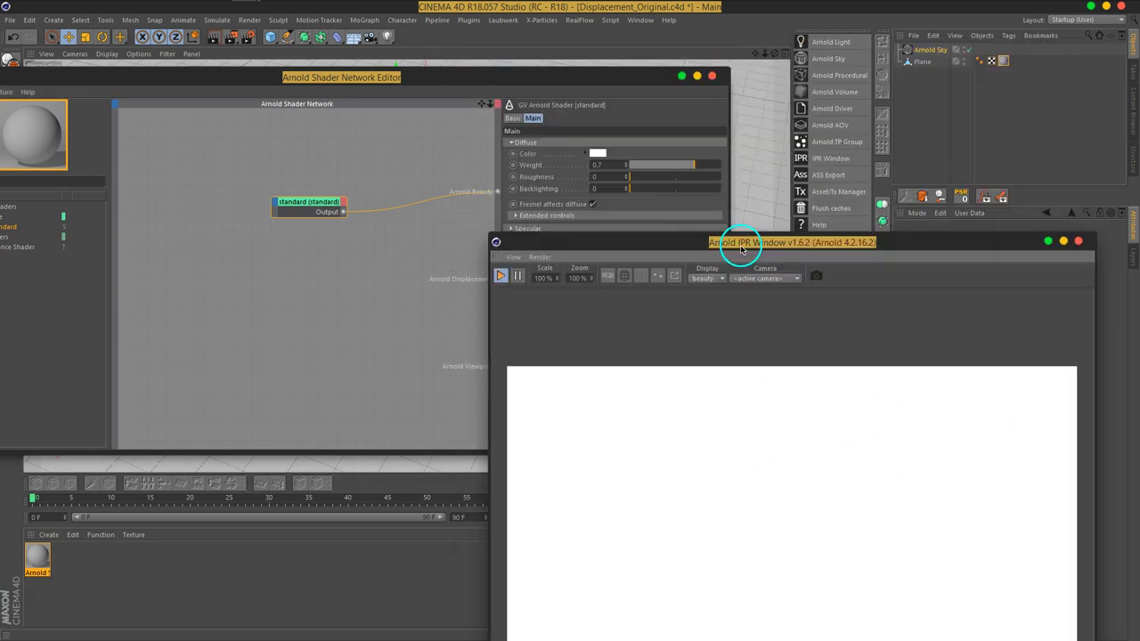
pyautogui.moveTo(462, 86)
pyautogui.mouseDown()
pyautogui.moveTo(455, 46)
pyautogui.moveTo(419, 46)
pyautogui.mouseUp()
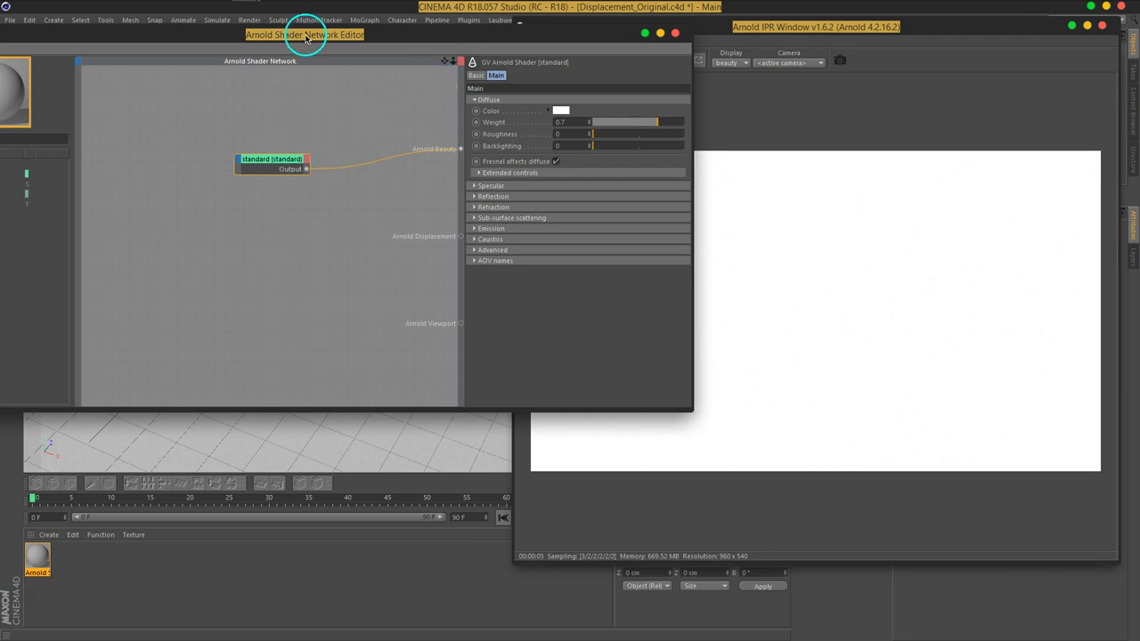
pyautogui.moveTo(307, 38); pyautogui.dragTo(371, 33)
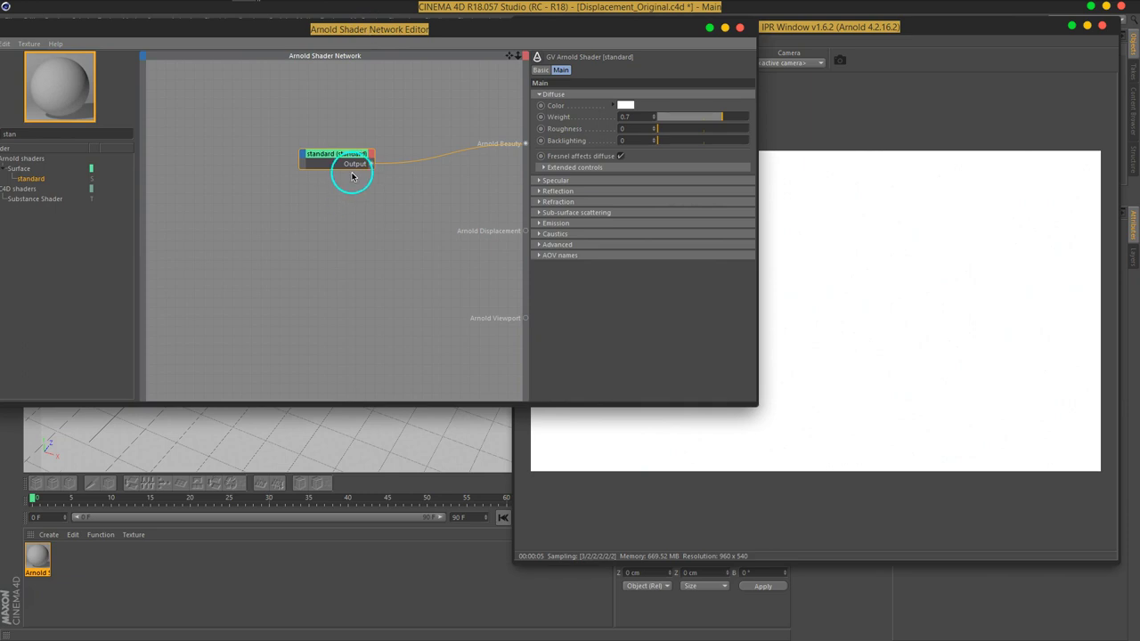
pyautogui.moveTo(350, 160); pyautogui.dragTo(339, 156)
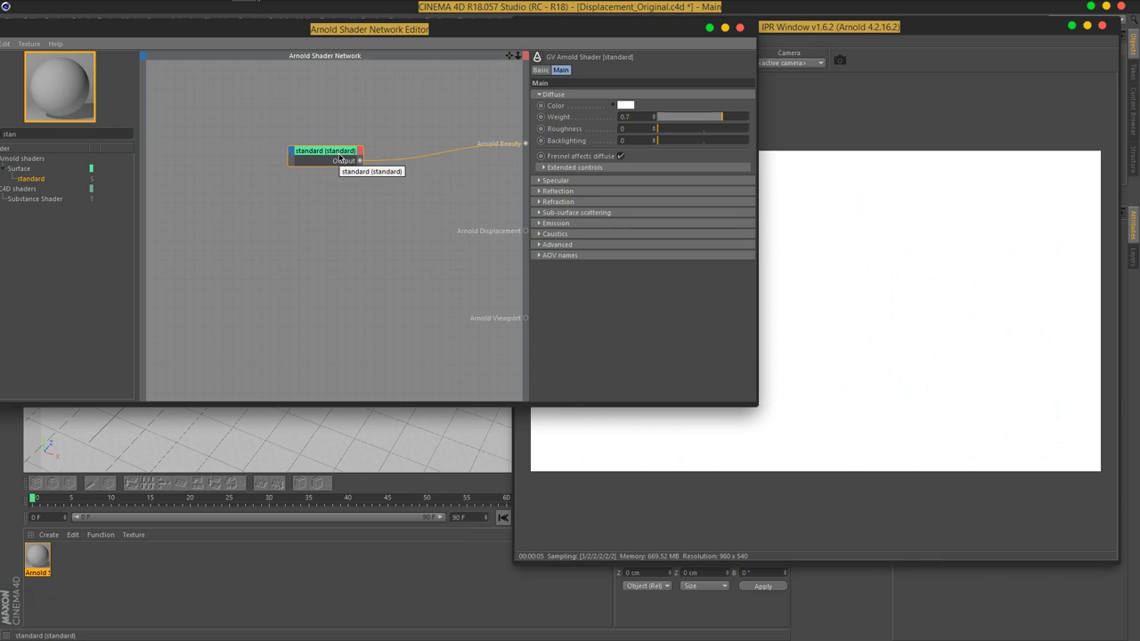
pyautogui.click(187, 211)
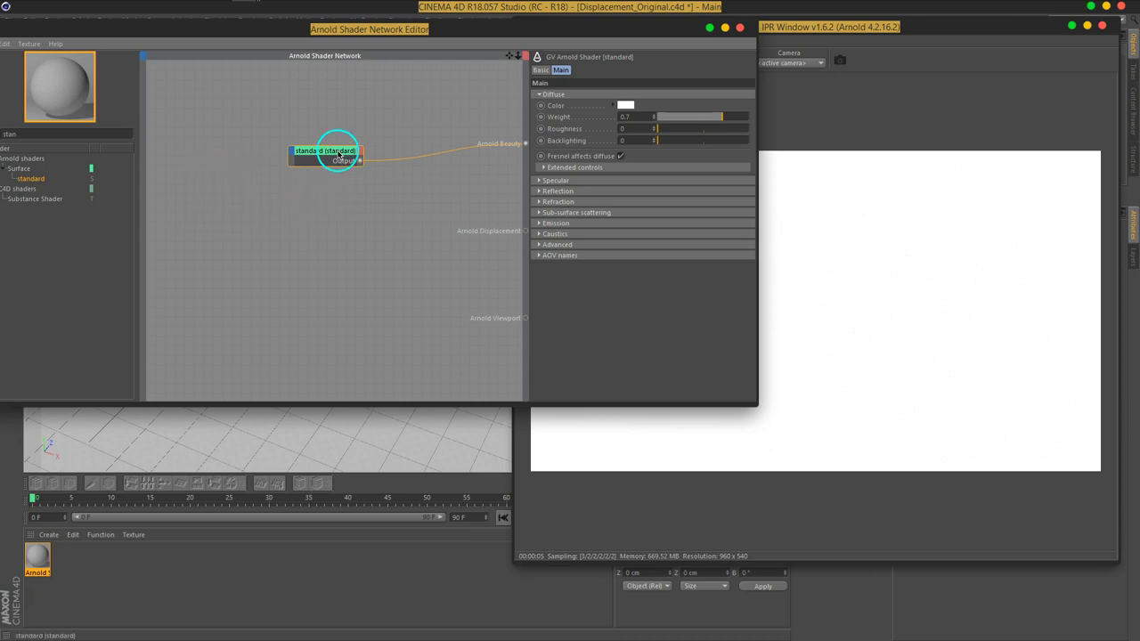
pyautogui.moveTo(337, 154); pyautogui.dragTo(375, 143)
pyautogui.click(325, 177)
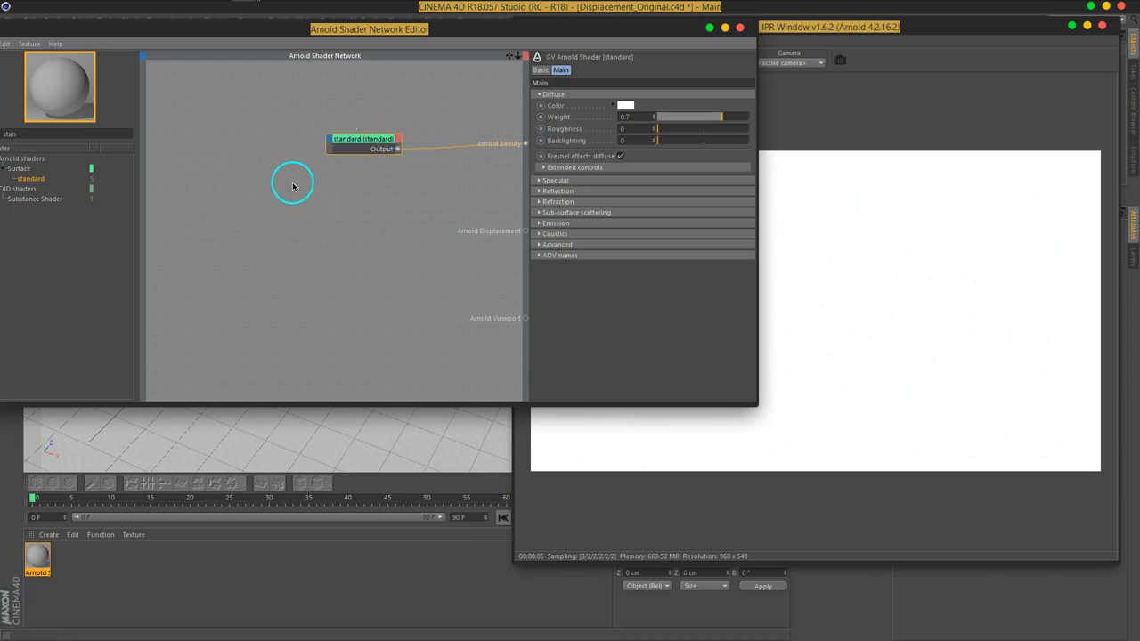
pyautogui.click(276, 169)
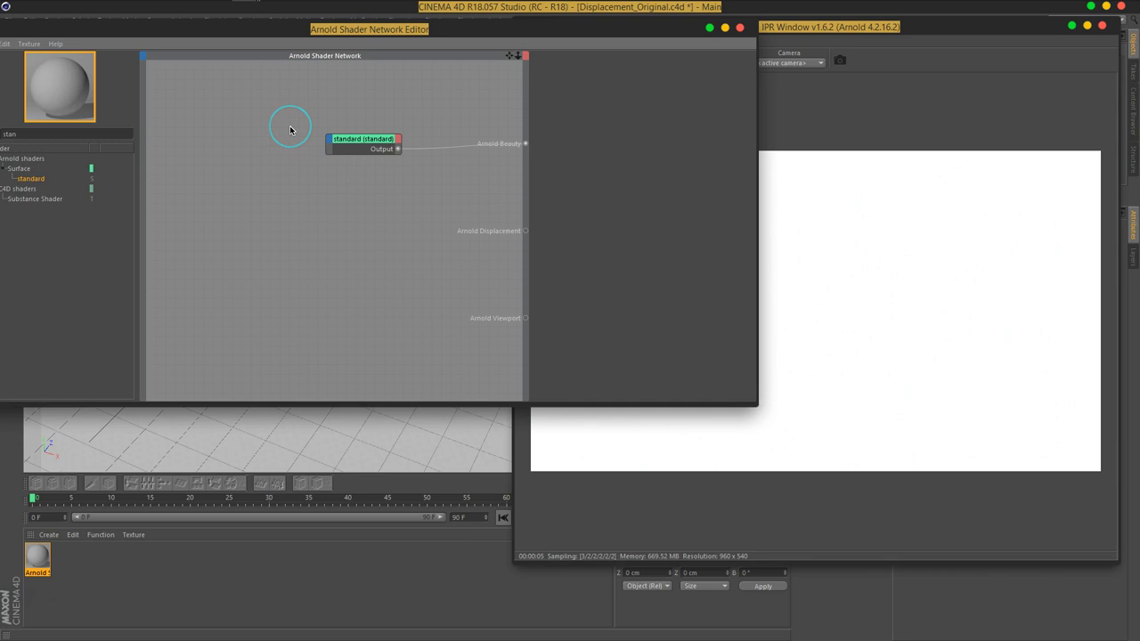
pyautogui.moveTo(350, 149); pyautogui.dragTo(354, 151)
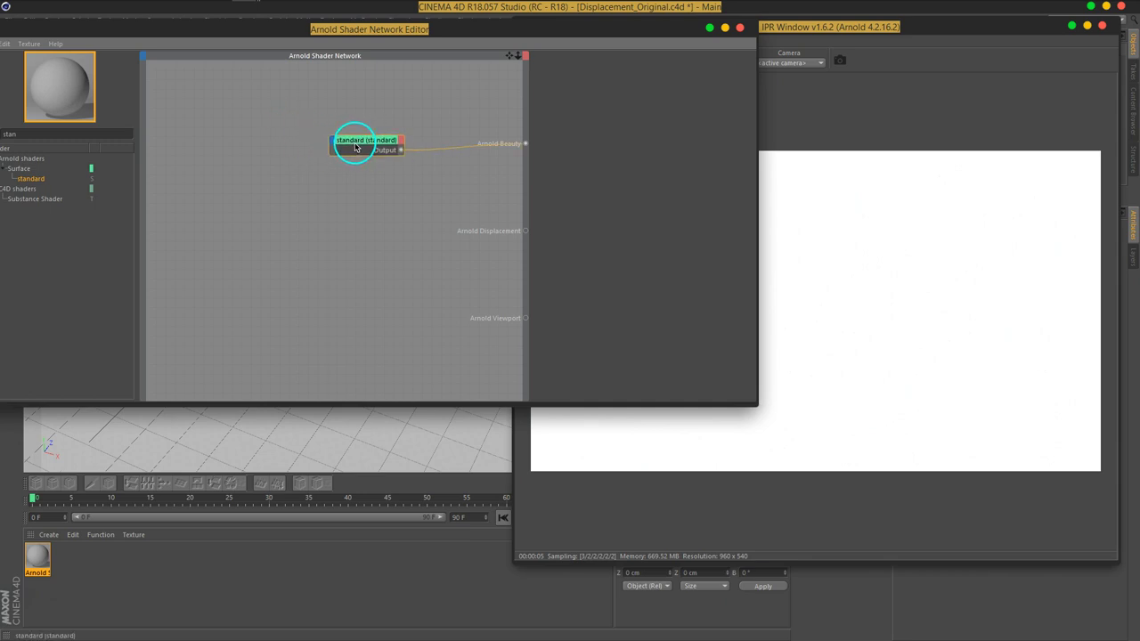
pyautogui.moveTo(161, 31); pyautogui.dragTo(190, 51)
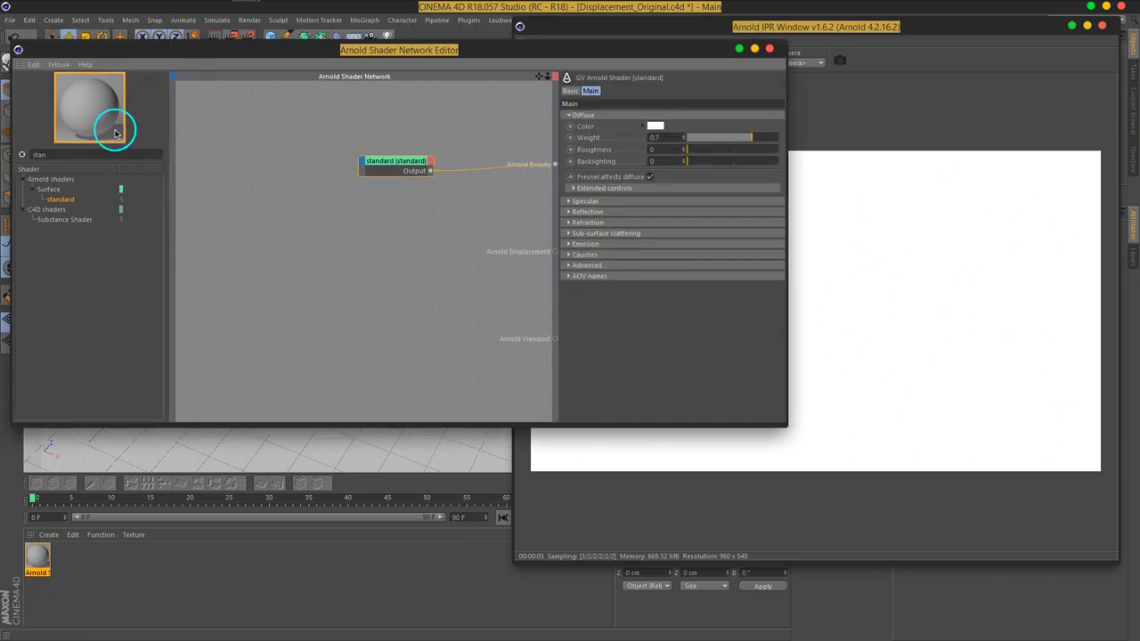
# Step: Add an image node loading tex/SOIL-01_270cm_Color_6k.jpg
pyautogui.click(221, 182)
pyautogui.doubleClick(221, 182)
pyautogui.click(267, 187)
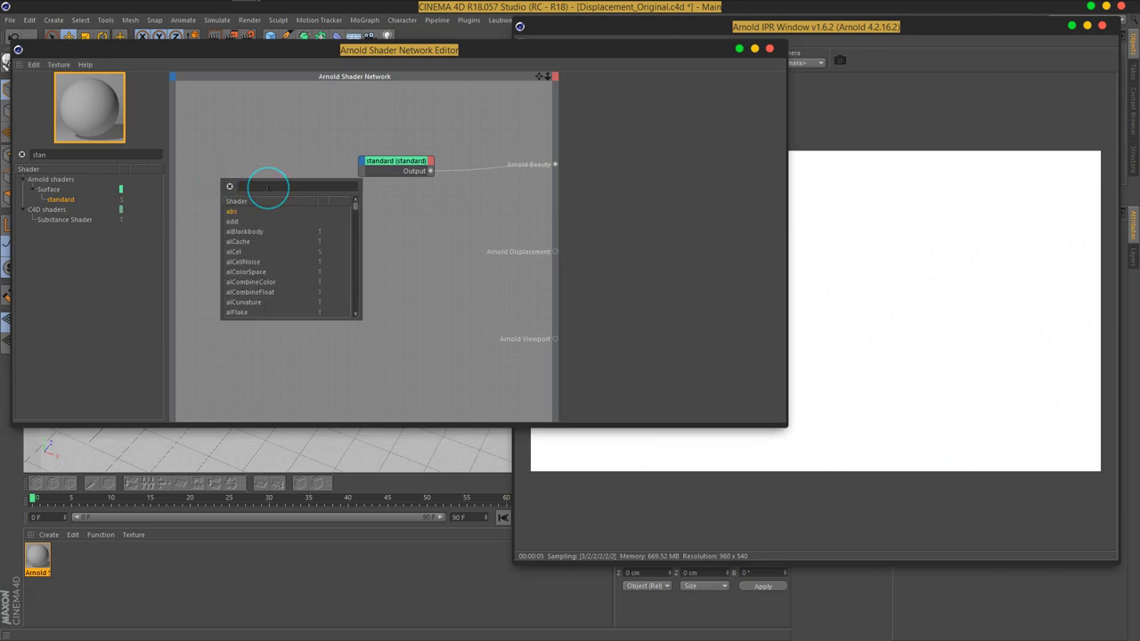
pyautogui.write('im')
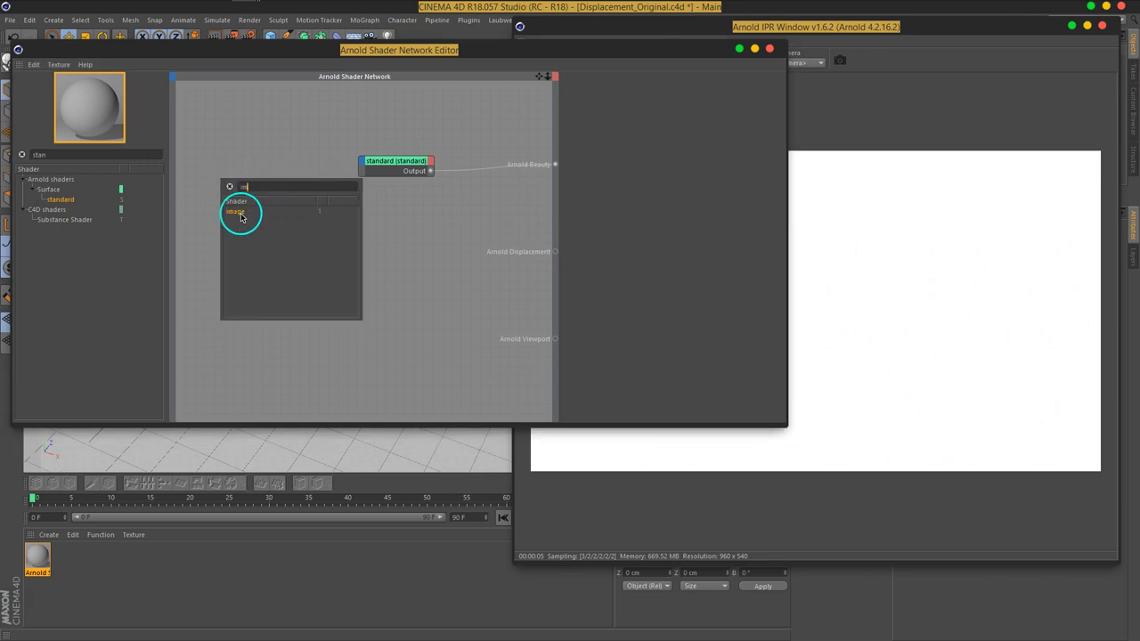
pyautogui.click(240, 217)
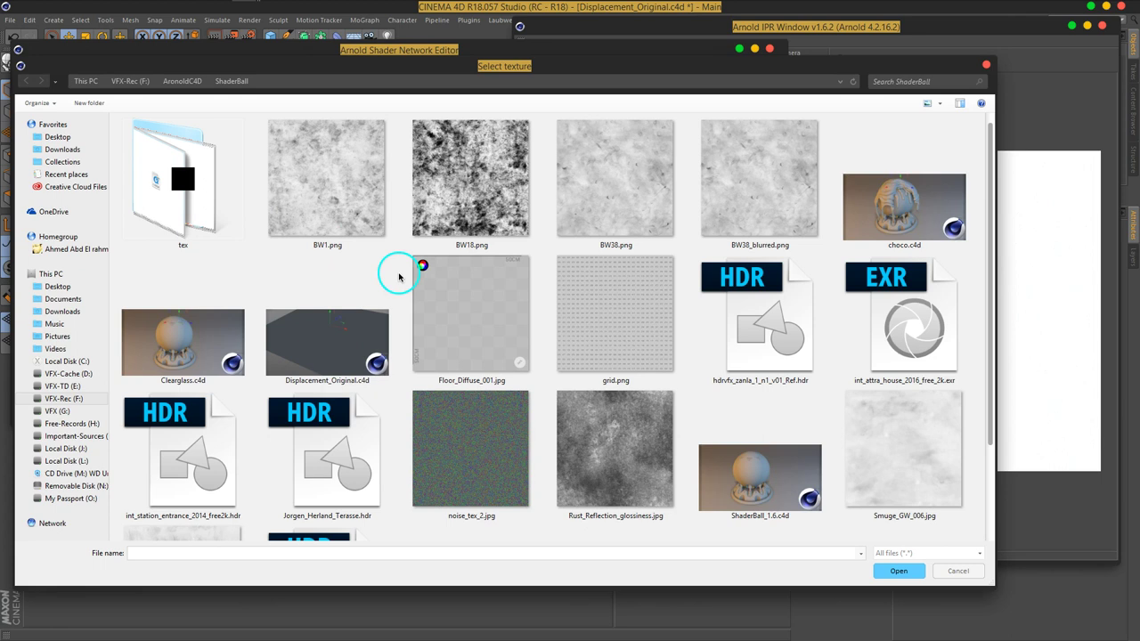
pyautogui.doubleClick(187, 218)
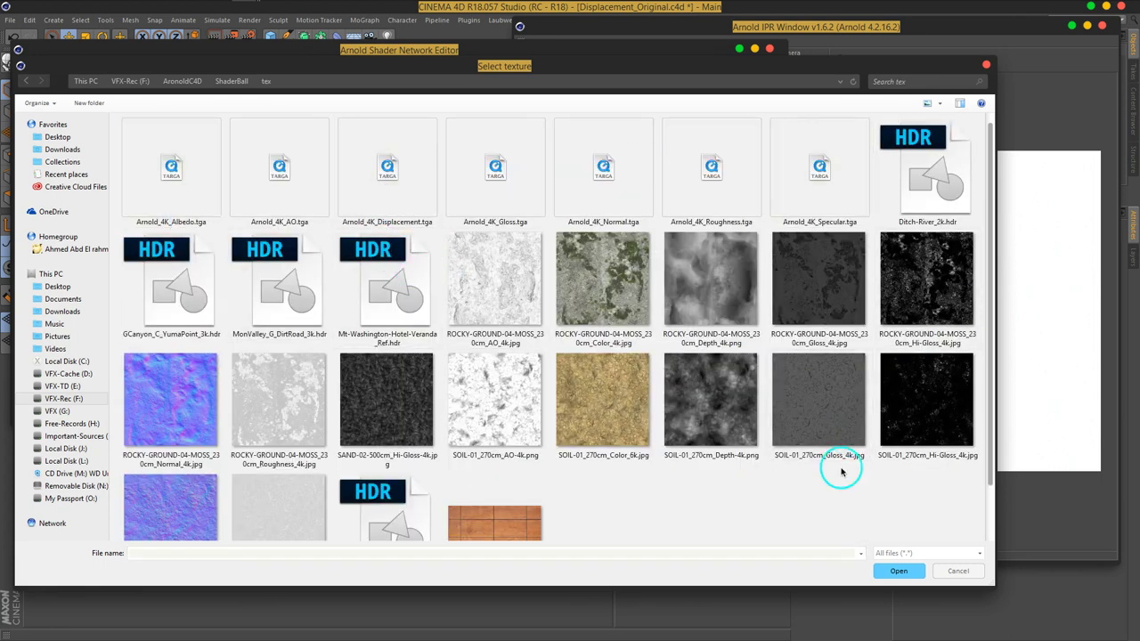
pyautogui.scroll(-1, 775, 495)
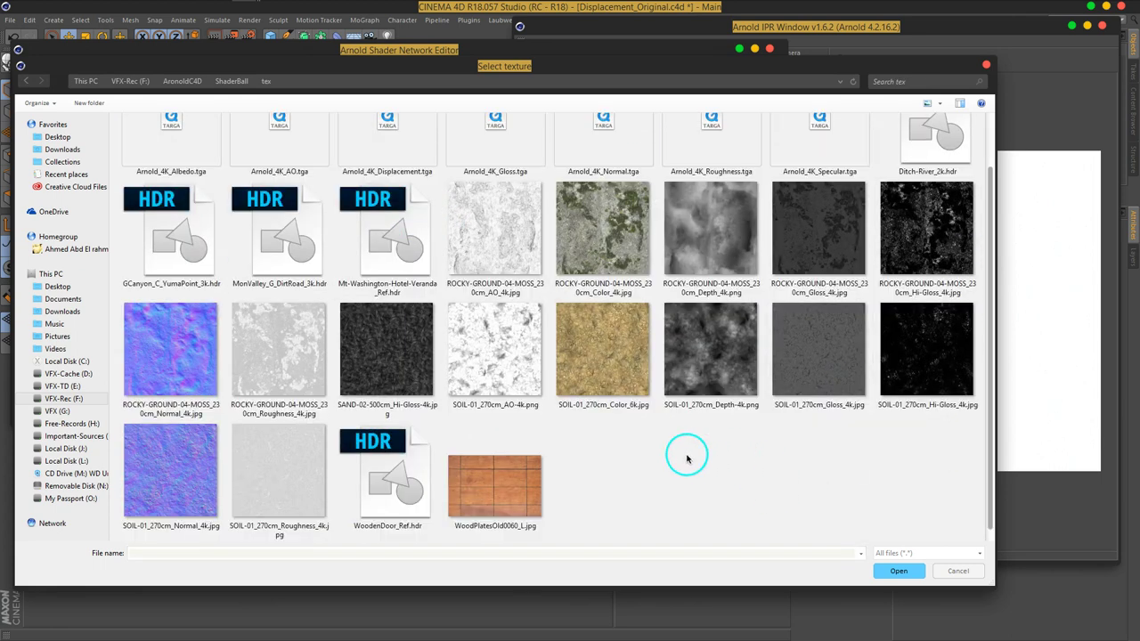
pyautogui.click(622, 415)
pyautogui.moveTo(603, 356)
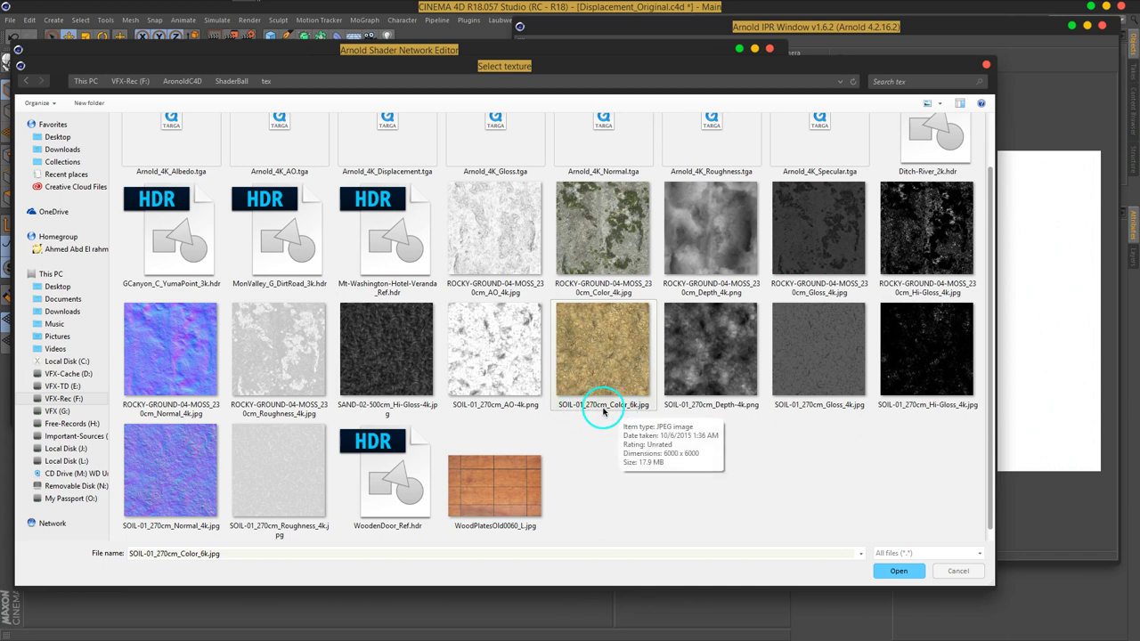
pyautogui.click(913, 570)
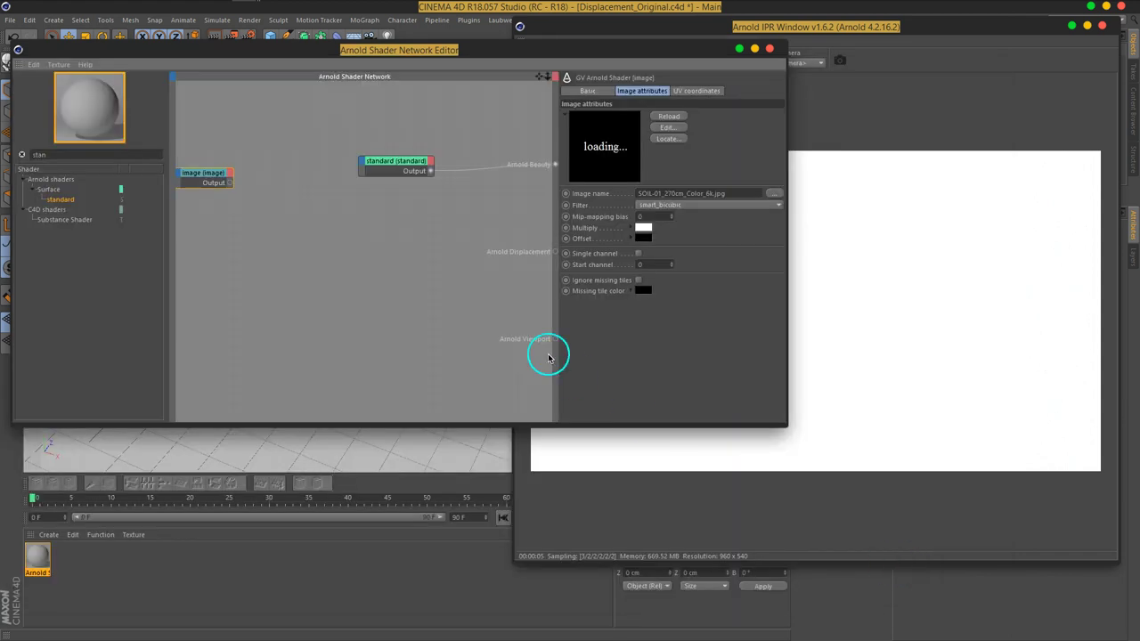
# Step: Connect the image node to the standard shader's Diffuse Color and start the IPR render
pyautogui.moveTo(200, 178); pyautogui.dragTo(360, 166)
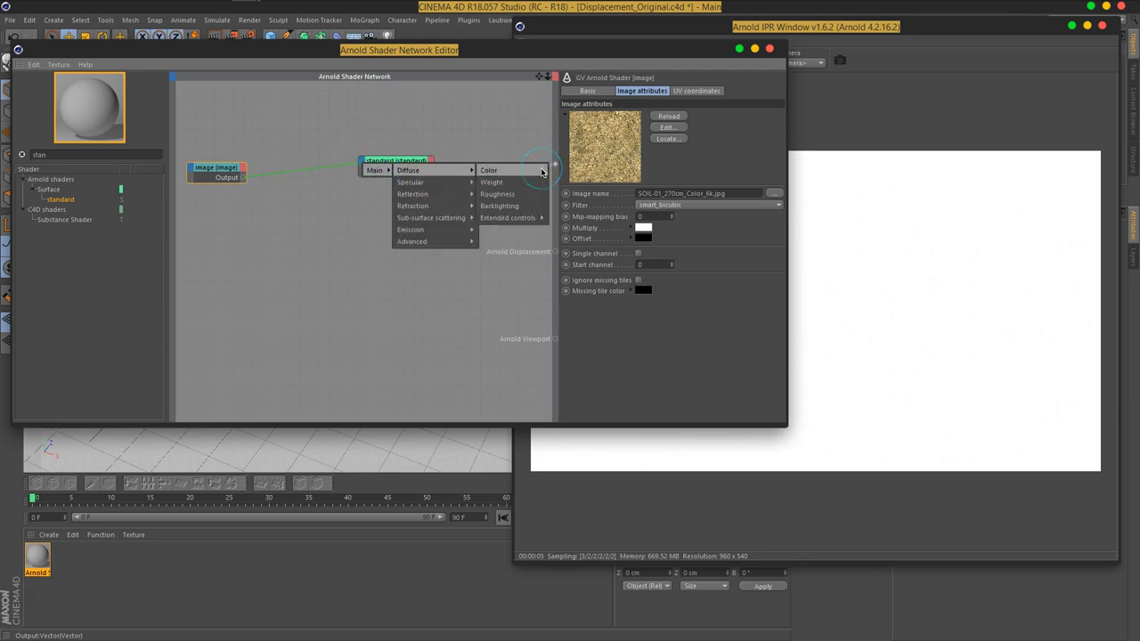
pyautogui.click(542, 172)
pyautogui.click(419, 205)
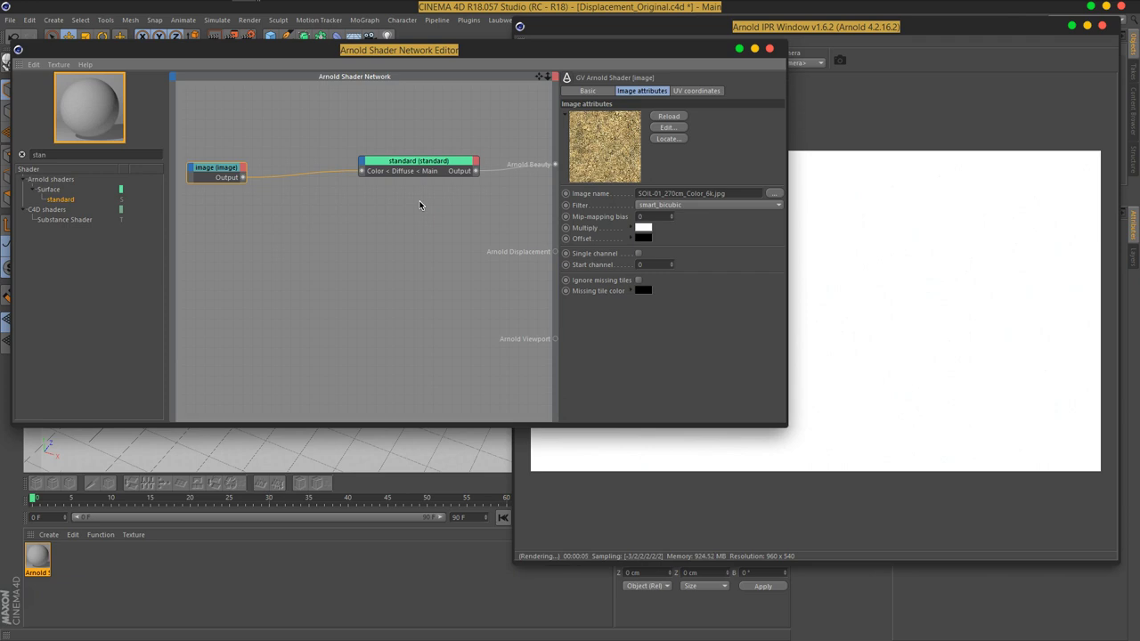
pyautogui.moveTo(434, 163); pyautogui.dragTo(415, 152)
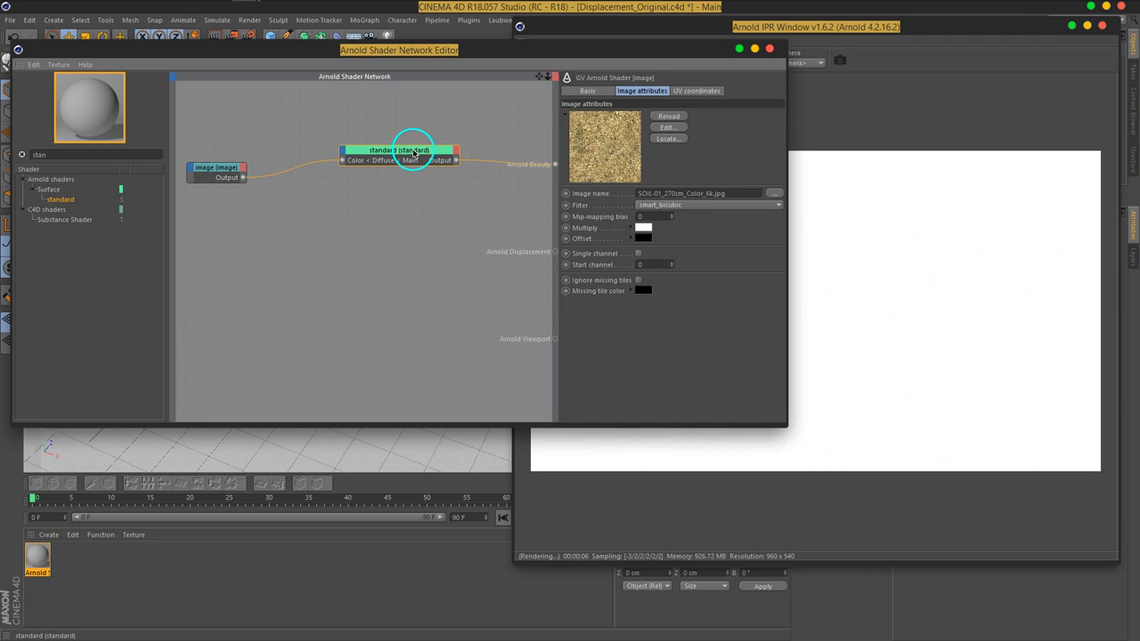
pyautogui.moveTo(561, 49); pyautogui.dragTo(524, 265)
pyautogui.click(526, 62)
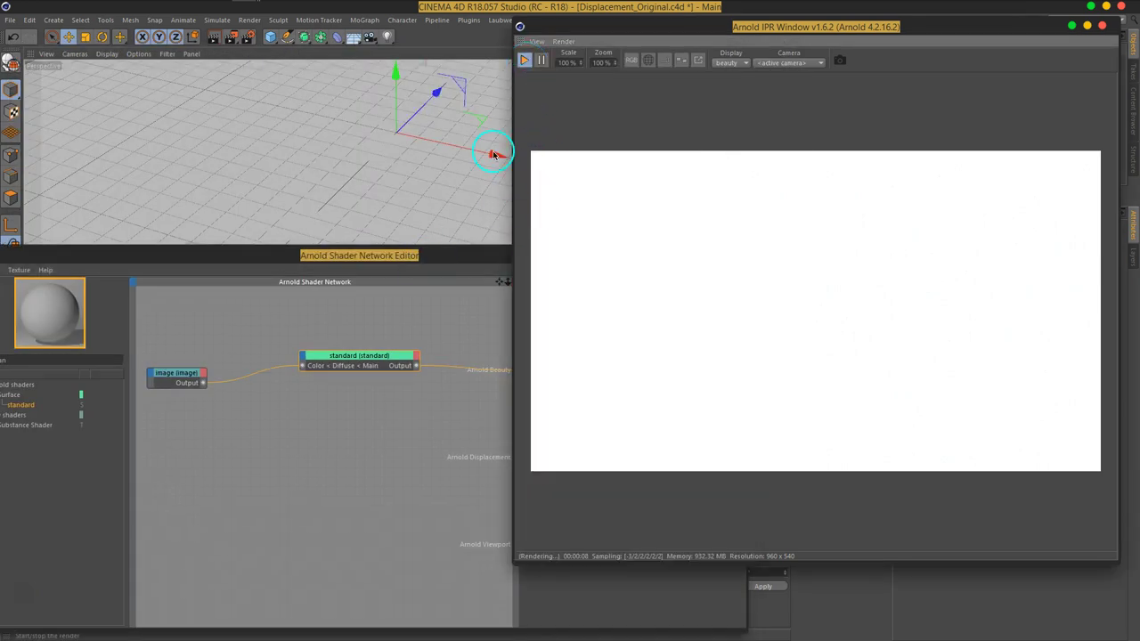
# Step: Set the standard shader's Diffuse Weight to 0.71
pyautogui.moveTo(495, 155)
pyautogui.mouseDown()
pyautogui.moveTo(508, 152)
pyautogui.moveTo(471, 145)
pyautogui.moveTo(415, 94)
pyautogui.mouseUp()
pyautogui.moveTo(720, 171); pyautogui.dragTo(735, 171)
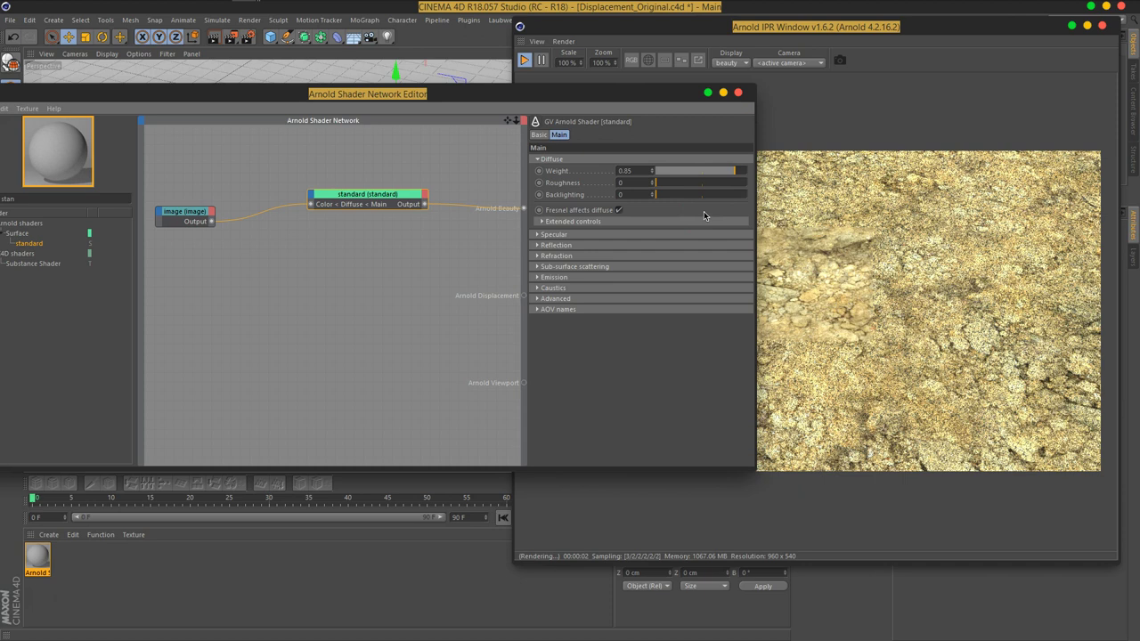
pyautogui.moveTo(724, 222)
pyautogui.mouseDown()
pyautogui.moveTo(732, 190)
pyautogui.moveTo(721, 171)
pyautogui.mouseUp()
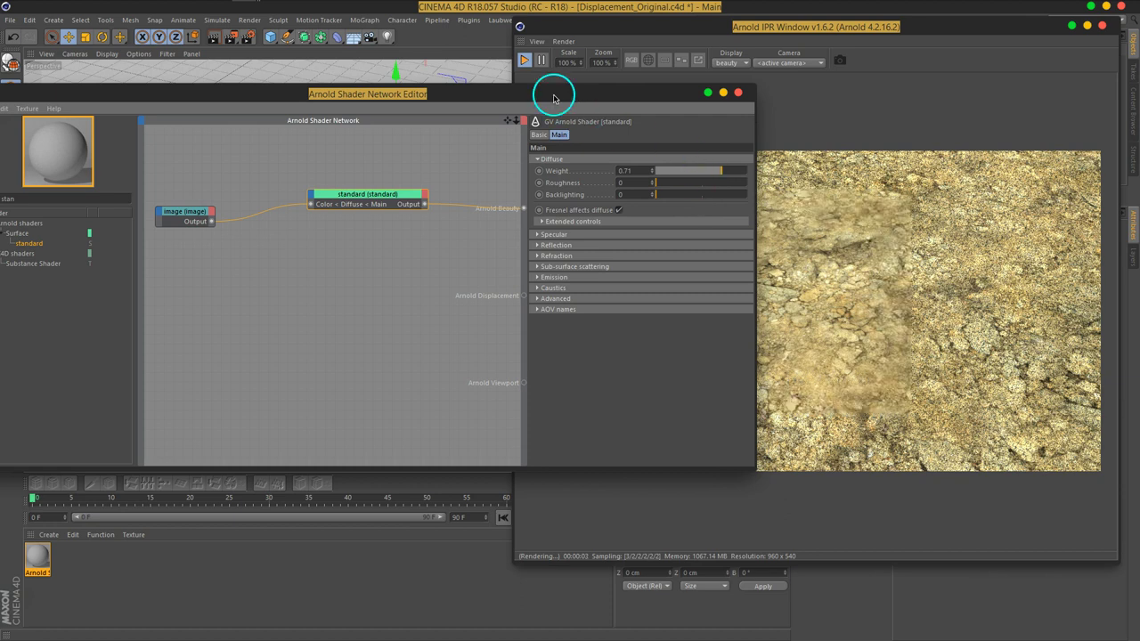
pyautogui.moveTo(554, 97); pyautogui.dragTo(561, 64)
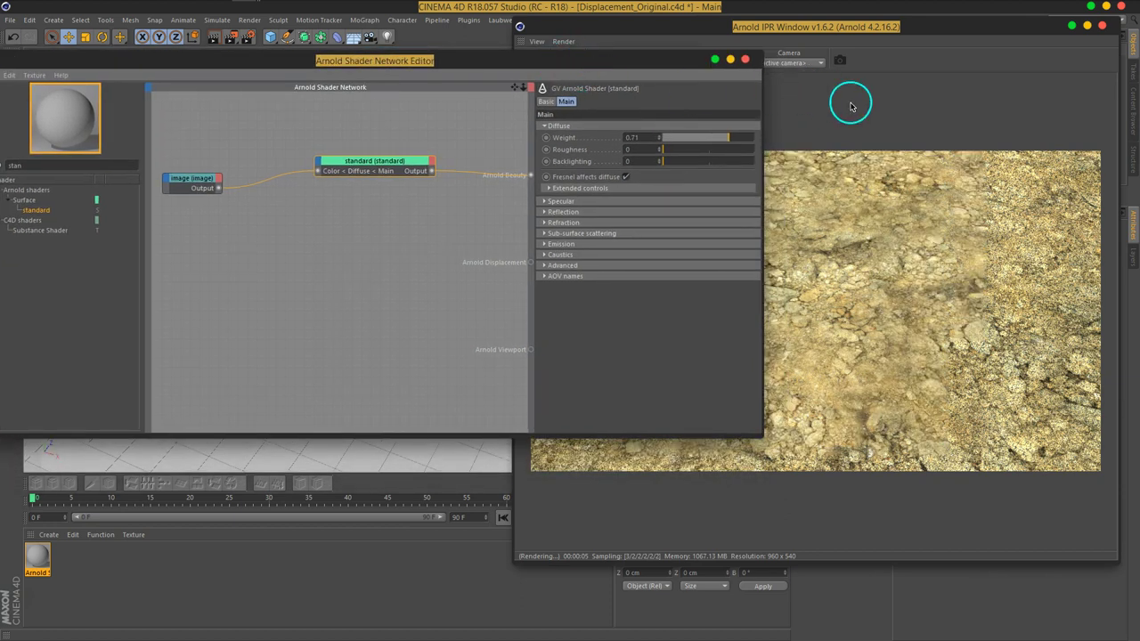
# Step: Switch the IPR render scale to 50% and shrink the render window
pyautogui.click(850, 102)
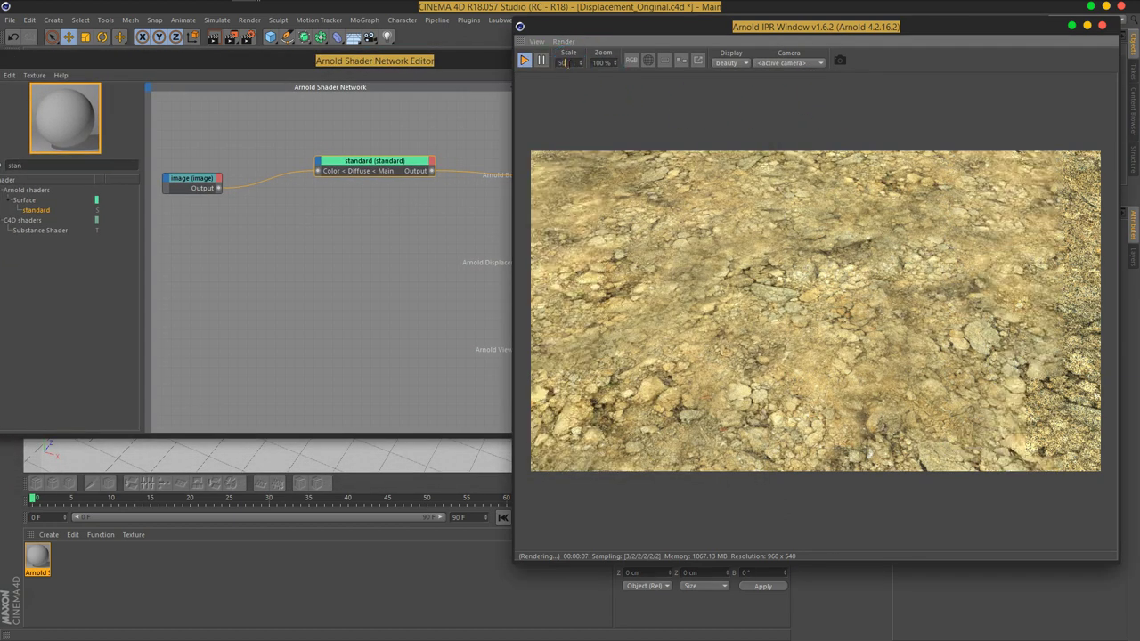
pyautogui.click(566, 63)
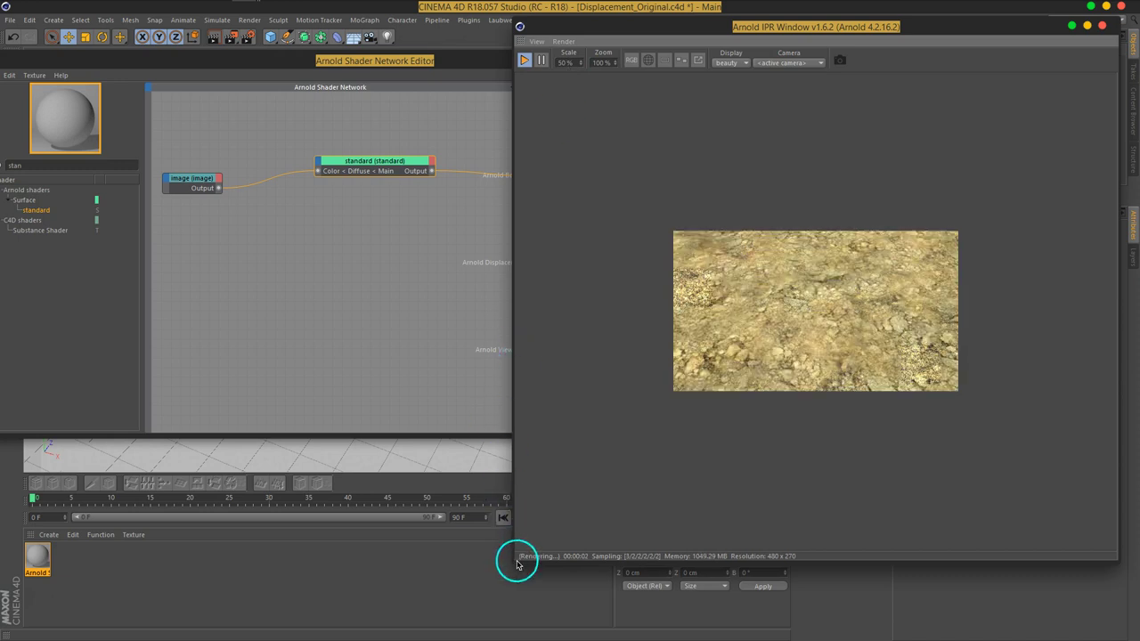
pyautogui.moveTo(515, 561); pyautogui.dragTo(718, 348)
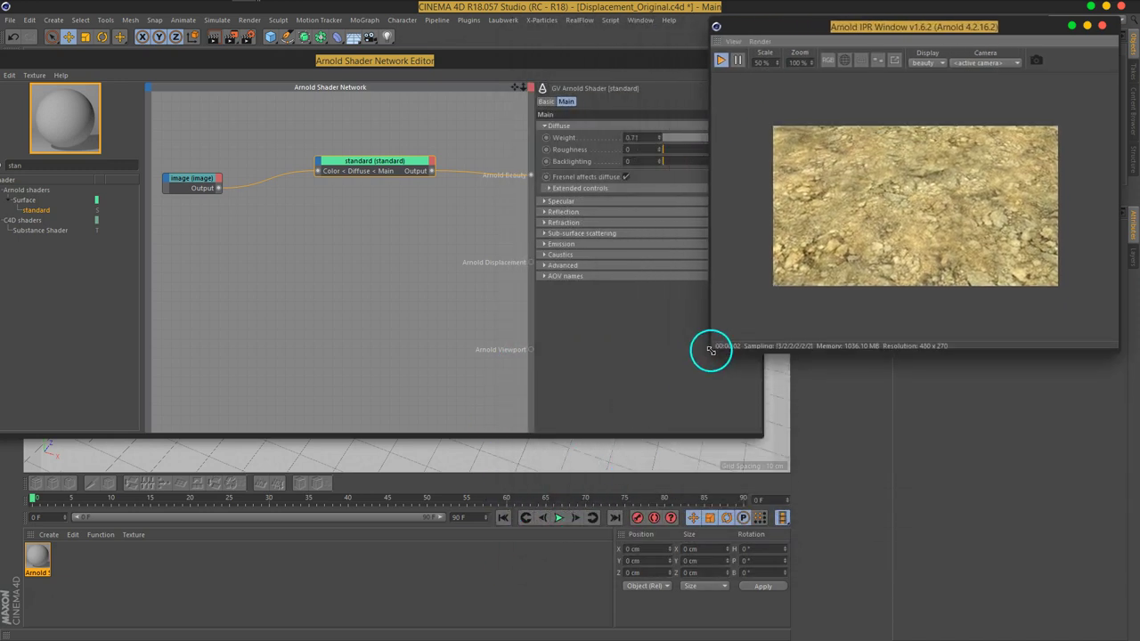
# Step: Duplicate the colour image node, placing the copy below the original
pyautogui.moveTo(553, 67); pyautogui.dragTo(569, 55)
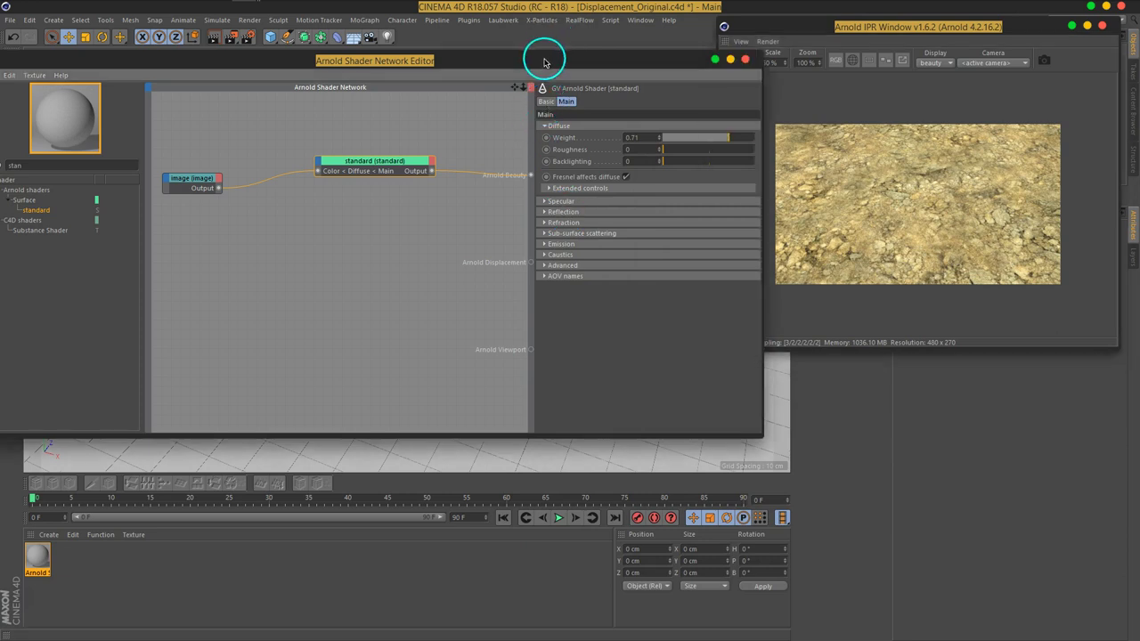
pyautogui.moveTo(210, 169); pyautogui.dragTo(233, 136)
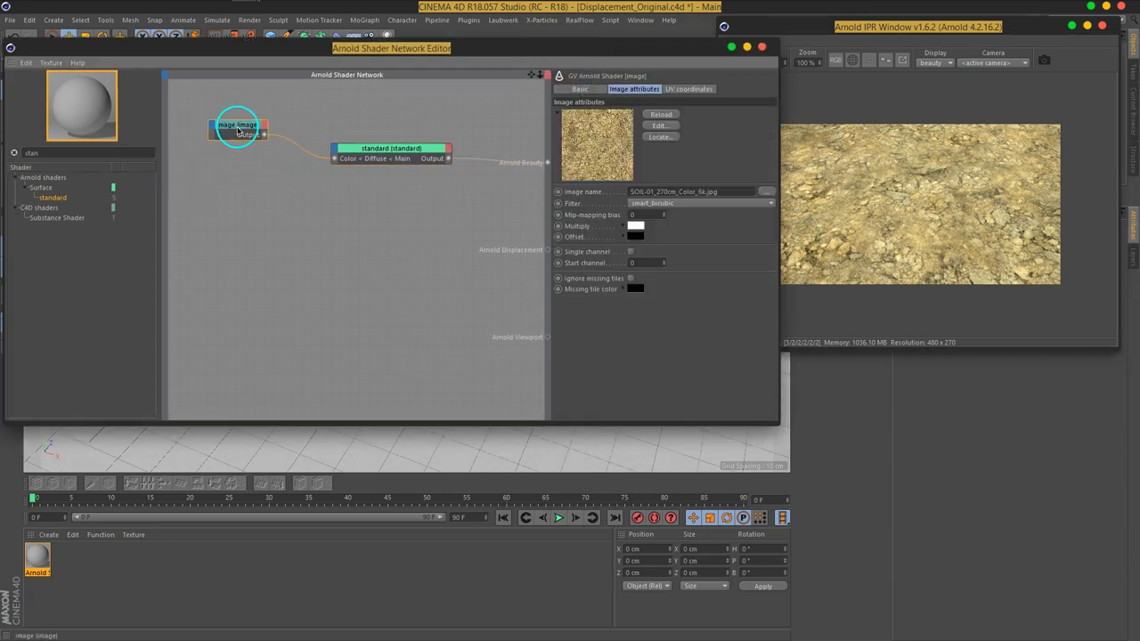
pyautogui.click(229, 224)
pyautogui.click(245, 149)
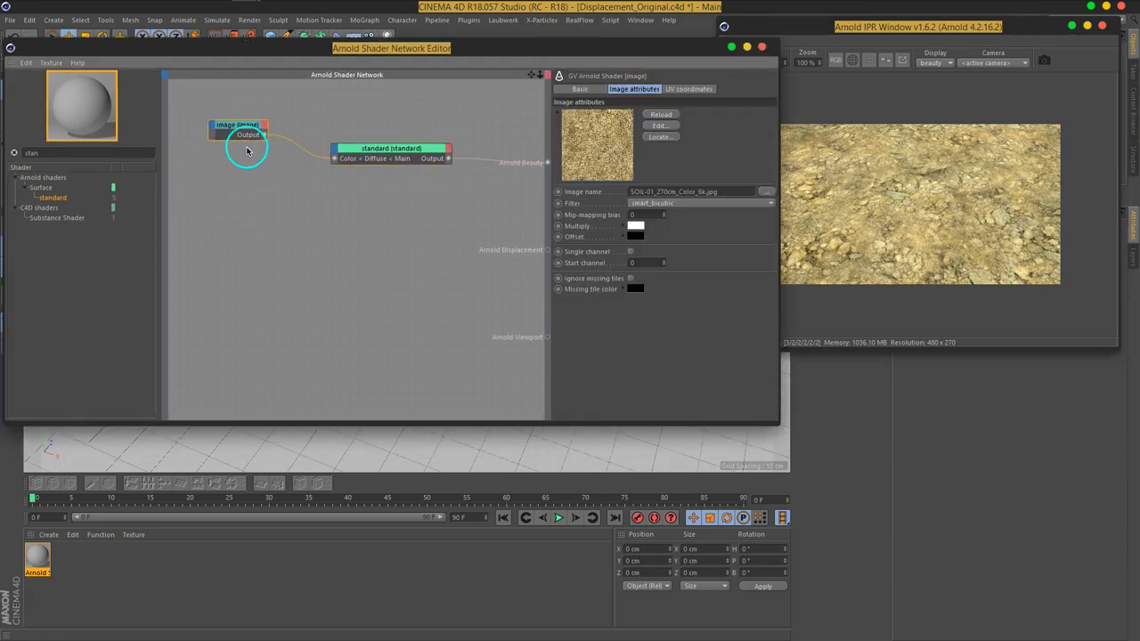
pyautogui.keyDown('ctrl'); pyautogui.moveTo(236, 131); pyautogui.dragTo(238, 210); pyautogui.keyUp('ctrl')
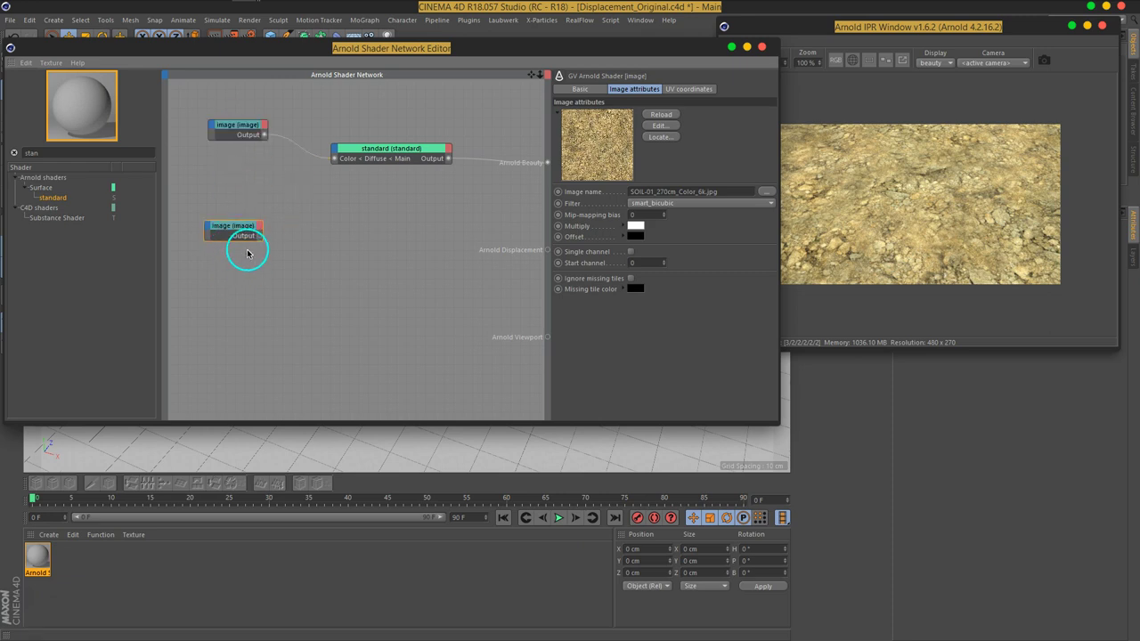
# Step: Load ArnoldC4D/ShaderBall/tex/SOIL-01_270cm_Normal_4k.jpg into the copied image node
pyautogui.click(766, 192)
pyautogui.click(683, 383)
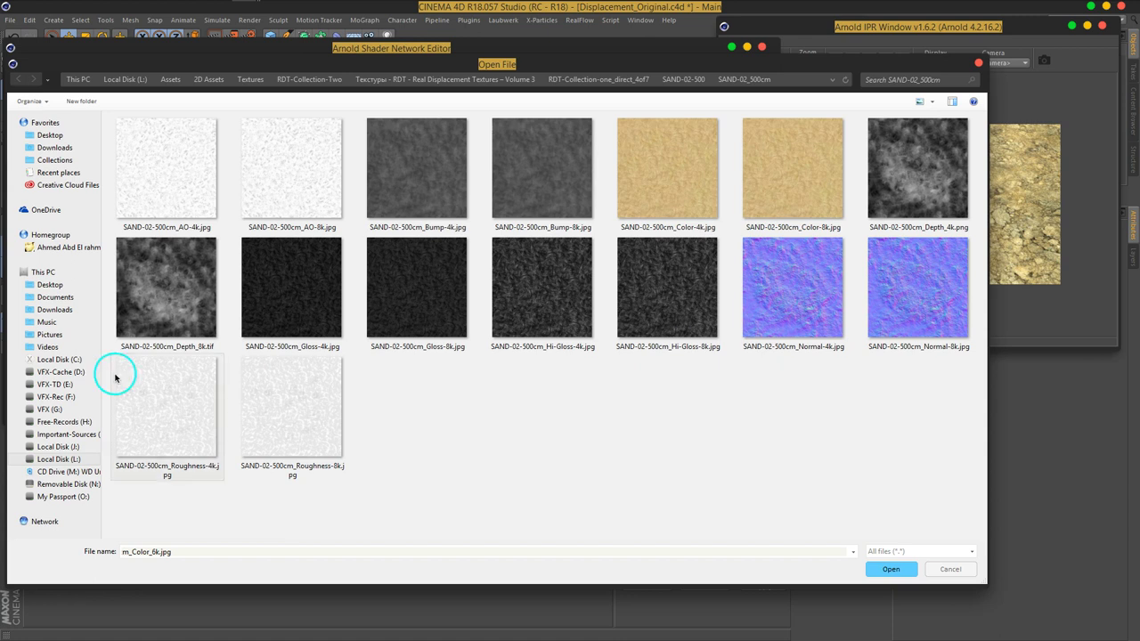
pyautogui.click(55, 396)
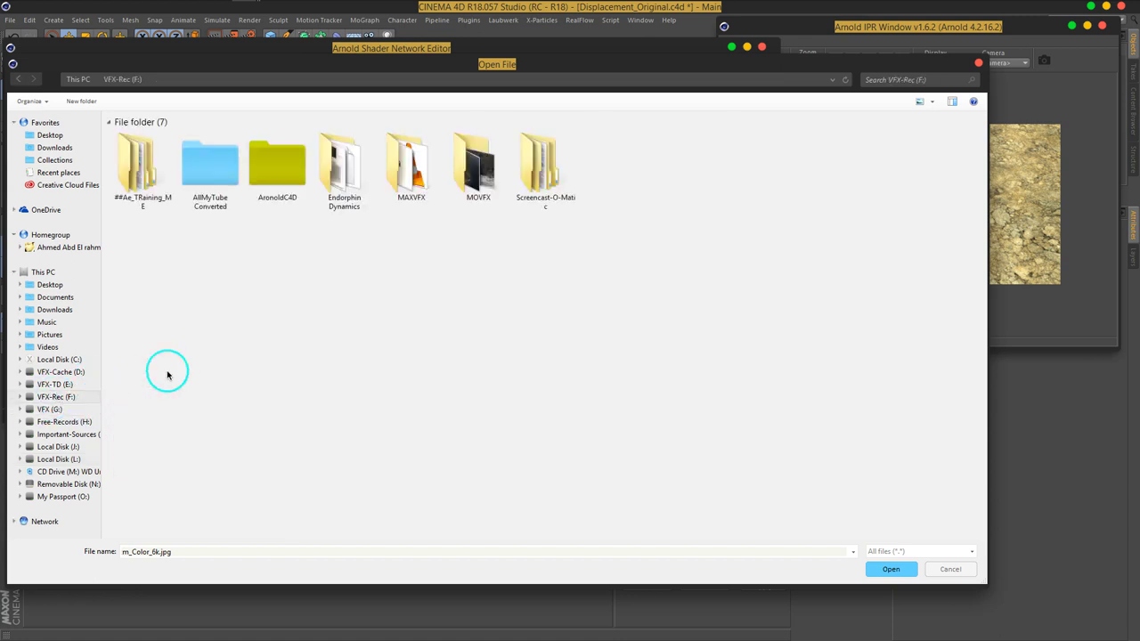
pyautogui.doubleClick(285, 174)
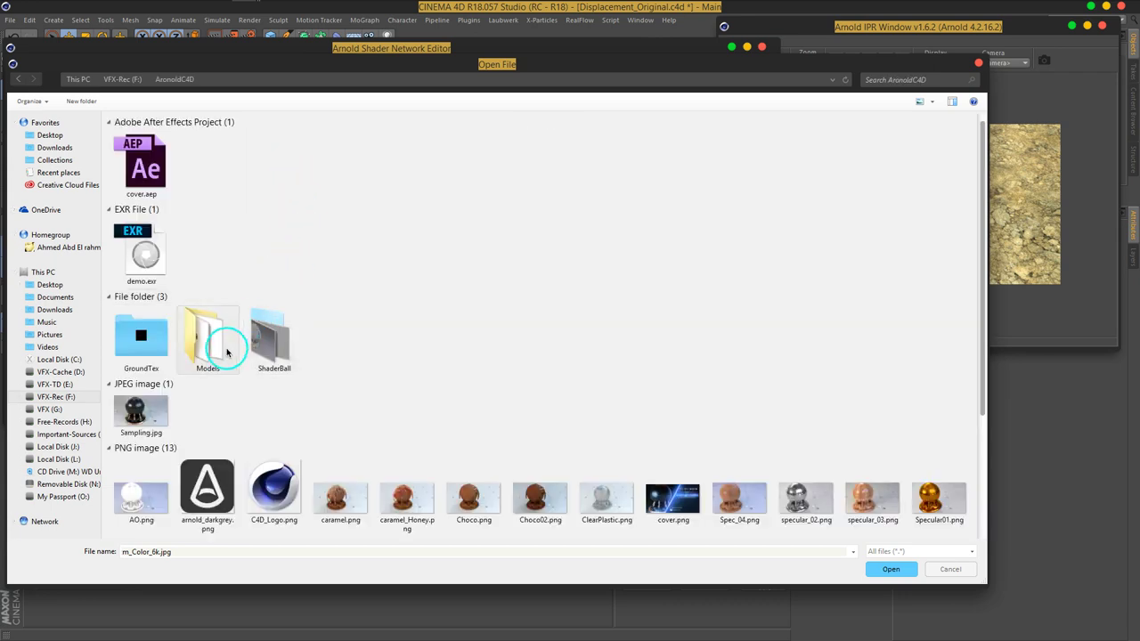
pyautogui.doubleClick(269, 337)
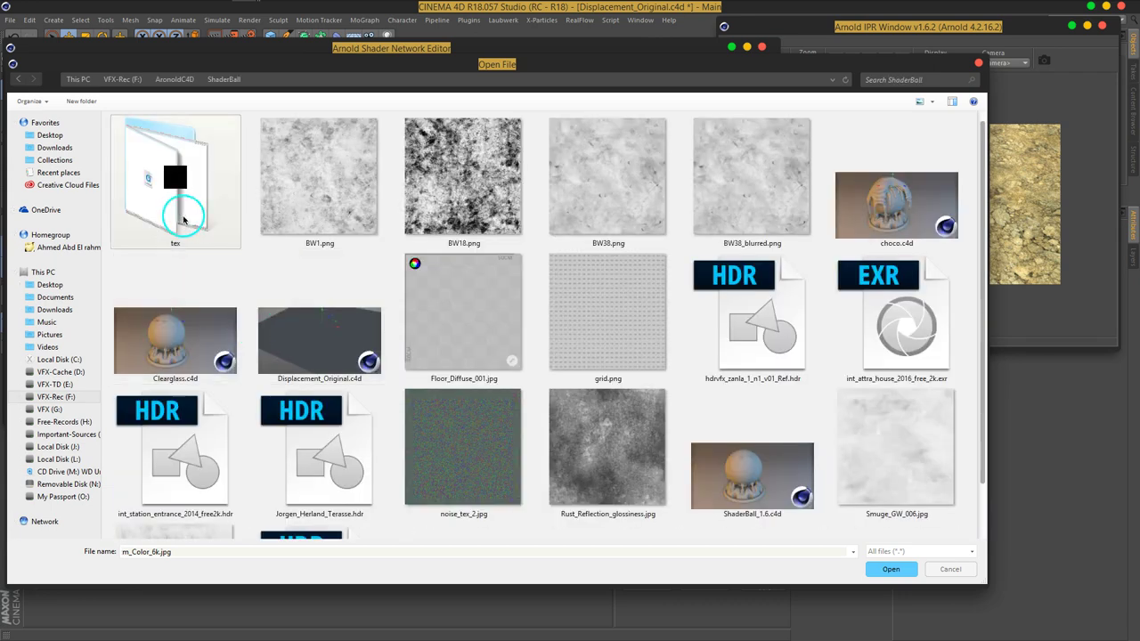
pyautogui.doubleClick(174, 223)
pyautogui.scroll(-1, 588, 427)
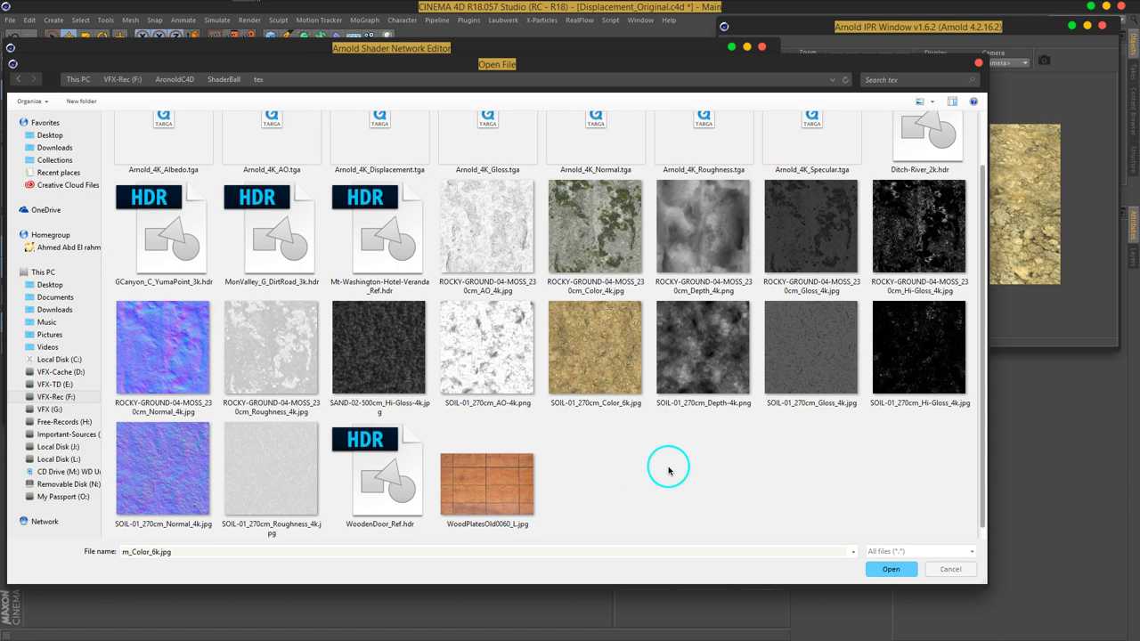
pyautogui.moveTo(742, 74); pyautogui.dragTo(738, 66)
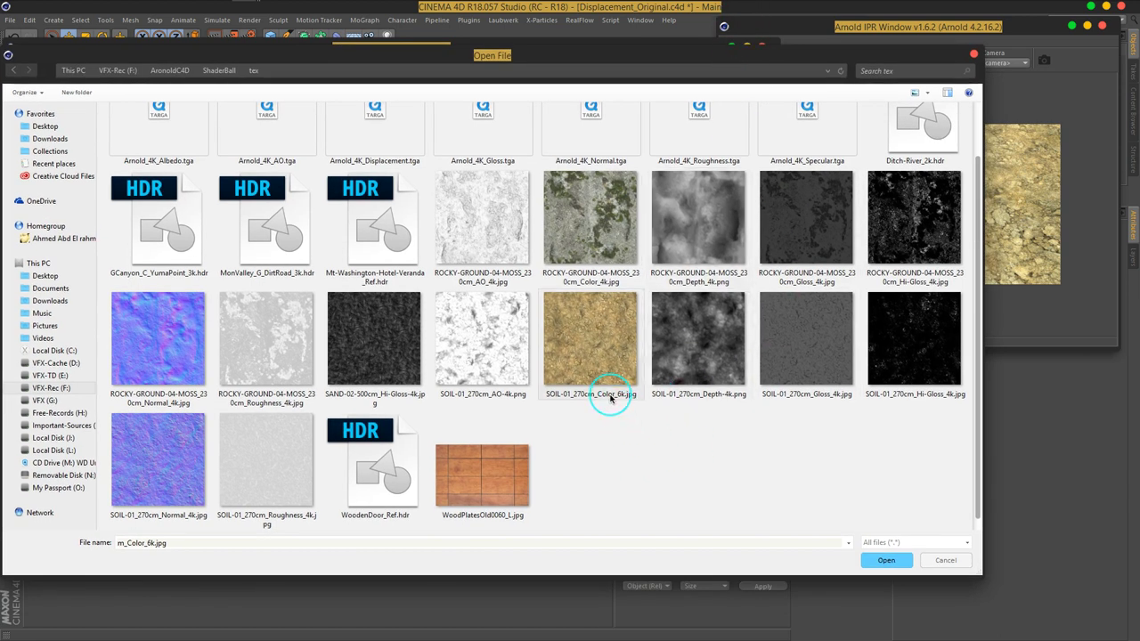
pyautogui.moveTo(595, 352)
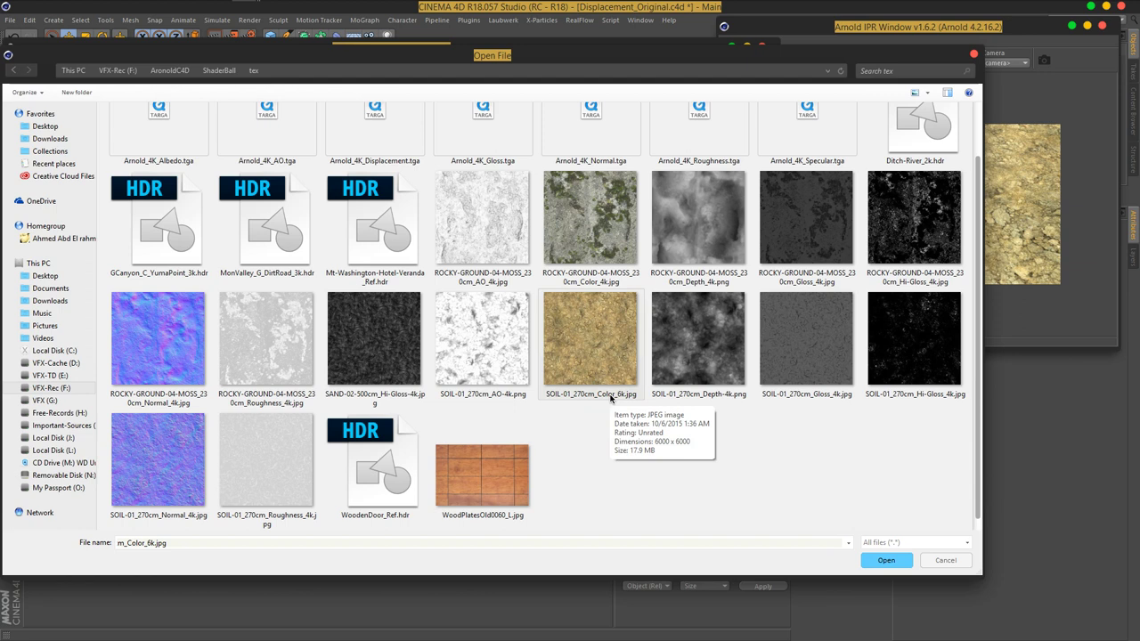
pyautogui.click(769, 493)
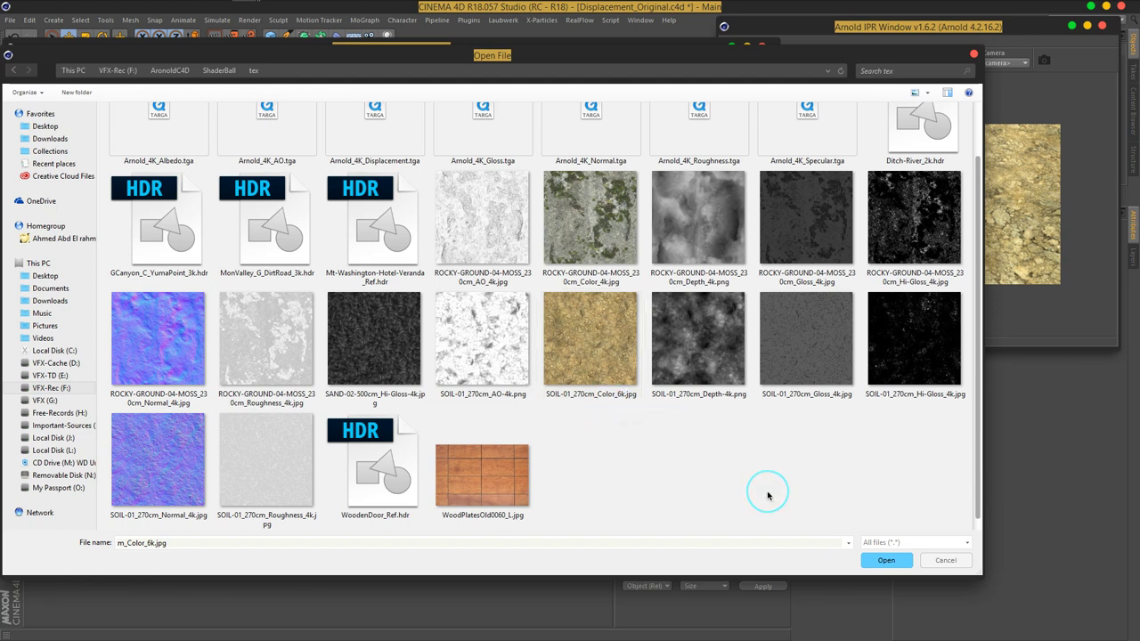
pyautogui.click(187, 487)
pyautogui.moveTo(157, 460)
pyautogui.click(890, 563)
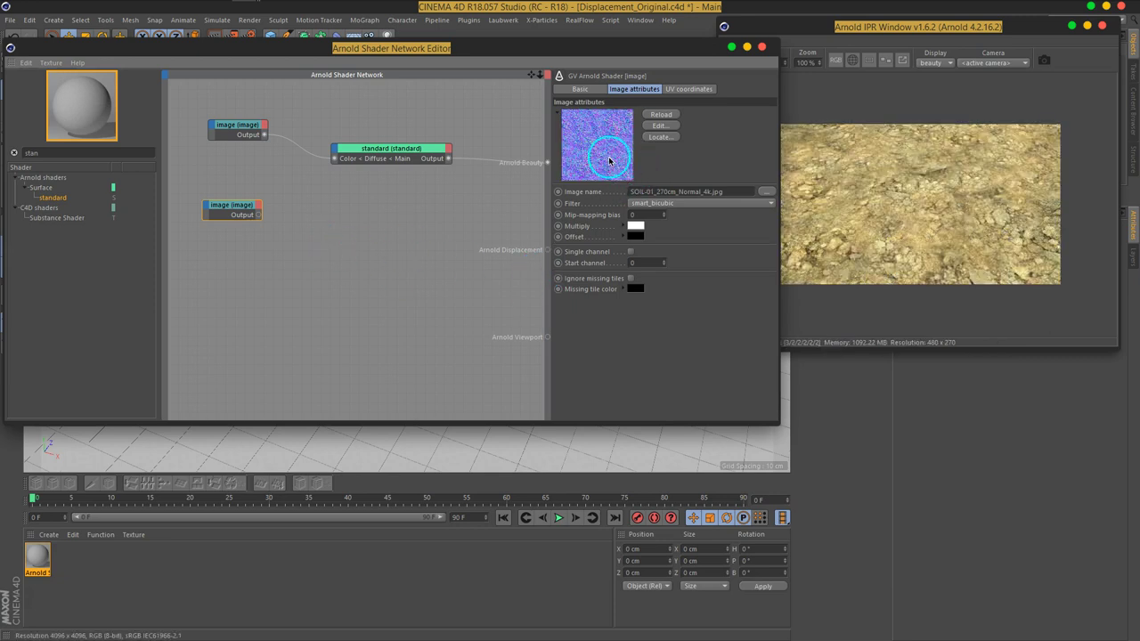
pyautogui.moveTo(595, 144)
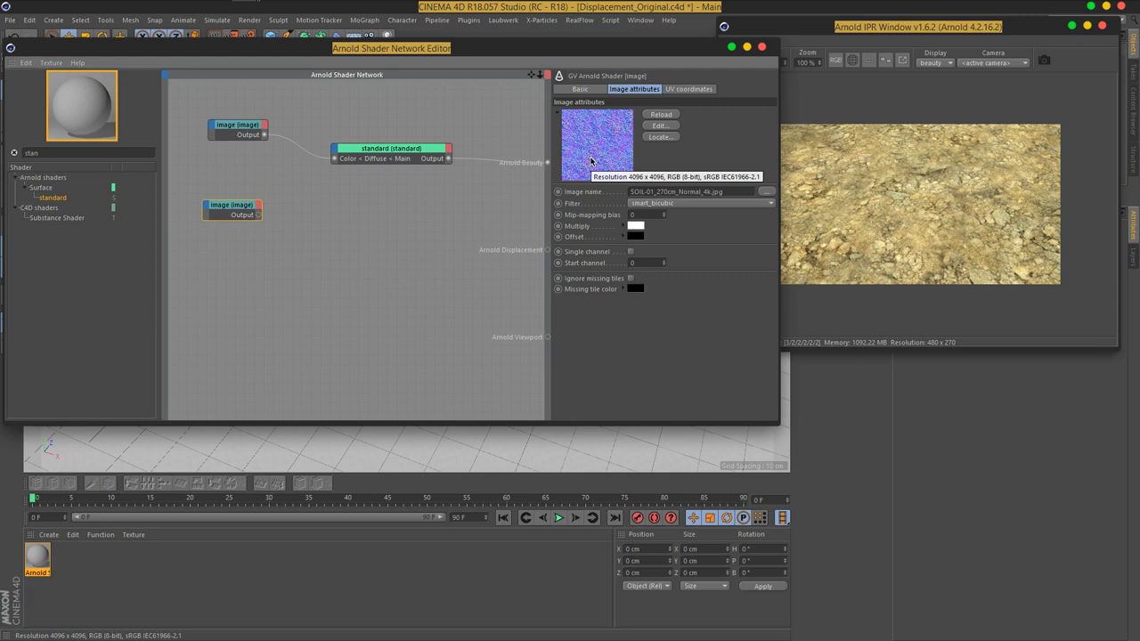
# Step: Search 'no' and place a normal_map shader beside the normal image node
pyautogui.click(921, 197)
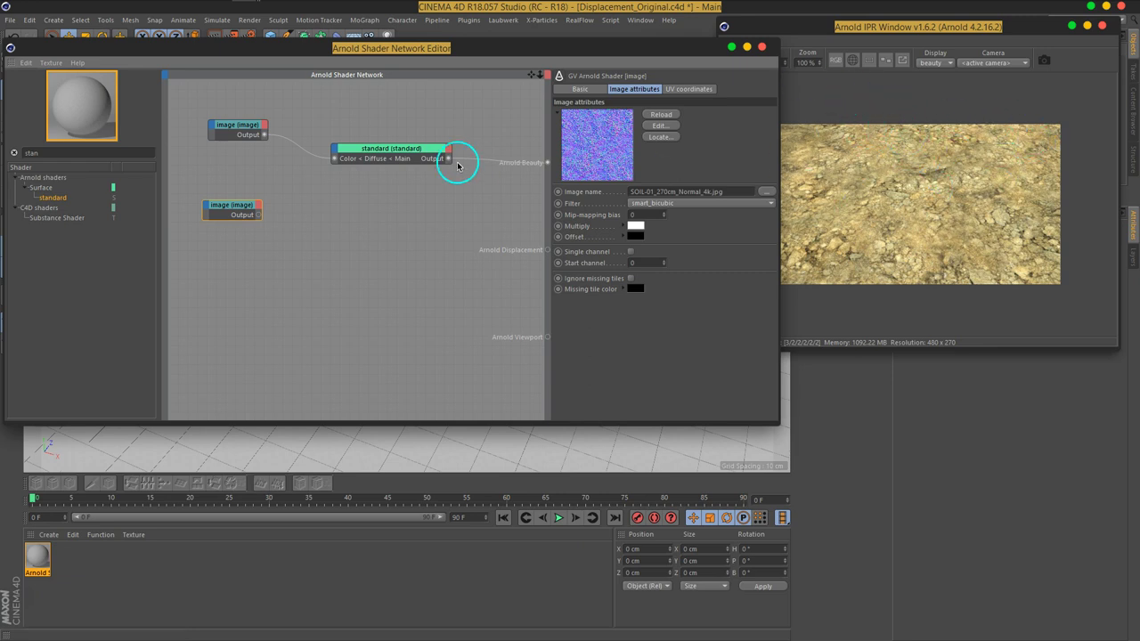
pyautogui.moveTo(232, 215)
pyautogui.mouseDown()
pyautogui.moveTo(232, 227)
pyautogui.moveTo(243, 210)
pyautogui.mouseUp()
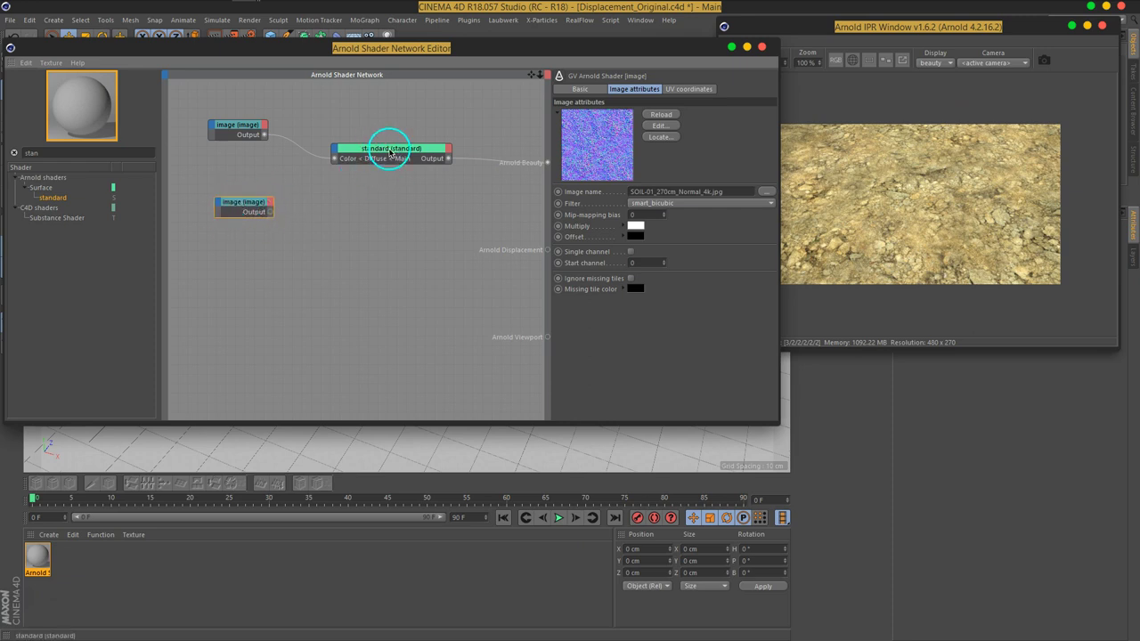
pyautogui.moveTo(383, 151); pyautogui.dragTo(388, 148)
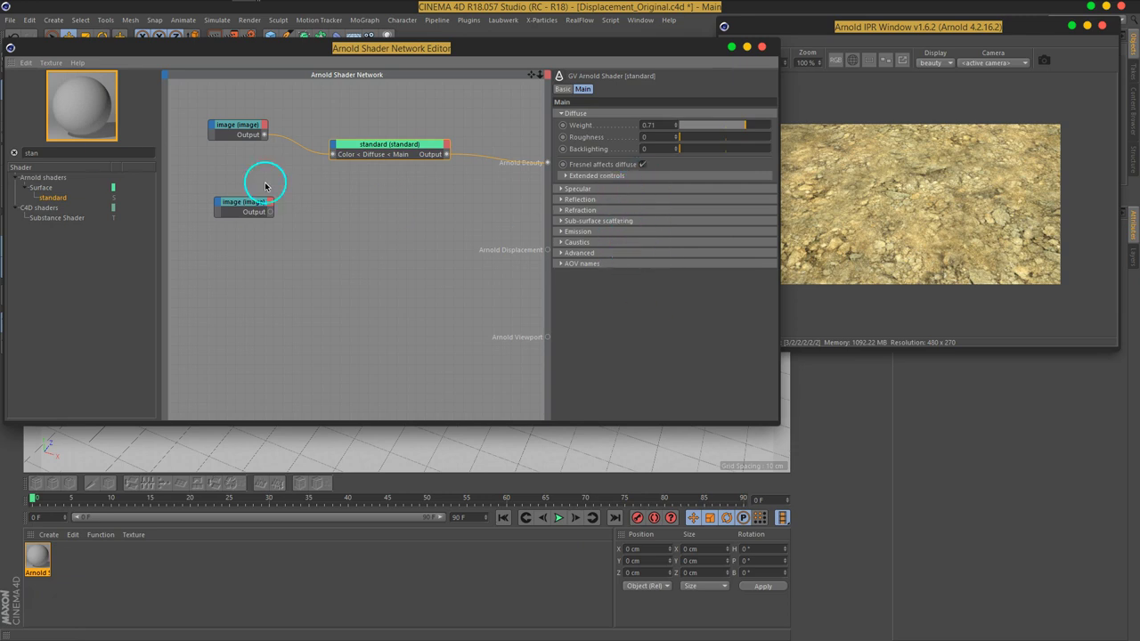
pyautogui.click(102, 152)
pyautogui.write('no')
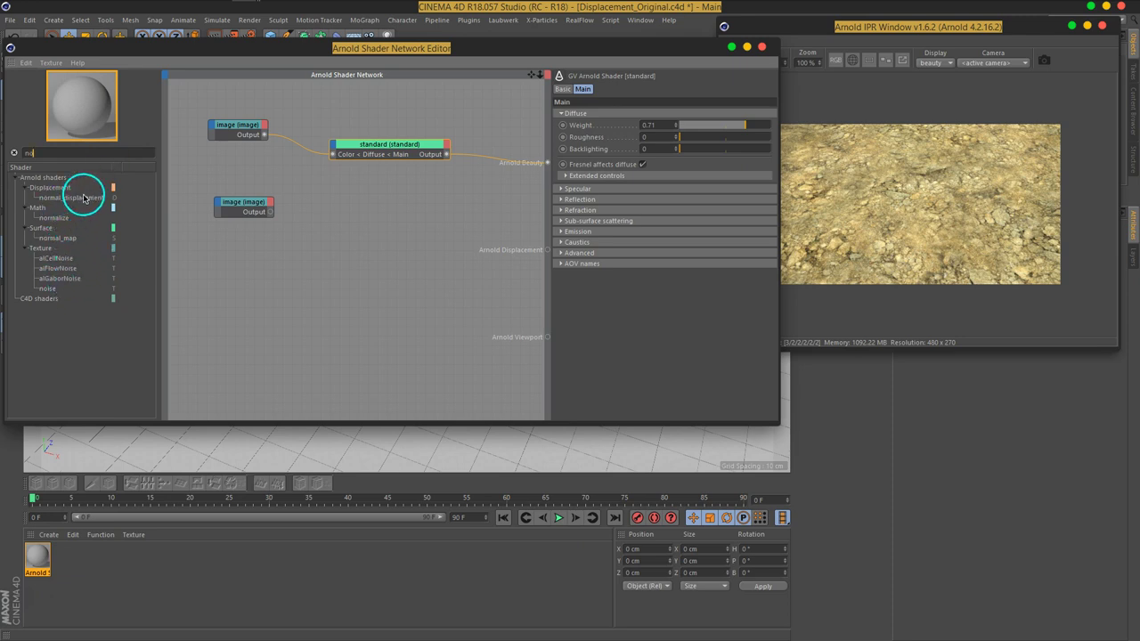
pyautogui.click(60, 240)
pyautogui.moveTo(56, 241); pyautogui.dragTo(370, 210)
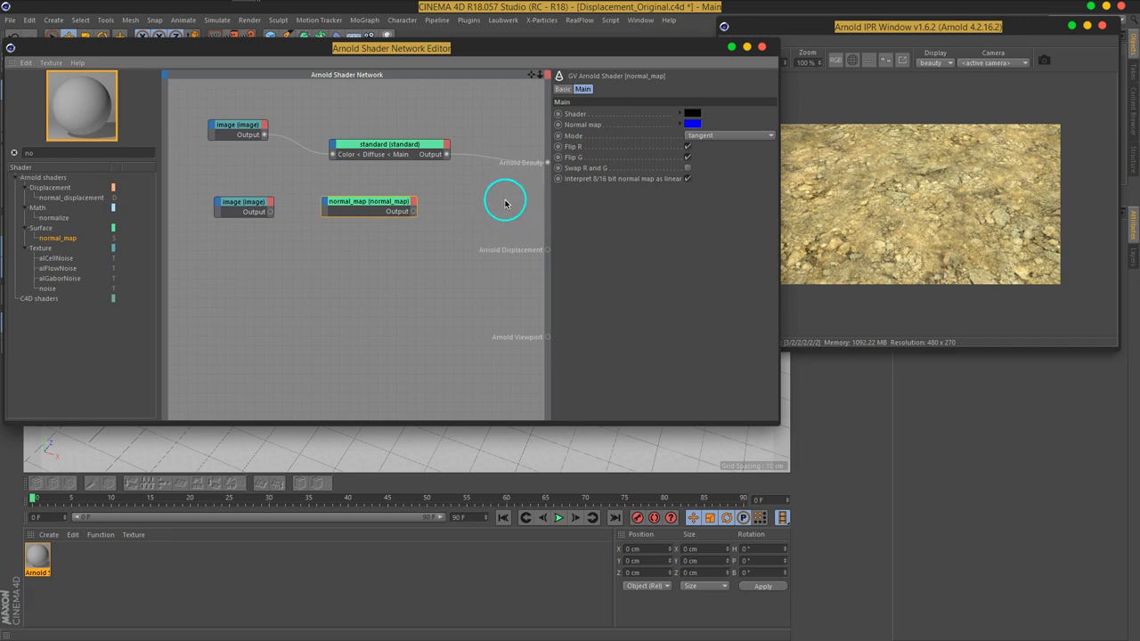
# Step: Line up the standard and normal_map nodes side by side
pyautogui.moveTo(380, 146); pyautogui.dragTo(354, 133)
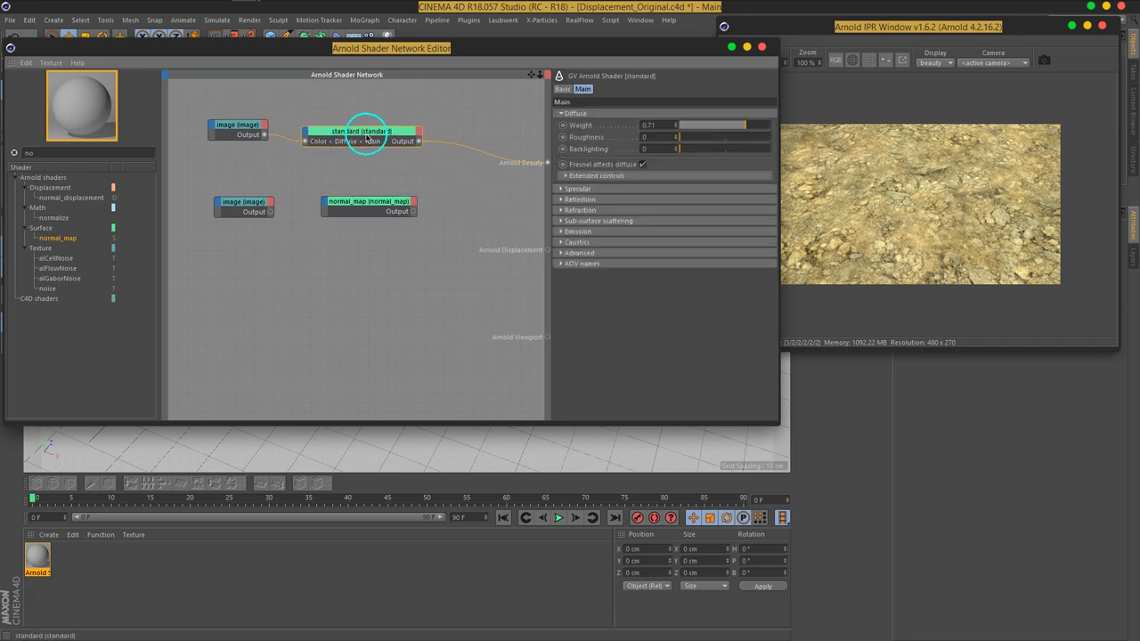
pyautogui.moveTo(396, 205); pyautogui.dragTo(422, 187)
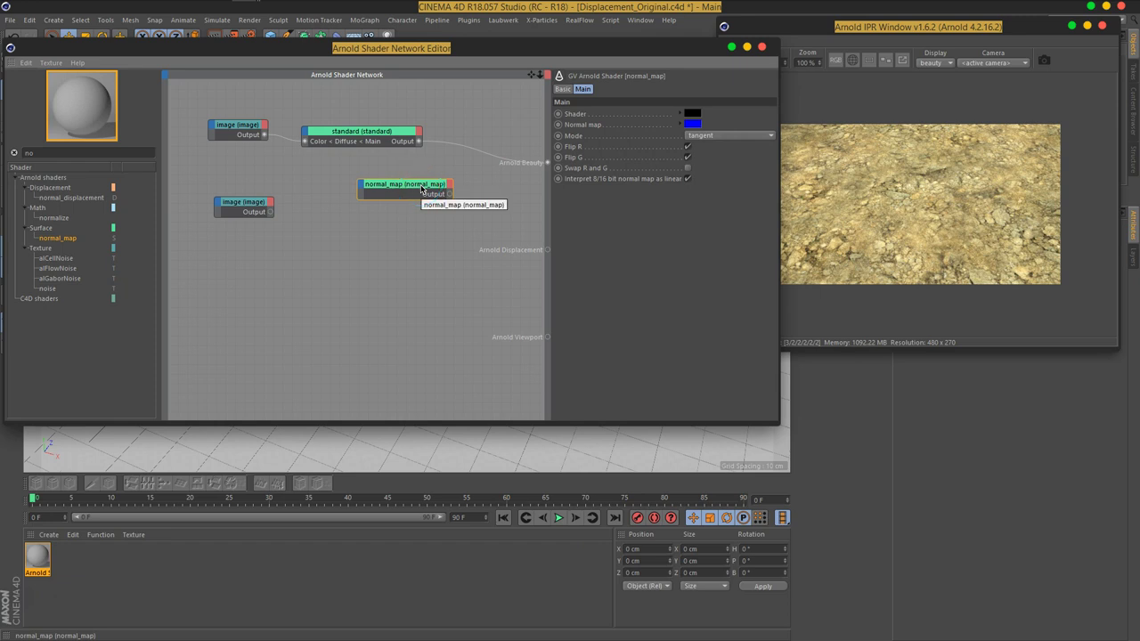
pyautogui.moveTo(449, 193); pyautogui.dragTo(549, 164)
pyautogui.click(396, 191)
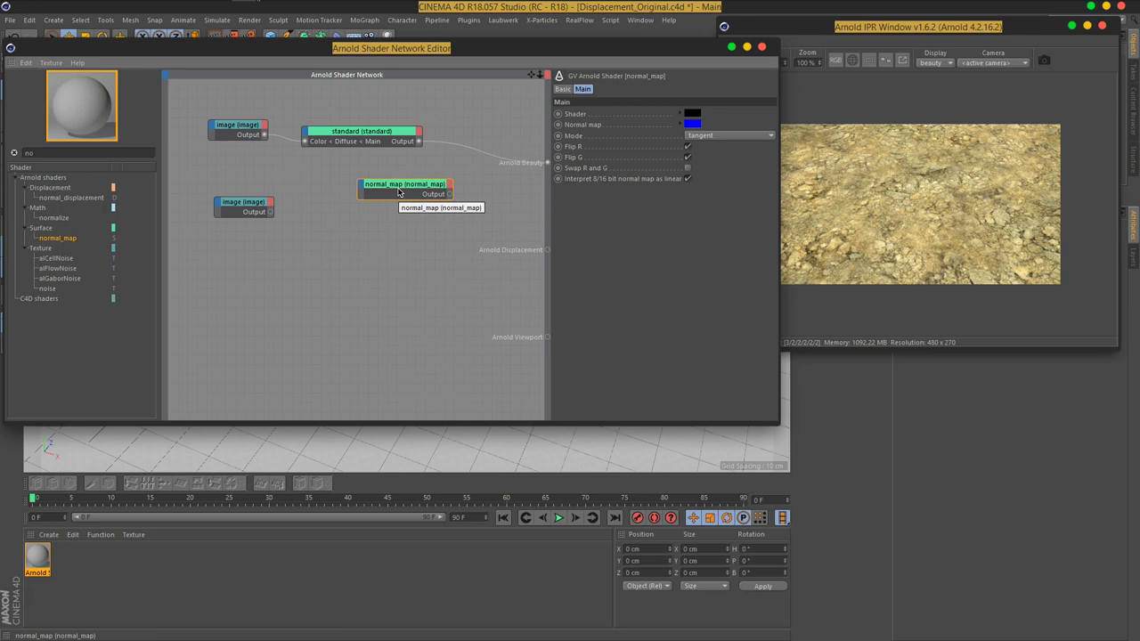
pyautogui.moveTo(450, 194); pyautogui.dragTo(529, 163)
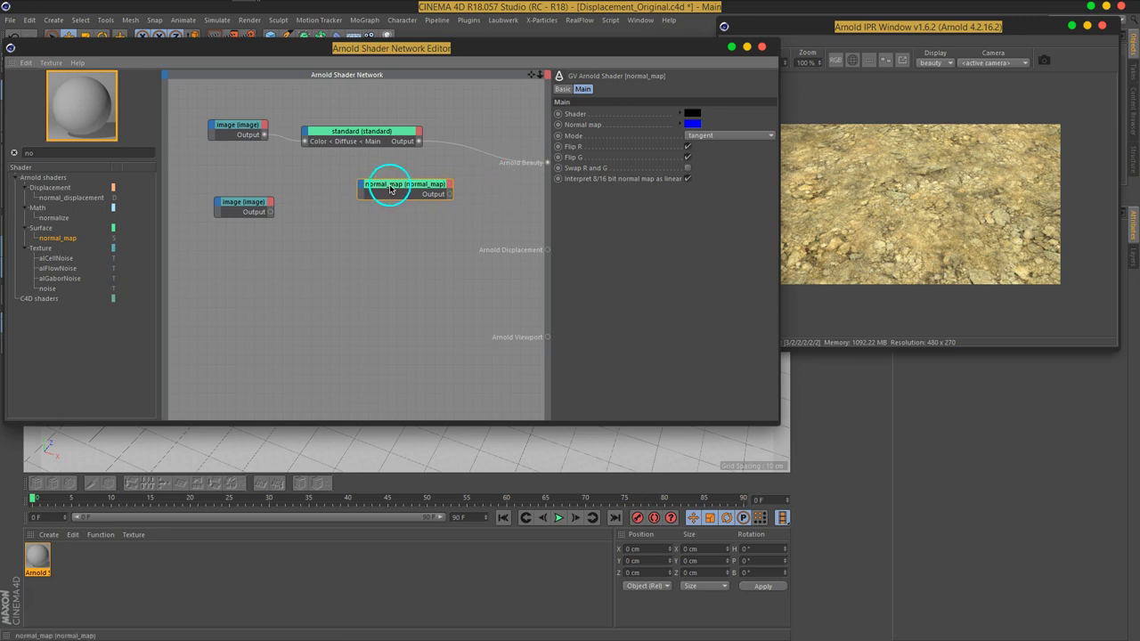
pyautogui.moveTo(390, 188); pyautogui.dragTo(422, 185)
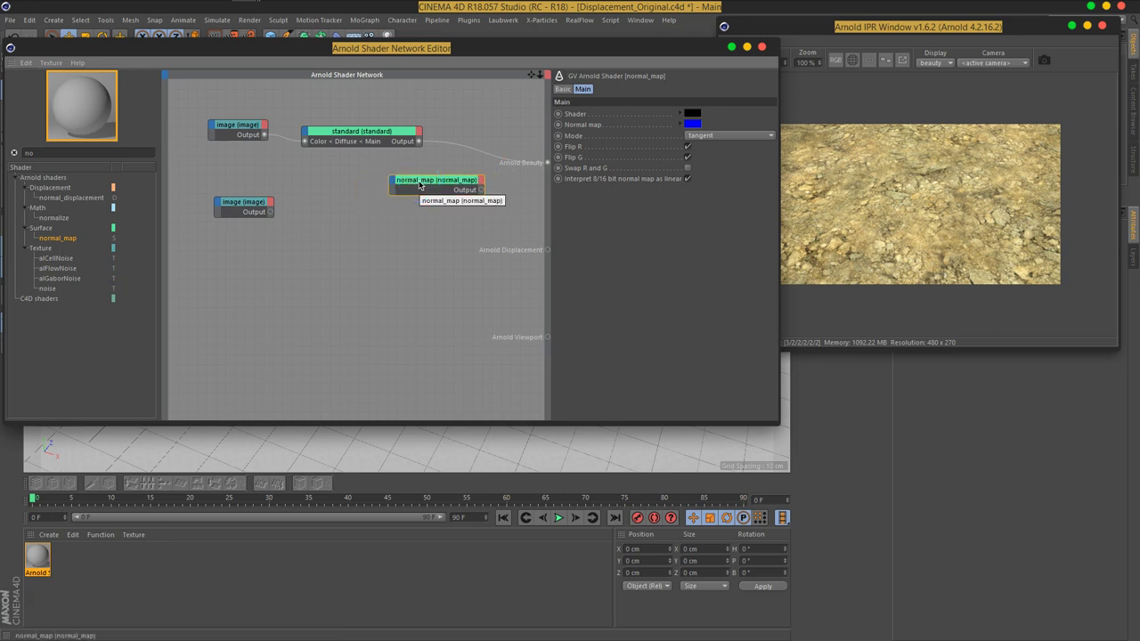
# Step: Route standard into normal_map's Shader input and normal_map into Arnold Beauty
pyautogui.moveTo(438, 145); pyautogui.dragTo(353, 214)
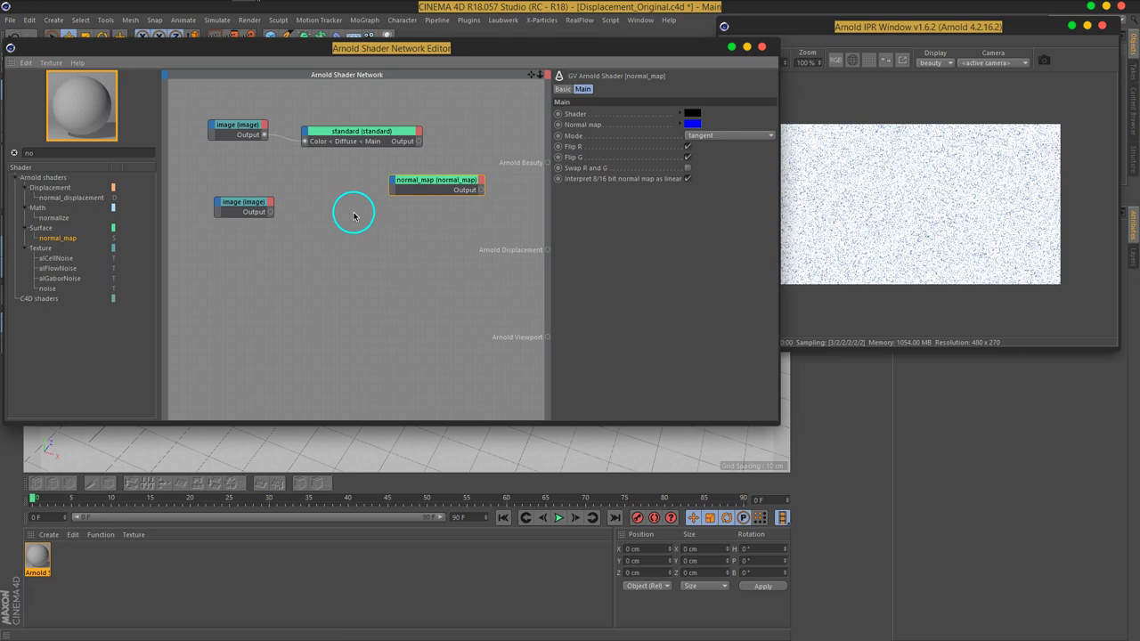
pyautogui.moveTo(417, 143); pyautogui.dragTo(397, 185)
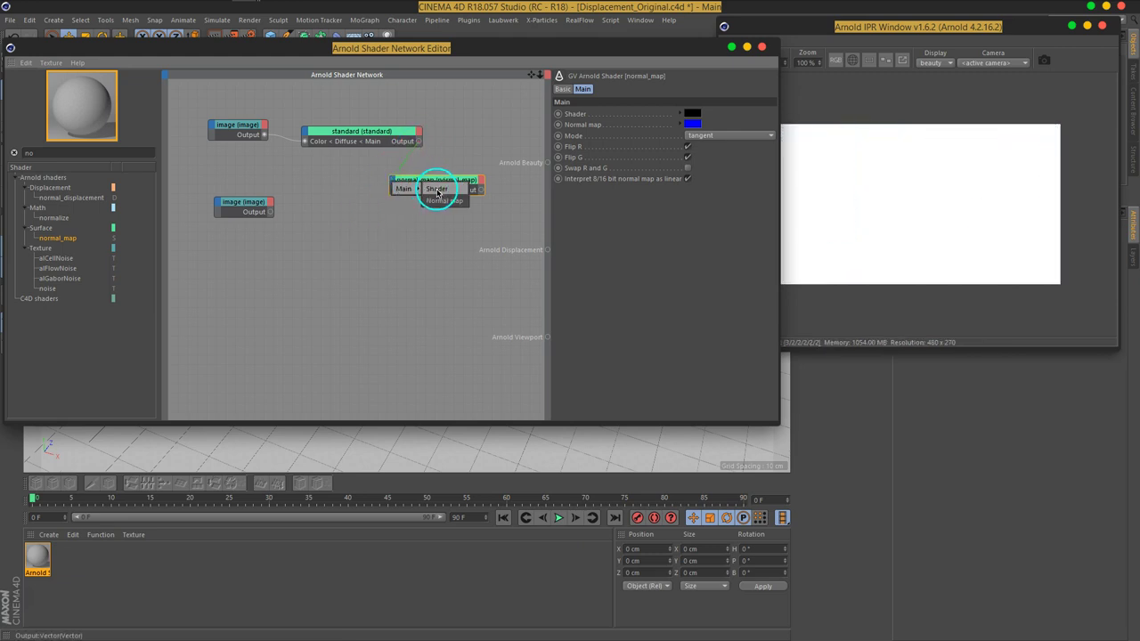
pyautogui.click(436, 190)
pyautogui.moveTo(482, 191); pyautogui.dragTo(545, 164)
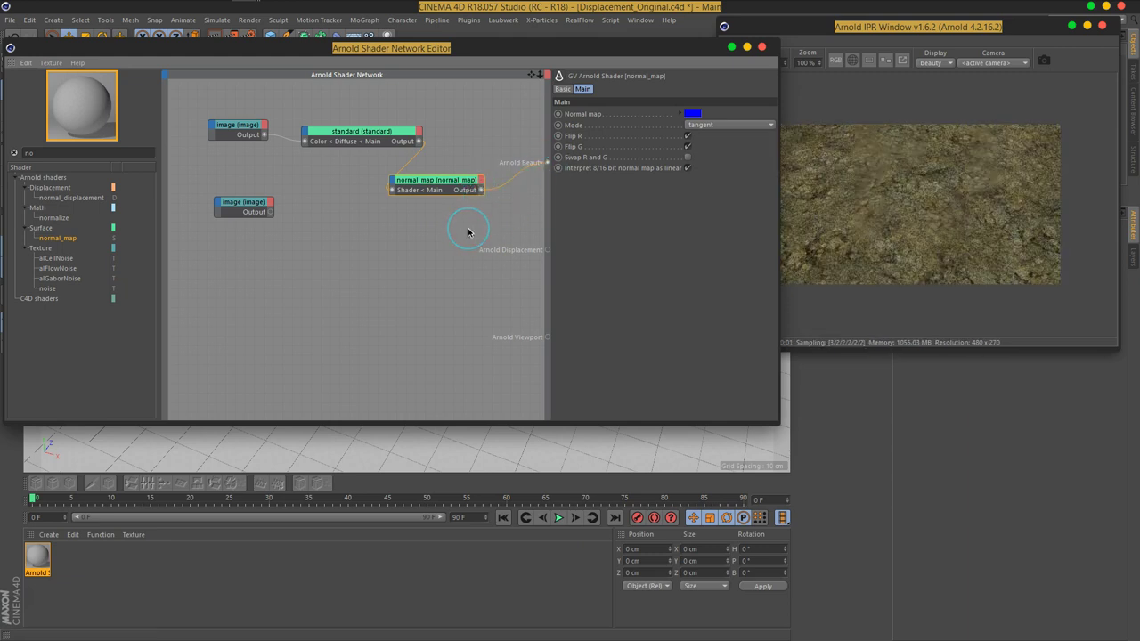
pyautogui.click(449, 189)
pyautogui.moveTo(453, 189); pyautogui.dragTo(458, 195)
# Step: Wire the normal texture image node's output onto the normal_map node
pyautogui.click(269, 214)
pyautogui.moveTo(269, 214); pyautogui.dragTo(369, 257)
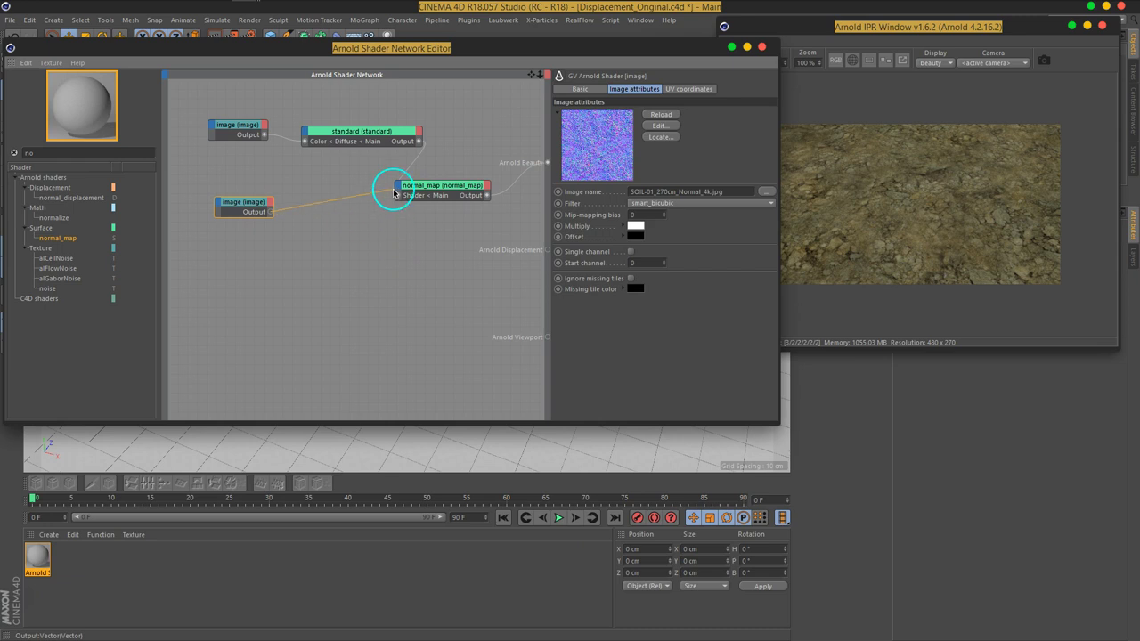
pyautogui.moveTo(370, 256)
pyautogui.mouseDown()
pyautogui.moveTo(399, 191)
pyautogui.moveTo(439, 193)
pyautogui.mouseUp()
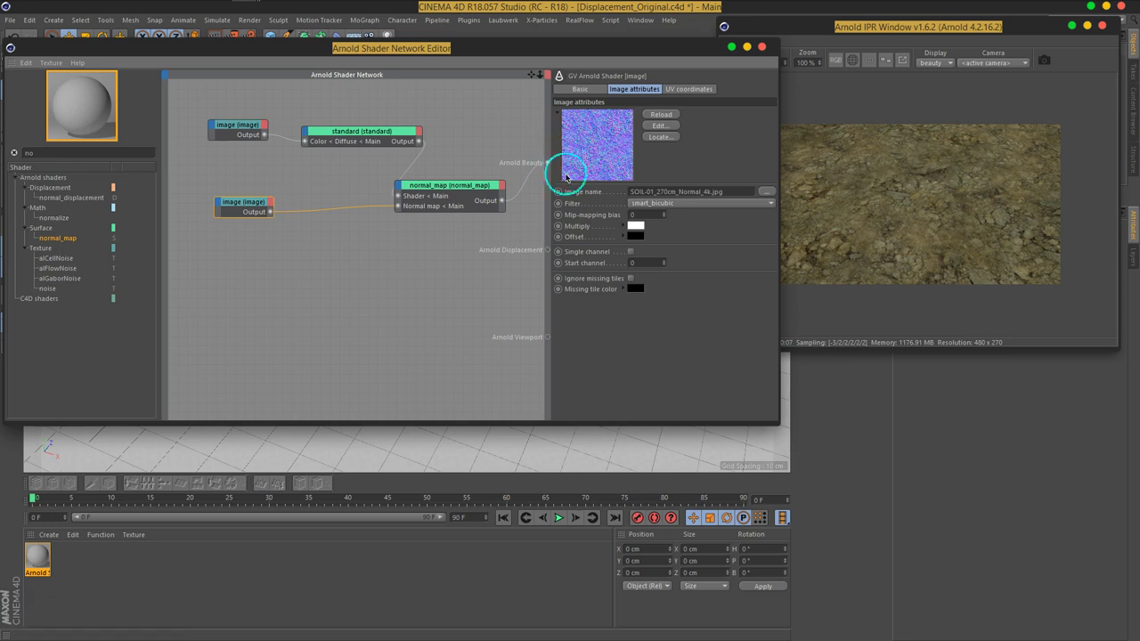
pyautogui.moveTo(598, 145)
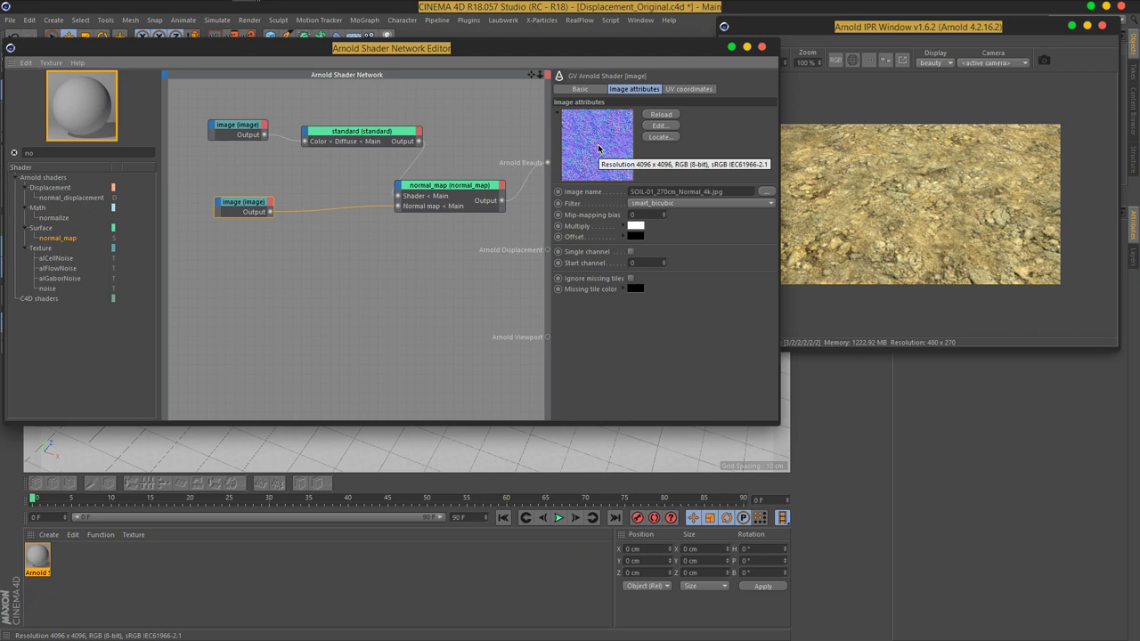
# Step: Choose Main > Normal map as the target input for the normal texture's wire
pyautogui.click(604, 163)
pyautogui.moveTo(603, 164); pyautogui.dragTo(610, 158)
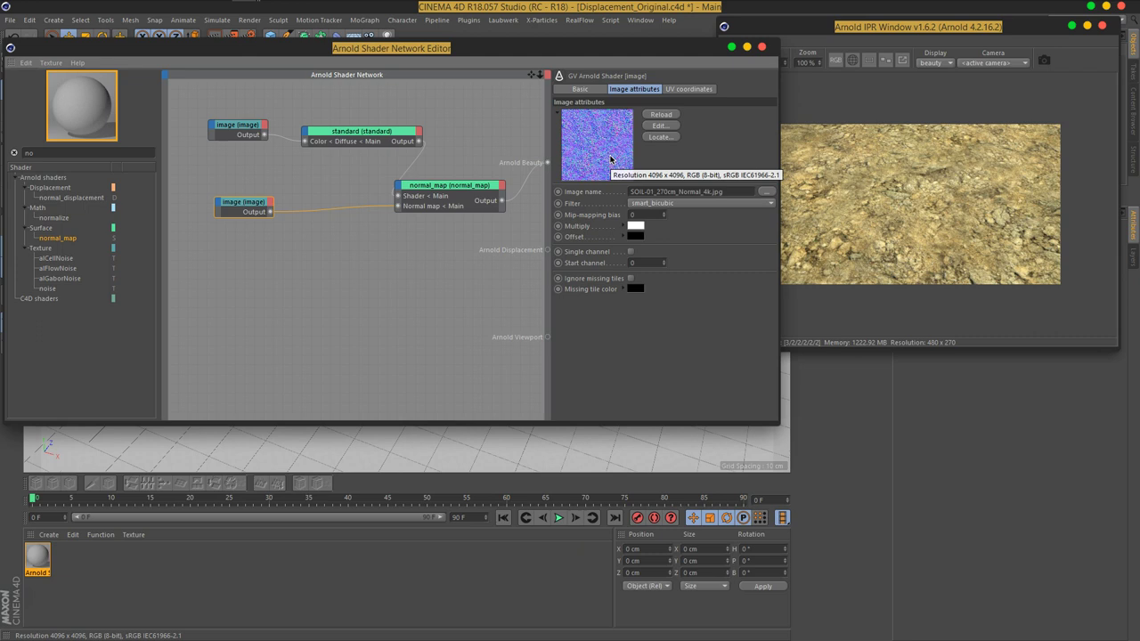
# Step: Render the IPR preview at 100% scale, the full 960x540 size
pyautogui.moveTo(638, 47); pyautogui.dragTo(463, 40)
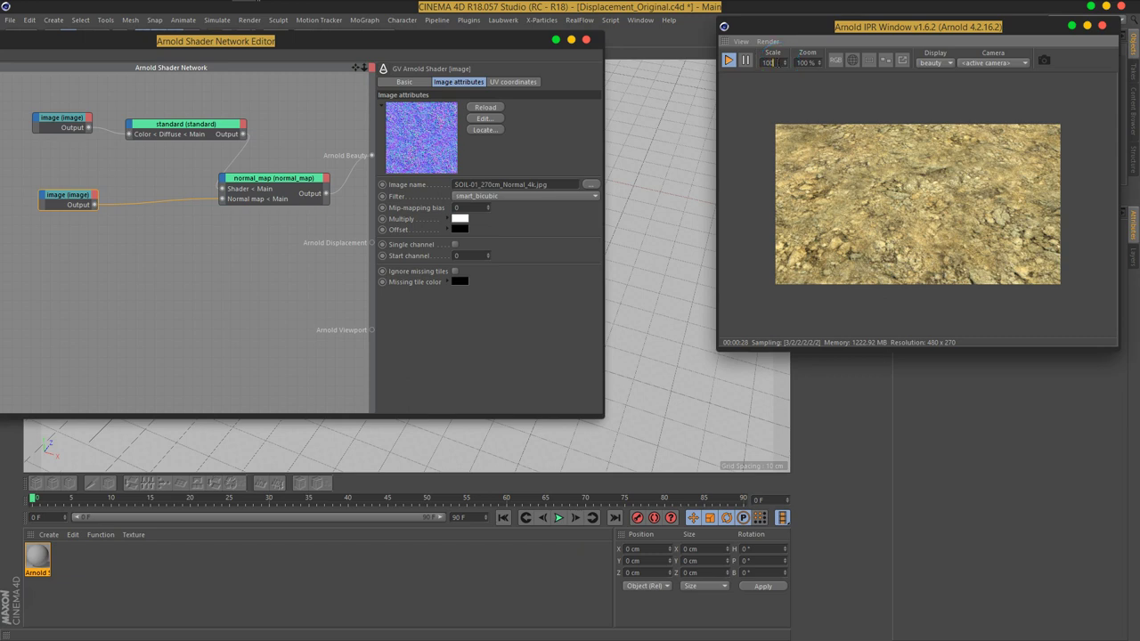
pyautogui.press('Return')
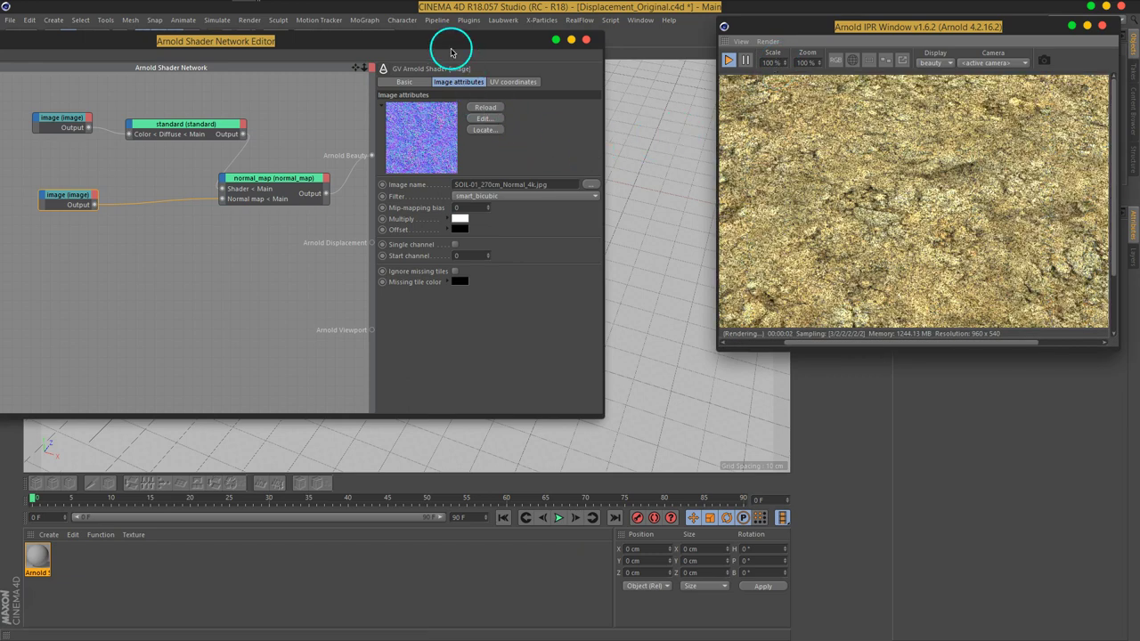
pyautogui.moveTo(451, 52); pyautogui.dragTo(562, 39)
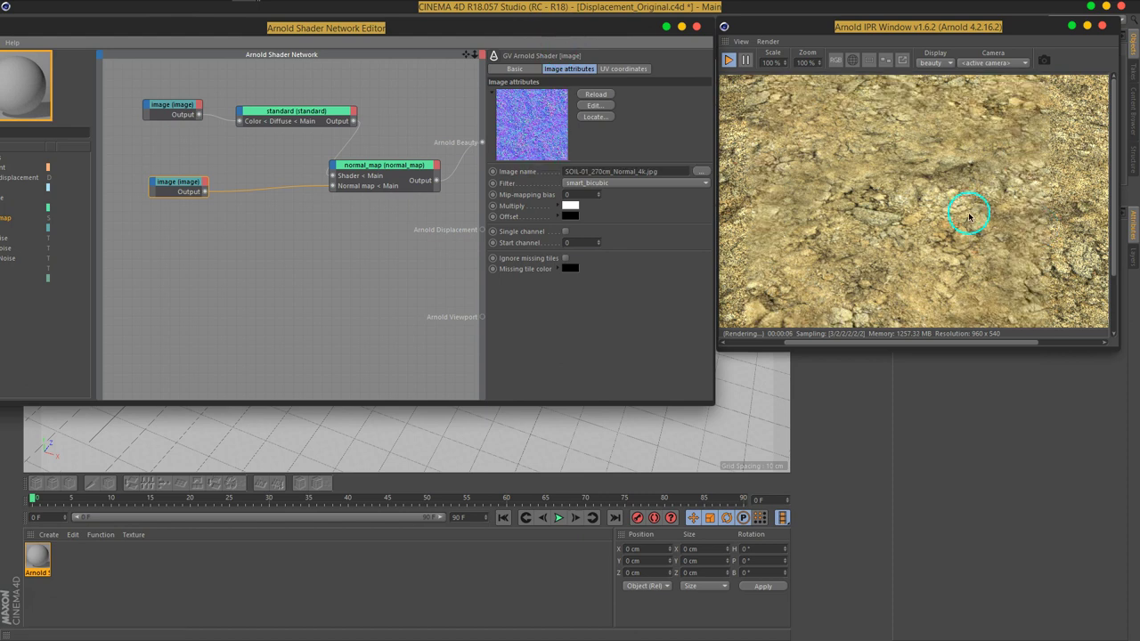
pyautogui.moveTo(344, 30); pyautogui.dragTo(426, 31)
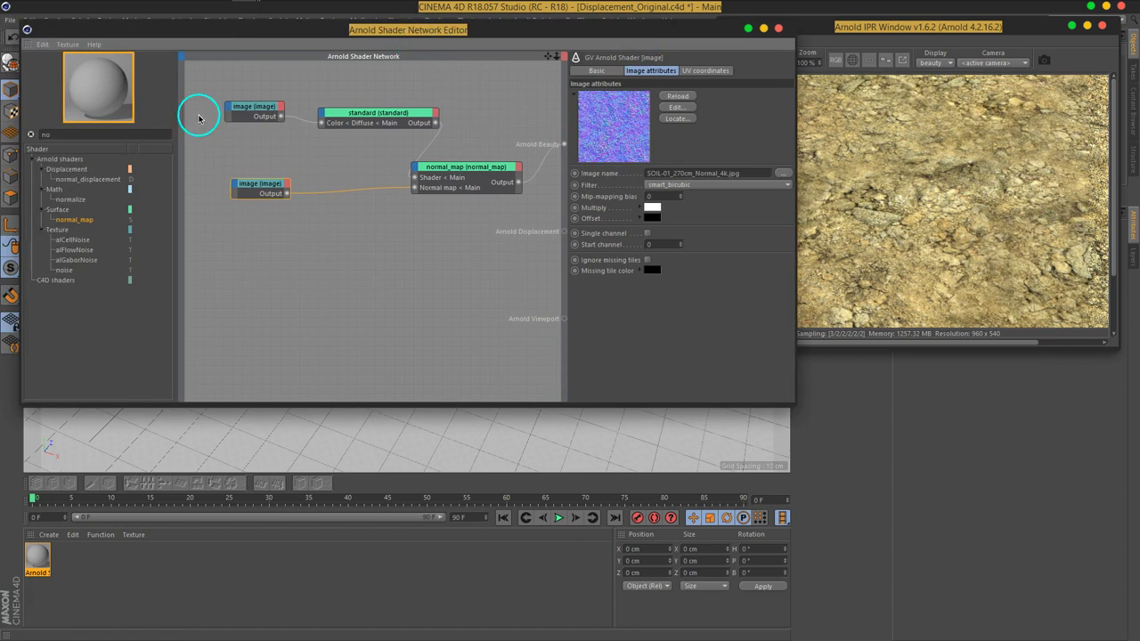
# Step: Filter the shader list for 'al' and drop an alColorSpace node onto the network canvas
pyautogui.doubleClick(150, 133)
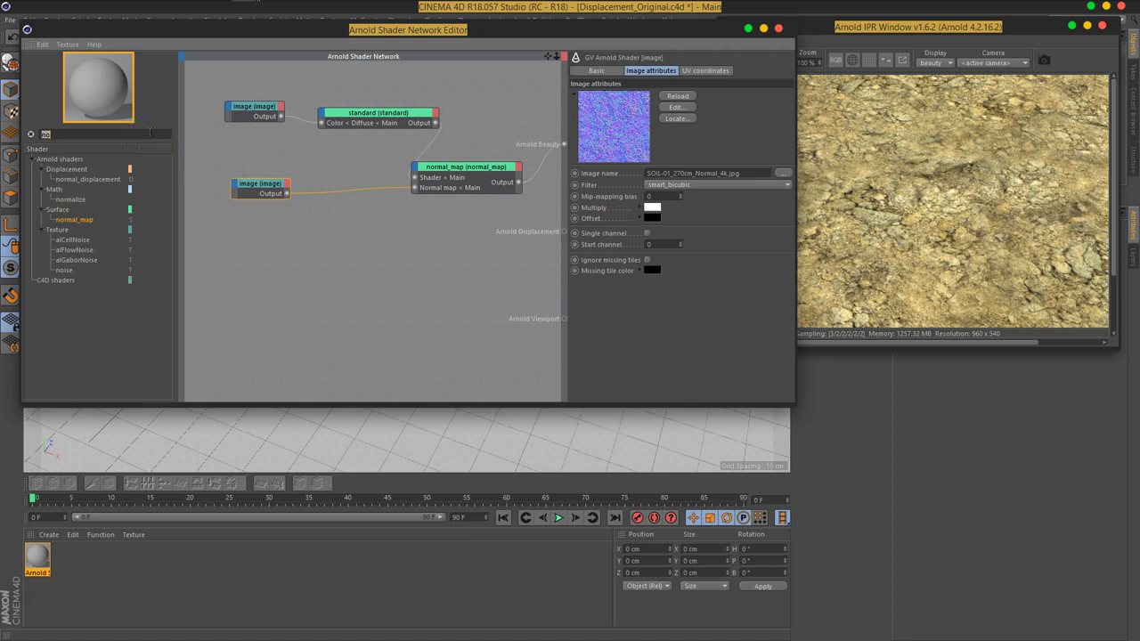
pyautogui.press('BackSpace')
pyautogui.press('BackSpace')
pyautogui.write('lin')
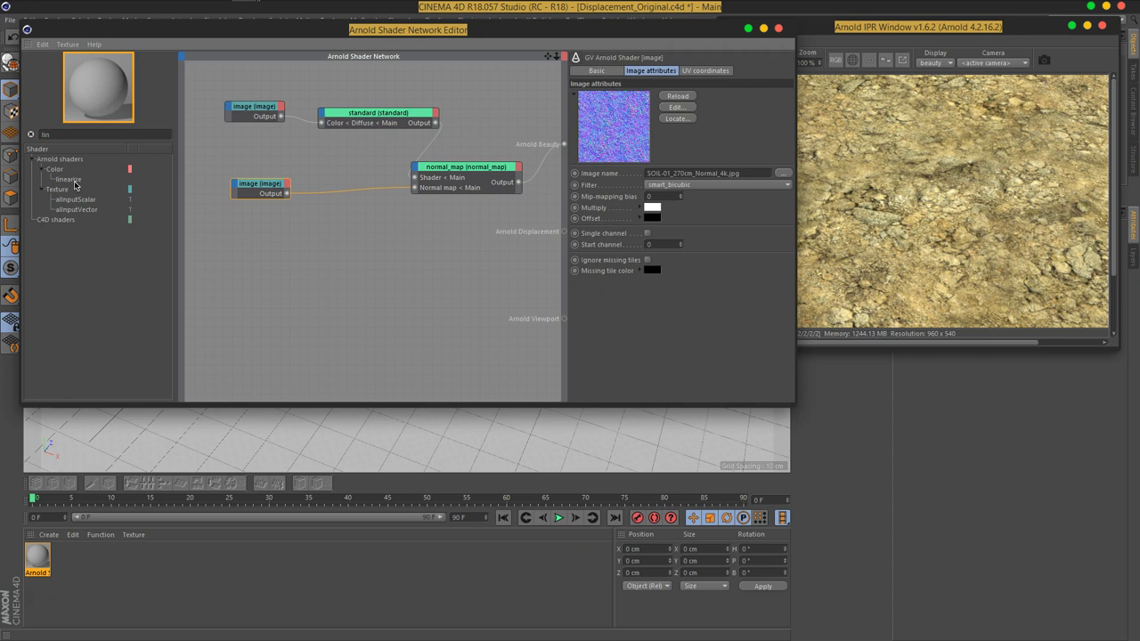
pyautogui.click(36, 136)
pyautogui.write('al')
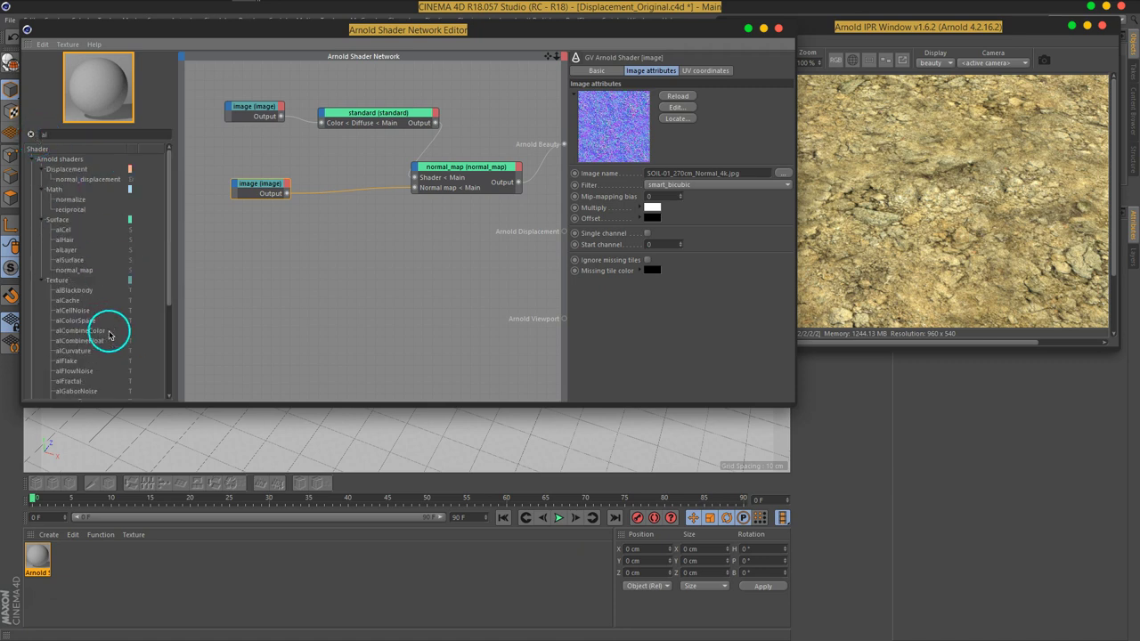
pyautogui.scroll(-3, 105, 331)
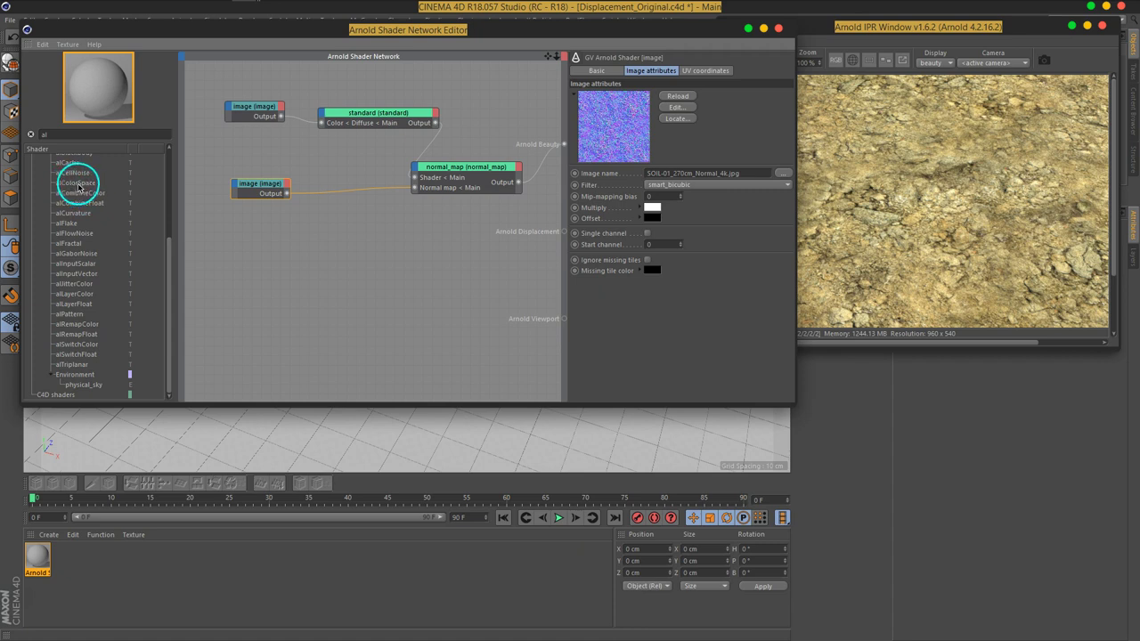
pyautogui.moveTo(79, 185); pyautogui.dragTo(363, 210)
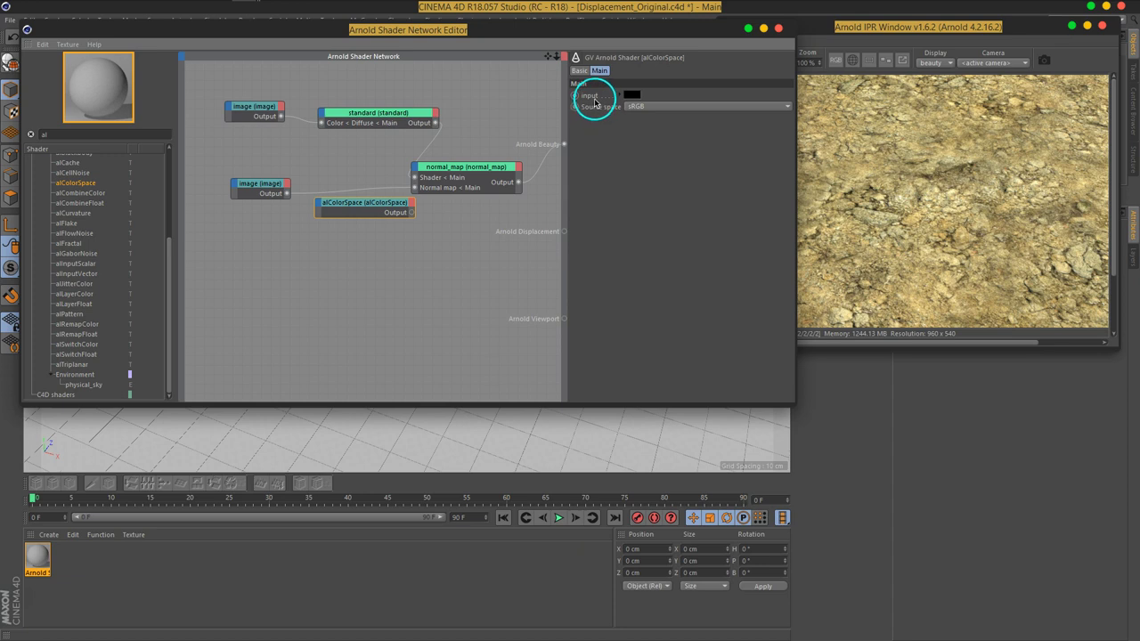
# Step: Keep the alColorSpace node's source space at sRGB
pyautogui.click(641, 107)
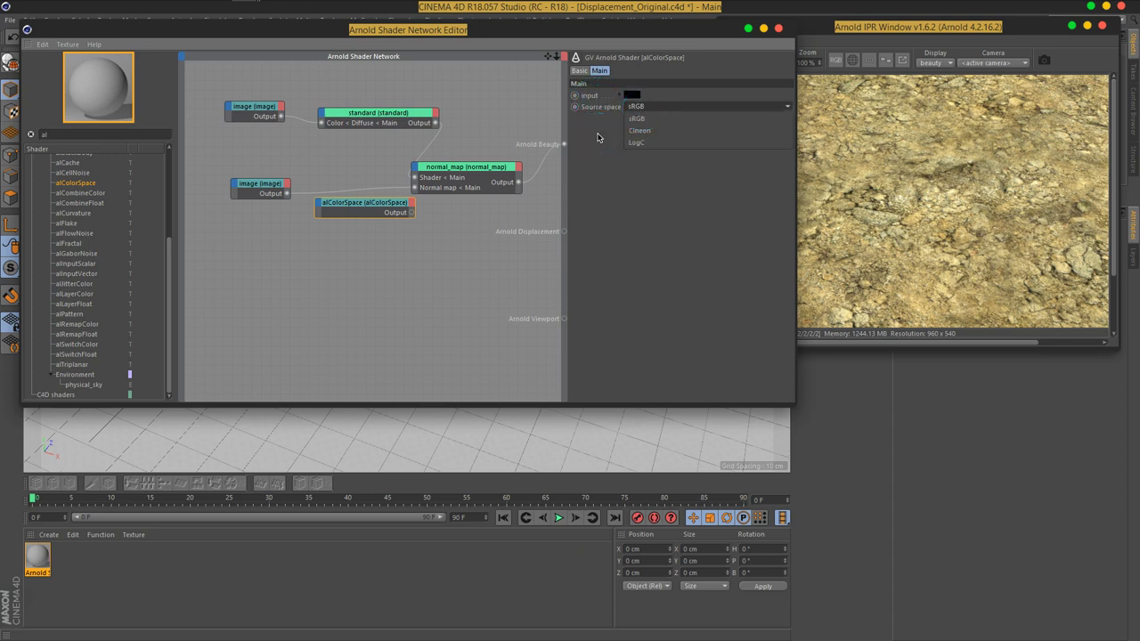
pyautogui.click(642, 107)
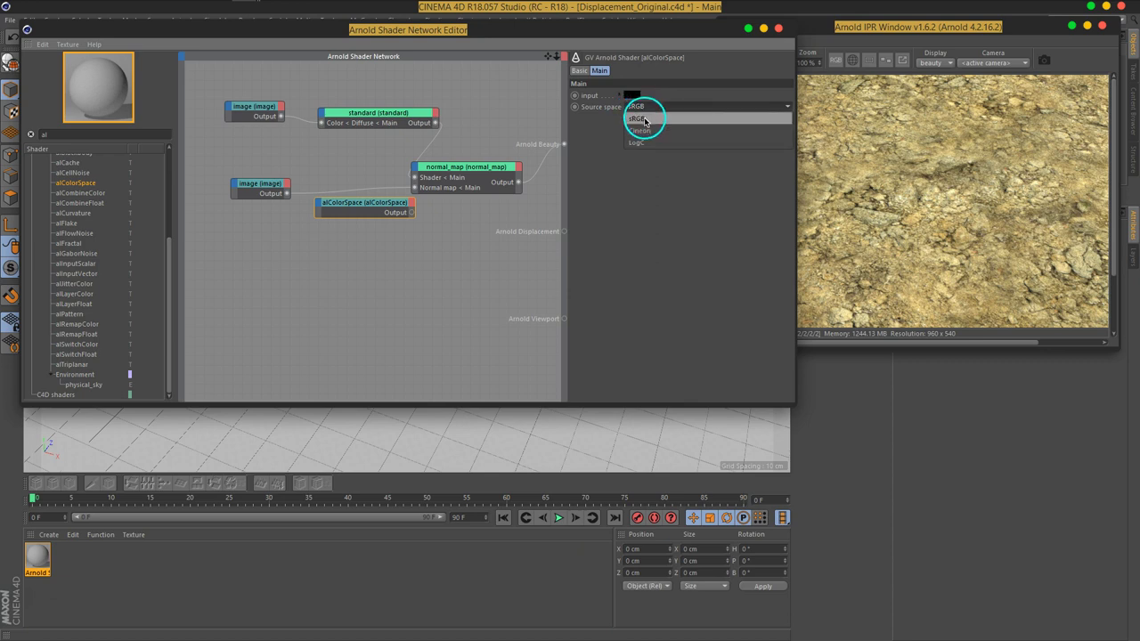
pyautogui.click(648, 150)
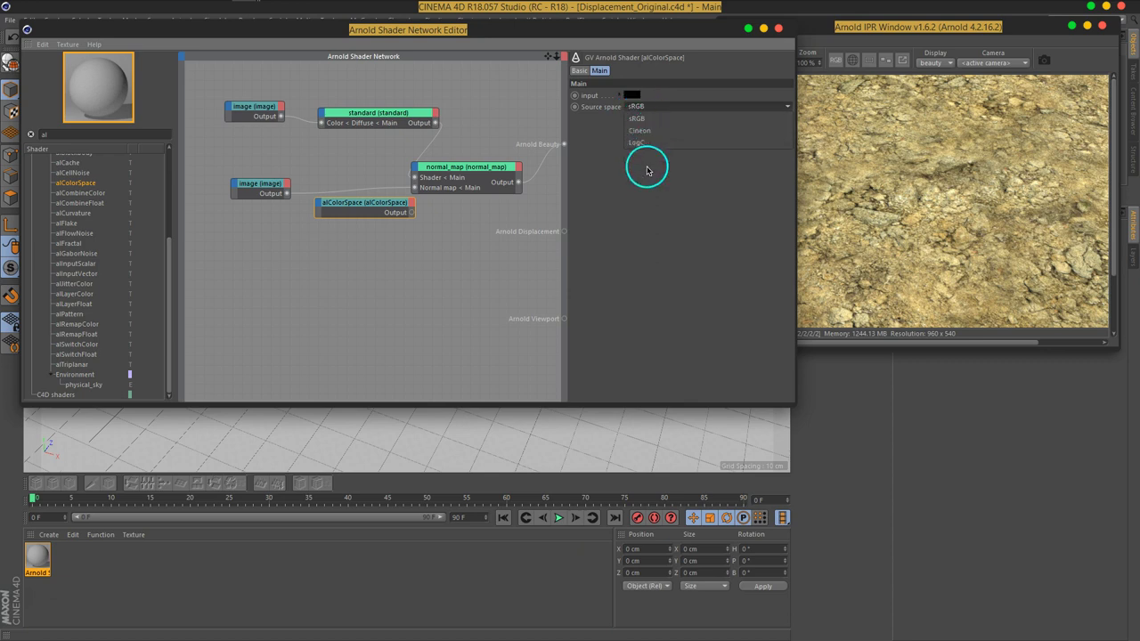
# Step: Wire the normal-map image into alColorSpace, and alColorSpace into normal_map's Normal map input
pyautogui.click(276, 191)
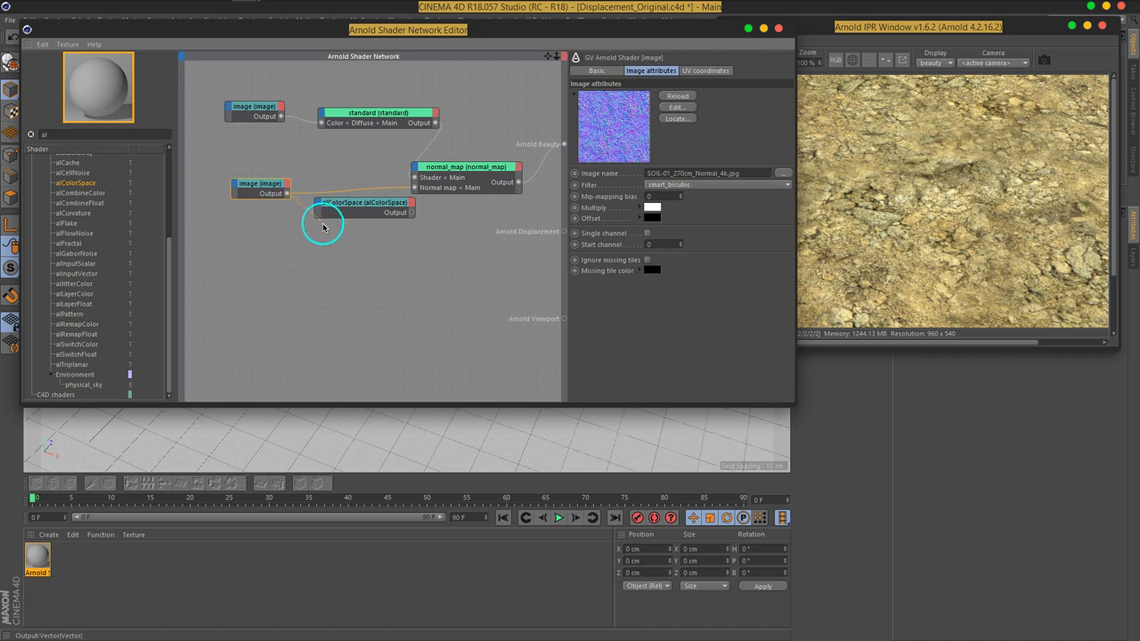
pyautogui.moveTo(288, 198); pyautogui.dragTo(360, 216)
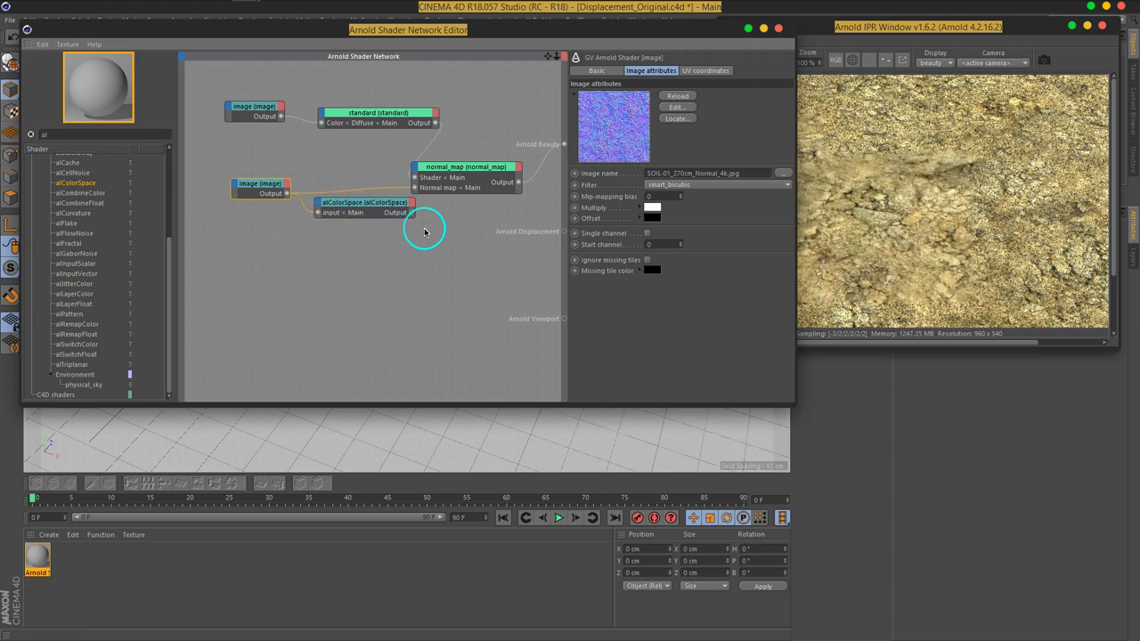
pyautogui.moveTo(415, 189); pyautogui.dragTo(353, 223)
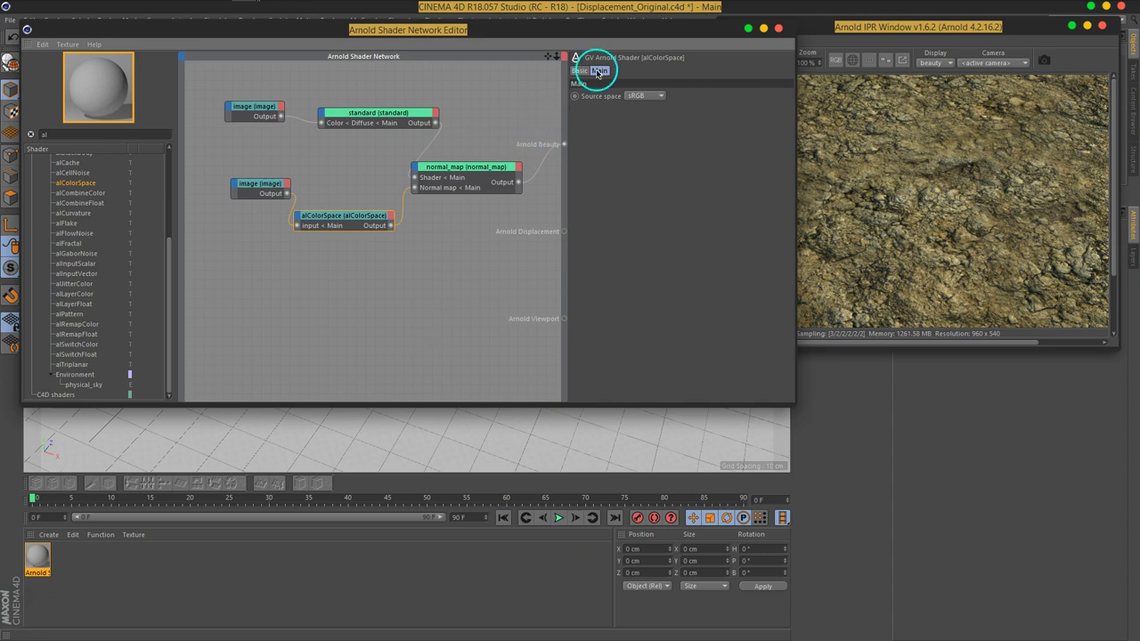
pyautogui.moveTo(606, 30); pyautogui.dragTo(396, 42)
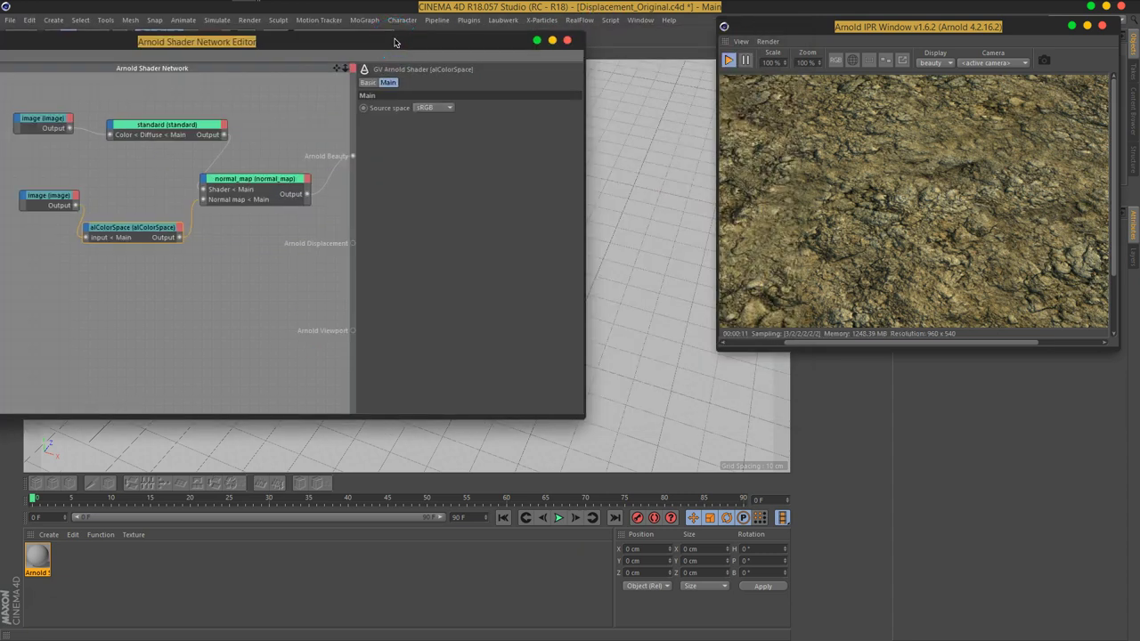
pyautogui.moveTo(396, 42); pyautogui.dragTo(515, 28)
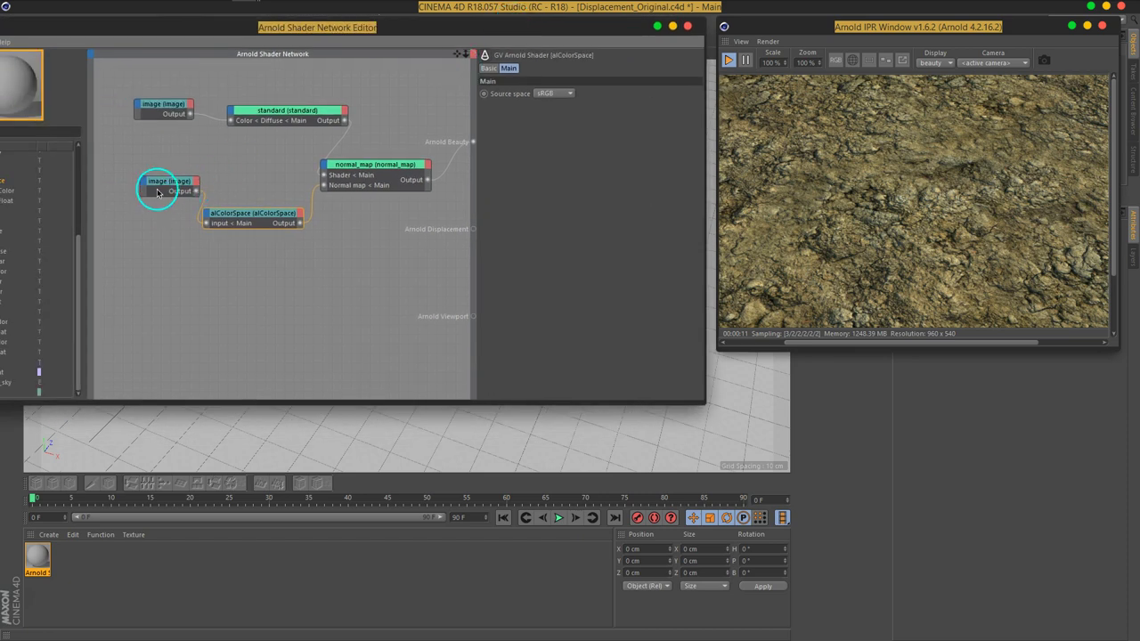
pyautogui.moveTo(157, 192); pyautogui.dragTo(139, 210)
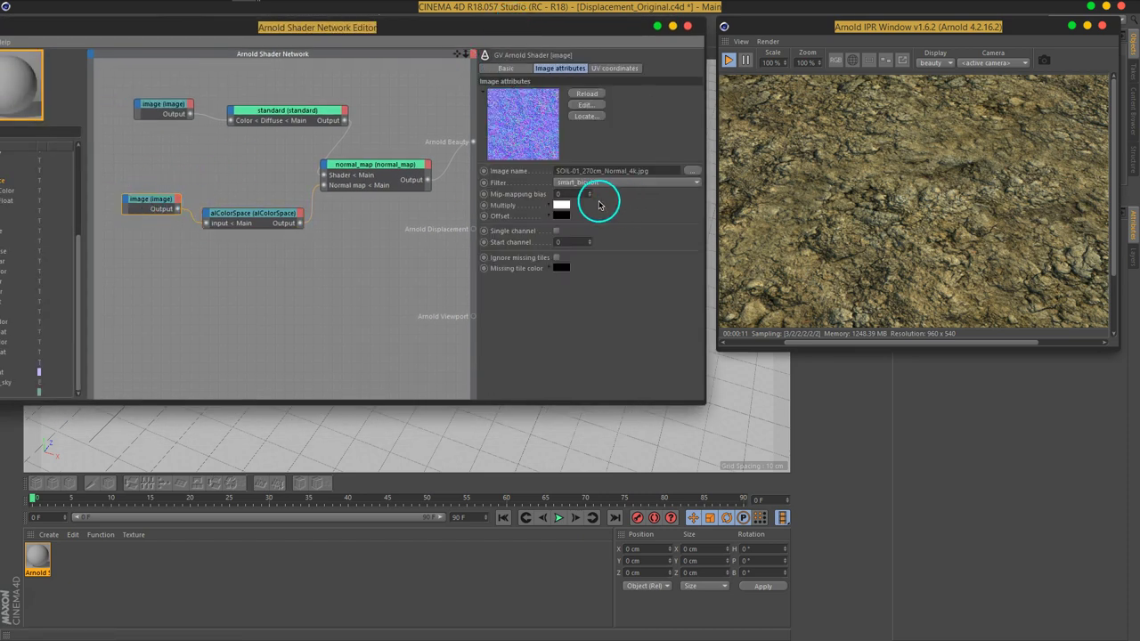
pyautogui.click(255, 216)
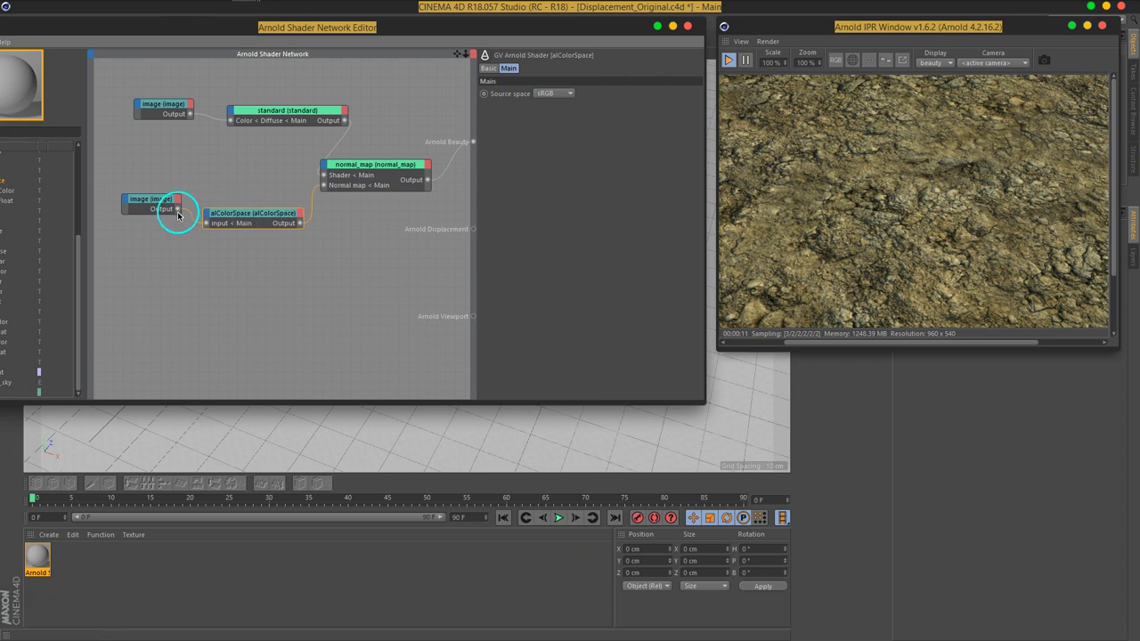
# Step: Select the alColorSpace node to show its Main attributes with sRGB source space
pyautogui.click(140, 200)
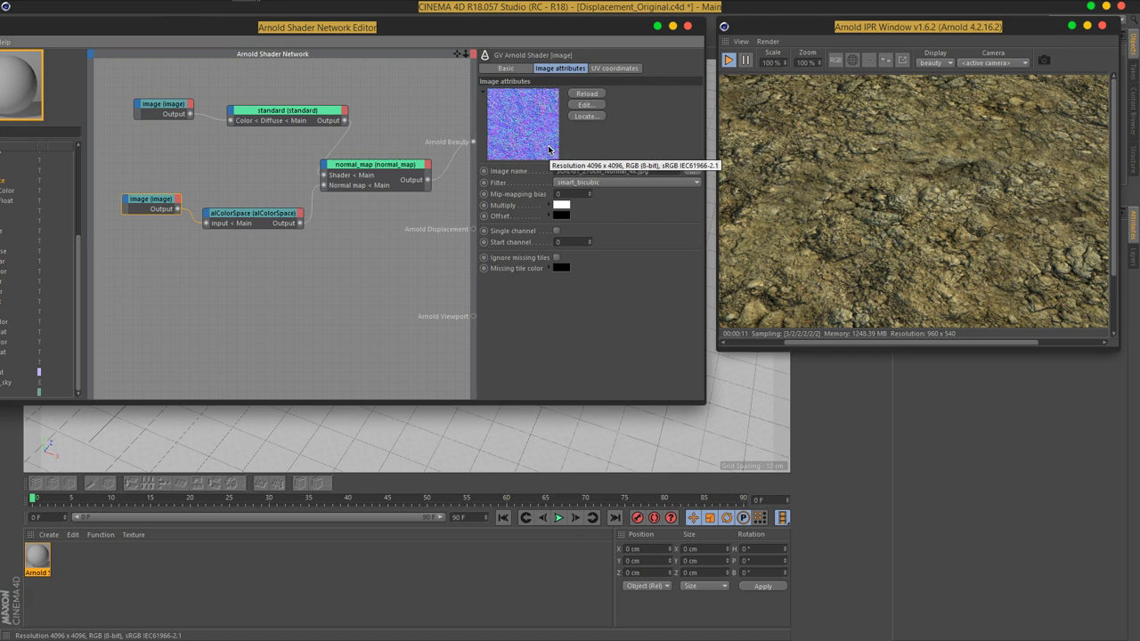
pyautogui.click(151, 108)
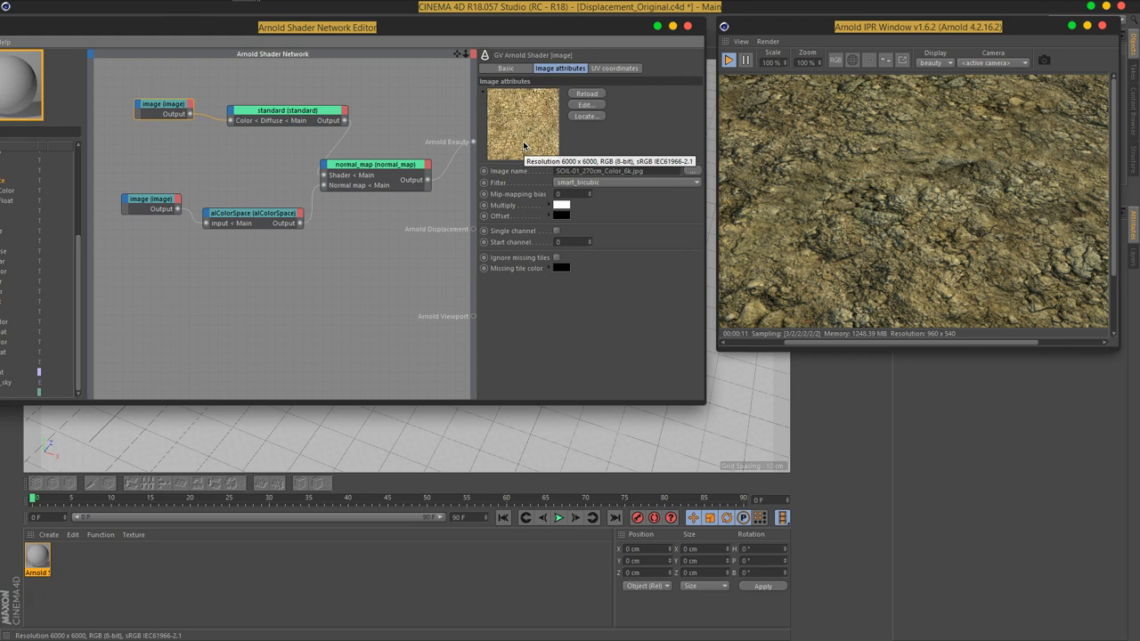
pyautogui.click(274, 145)
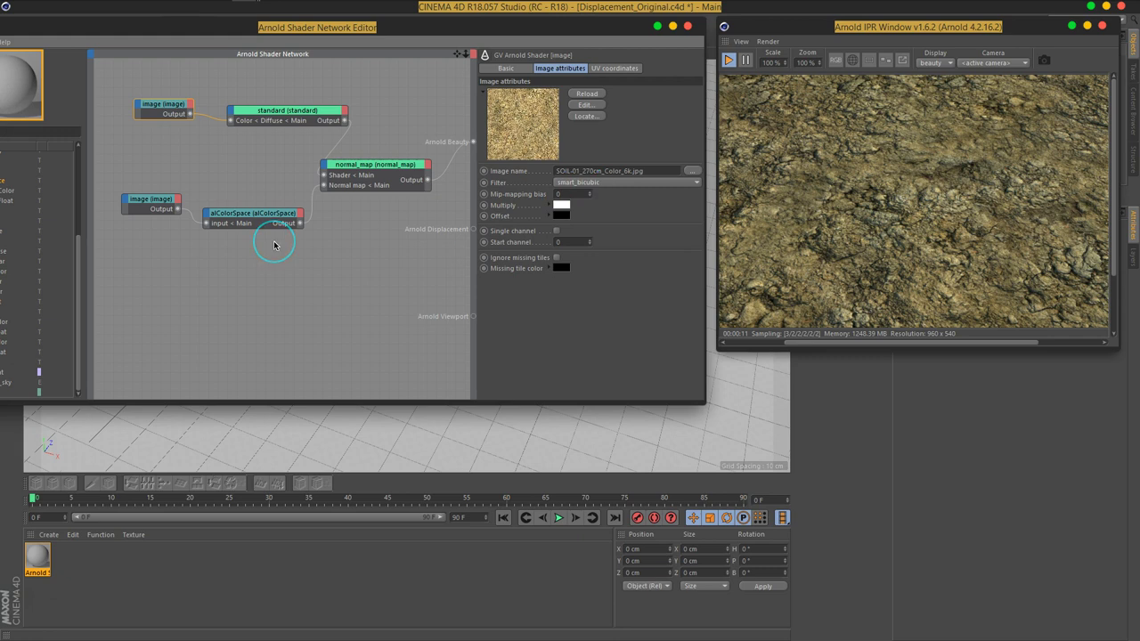
pyautogui.moveTo(255, 213); pyautogui.dragTo(243, 225)
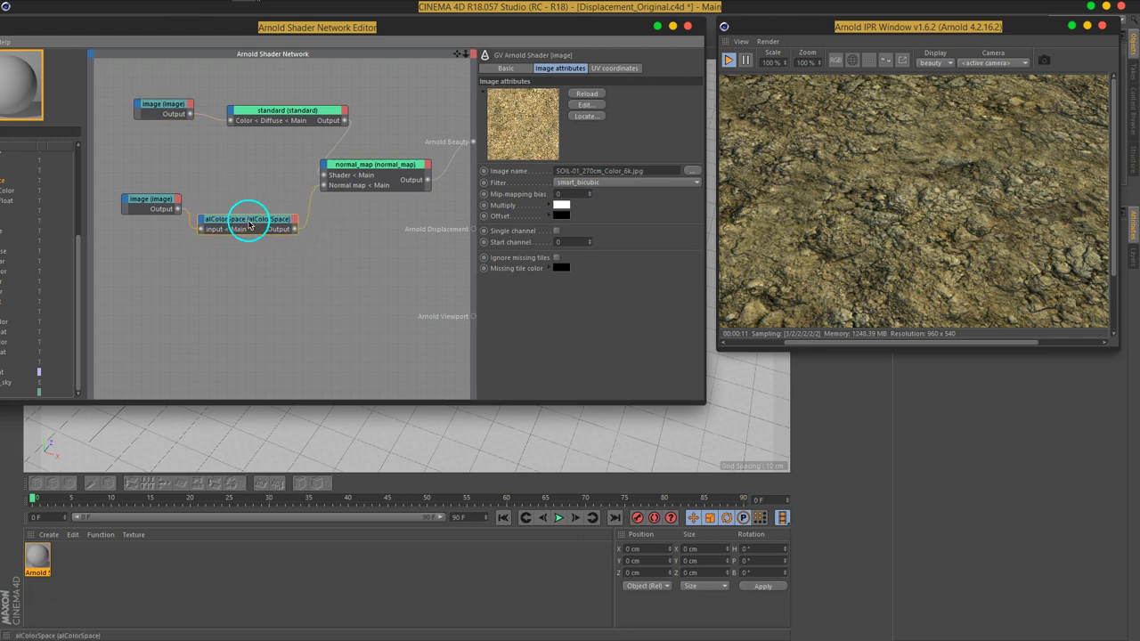
pyautogui.moveTo(472, 37); pyautogui.dragTo(552, 68)
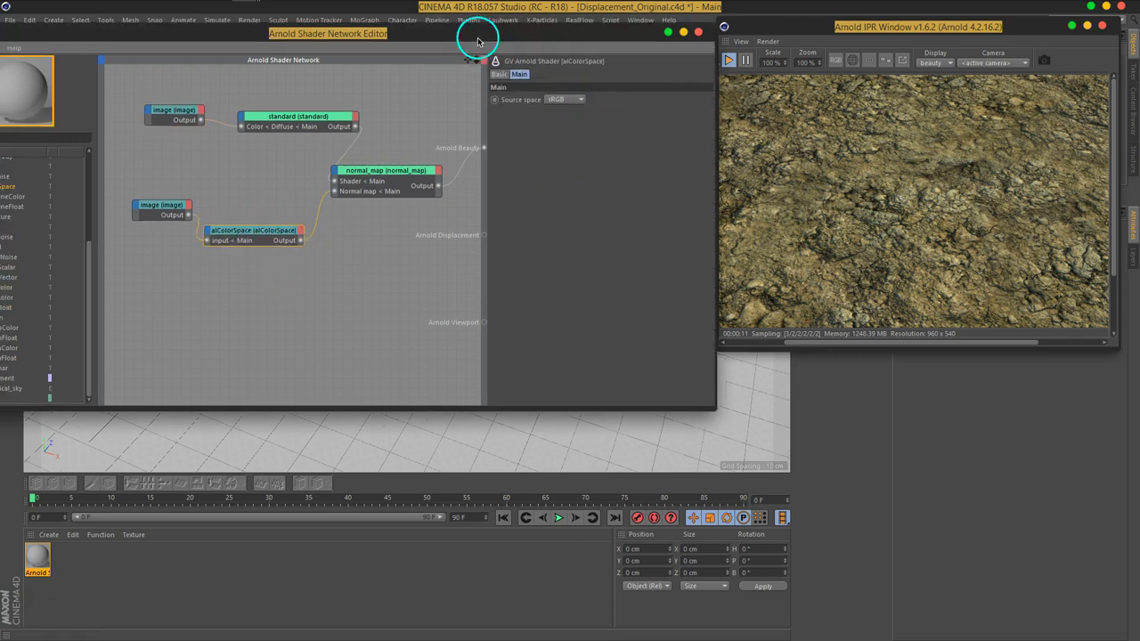
# Step: Filter shaders for 'lin' and insert a linearize node after alColorSpace
pyautogui.doubleClick(119, 163)
pyautogui.write('lin')
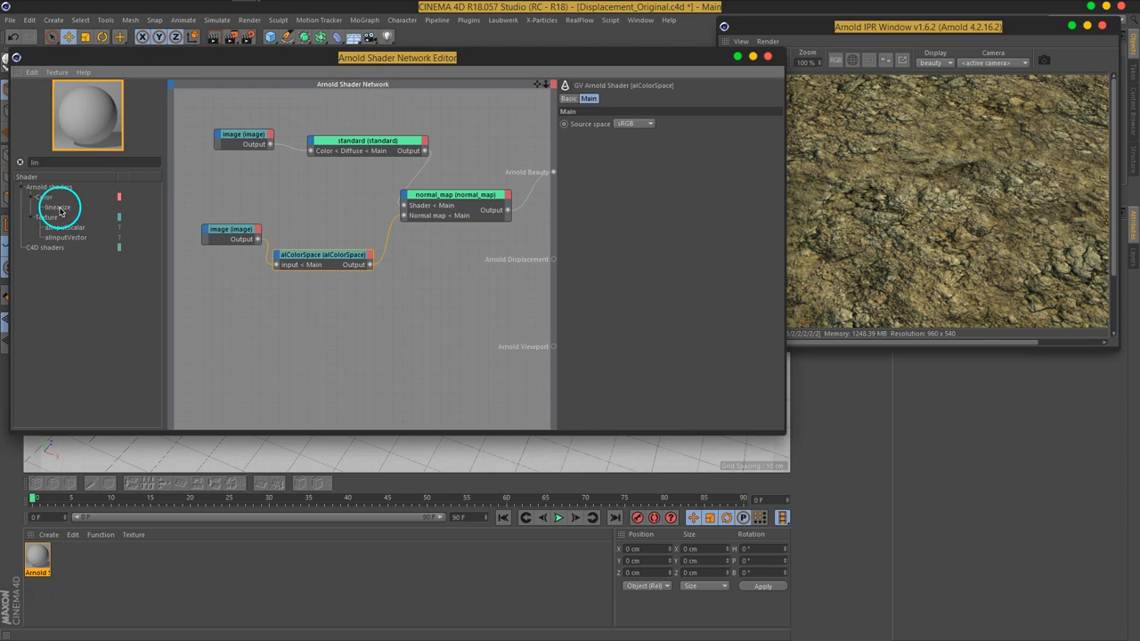
pyautogui.click(61, 208)
pyautogui.moveTo(61, 214)
pyautogui.mouseDown()
pyautogui.moveTo(327, 264)
pyautogui.moveTo(357, 285)
pyautogui.mouseUp()
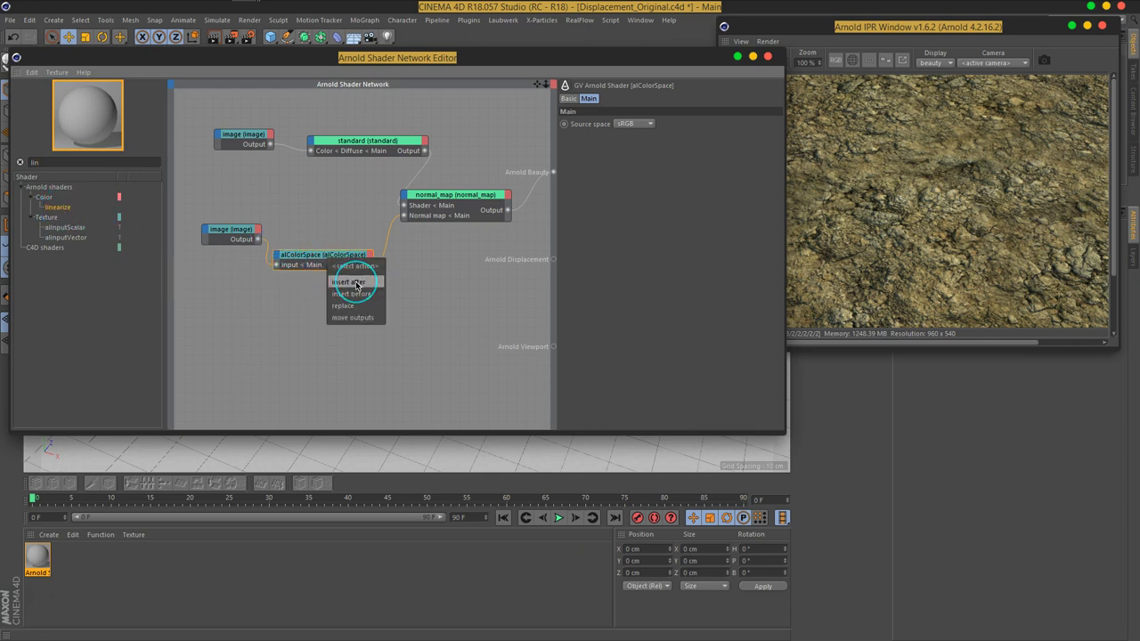
pyautogui.click(356, 283)
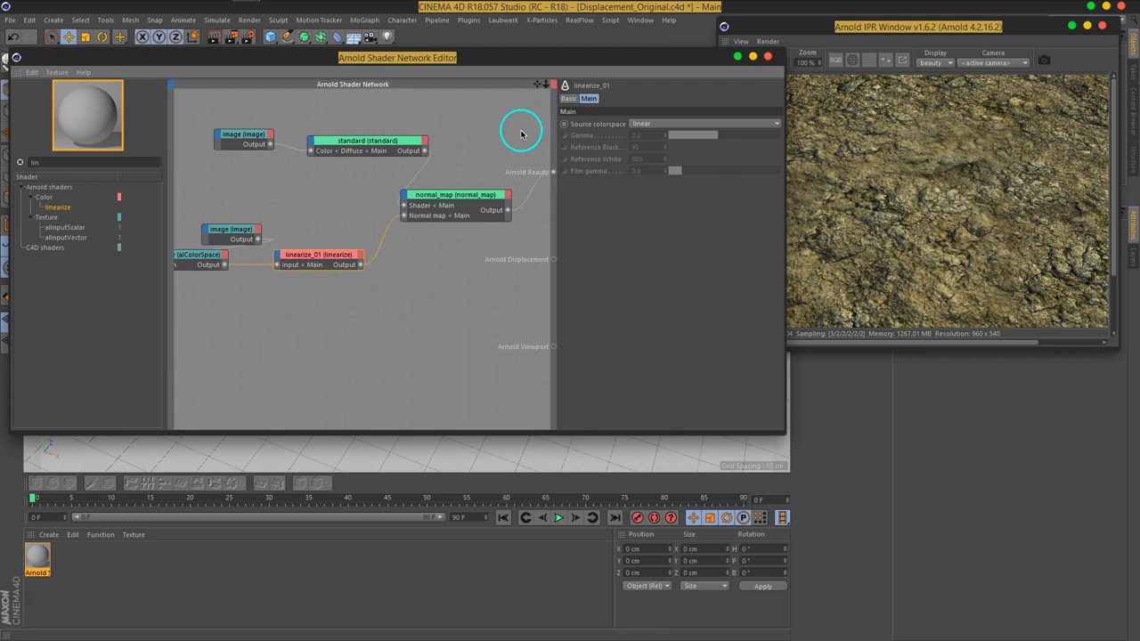
# Step: Rearrange the nodes, then add and remove a test image-to-normal_map connection
pyautogui.moveTo(298, 223); pyautogui.dragTo(419, 210, button='middle')
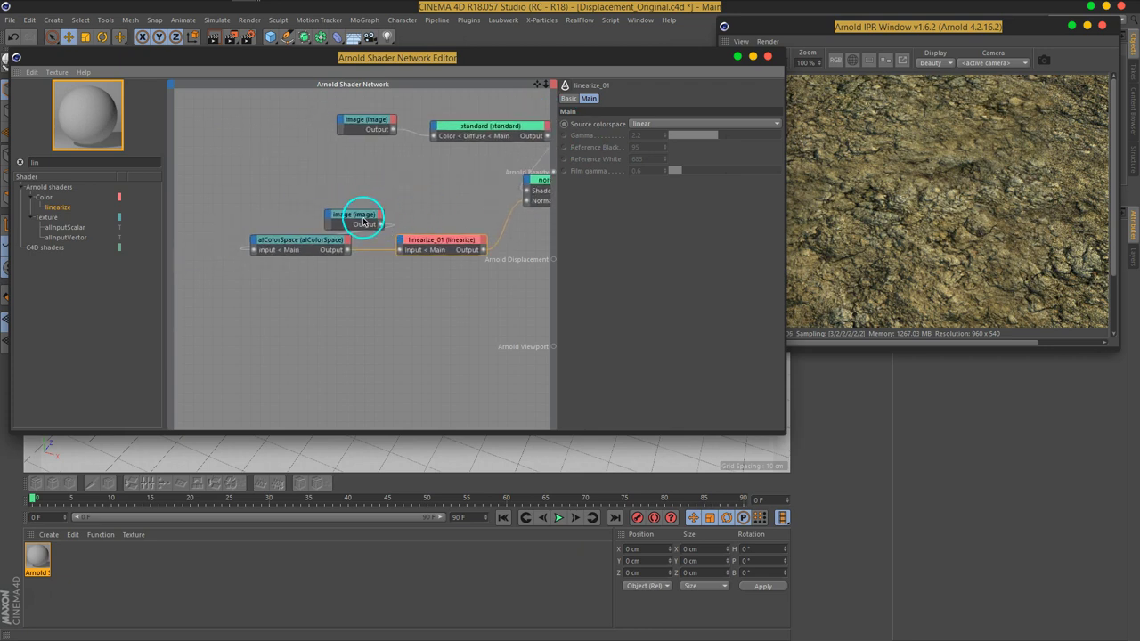
pyautogui.moveTo(360, 216); pyautogui.dragTo(267, 174)
pyautogui.moveTo(437, 216); pyautogui.dragTo(380, 248, button='middle')
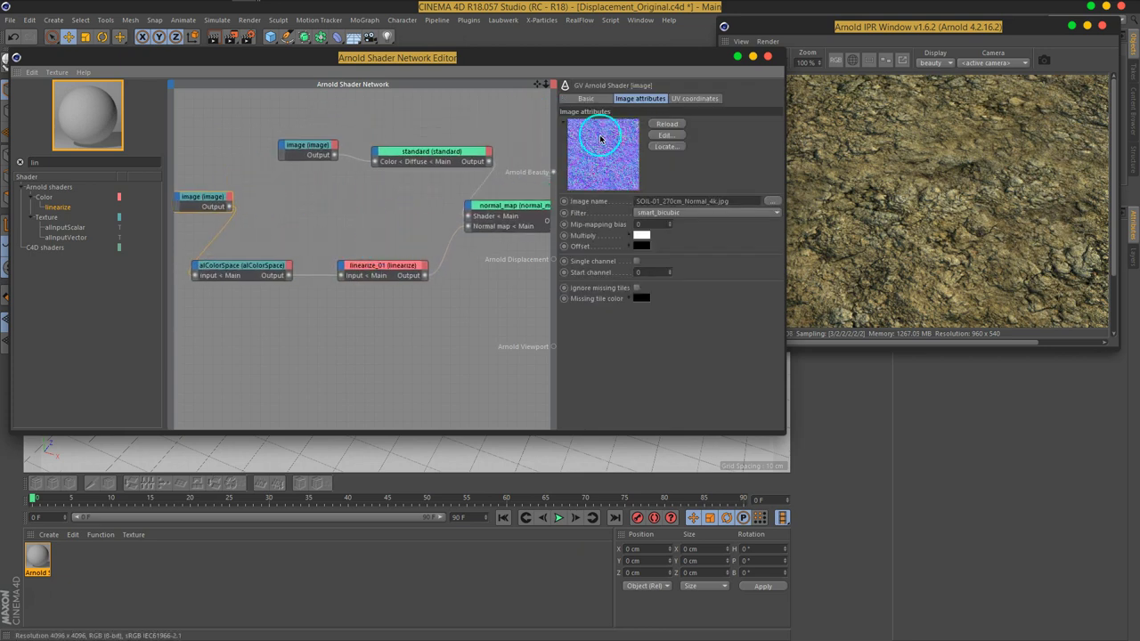
pyautogui.moveTo(583, 56); pyautogui.dragTo(569, 52)
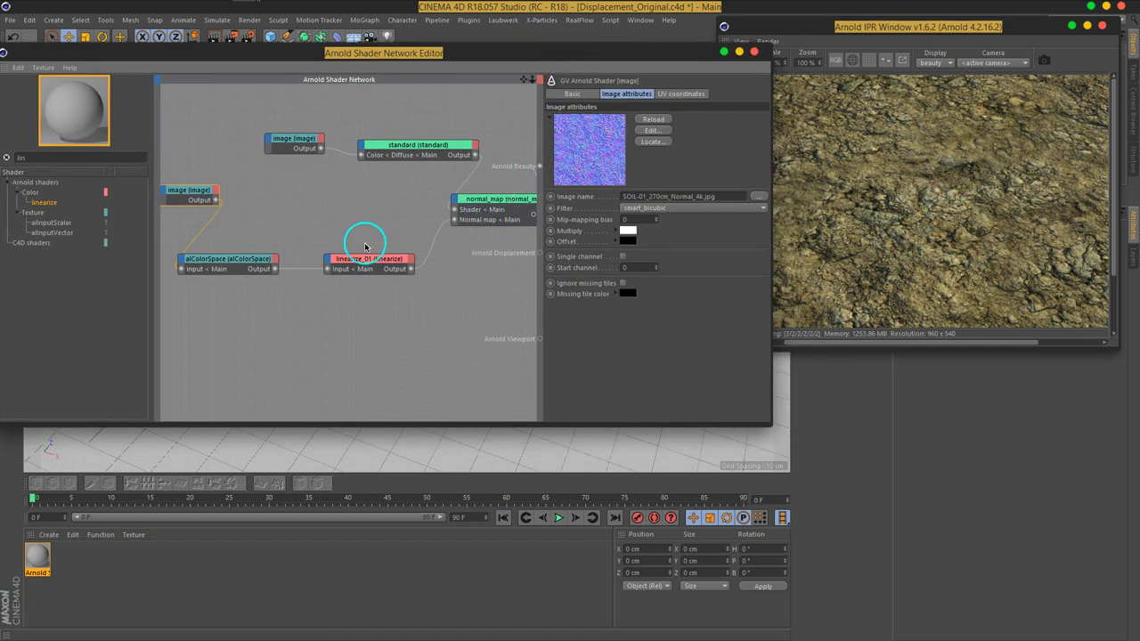
pyautogui.moveTo(215, 201); pyautogui.dragTo(455, 220)
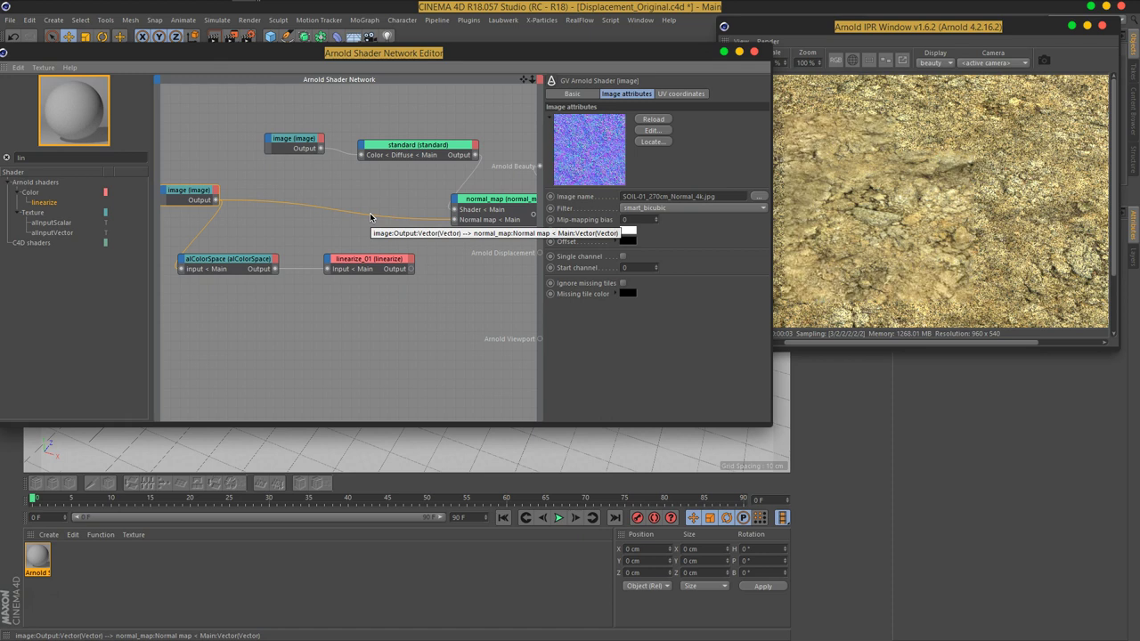
pyautogui.click(425, 217)
pyautogui.moveTo(425, 217); pyautogui.dragTo(359, 228)
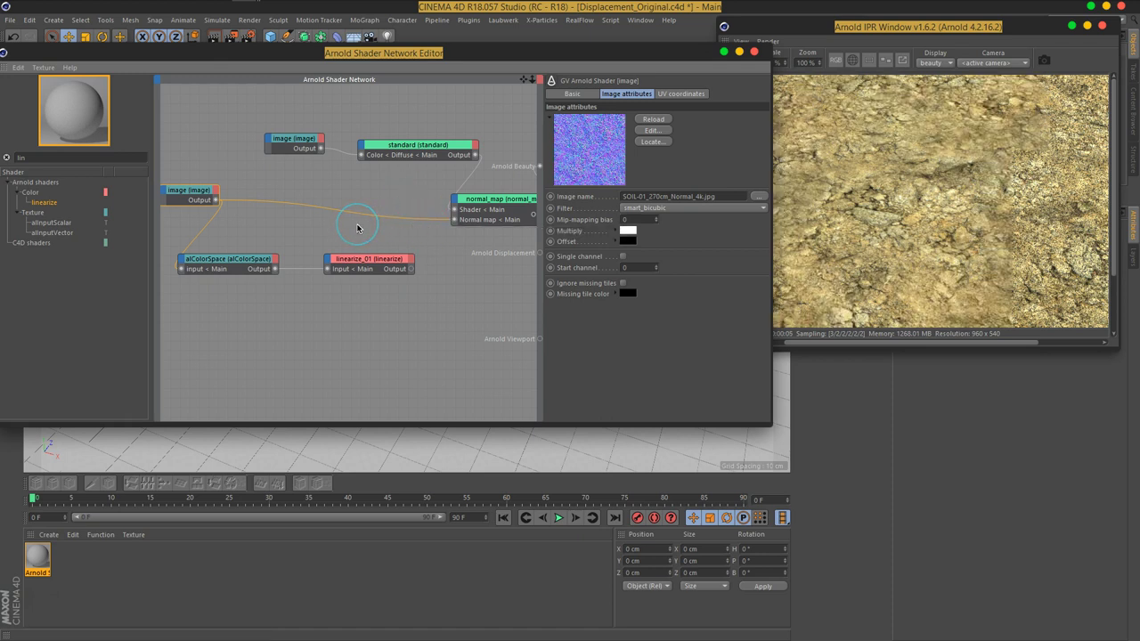
pyautogui.click(294, 145)
pyautogui.click(461, 157)
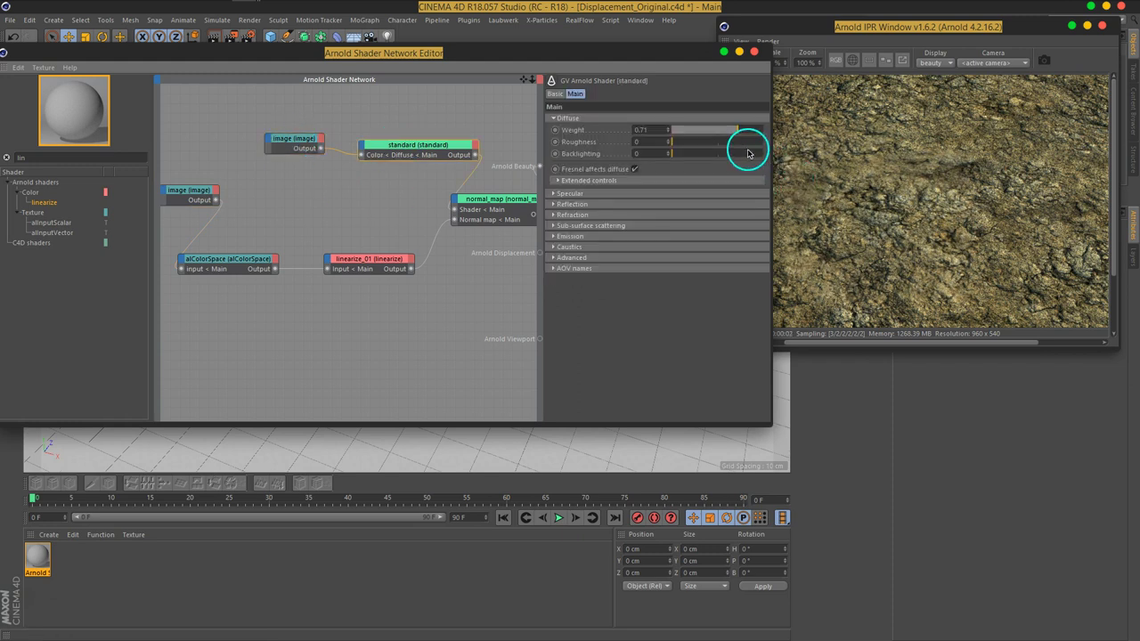
# Step: Raise the standard shader's diffuse weight to 0.89
pyautogui.moveTo(740, 137); pyautogui.dragTo(752, 133)
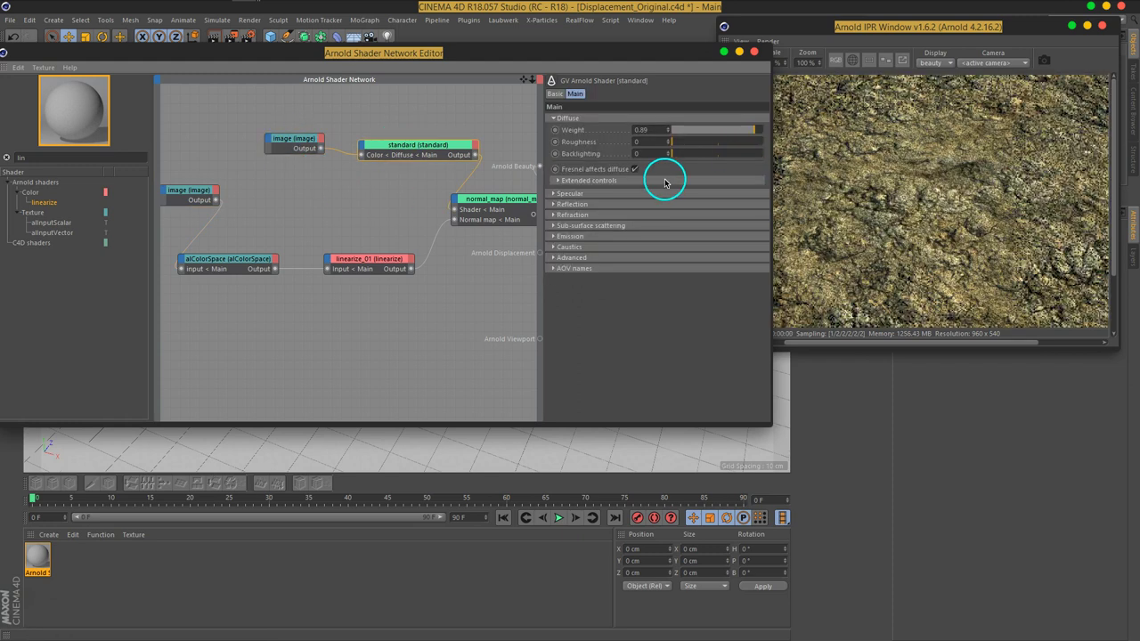
pyautogui.moveTo(644, 57); pyautogui.dragTo(553, 57)
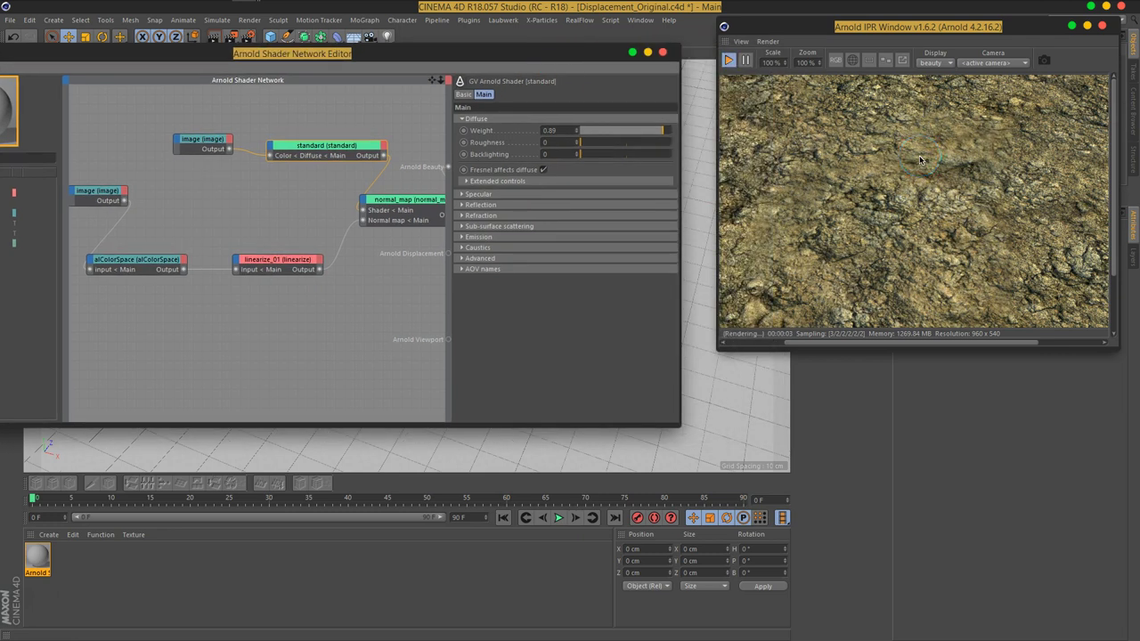
pyautogui.moveTo(381, 57); pyautogui.dragTo(475, 50)
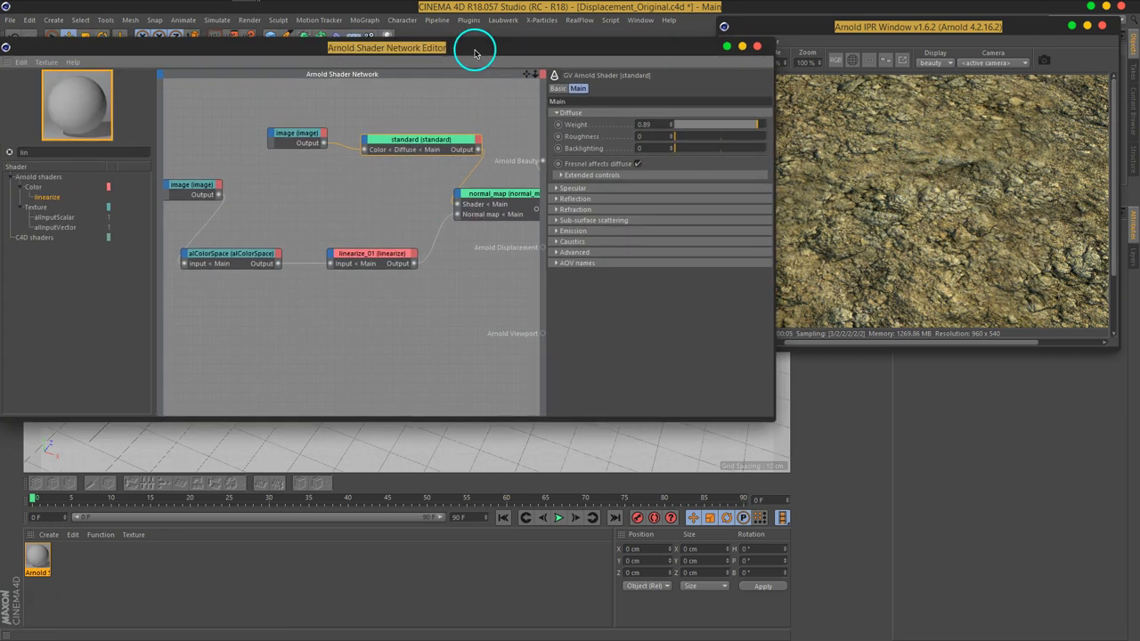
# Step: Line up the normal image, alColorSpace and linearize_01 nodes in a row, then filter shaders for 'dis'
pyautogui.moveTo(366, 253); pyautogui.dragTo(368, 195)
pyautogui.moveTo(254, 262); pyautogui.dragTo(311, 212)
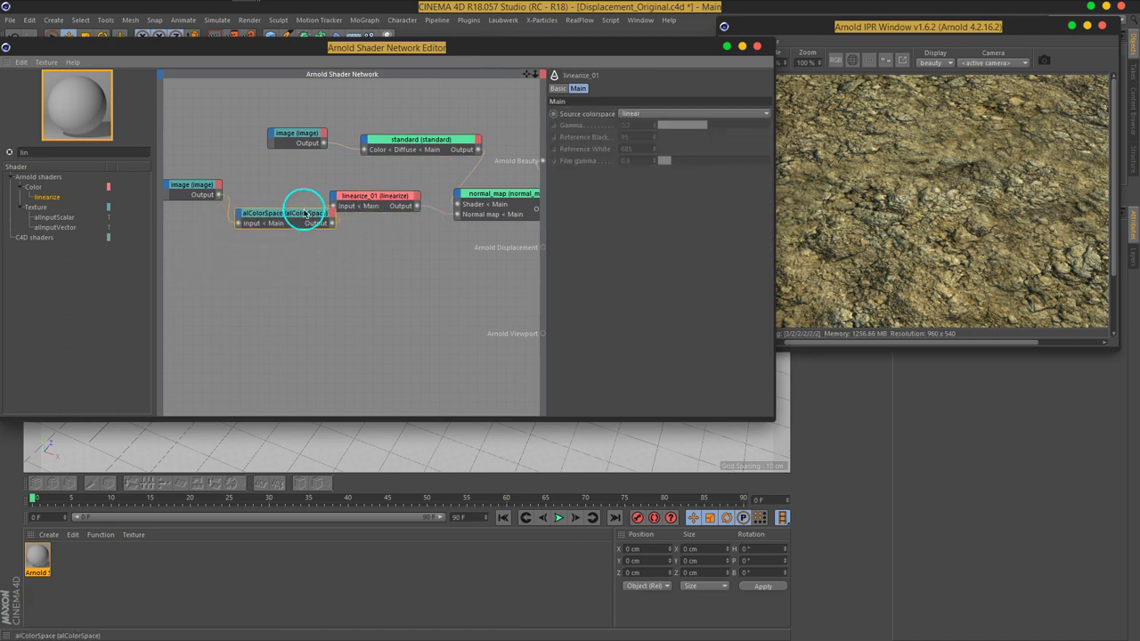
pyautogui.click(191, 188)
pyautogui.moveTo(190, 189); pyautogui.dragTo(192, 226)
pyautogui.moveTo(276, 214); pyautogui.dragTo(275, 230)
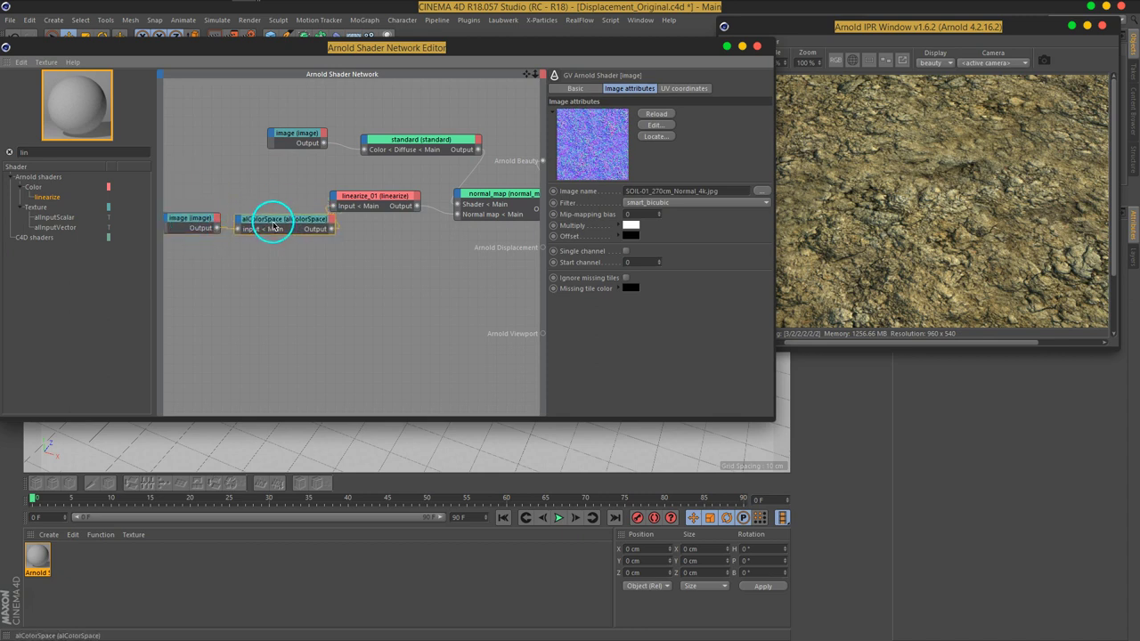
pyautogui.click(278, 279)
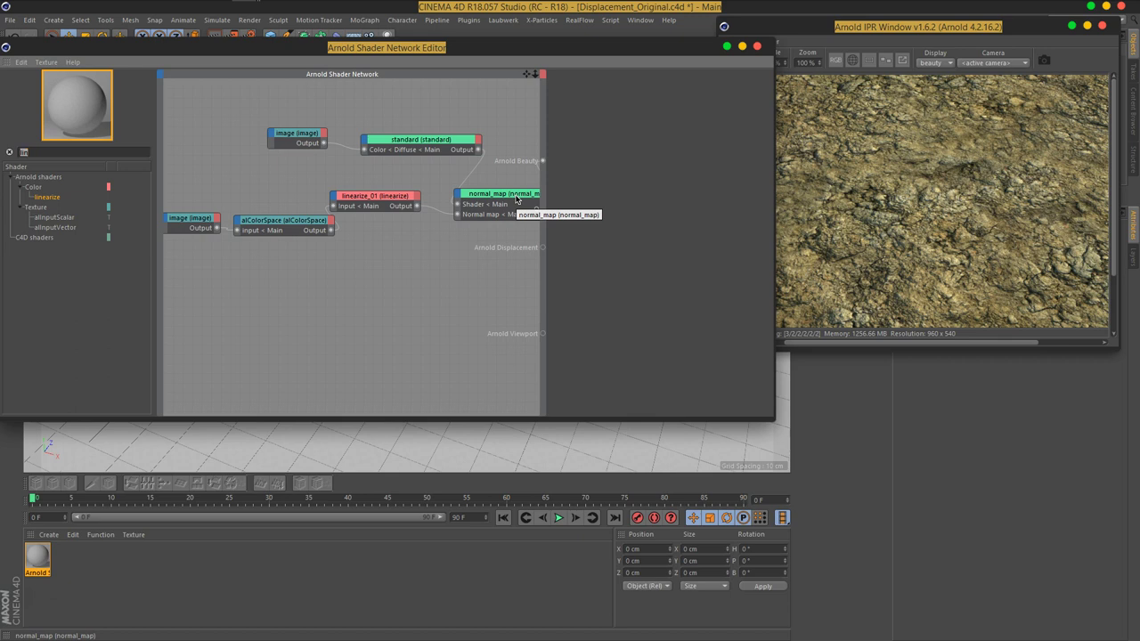
pyautogui.press('BackSpace')
pyautogui.press('BackSpace')
pyautogui.press('BackSpace')
pyautogui.write('dis')
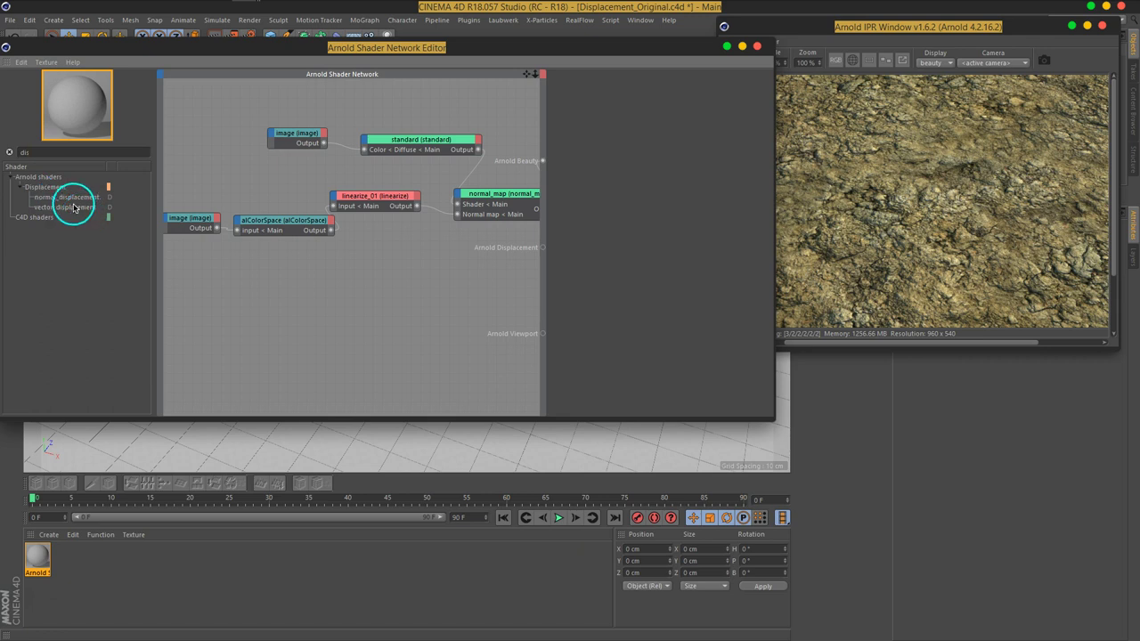
# Step: Add a normal_displacement node and wire its Output into the Arnold Displacement input
pyautogui.moveTo(54, 197); pyautogui.dragTo(371, 262)
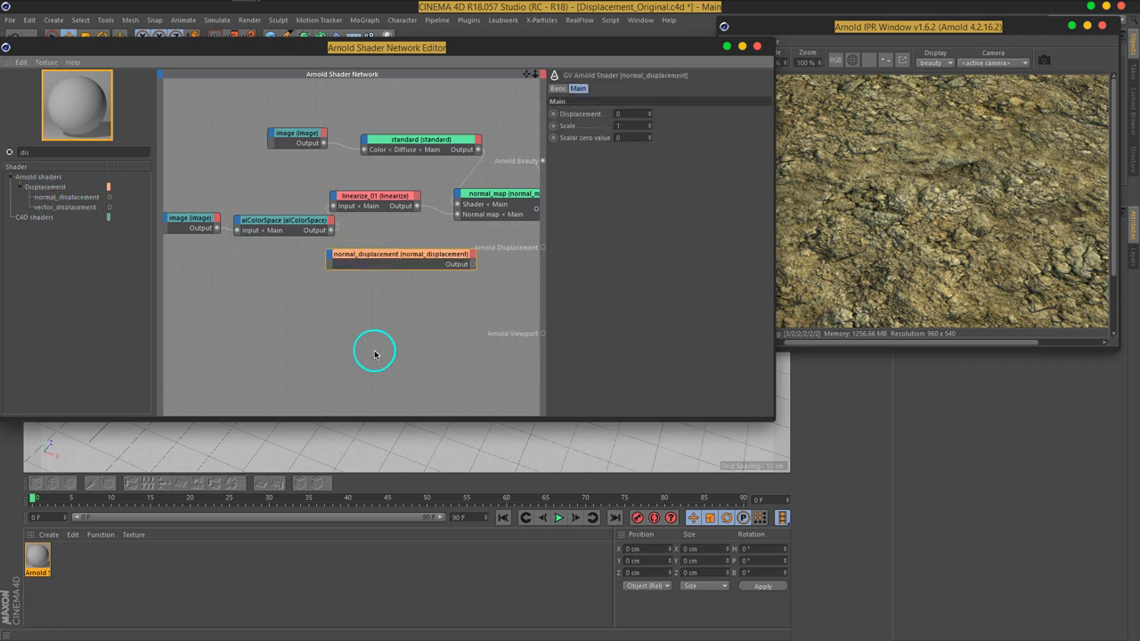
pyautogui.moveTo(450, 251); pyautogui.dragTo(420, 259)
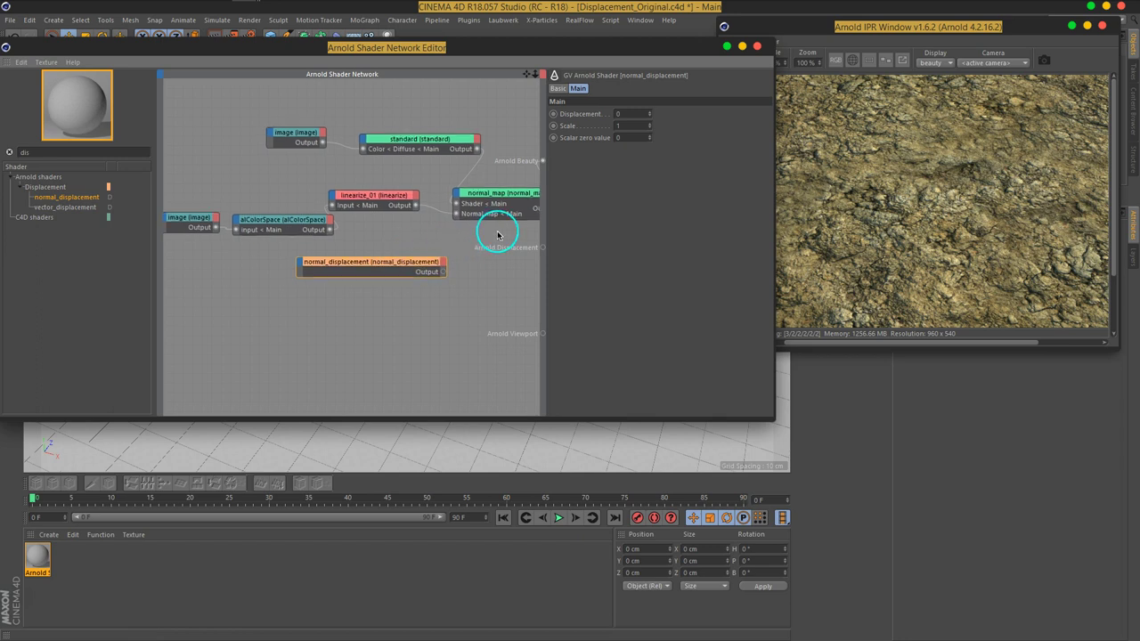
pyautogui.moveTo(498, 235); pyautogui.dragTo(420, 213, button='middle')
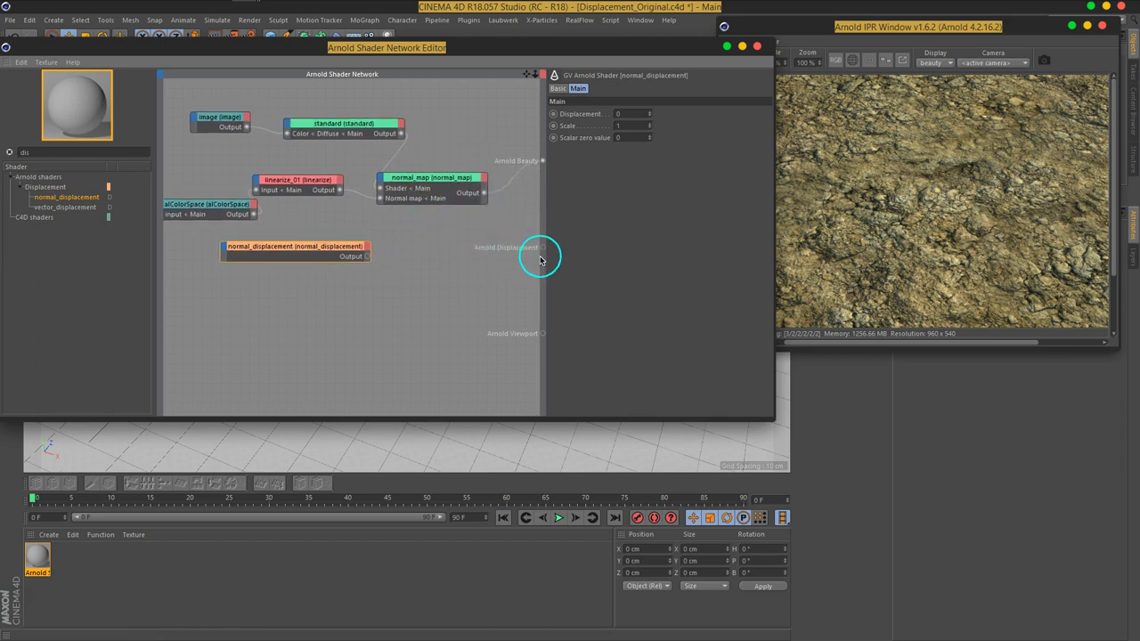
pyautogui.moveTo(372, 260); pyautogui.dragTo(543, 251)
pyautogui.click(318, 368)
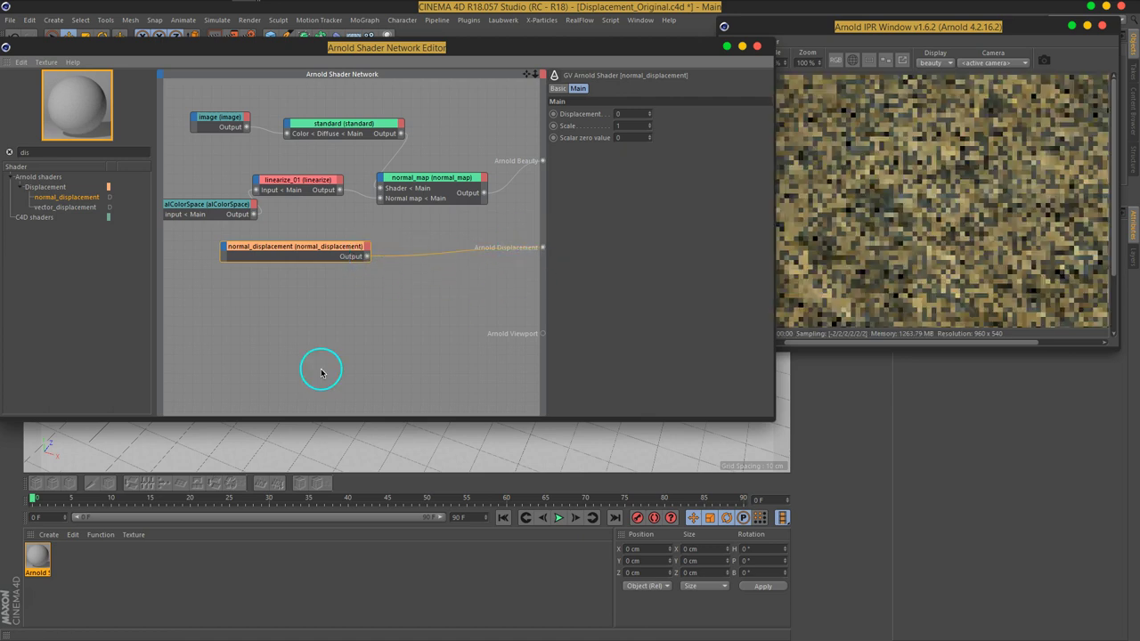
pyautogui.click(340, 365)
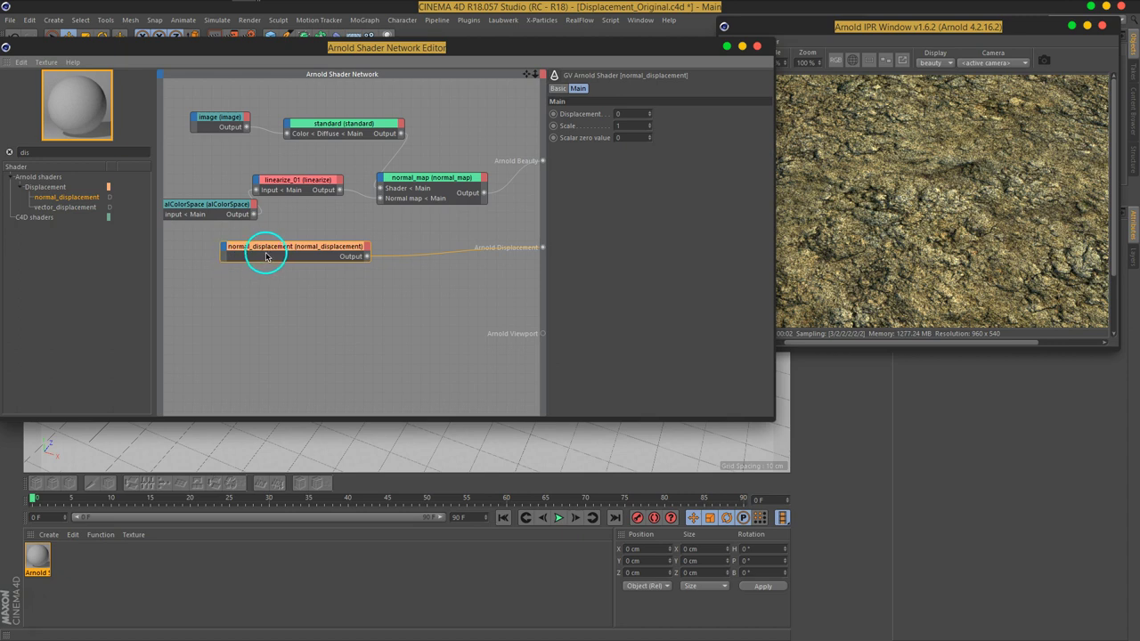
pyautogui.moveTo(260, 256); pyautogui.dragTo(337, 260)
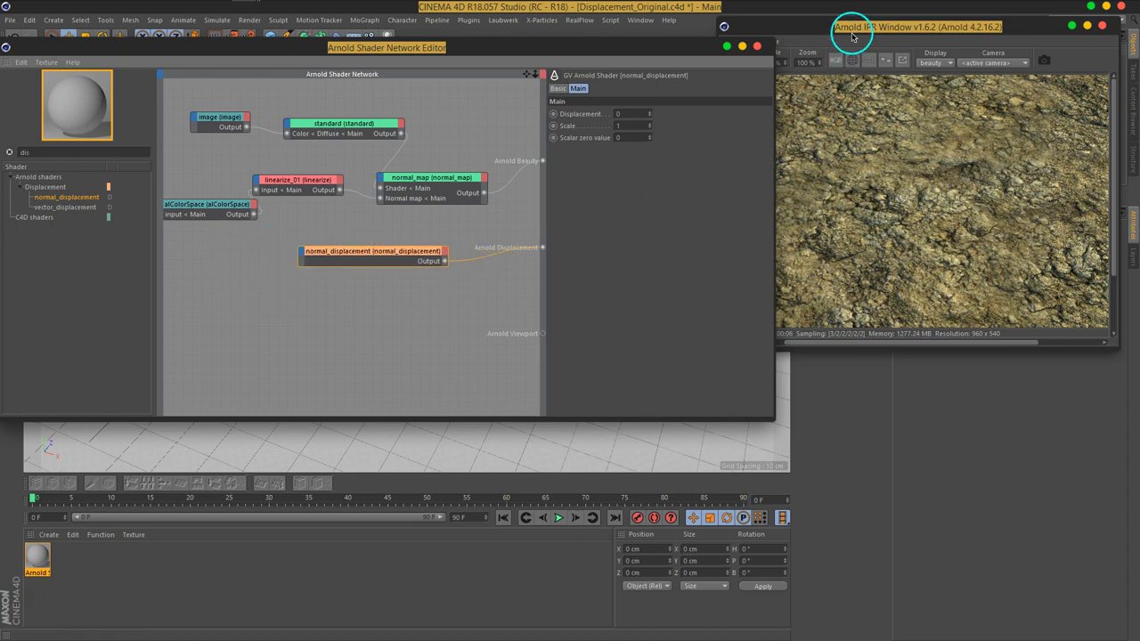
pyautogui.moveTo(847, 32); pyautogui.dragTo(422, 121)
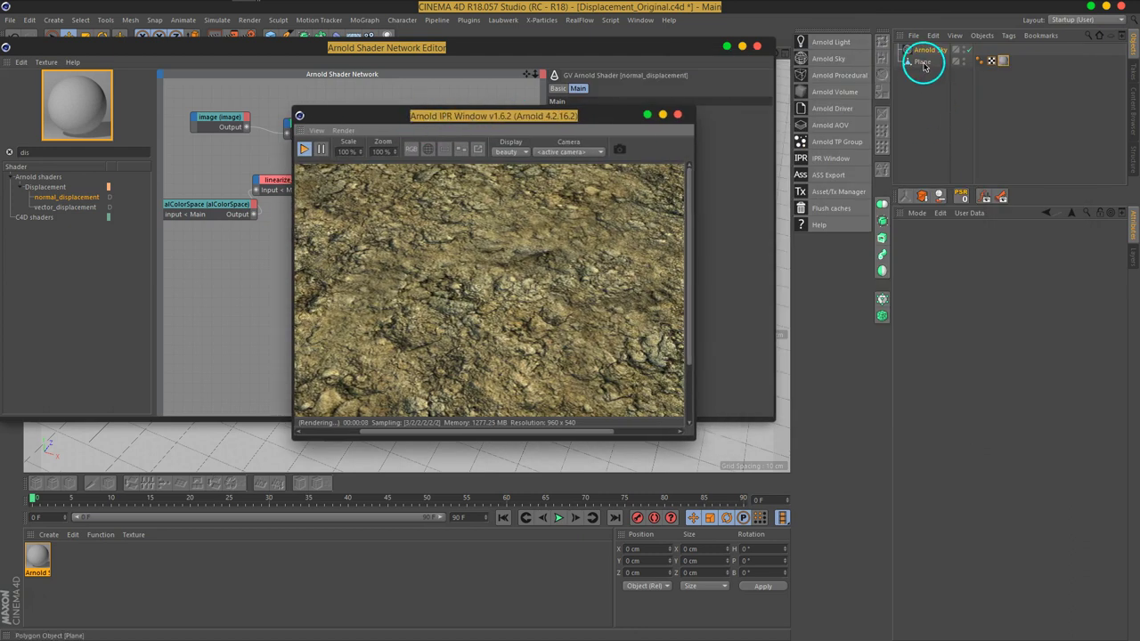
# Step: Add an Arnold parameters tag to the Plane and view its Subdivision settings
pyautogui.click(923, 61)
pyautogui.rightClick(940, 74)
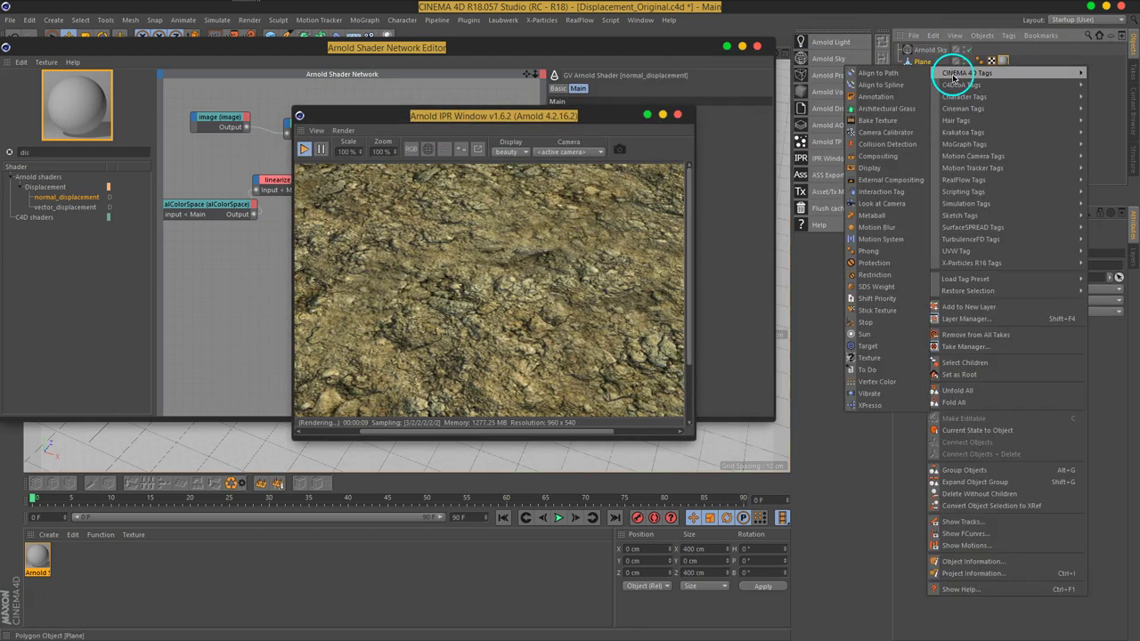
pyautogui.moveTo(962, 85)
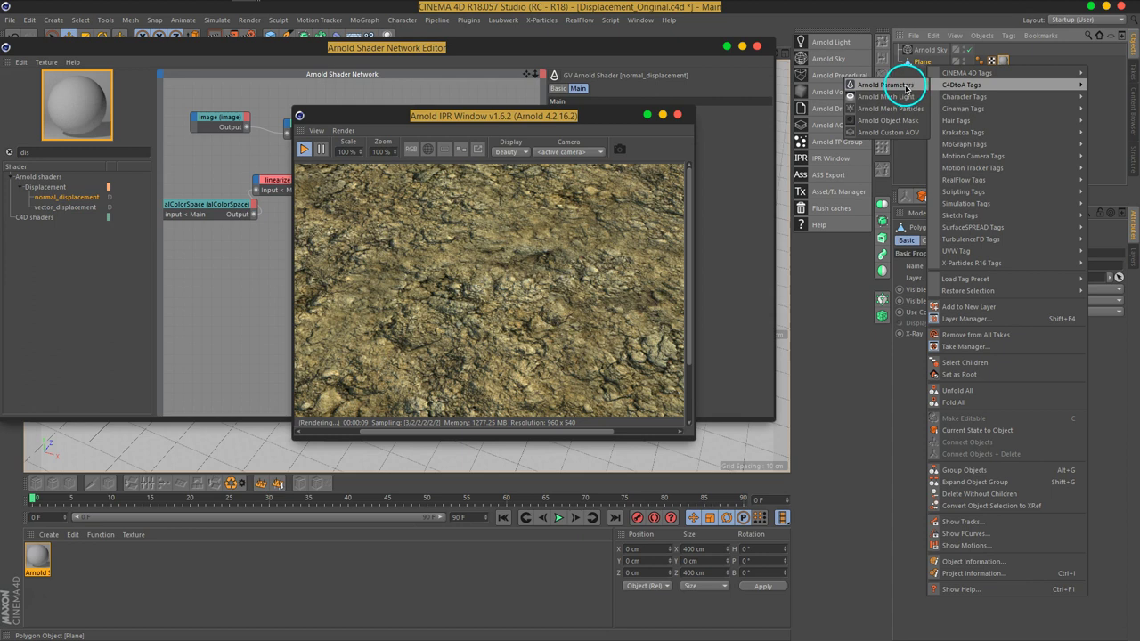
pyautogui.click(909, 153)
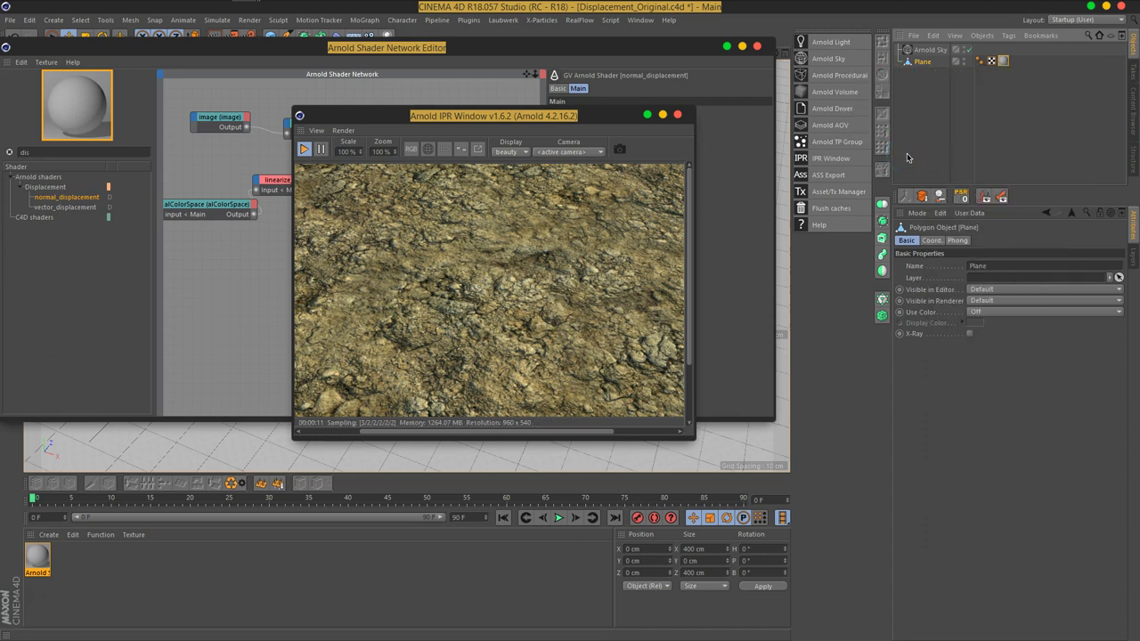
pyautogui.rightClick(926, 64)
pyautogui.moveTo(960, 74)
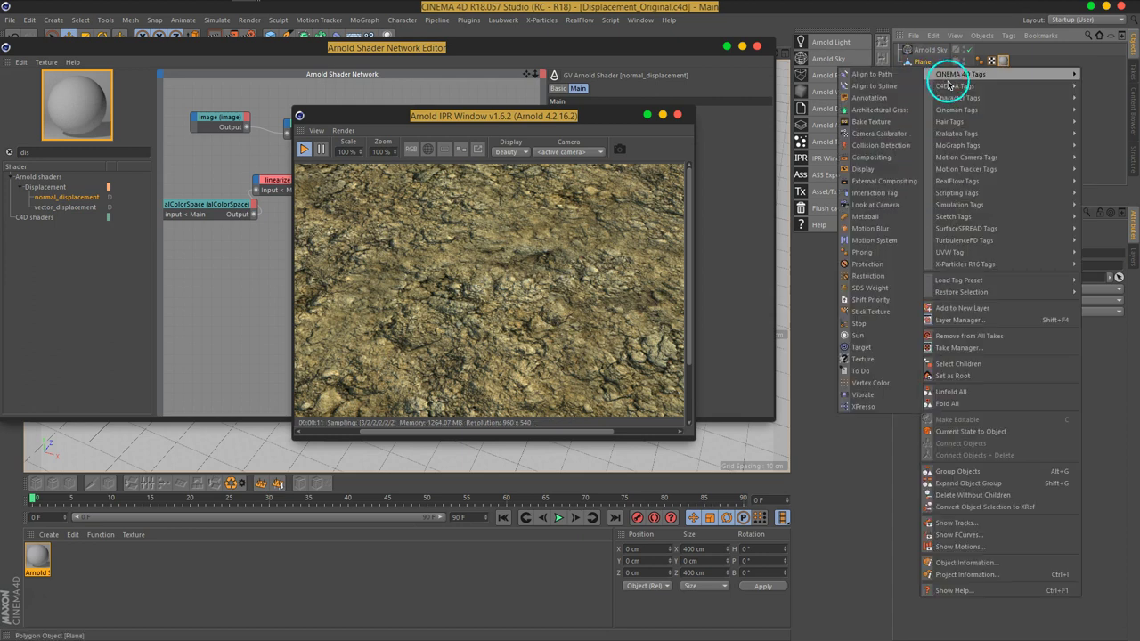
pyautogui.click(909, 74)
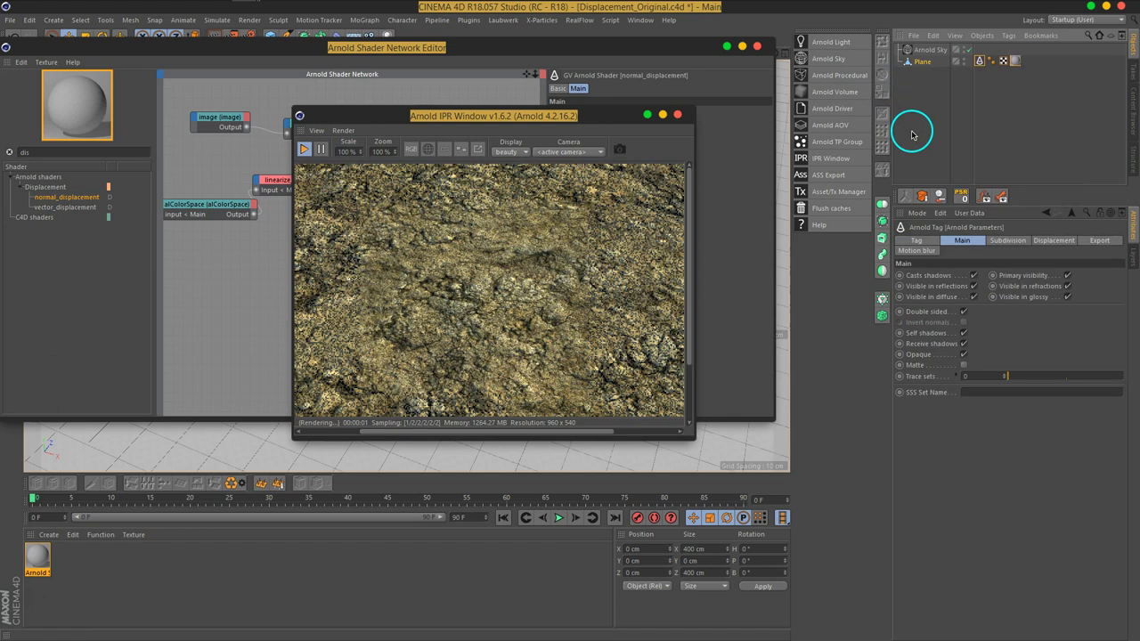
pyautogui.click(980, 63)
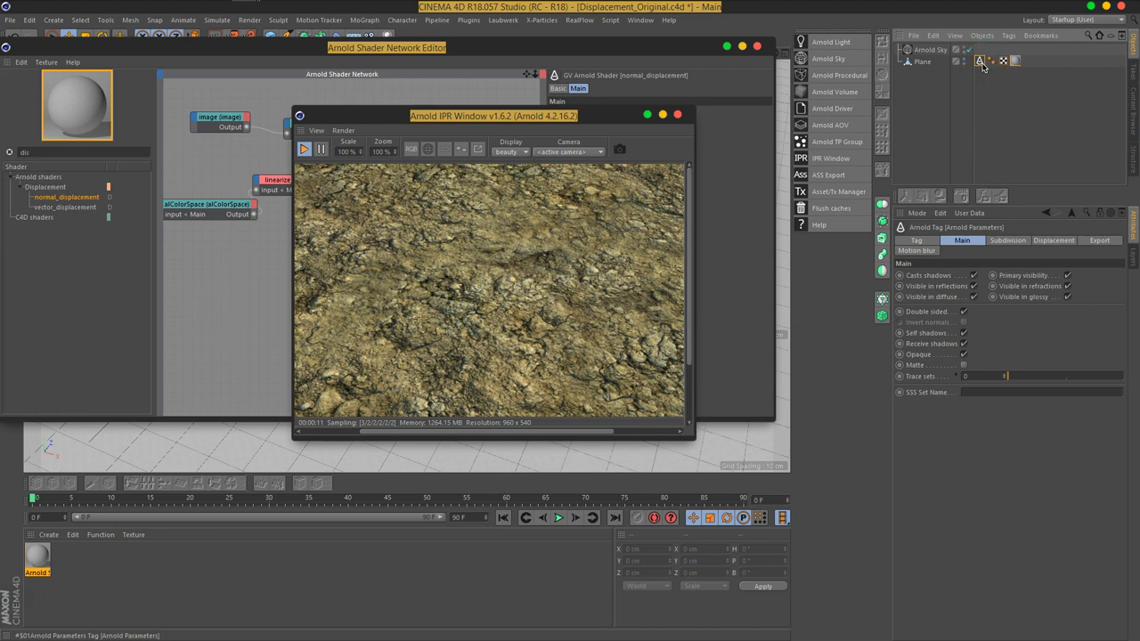
pyautogui.click(1009, 246)
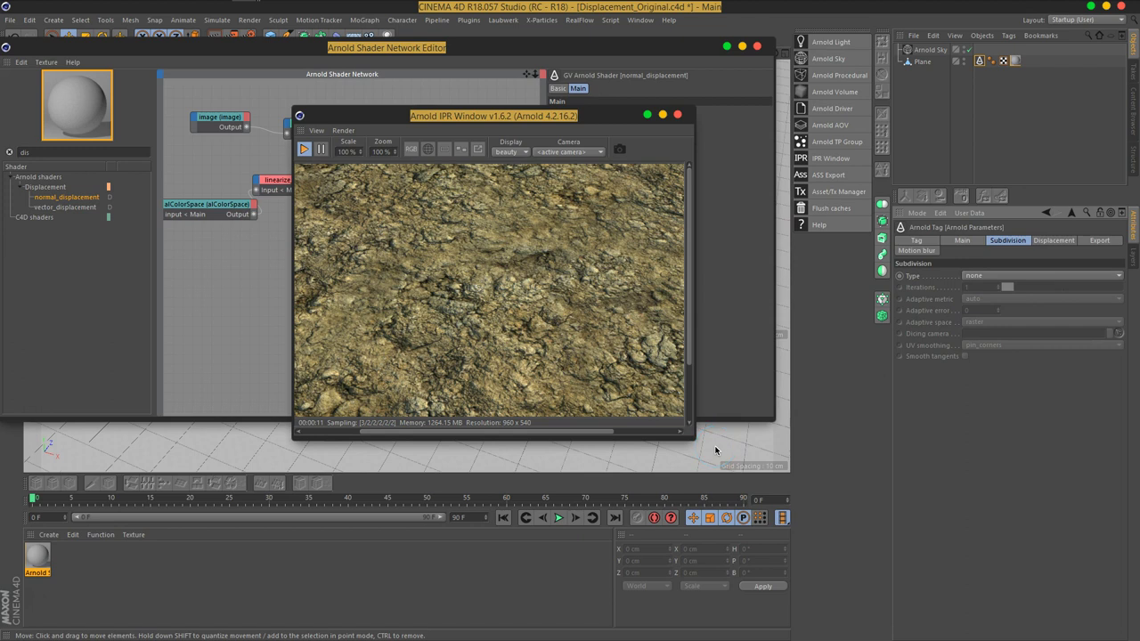
# Step: Select all of the Plane's polygons to confirm 3600 in the HUD, then deselect them
pyautogui.click(922, 62)
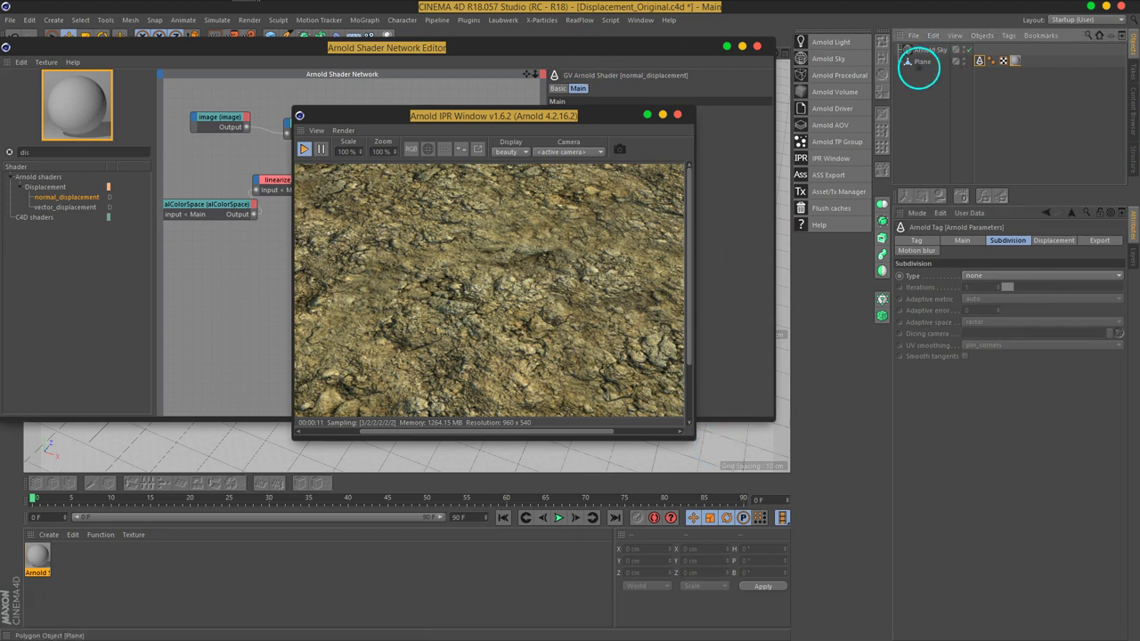
pyautogui.moveTo(606, 53); pyautogui.dragTo(586, 380)
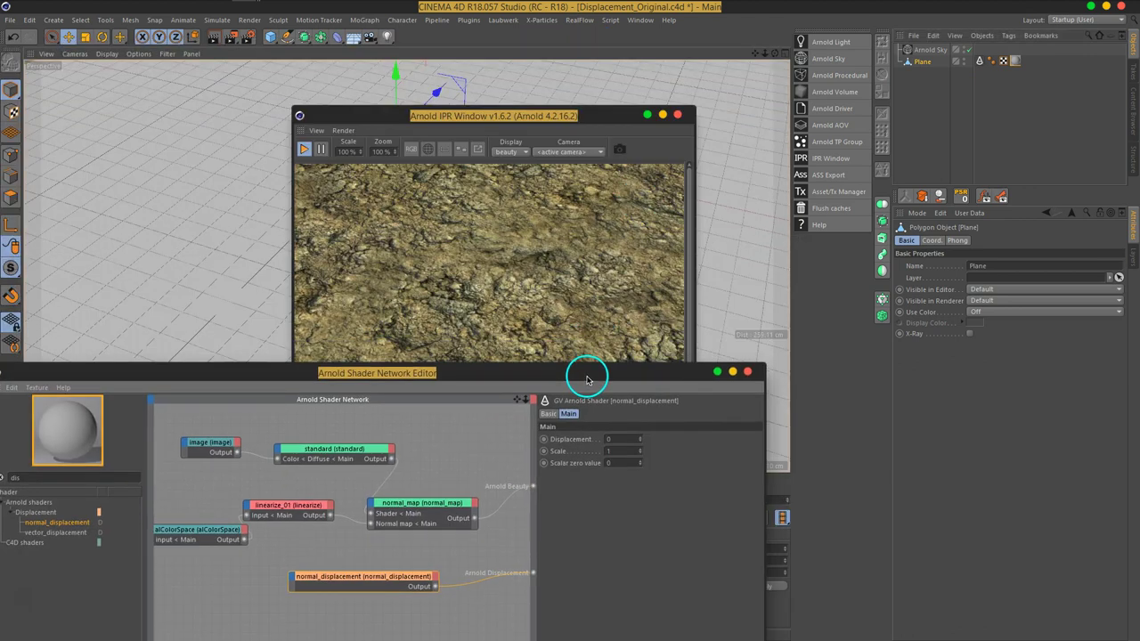
pyautogui.click(10, 194)
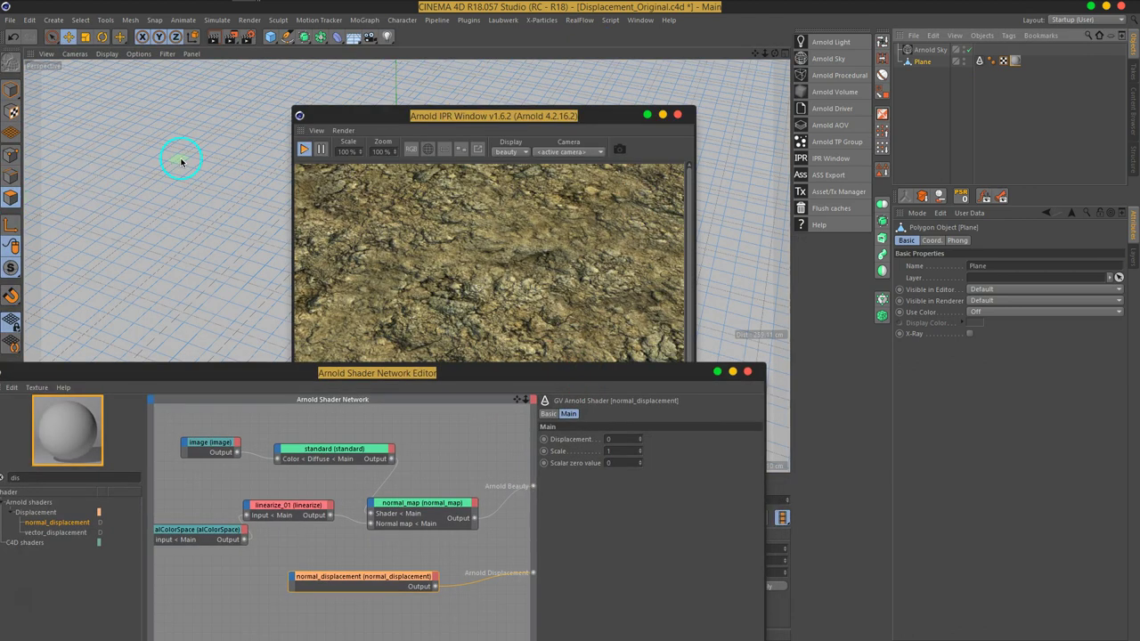
pyautogui.hotkey('ctrl', 'a')
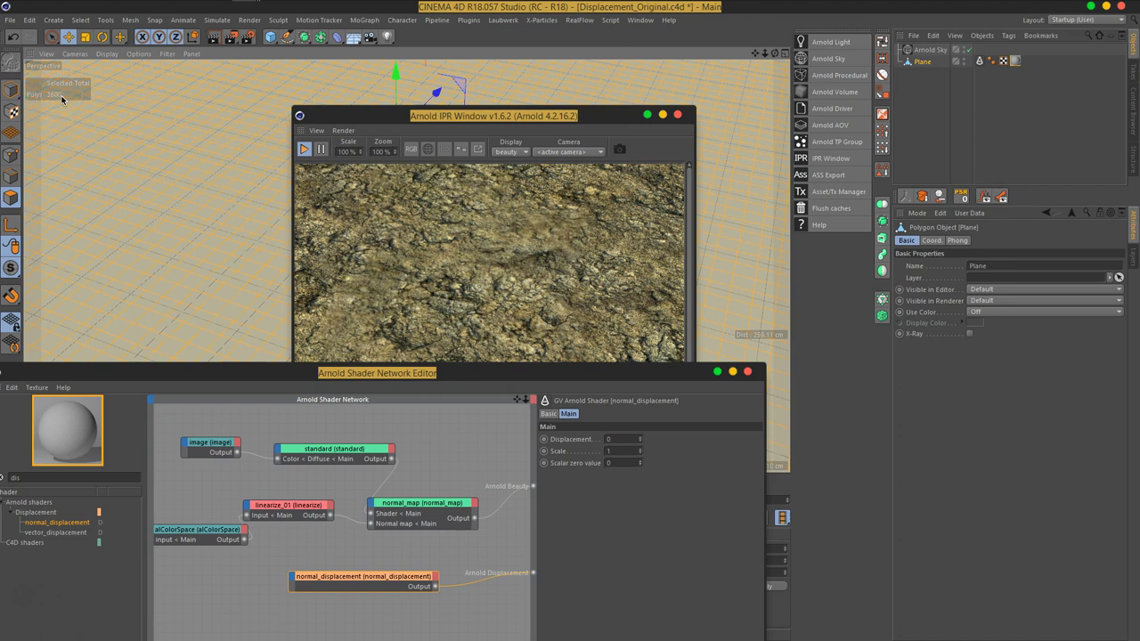
pyautogui.click(65, 98)
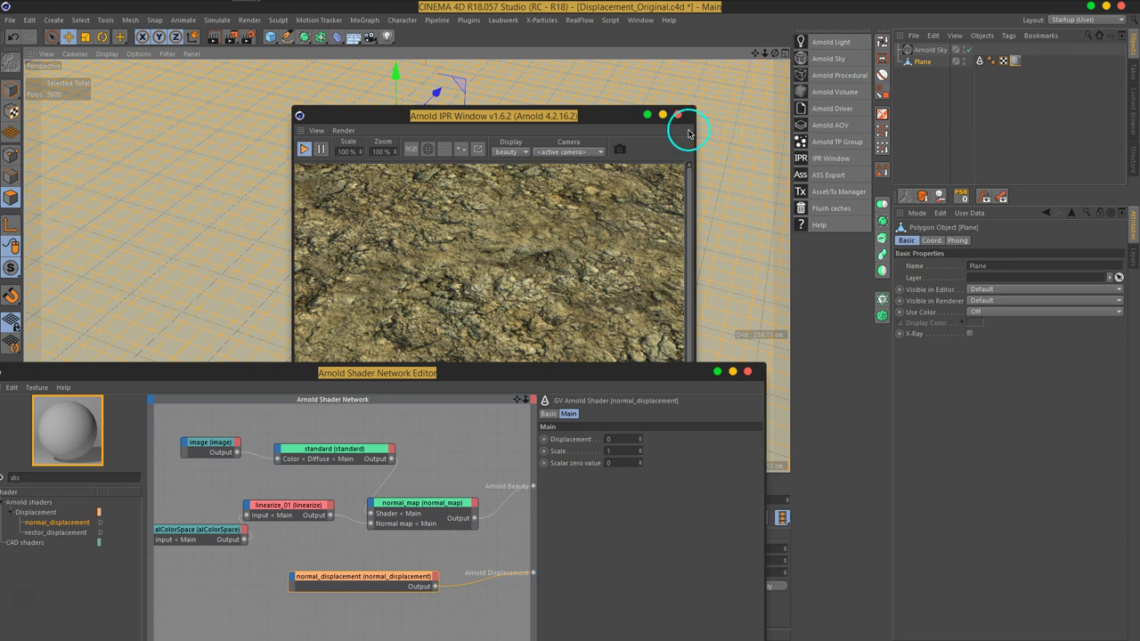
pyautogui.moveTo(534, 115)
pyautogui.mouseDown()
pyautogui.moveTo(684, 108)
pyautogui.moveTo(815, 80)
pyautogui.mouseUp()
pyautogui.click(4, 87)
# Step: Set the Plane's Arnold tag subdivision type to catclark with 2 iterations
pyautogui.moveTo(524, 373); pyautogui.dragTo(440, 90)
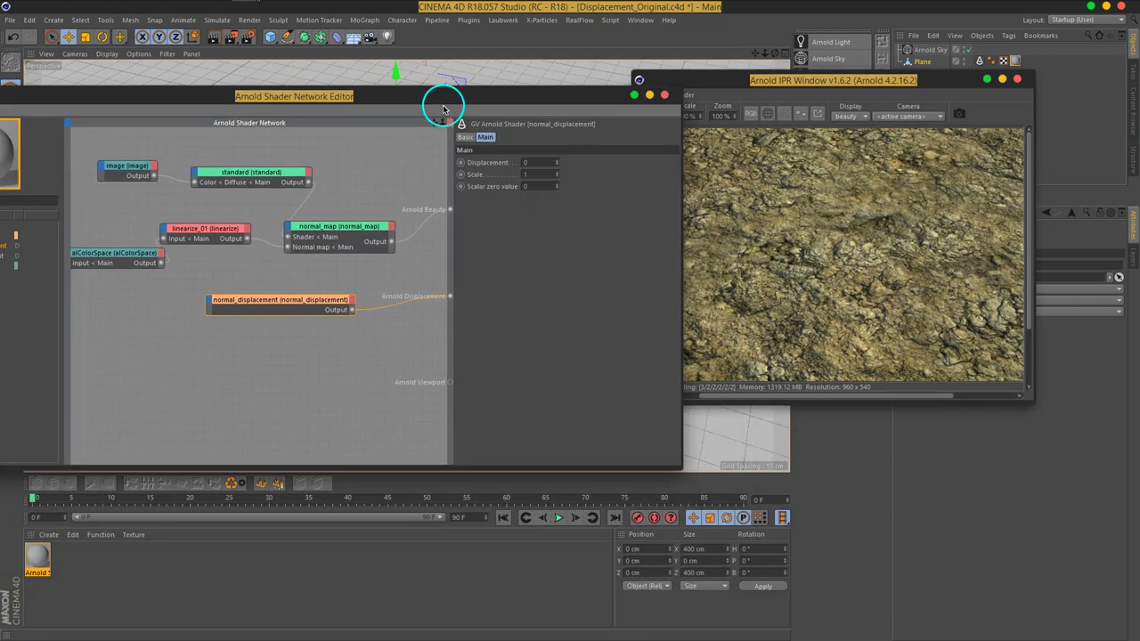
pyautogui.moveTo(870, 81); pyautogui.dragTo(736, 58)
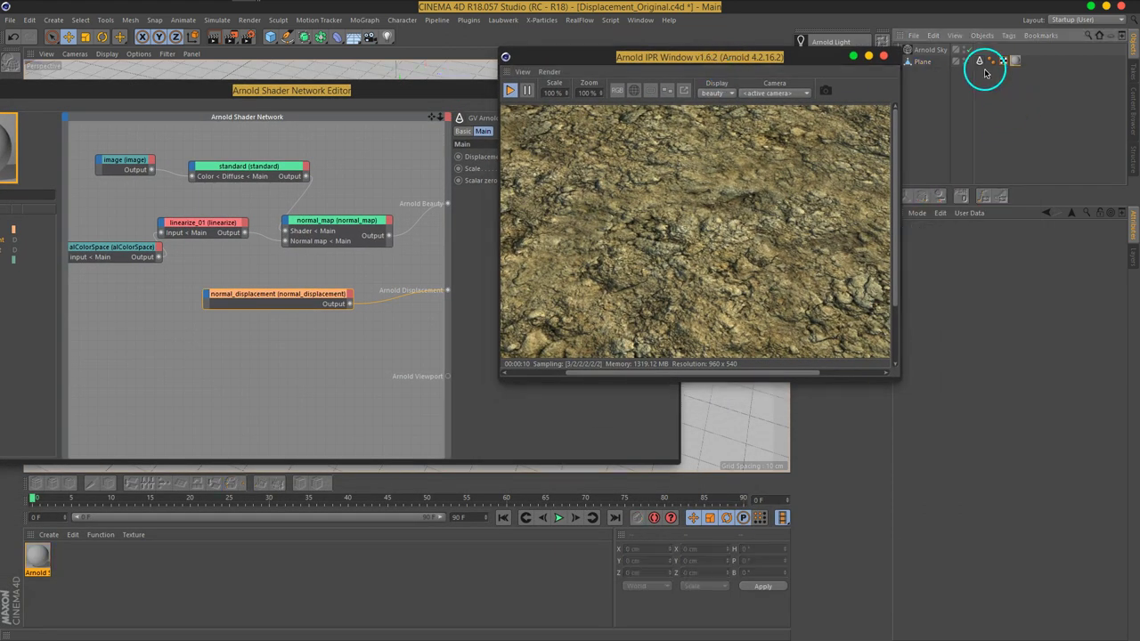
pyautogui.click(980, 61)
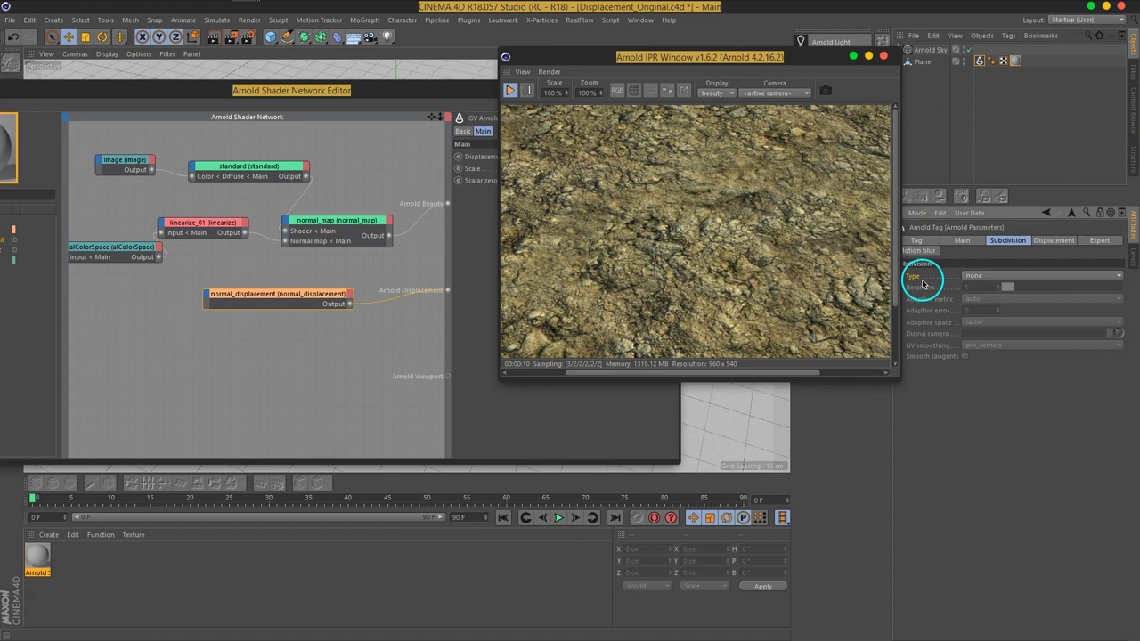
pyautogui.click(978, 276)
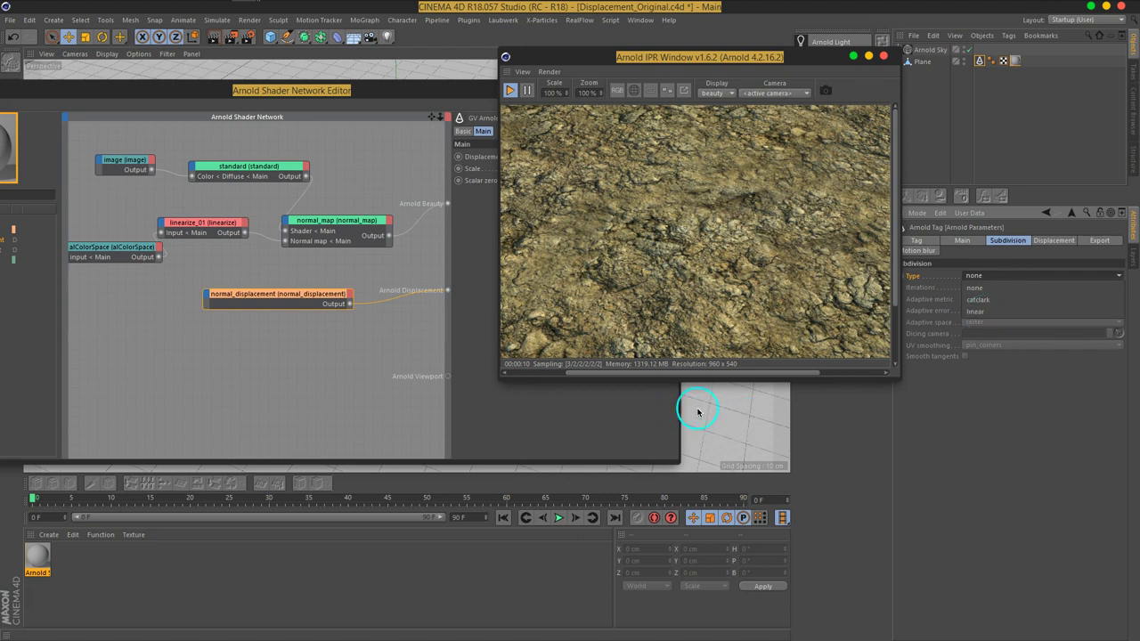
pyautogui.click(981, 299)
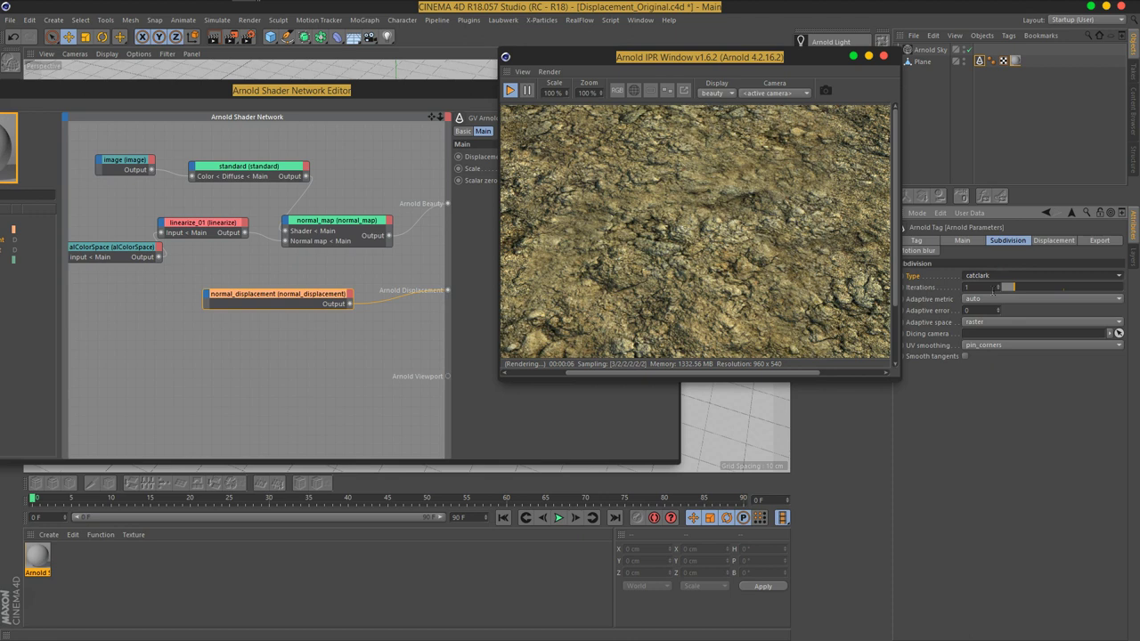
pyautogui.click(1001, 286)
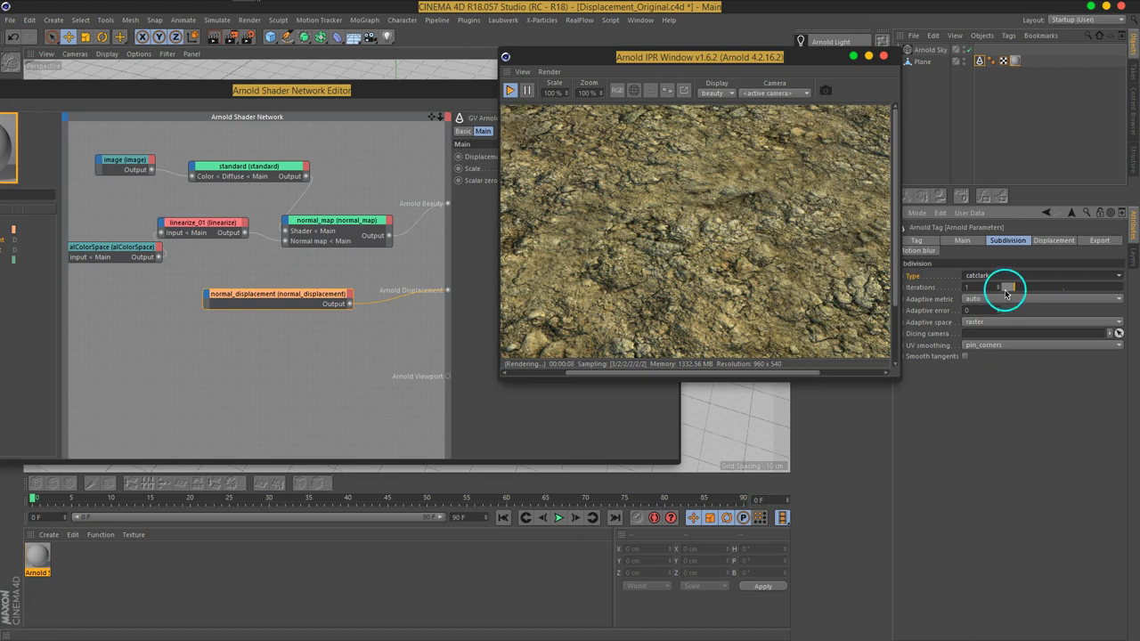
pyautogui.moveTo(999, 288); pyautogui.dragTo(961, 313)
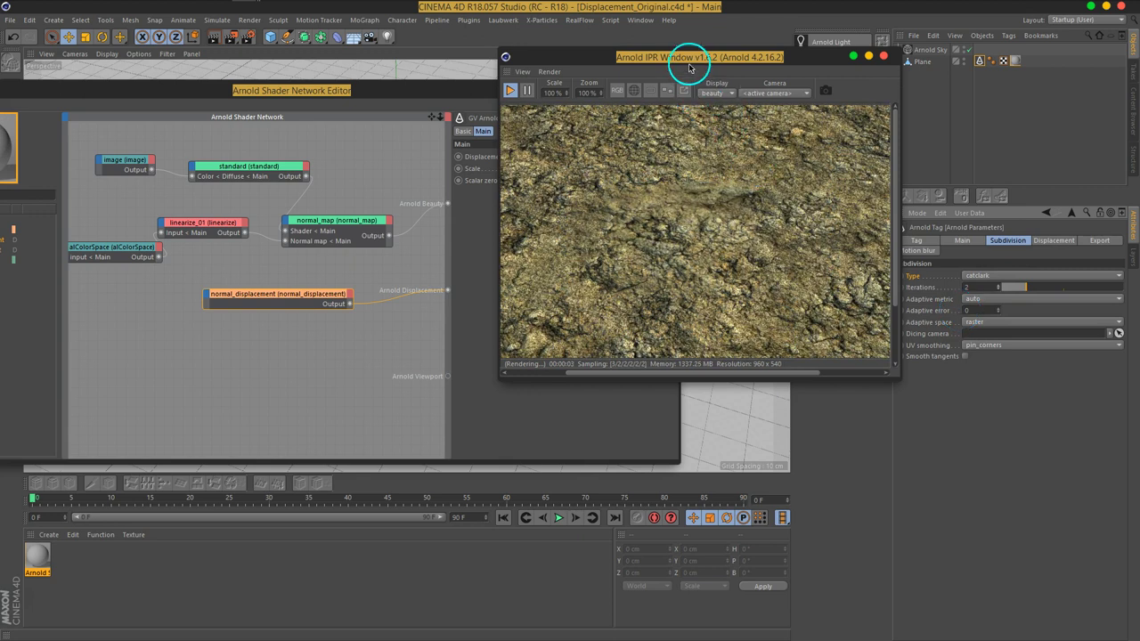
pyautogui.moveTo(687, 56); pyautogui.dragTo(872, 22)
pyautogui.moveTo(382, 85); pyautogui.dragTo(584, 56)
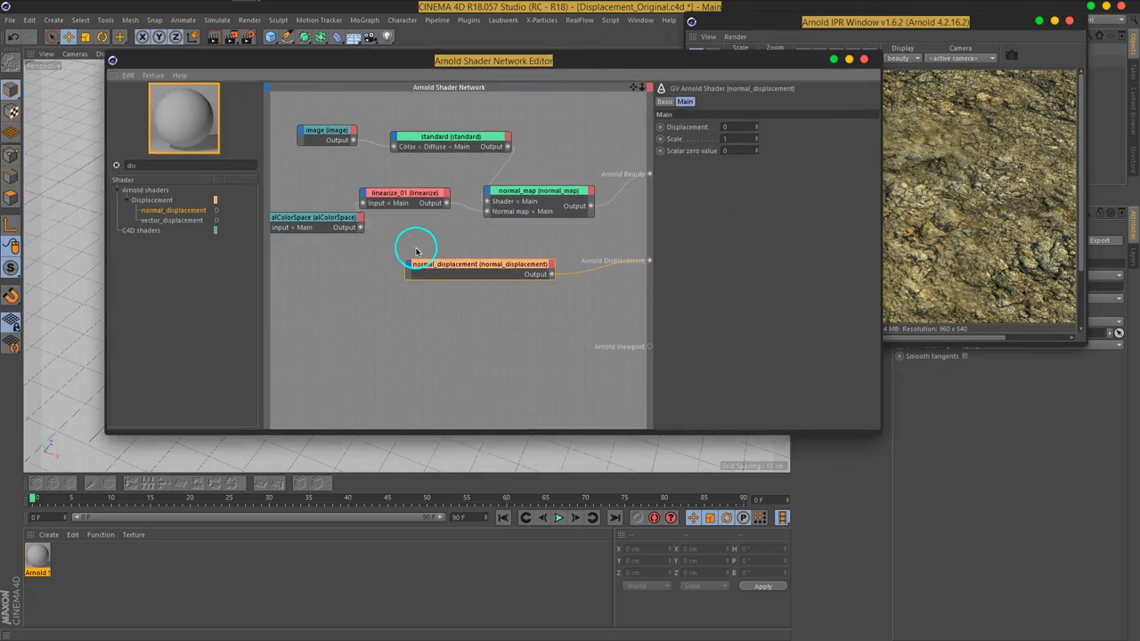
# Step: Filter shaders for 'im', drop an image node, and load SOIL-01_270cm_Depth-4k.png into it
pyautogui.moveTo(451, 262); pyautogui.dragTo(470, 264)
pyautogui.click(392, 276)
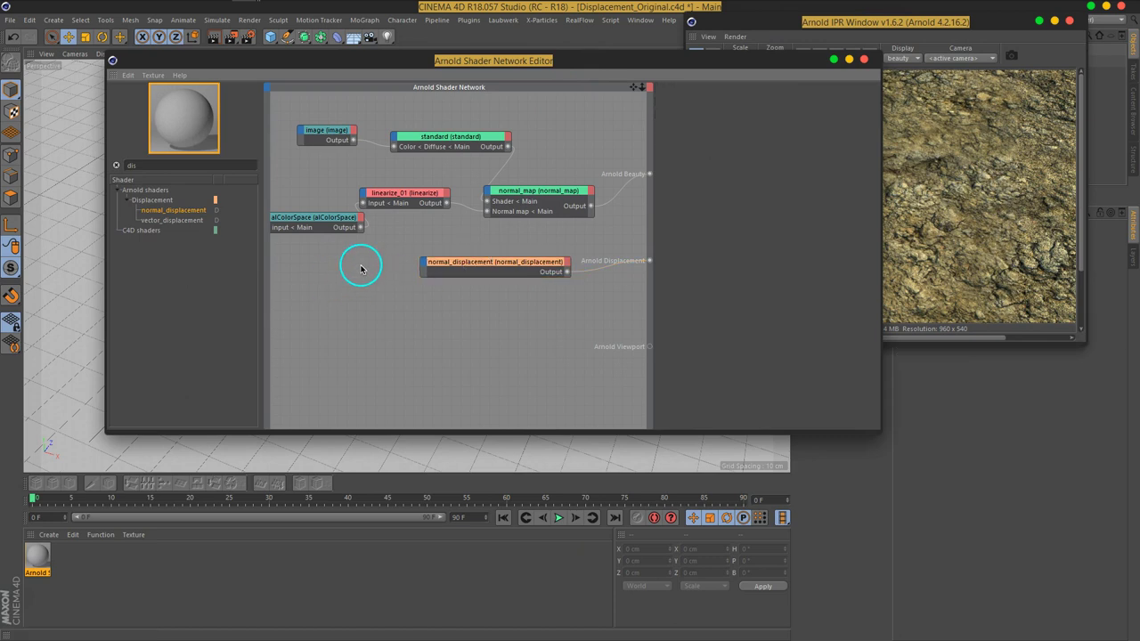
pyautogui.doubleClick(169, 165)
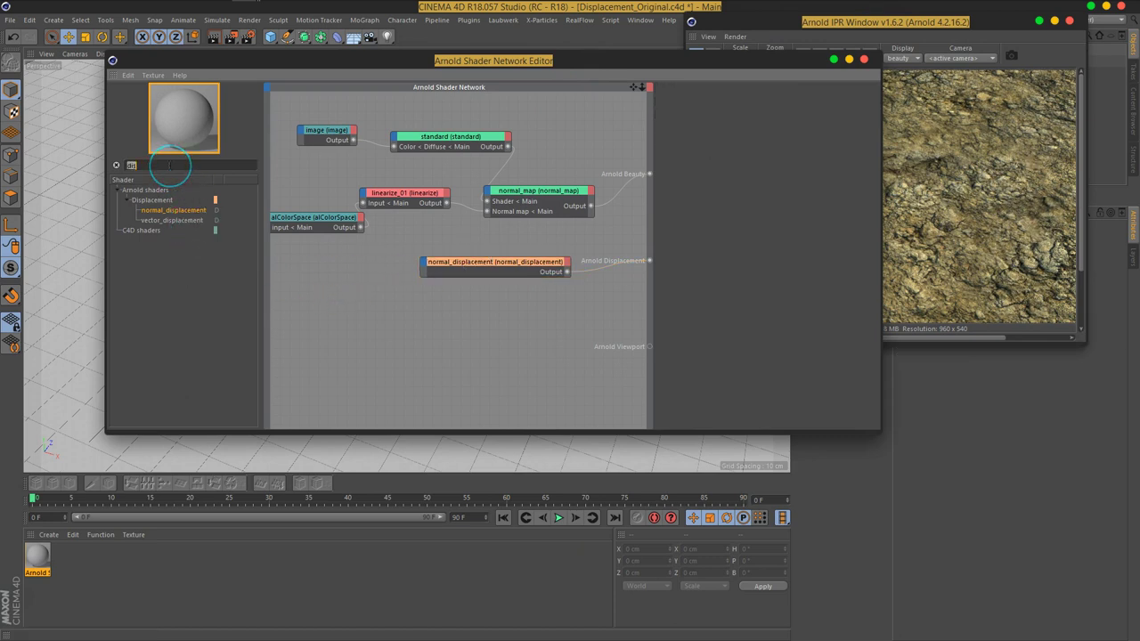
pyautogui.write('im')
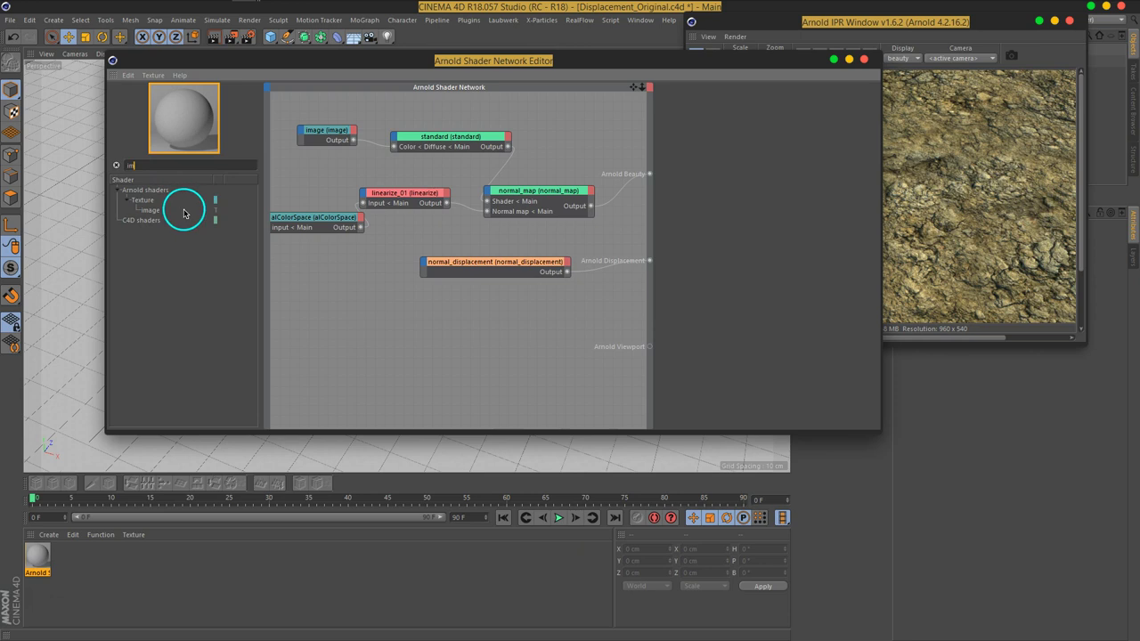
pyautogui.moveTo(147, 209); pyautogui.dragTo(330, 283)
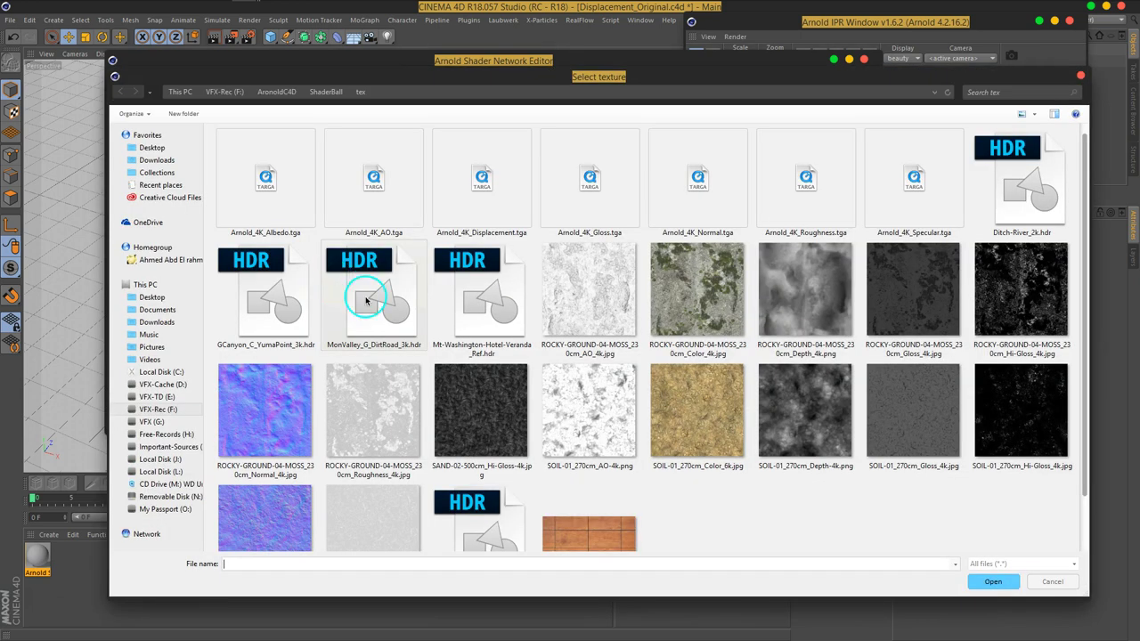
pyautogui.click(801, 438)
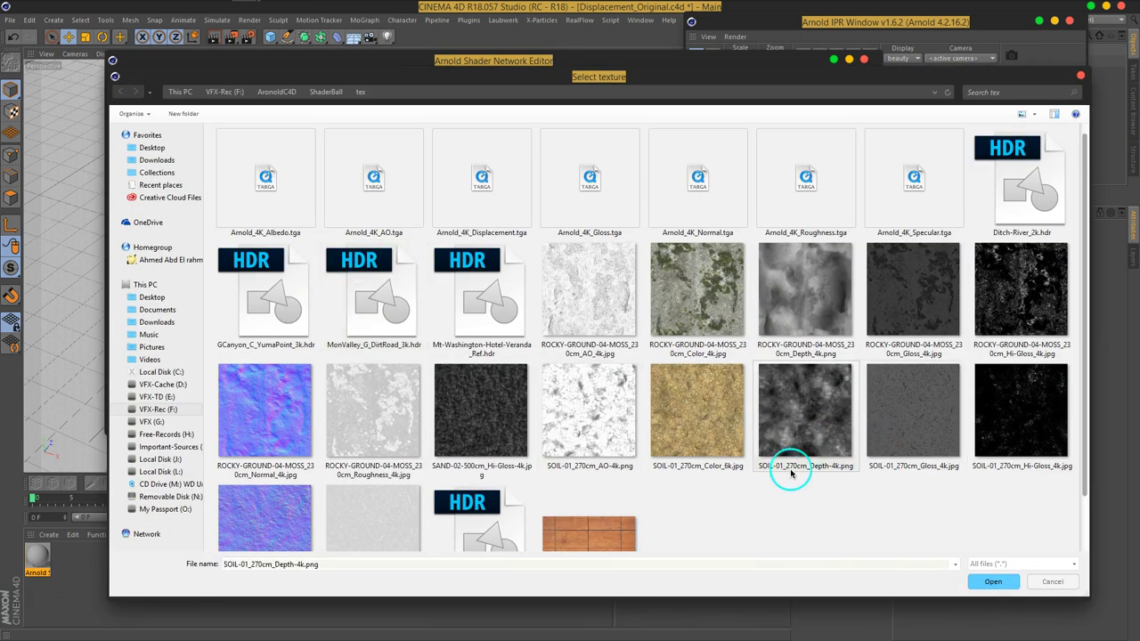
pyautogui.moveTo(804, 416)
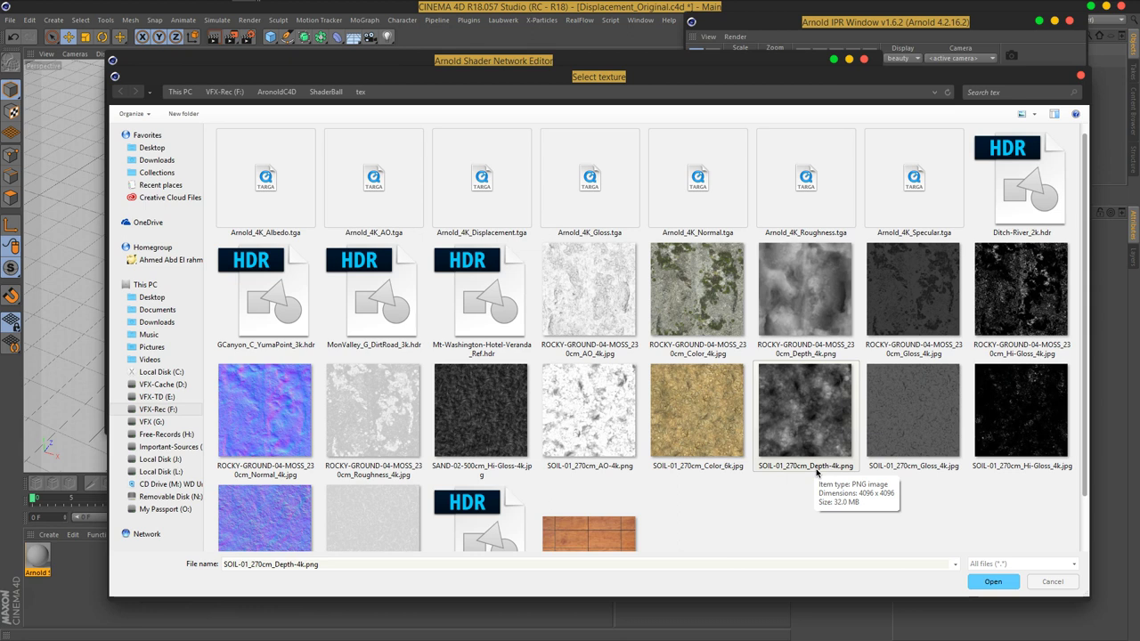
pyautogui.click(993, 582)
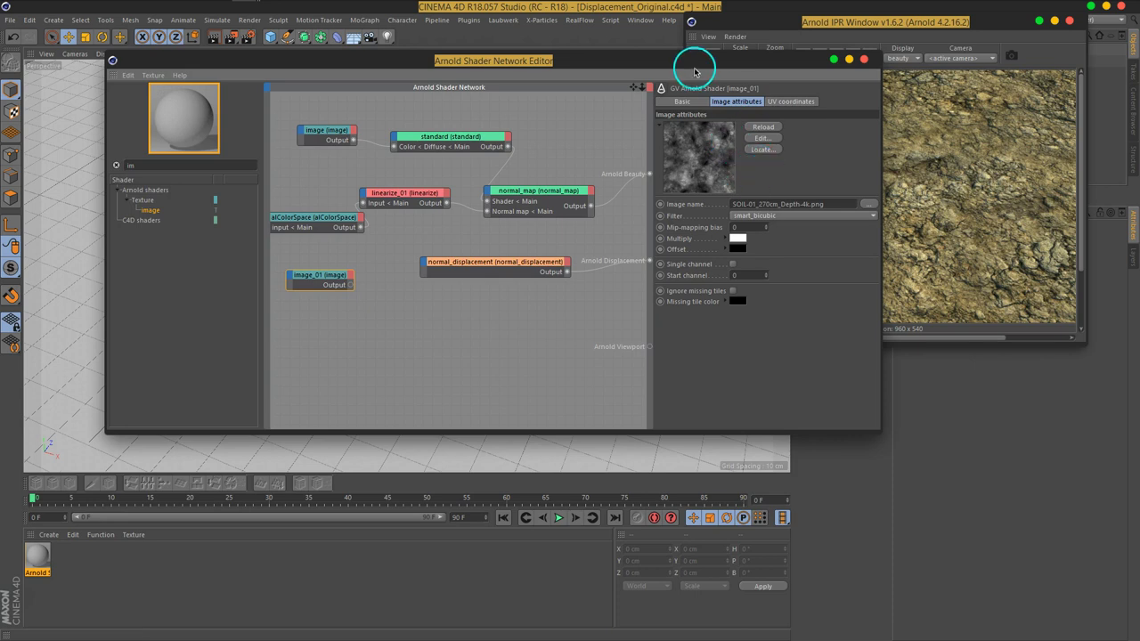
# Step: Wire image_01's depth map into normal_displacement's Displacement input and inspect the jagged peaks in IPR
pyautogui.moveTo(694, 71); pyautogui.dragTo(538, 62)
pyautogui.moveTo(185, 281); pyautogui.dragTo(266, 257)
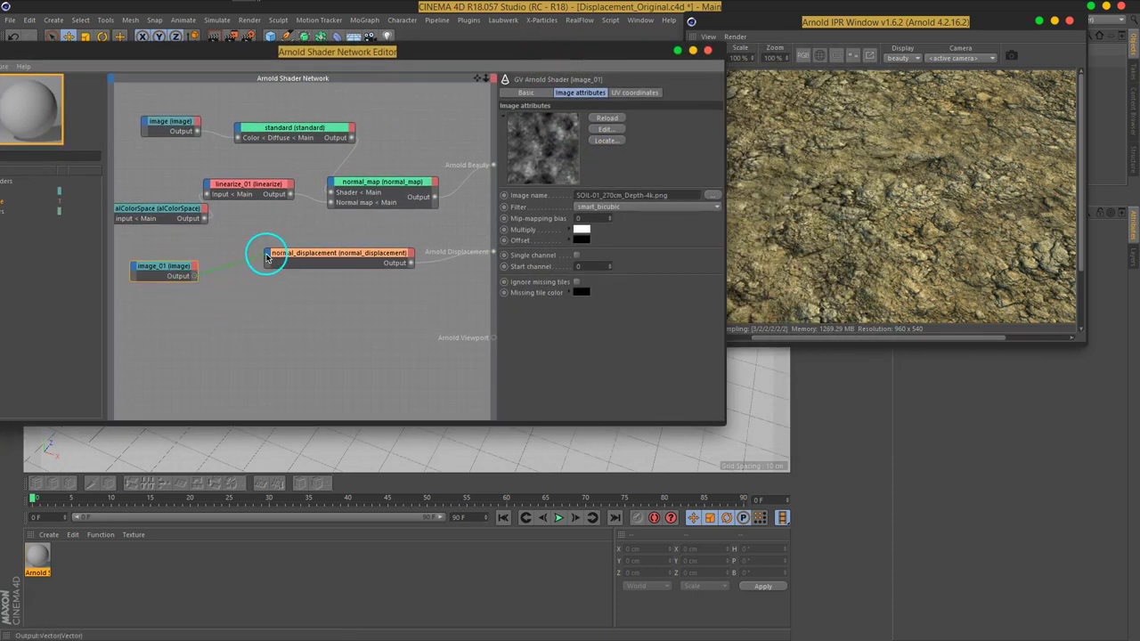
pyautogui.click(317, 261)
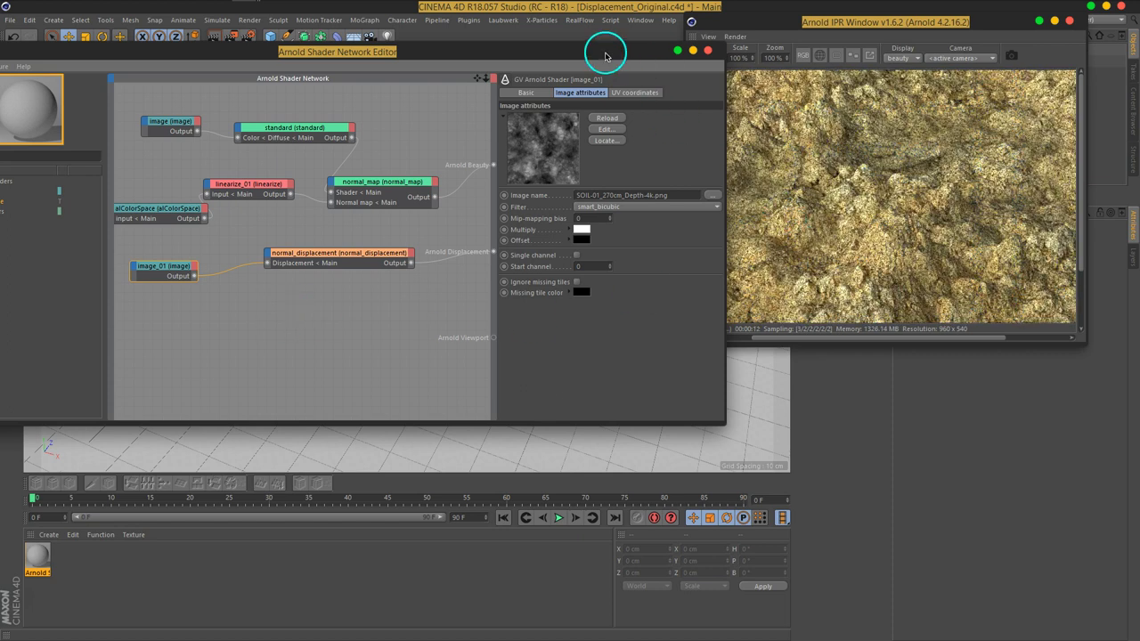
pyautogui.moveTo(605, 56); pyautogui.dragTo(594, 307)
pyautogui.keyDown('alt'); pyautogui.moveTo(528, 243); pyautogui.dragTo(540, 212); pyautogui.keyUp('alt')
pyautogui.moveTo(562, 313)
pyautogui.mouseDown()
pyautogui.moveTo(522, 265)
pyautogui.moveTo(497, 96)
pyautogui.moveTo(472, 48)
pyautogui.mouseUp()
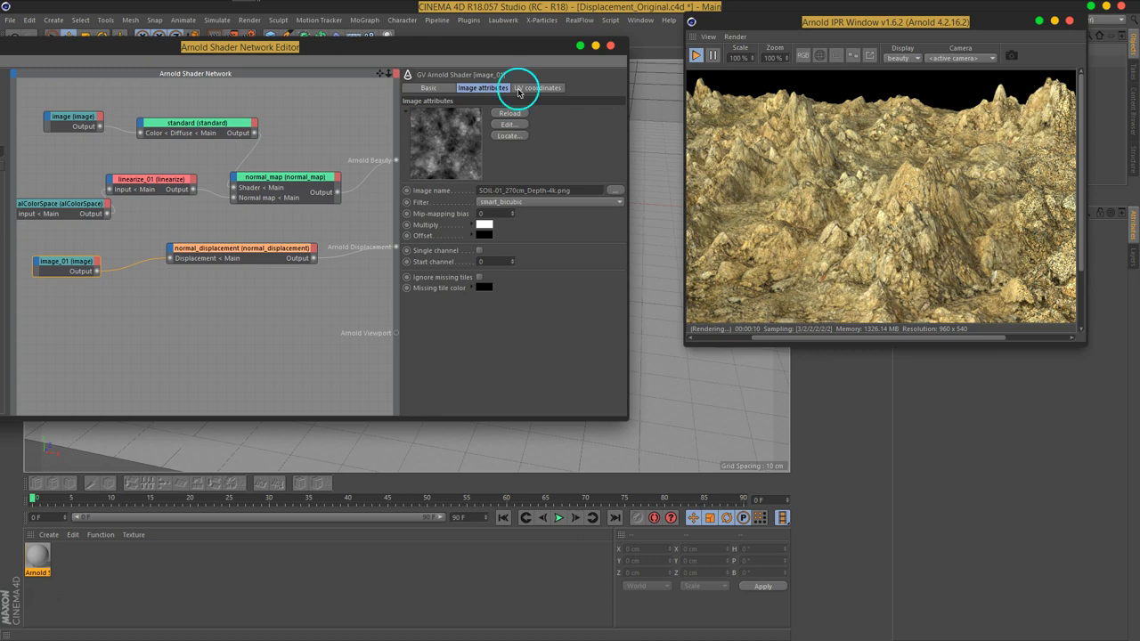
pyautogui.moveTo(359, 49); pyautogui.dragTo(523, 40)
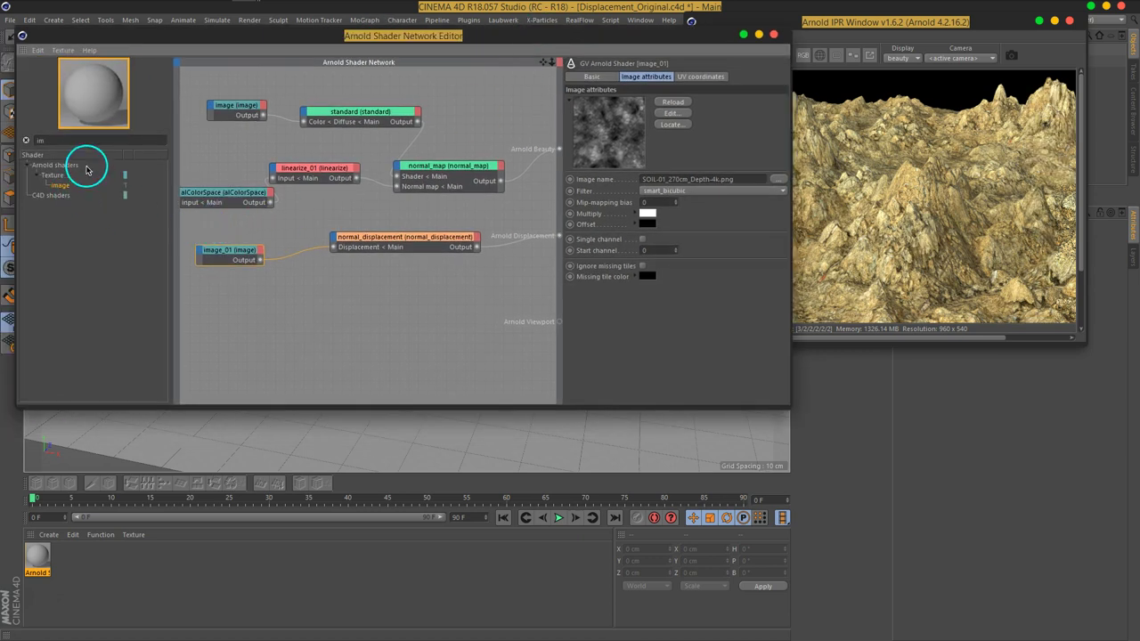
# Step: Insert an sRGB alColorSpace node at image_01 in the displacement chain and check the flatter render
pyautogui.press('BackSpace')
pyautogui.press('BackSpace')
pyautogui.write('al')
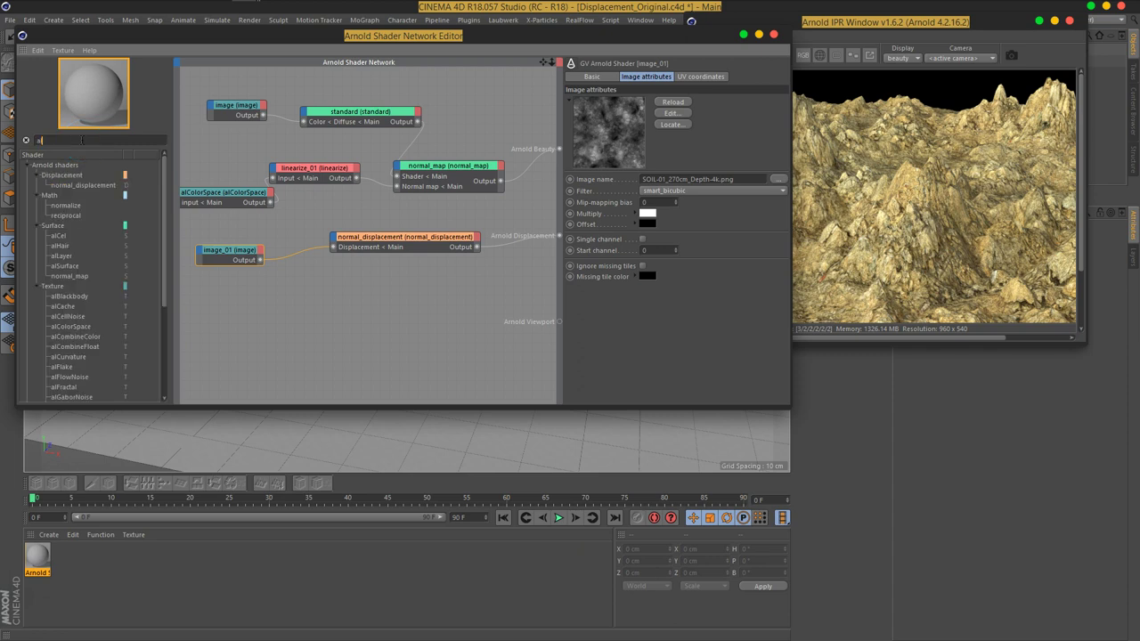
pyautogui.click(76, 329)
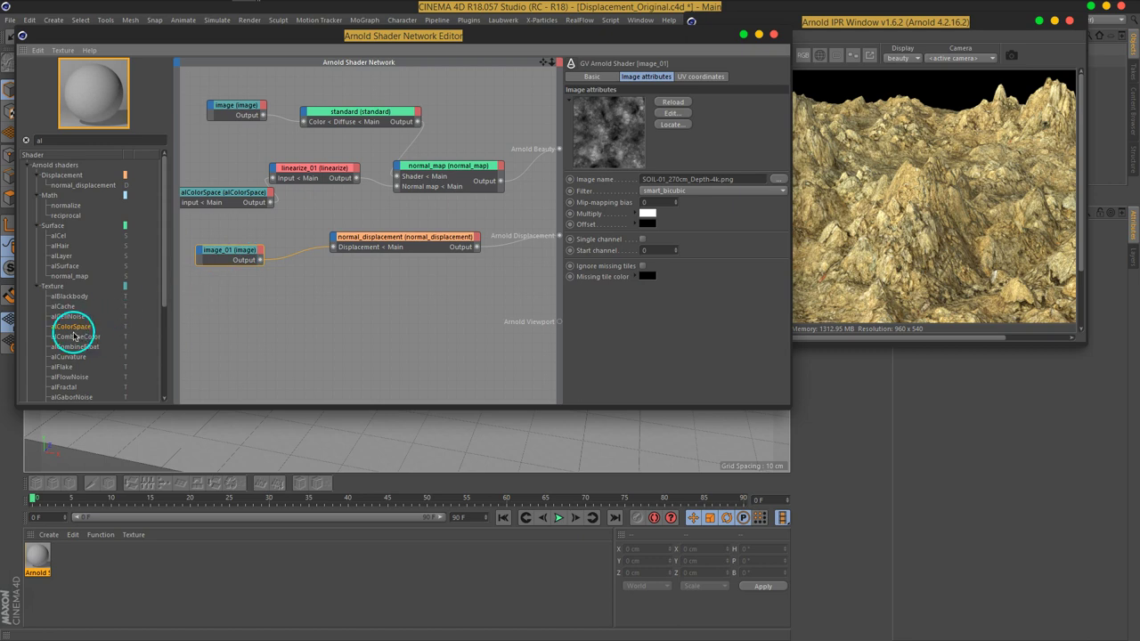
pyautogui.rightClick(229, 256)
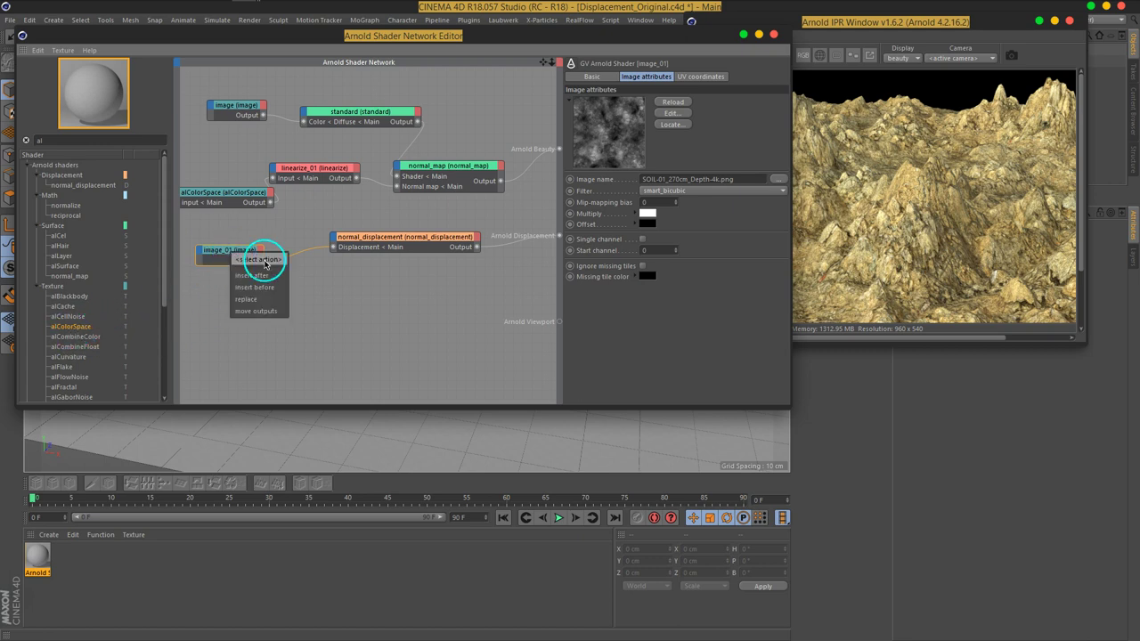
pyautogui.click(267, 278)
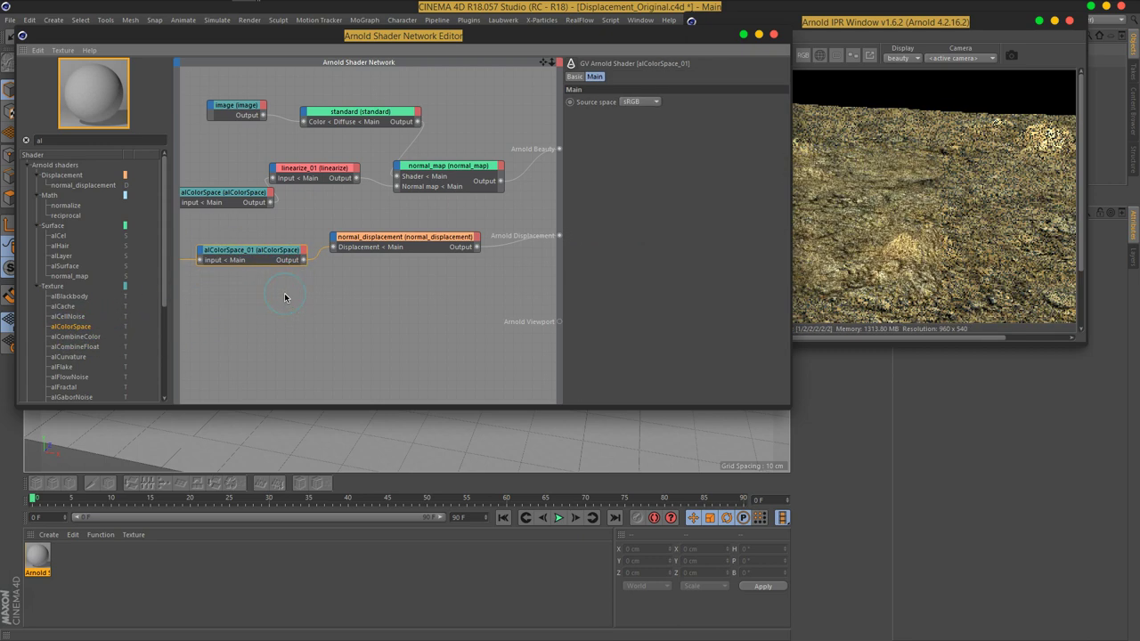
pyautogui.moveTo(550, 42); pyautogui.dragTo(327, 35)
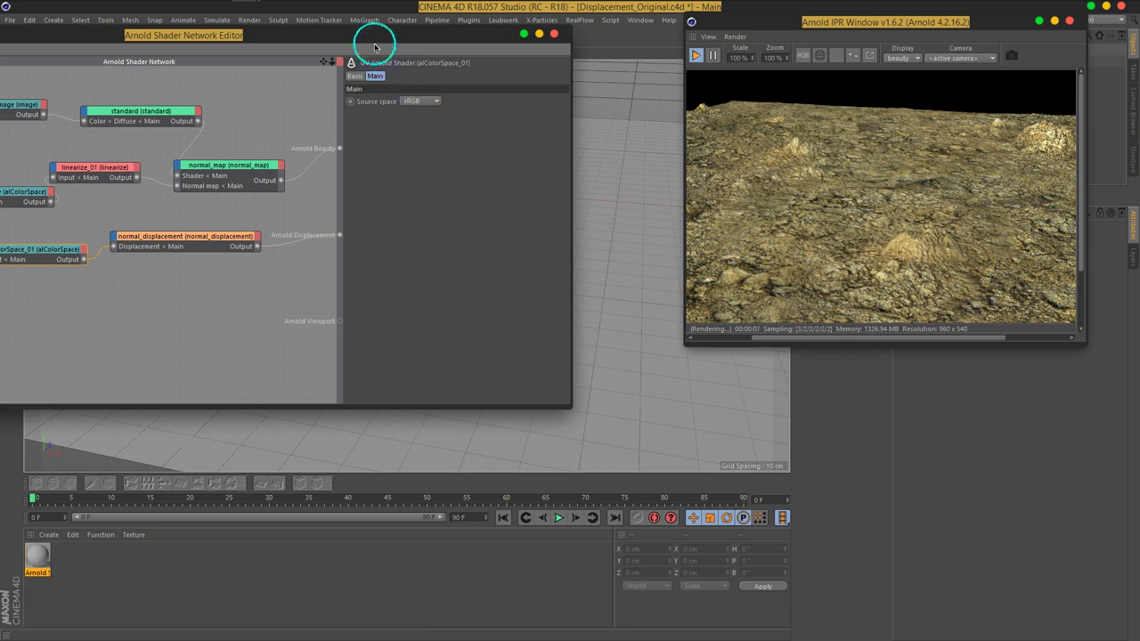
pyautogui.moveTo(374, 46); pyautogui.dragTo(723, 56)
# Step: Insert a linearize node after the alColorSpace node in the displacement chain
pyautogui.moveTo(400, 264); pyautogui.dragTo(371, 265)
pyautogui.click(227, 170)
pyautogui.write('lin')
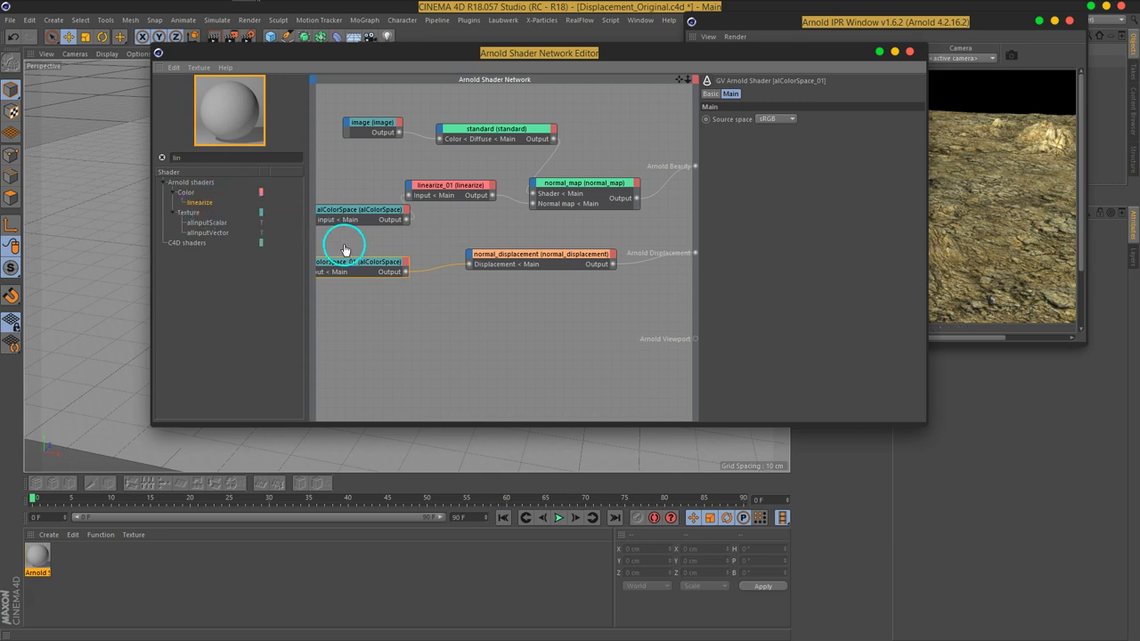
pyautogui.click(414, 295)
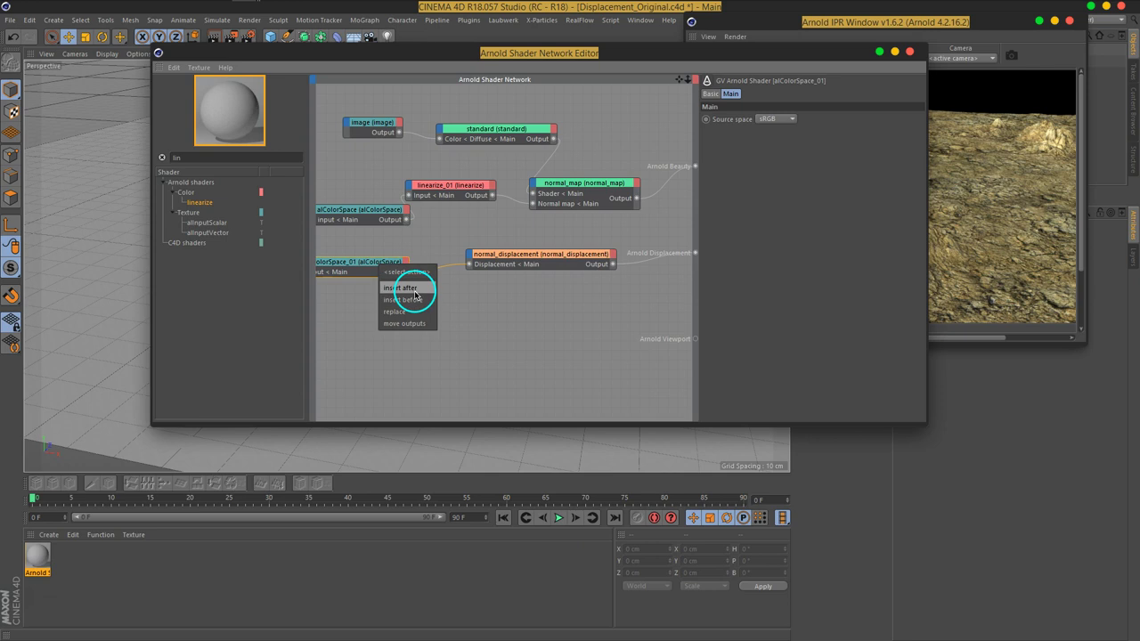
pyautogui.click(413, 288)
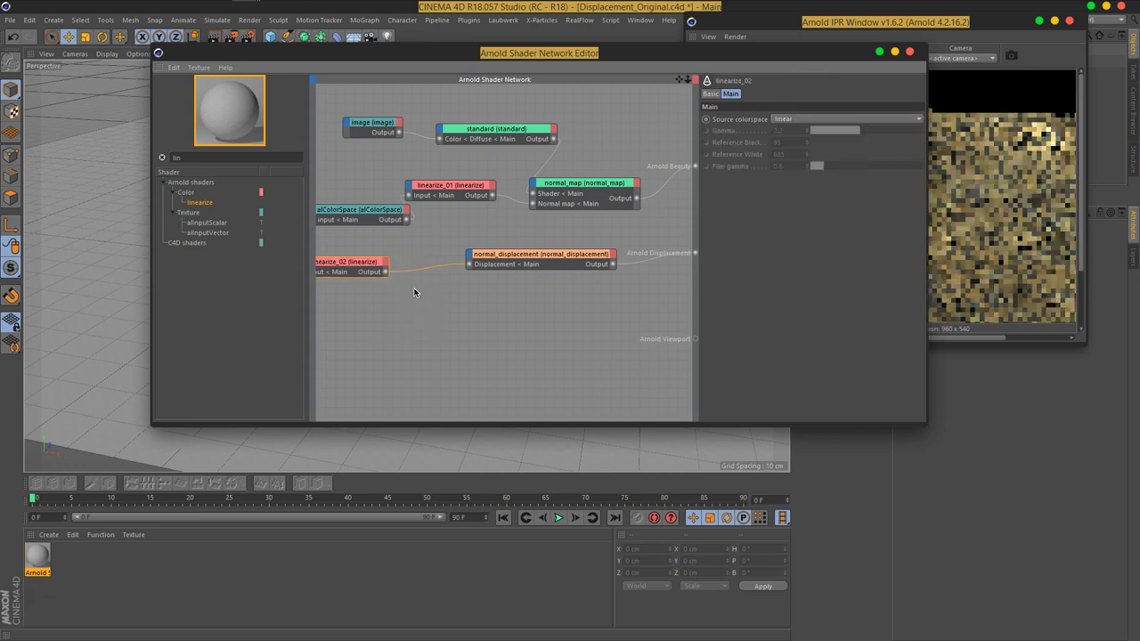
# Step: Tilt the viewport to look down at the rocky terrain, then pull back slightly
pyautogui.moveTo(776, 46); pyautogui.dragTo(523, 59)
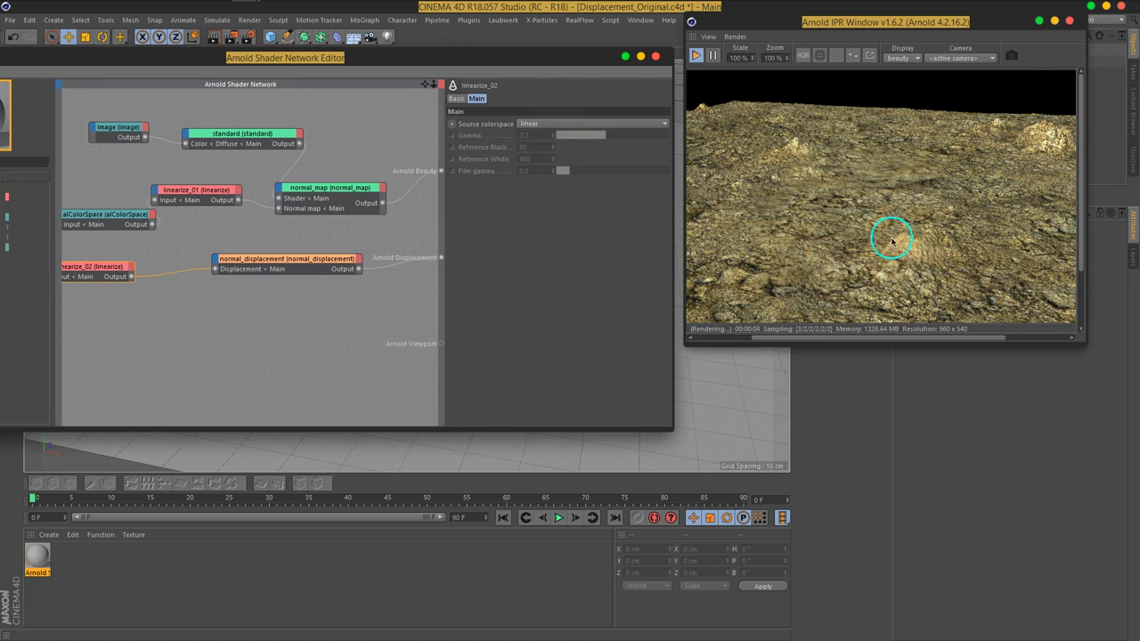
pyautogui.keyDown('alt'); pyautogui.moveTo(766, 396); pyautogui.dragTo(707, 407); pyautogui.keyUp('alt')
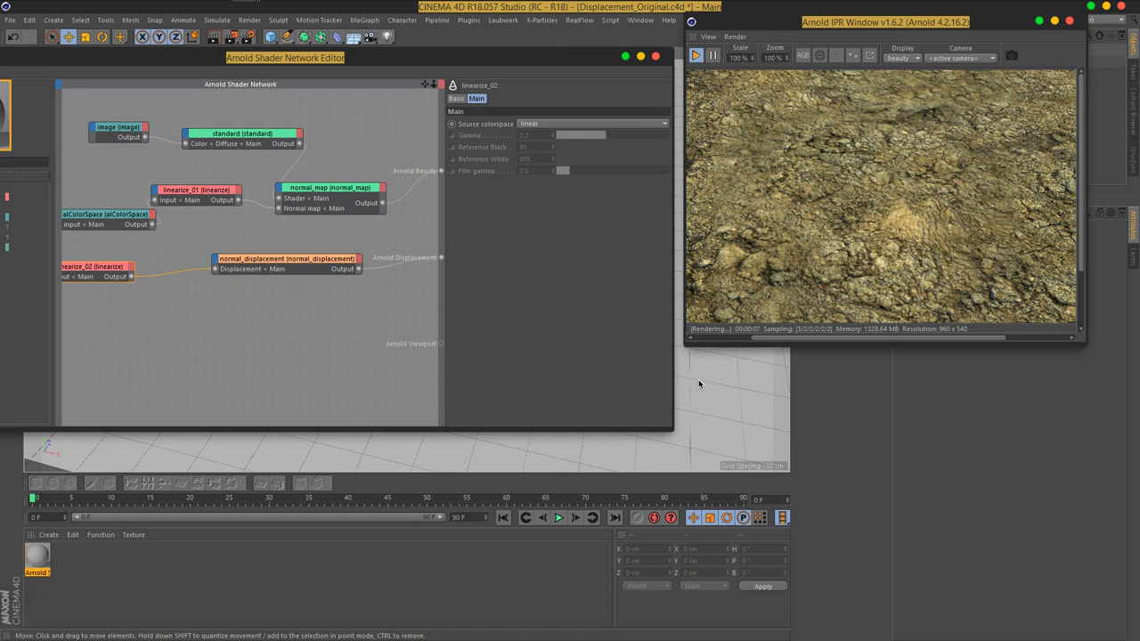
pyautogui.moveTo(702, 393)
pyautogui.keyDown('alt'); pyautogui.mouseDown()
pyautogui.moveTo(704, 364)
pyautogui.moveTo(718, 400)
pyautogui.moveTo(718, 372)
pyautogui.moveTo(724, 435)
pyautogui.mouseUp(); pyautogui.keyUp('alt')
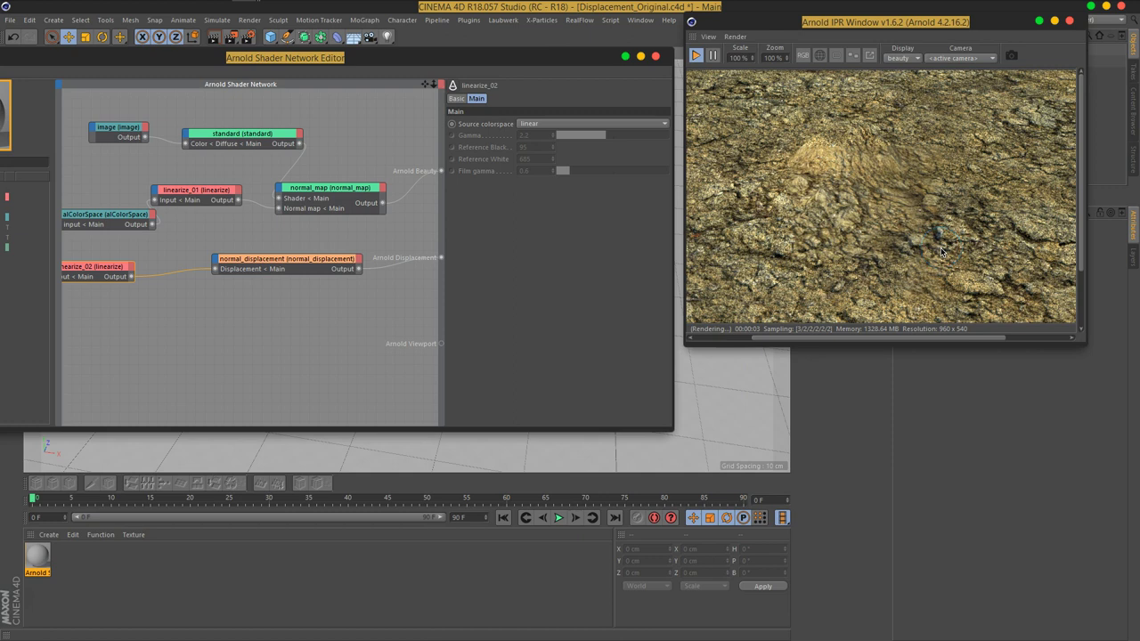
# Step: Try a normal_displacement Scale of 0.5, then set it back to 1
pyautogui.click(324, 259)
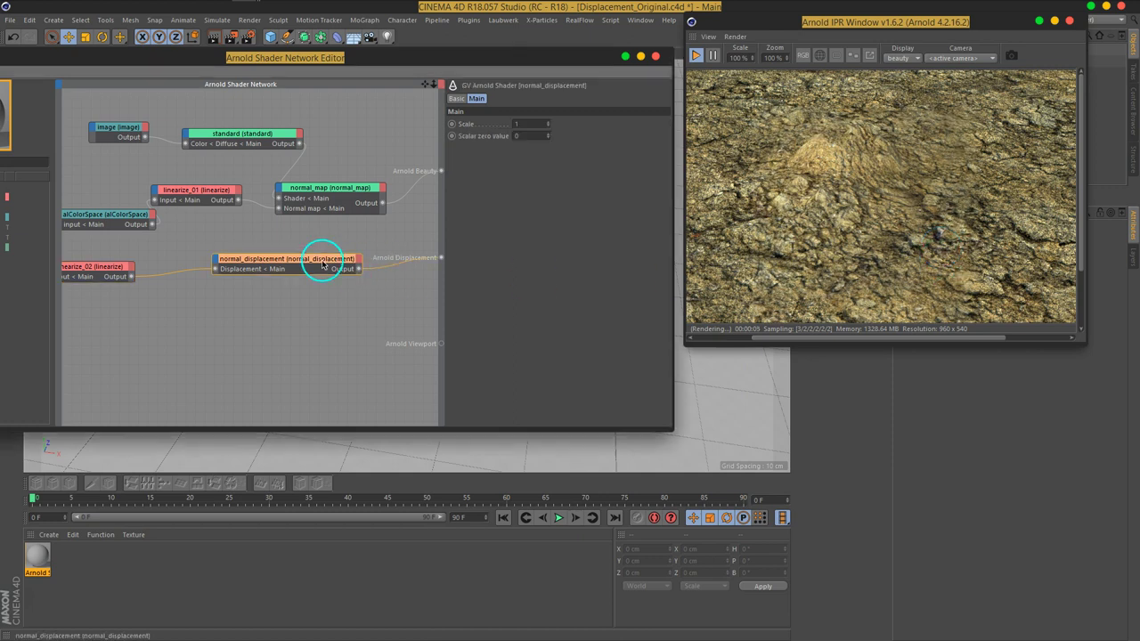
pyautogui.click(533, 123)
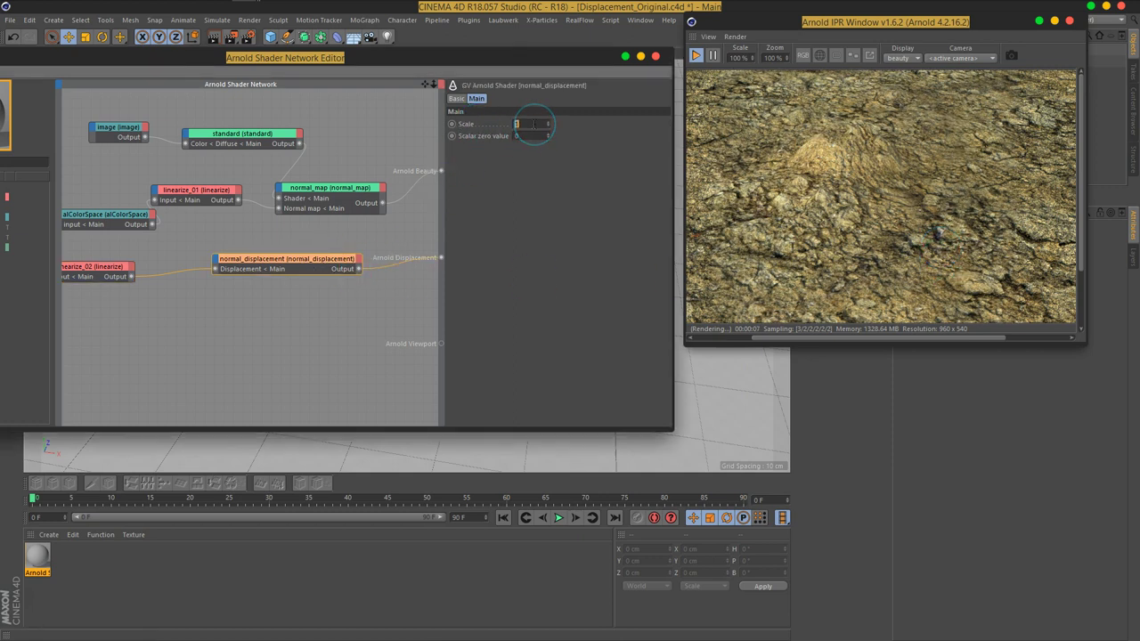
pyautogui.write('0.5')
pyautogui.press('Return')
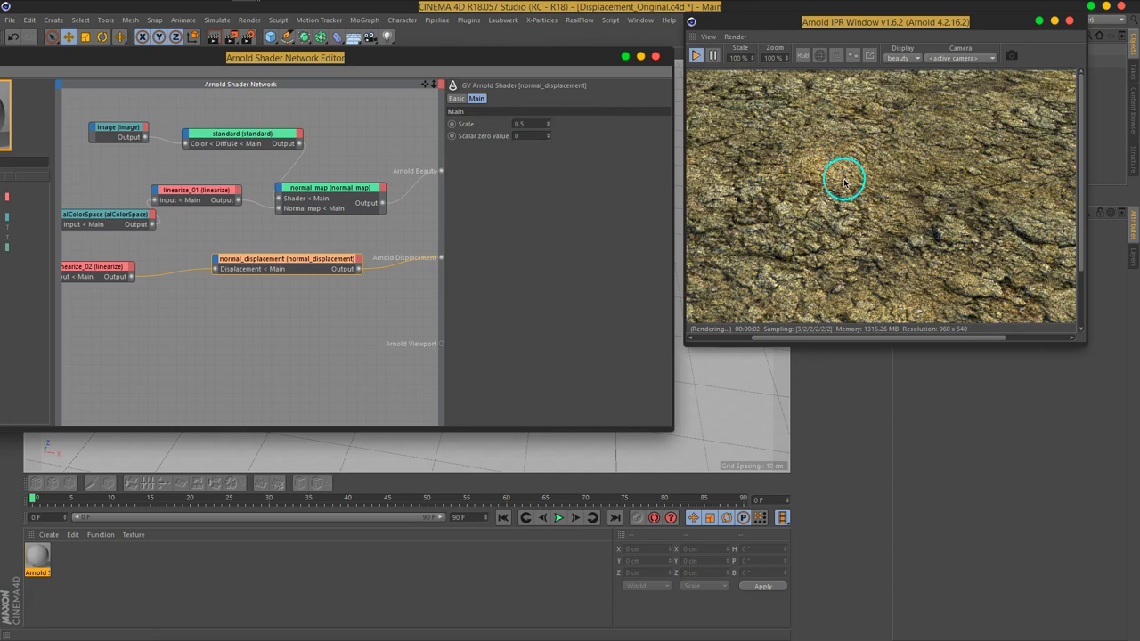
pyautogui.moveTo(548, 130); pyautogui.dragTo(542, 124)
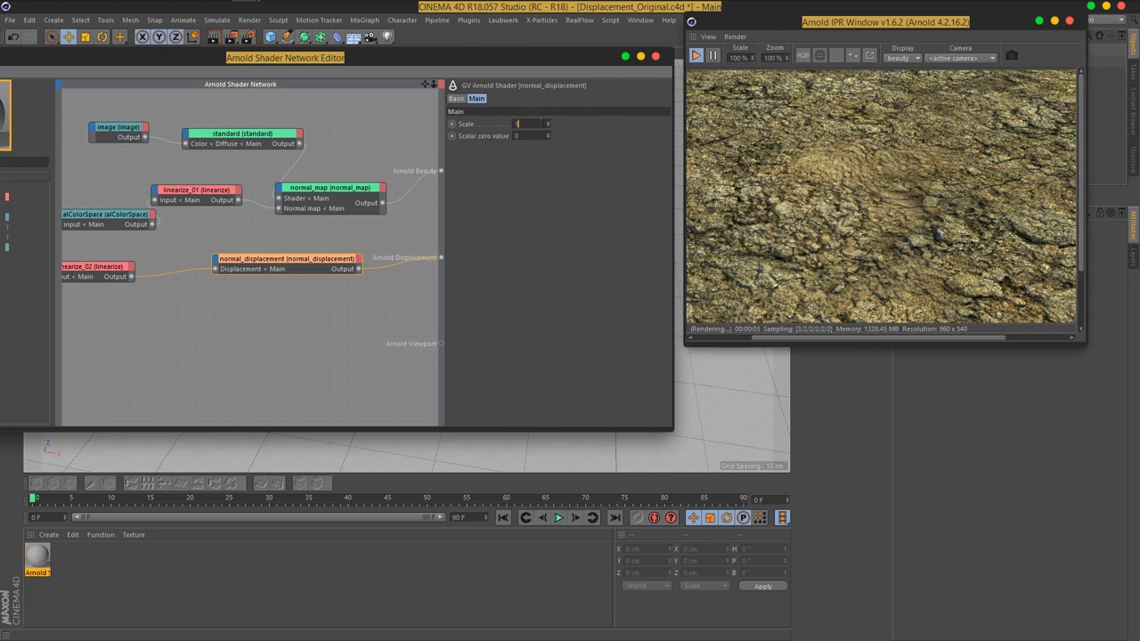
pyautogui.write('1')
pyautogui.press('Return')
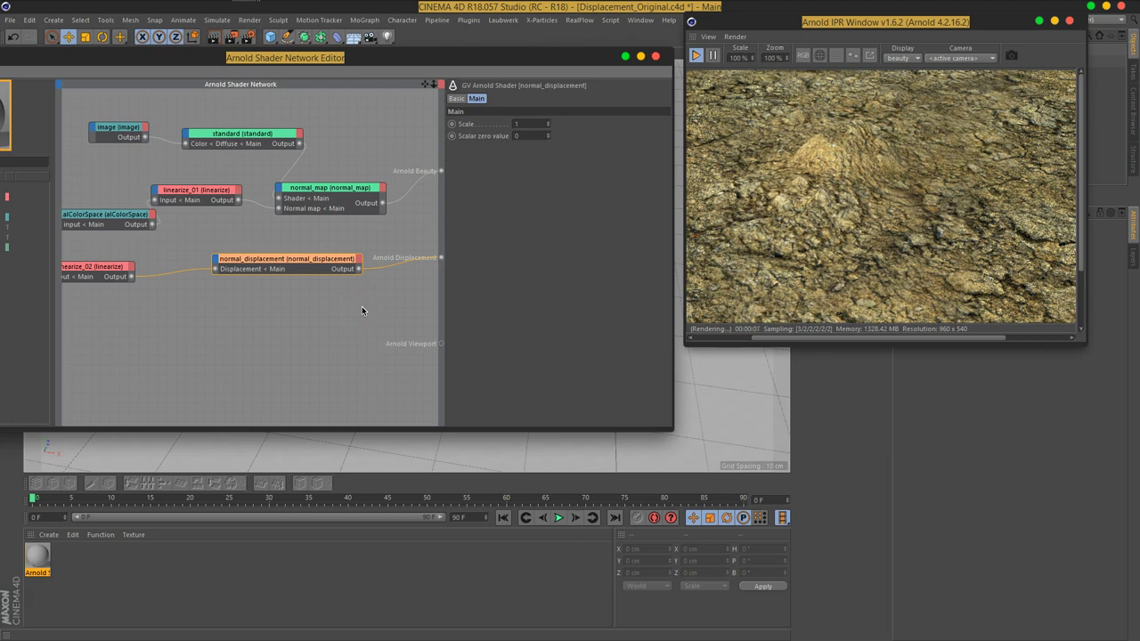
# Step: Set the Scalar zero value to 0.2 after trying 0.5, and select the plane's Arnold tag
pyautogui.click(361, 307)
pyautogui.click(514, 138)
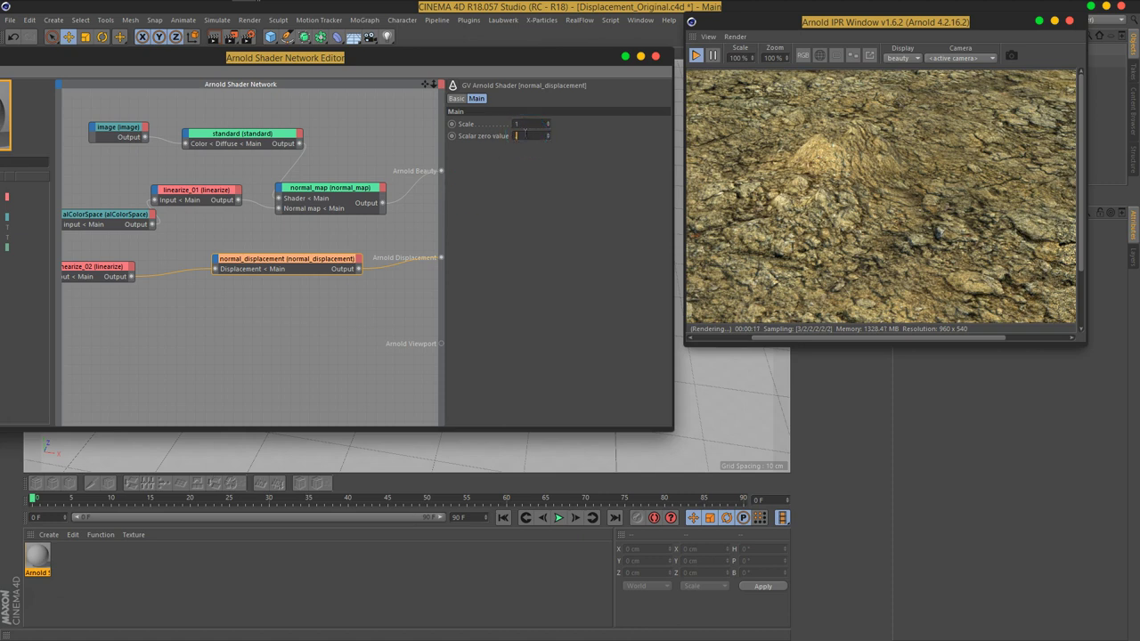
pyautogui.write('.5')
pyautogui.press('Return')
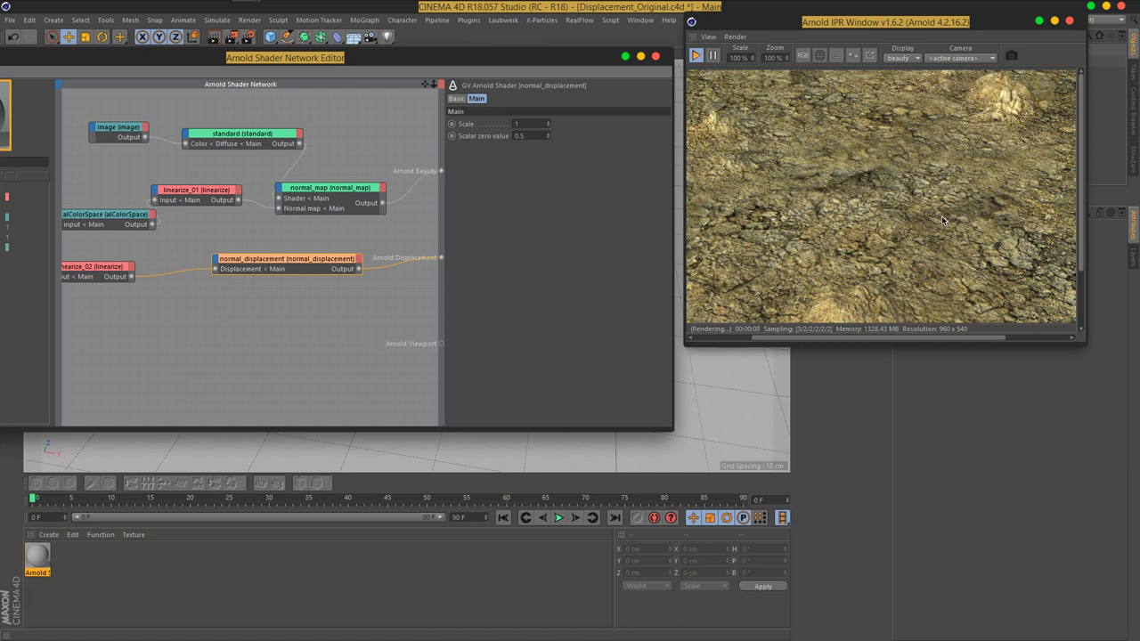
pyautogui.doubleClick(534, 137)
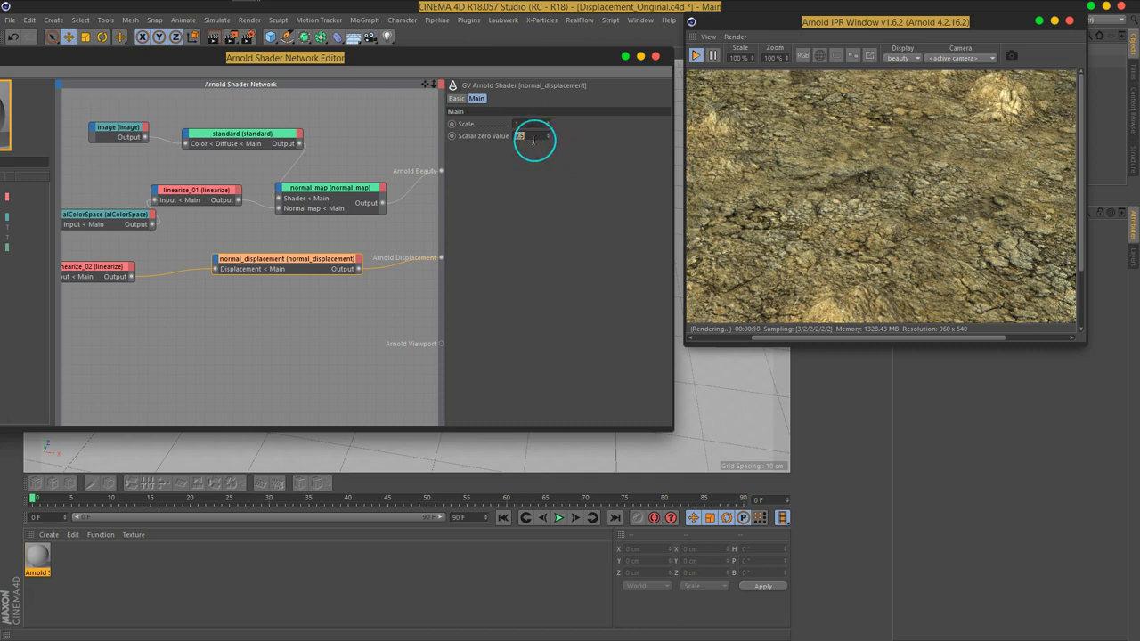
pyautogui.write('0.2')
pyautogui.press('Return')
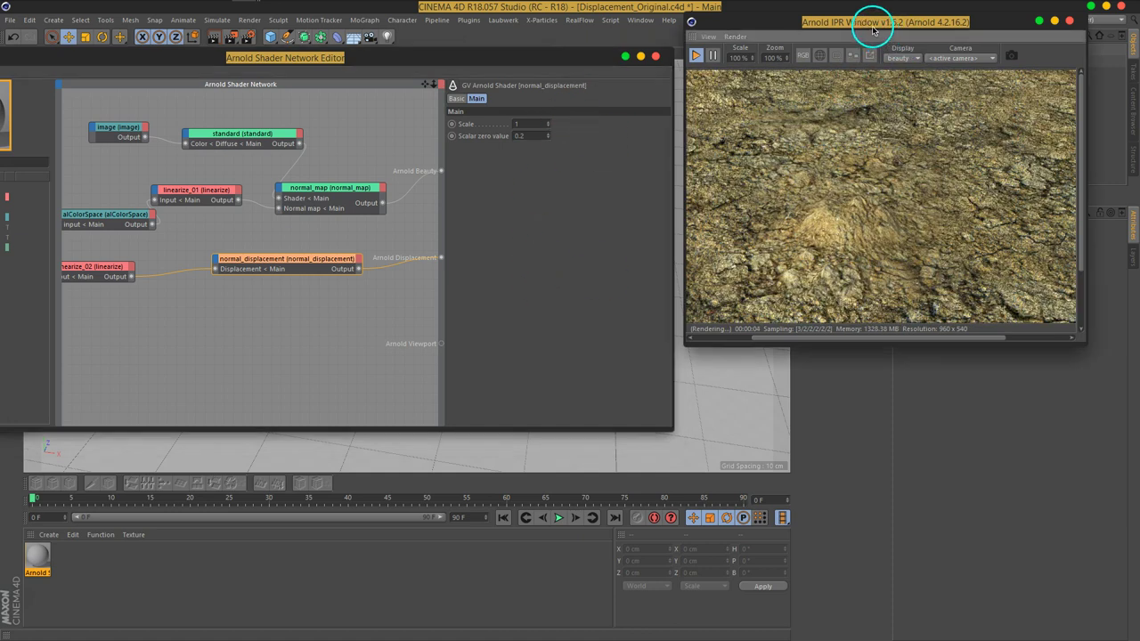
pyautogui.moveTo(870, 26); pyautogui.dragTo(535, 45)
pyautogui.click(980, 60)
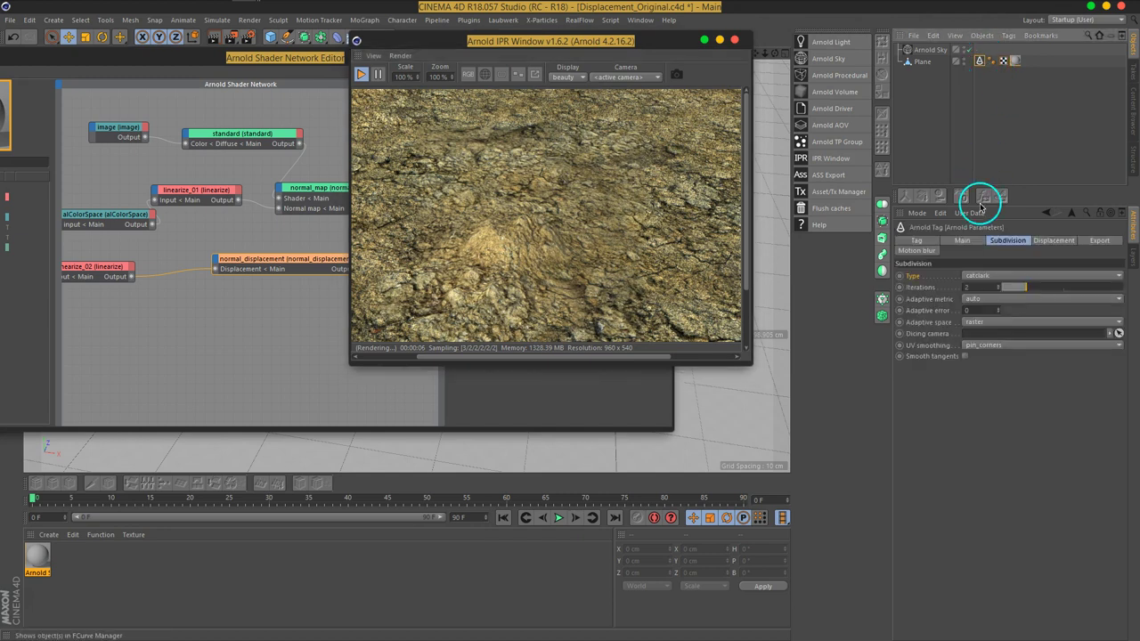
# Step: Set the Arnold tag's displacement Bounds padding to 0.2, viewing the terrain from a lower angle
pyautogui.click(1042, 240)
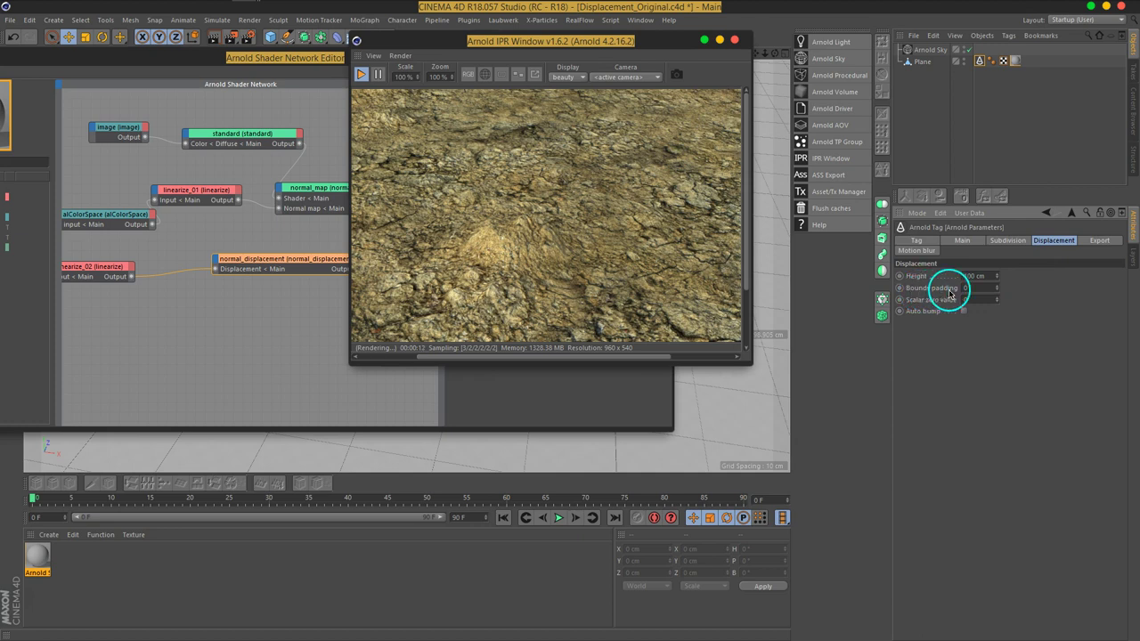
pyautogui.click(562, 164)
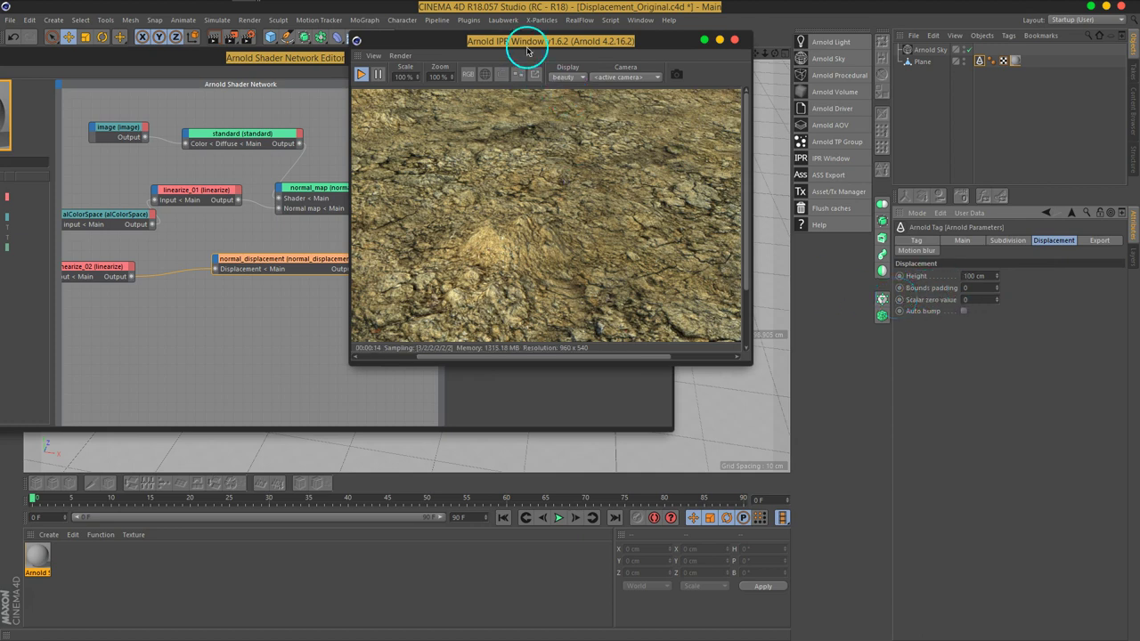
pyautogui.moveTo(526, 51)
pyautogui.mouseDown()
pyautogui.moveTo(903, 80)
pyautogui.moveTo(321, 308)
pyautogui.mouseUp()
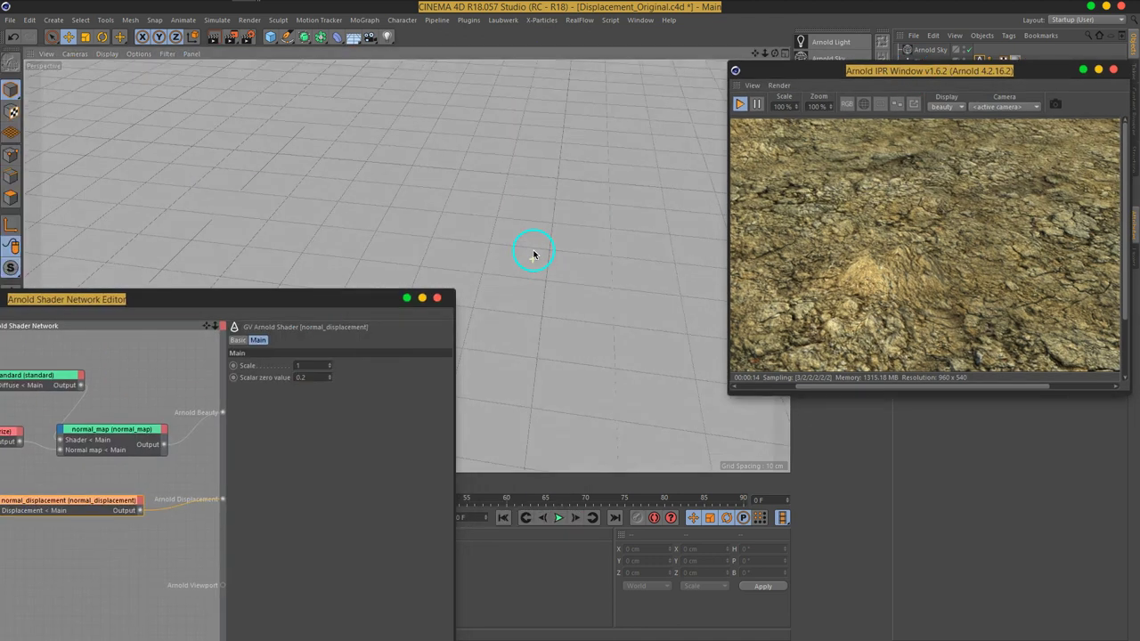
pyautogui.keyDown('alt'); pyautogui.moveTo(533, 255); pyautogui.dragTo(542, 223); pyautogui.keyUp('alt')
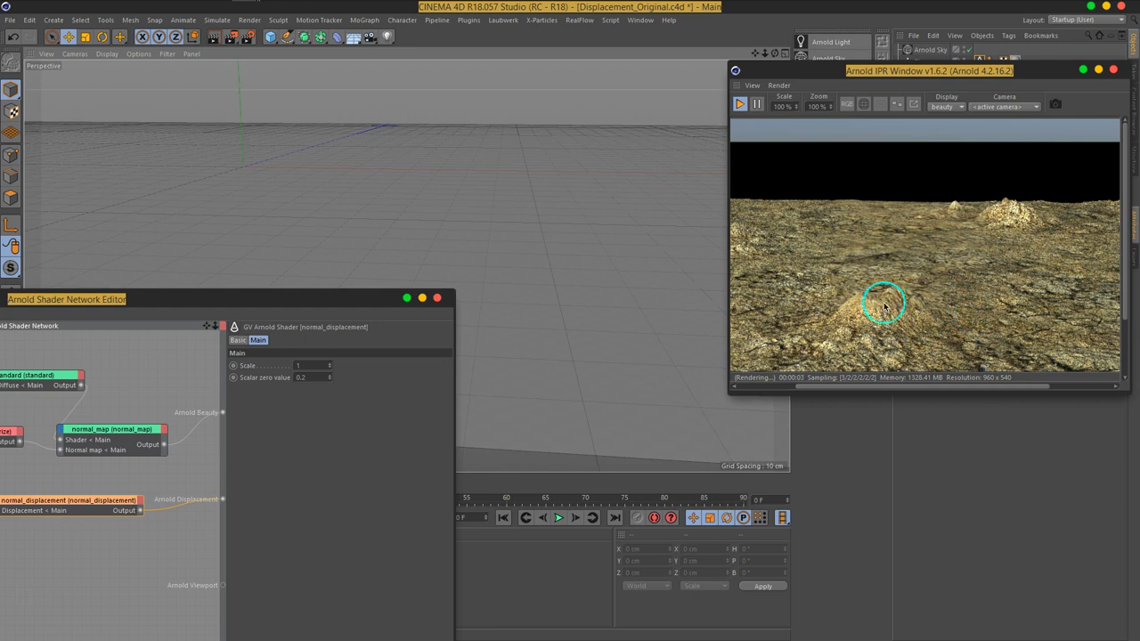
pyautogui.moveTo(929, 72); pyautogui.dragTo(533, 21)
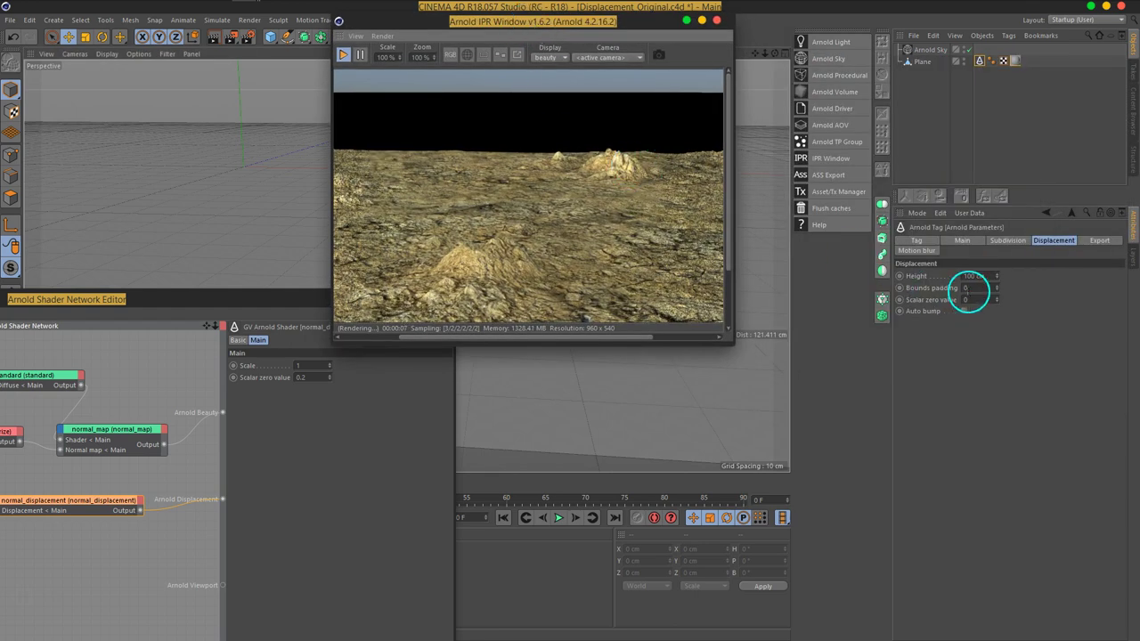
pyautogui.click(972, 288)
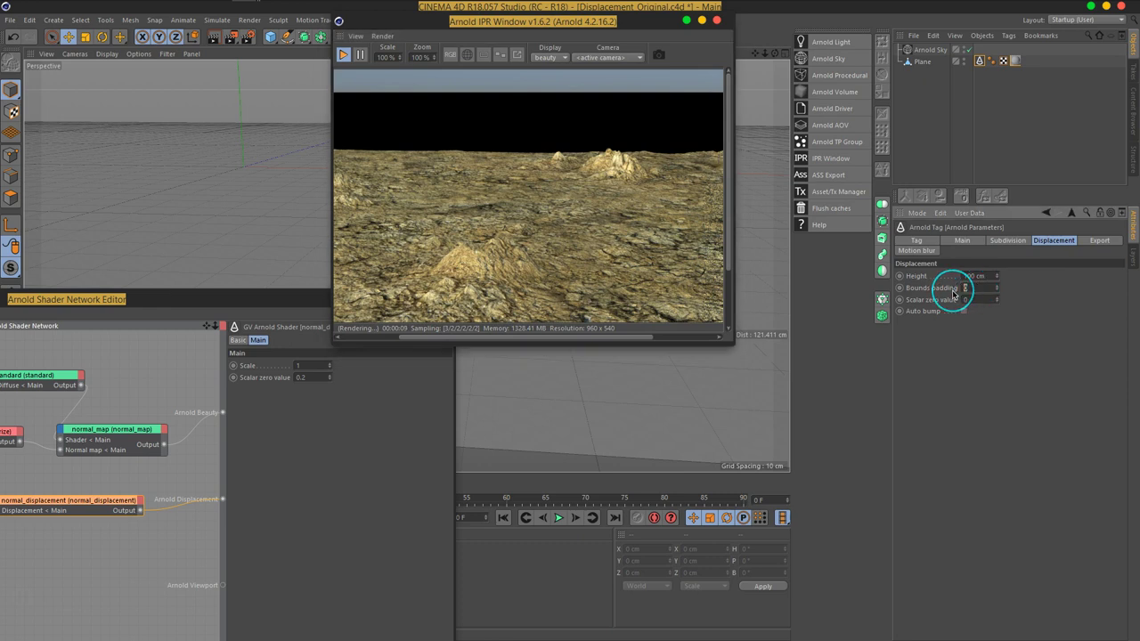
pyautogui.write('5')
pyautogui.press('Return')
pyautogui.click(623, 163)
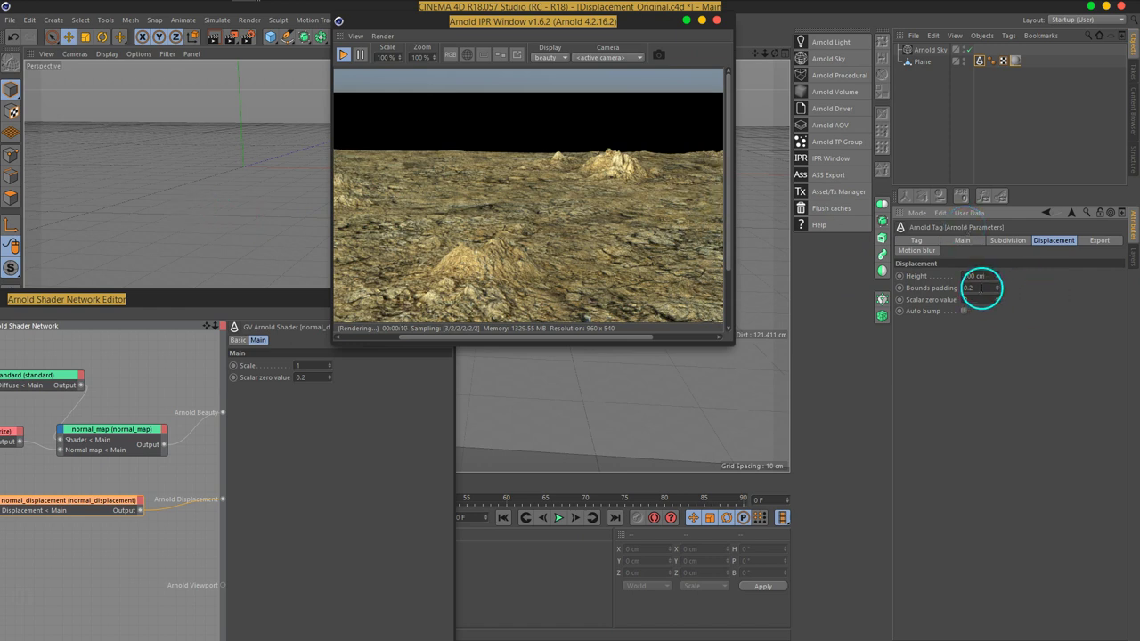
pyautogui.moveTo(611, 22); pyautogui.dragTo(887, 18)
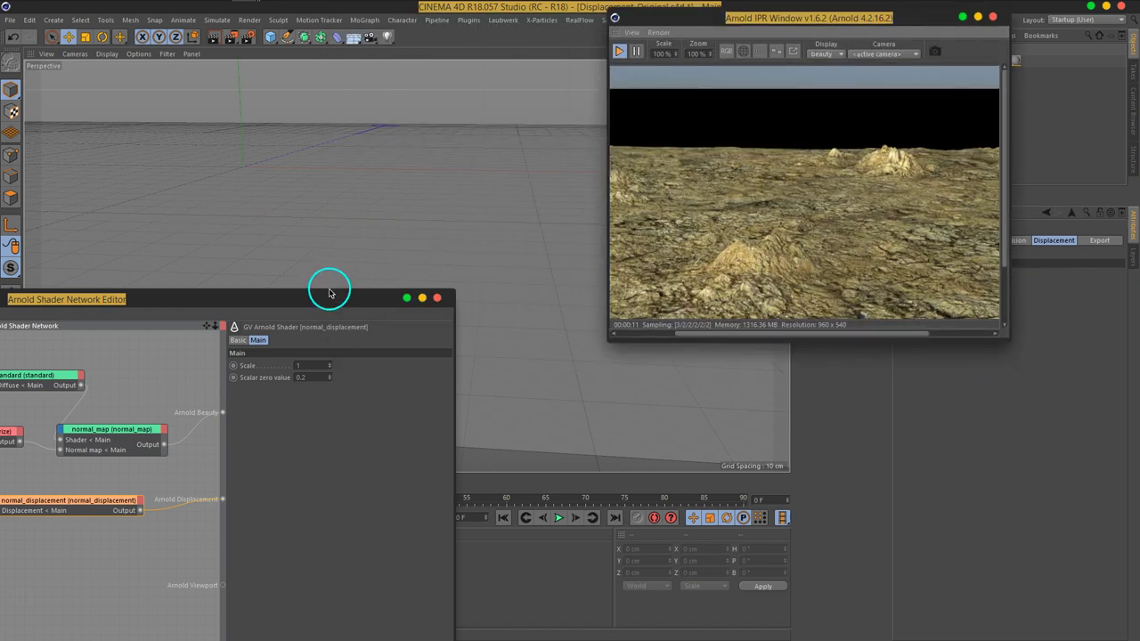
pyautogui.moveTo(330, 292); pyautogui.dragTo(516, 51)
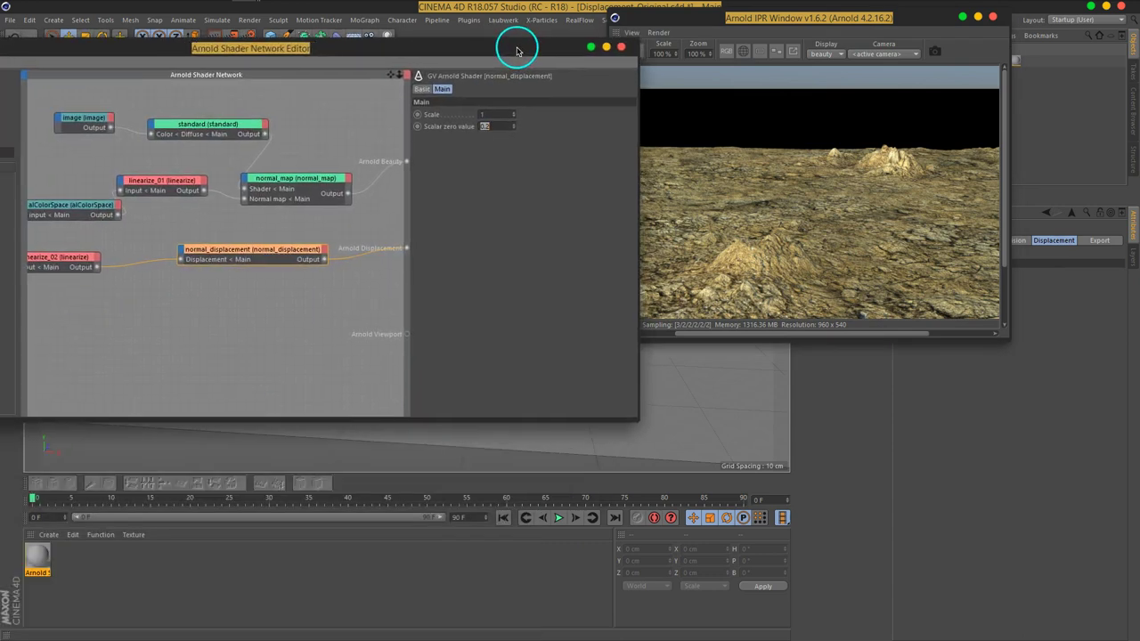
# Step: Disconnect alColorSpace_01 from linearize_02 and delete it
pyautogui.moveTo(211, 279); pyautogui.dragTo(348, 262, button='middle')
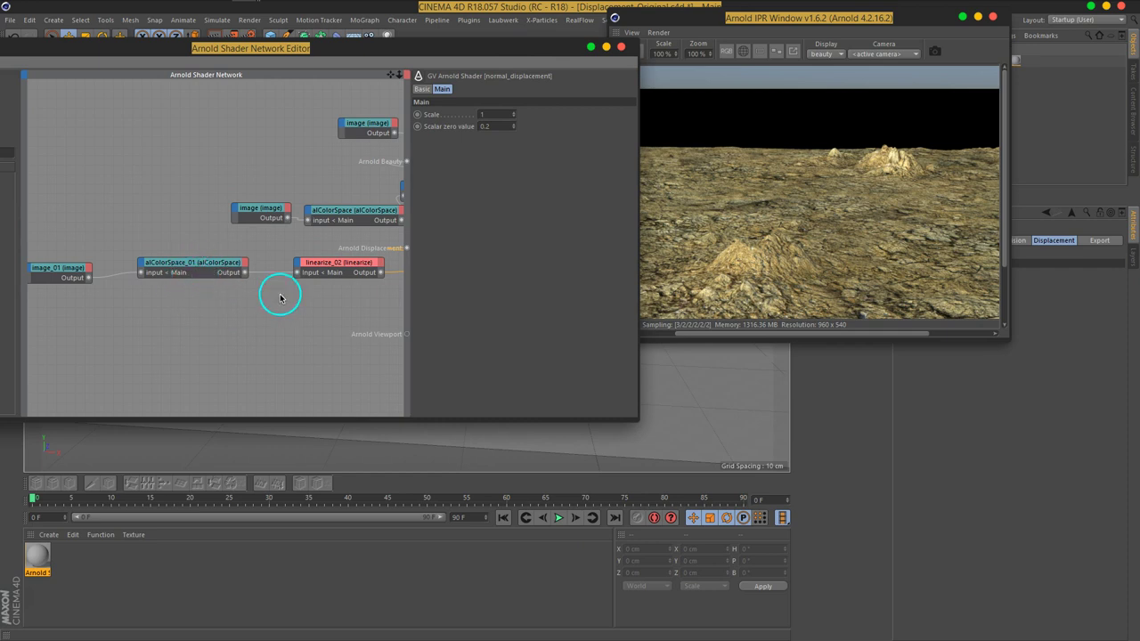
pyautogui.moveTo(362, 276); pyautogui.dragTo(314, 265, button='middle')
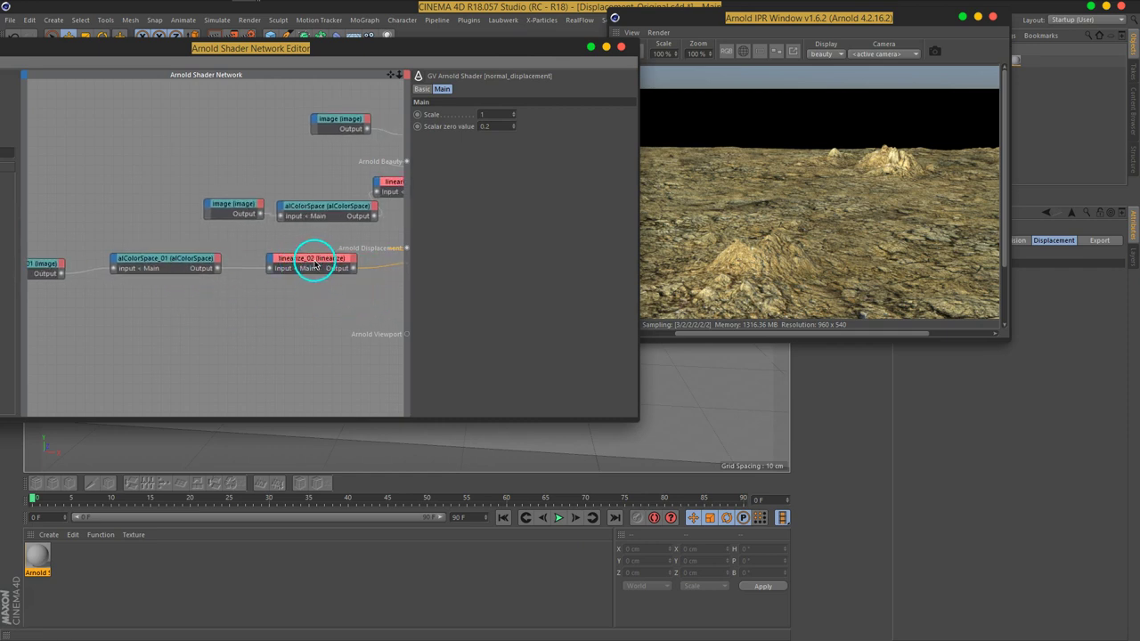
pyautogui.moveTo(216, 269); pyautogui.dragTo(233, 267)
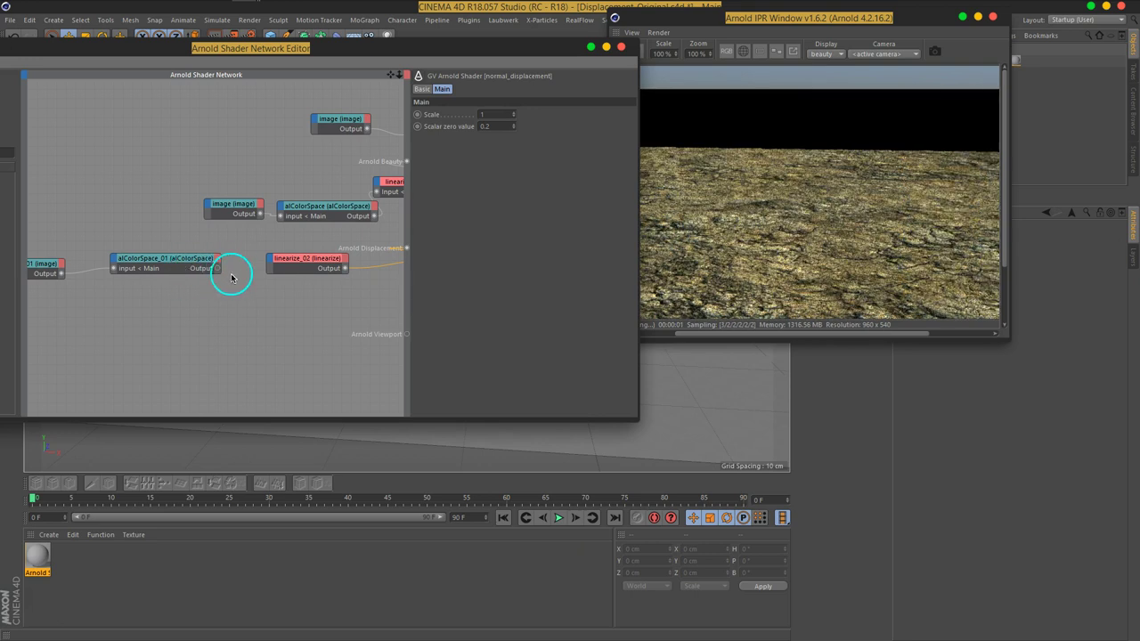
pyautogui.moveTo(173, 259); pyautogui.dragTo(187, 285)
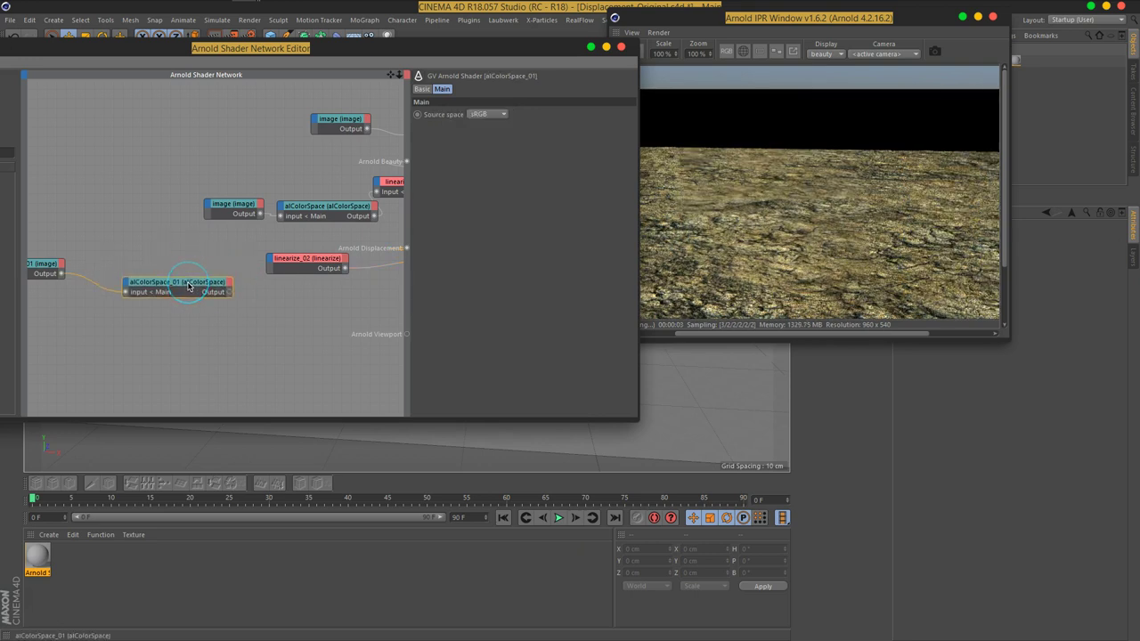
pyautogui.press('Delete')
# Step: Connect image_01's Output to linearize_02's Input and reselect normal_displacement
pyautogui.moveTo(62, 272); pyautogui.dragTo(150, 273)
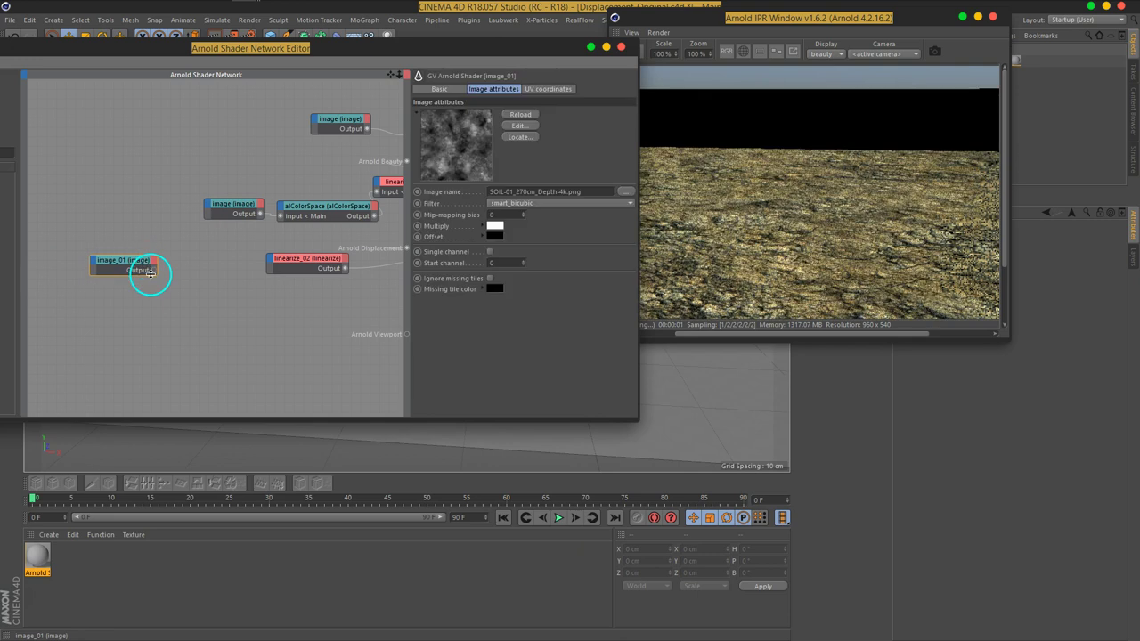
pyautogui.moveTo(258, 271); pyautogui.dragTo(322, 272)
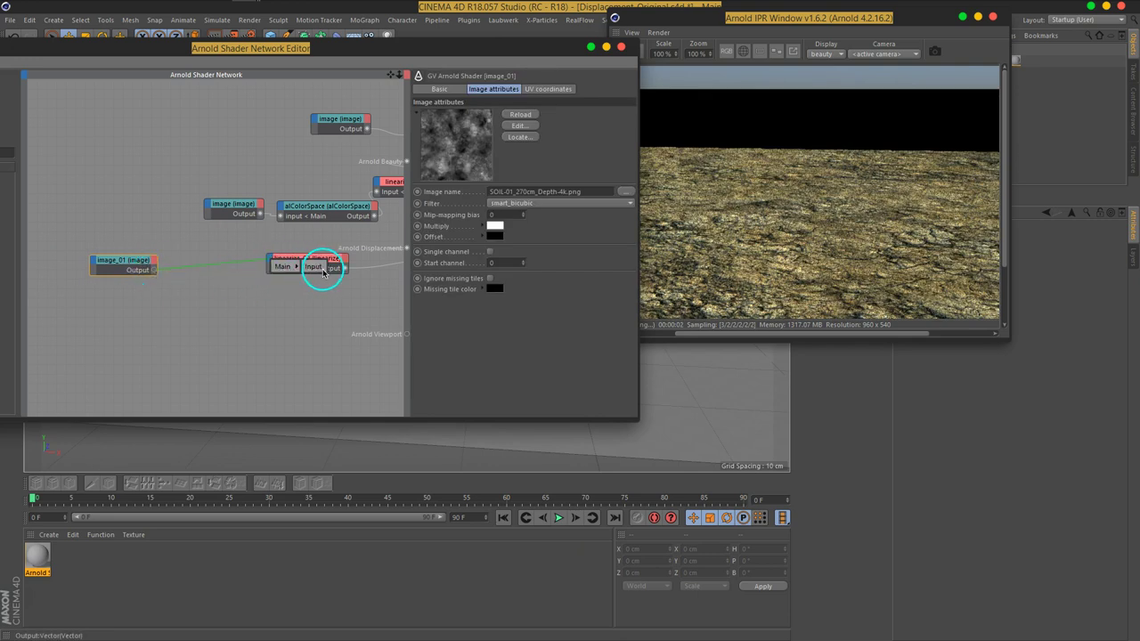
pyautogui.click(314, 267)
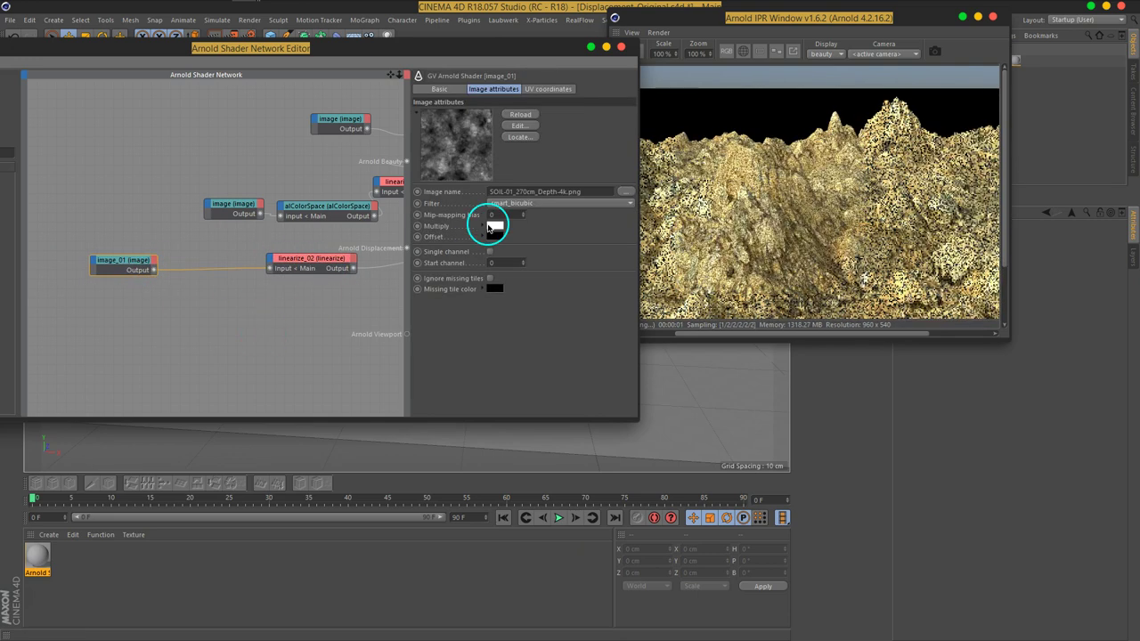
pyautogui.click(445, 157)
pyautogui.click(465, 158)
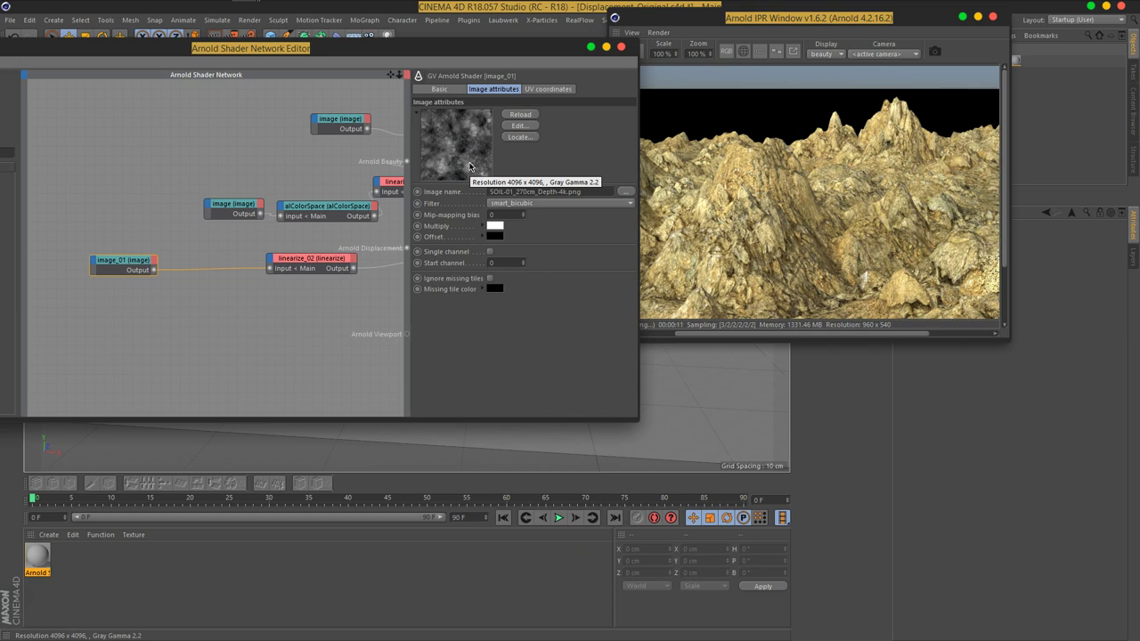
pyautogui.moveTo(372, 275)
pyautogui.mouseDown(button='middle')
pyautogui.moveTo(294, 279)
pyautogui.moveTo(264, 261)
pyautogui.mouseUp(button='middle')
pyautogui.click(271, 258)
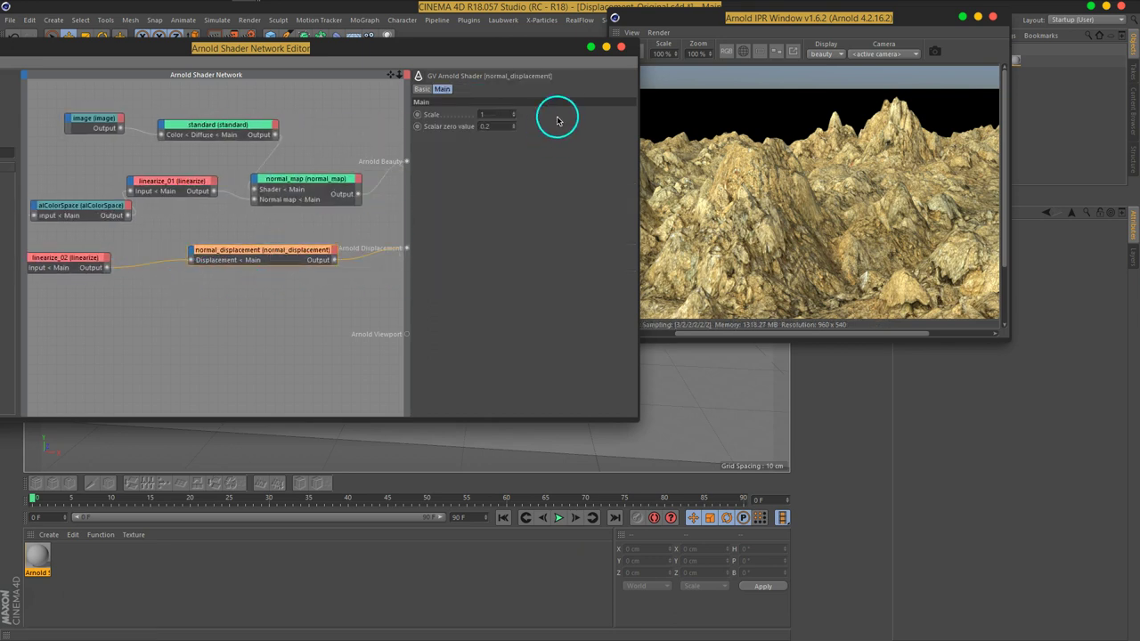
# Step: Lower the plane's Arnold tag displacement Height from 100 cm to 40 cm
pyautogui.moveTo(510, 60); pyautogui.dragTo(428, 55)
pyautogui.click(648, 132)
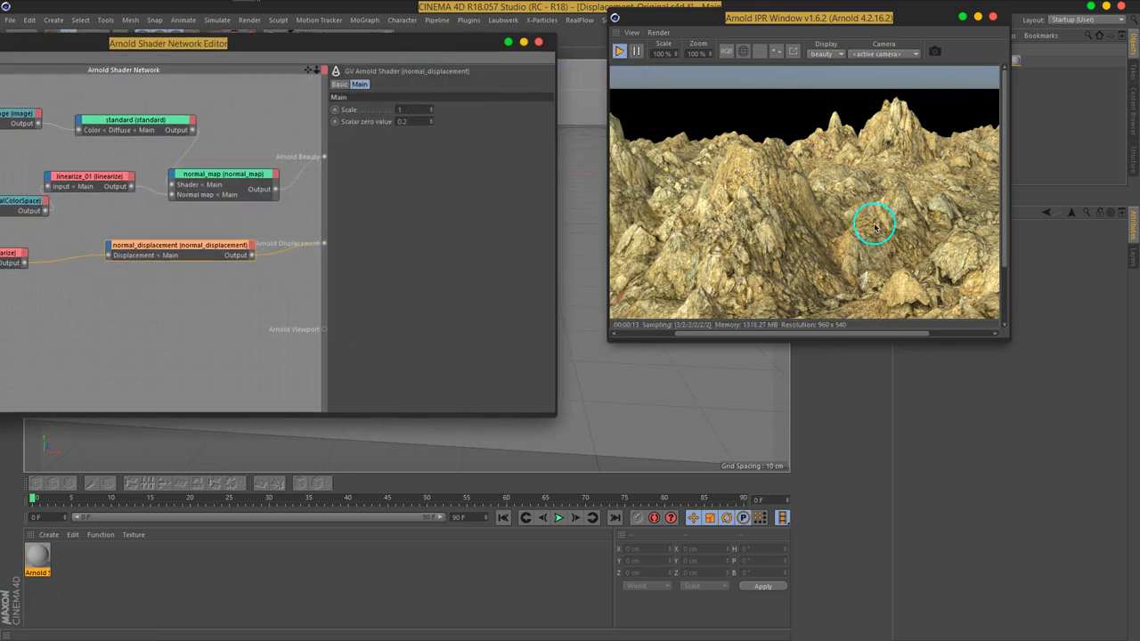
pyautogui.click(611, 382)
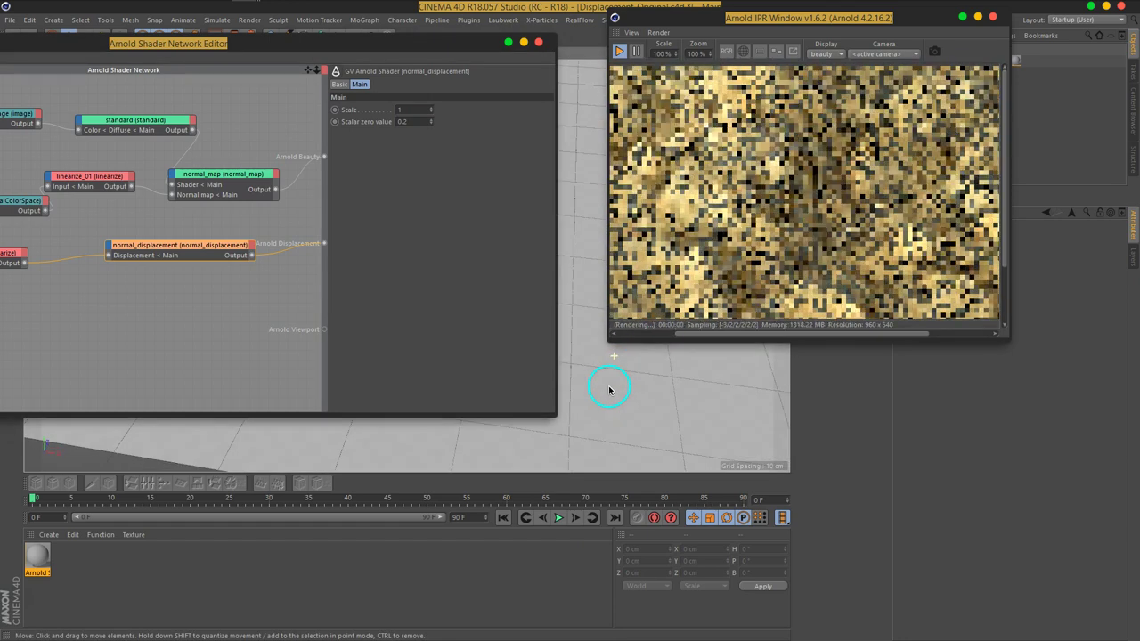
pyautogui.moveTo(618, 407); pyautogui.dragTo(629, 405)
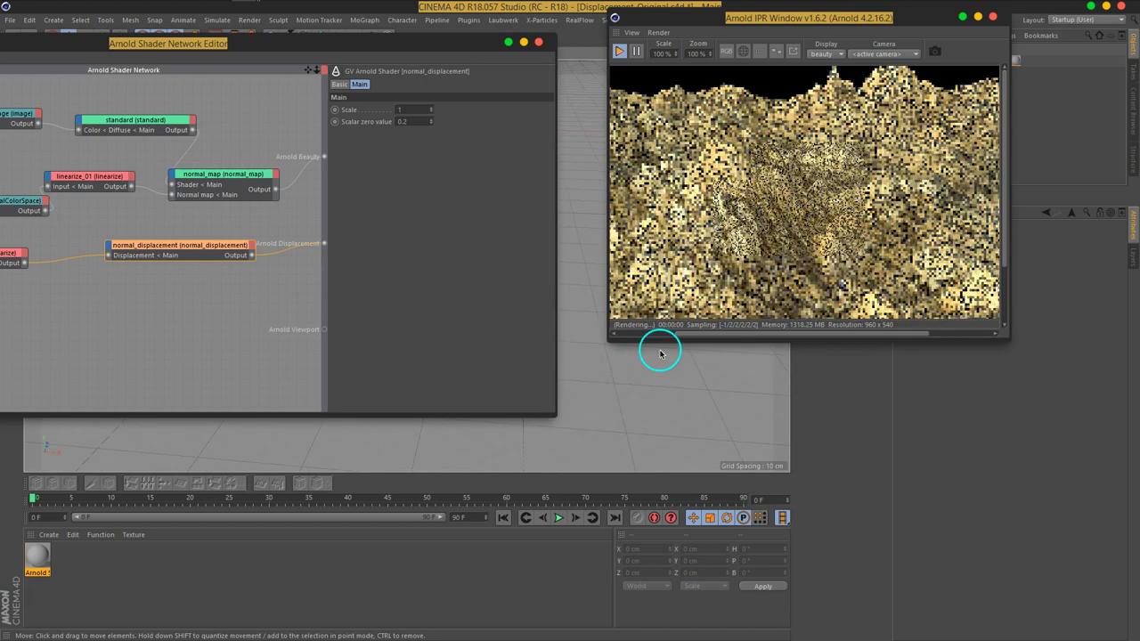
pyautogui.moveTo(758, 18); pyautogui.dragTo(519, 32)
pyautogui.click(978, 60)
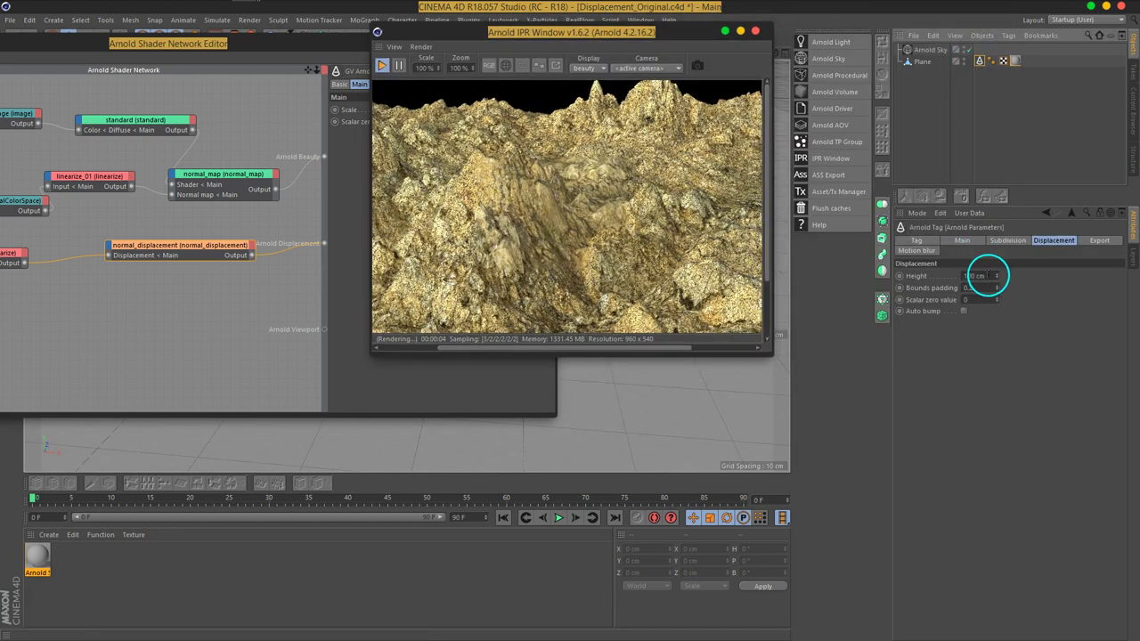
pyautogui.click(974, 277)
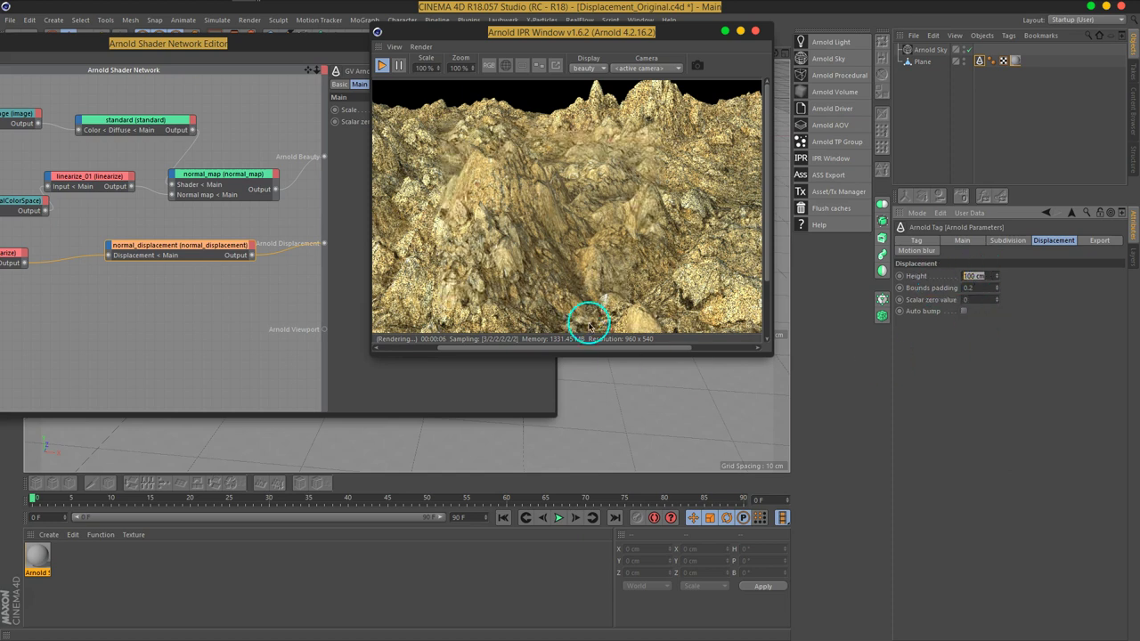
pyautogui.write('30')
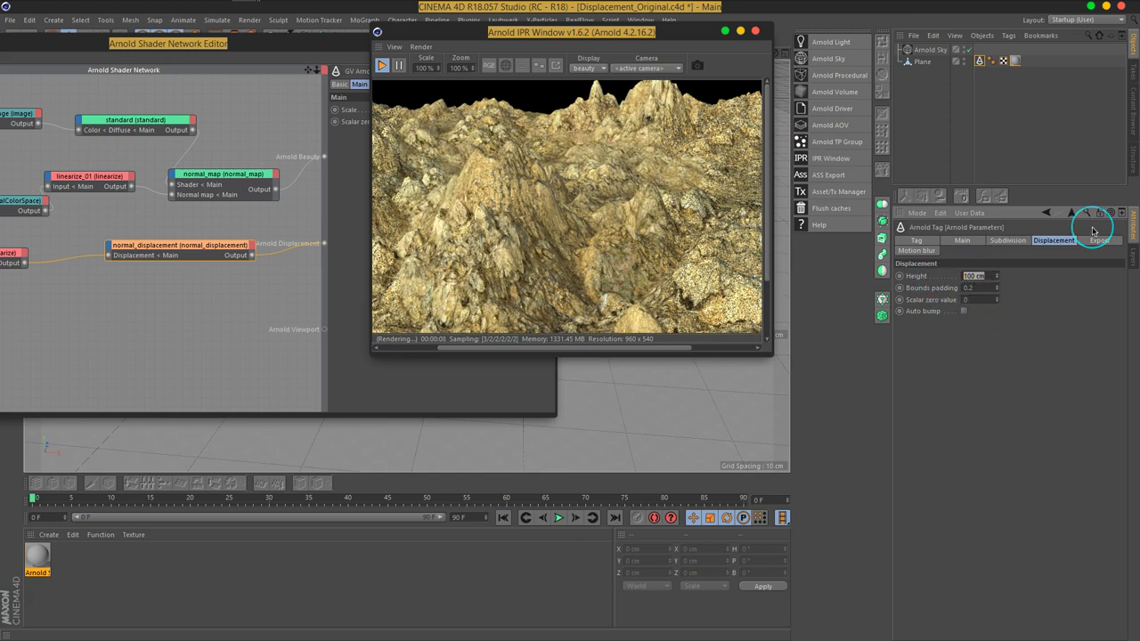
pyautogui.press('Return')
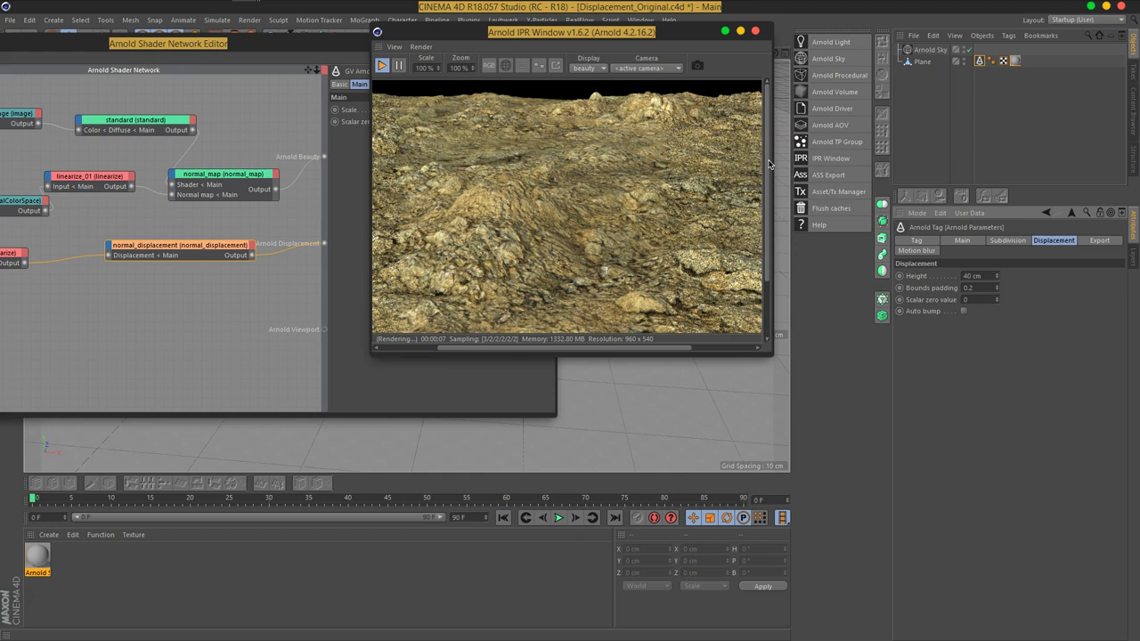
pyautogui.moveTo(546, 40); pyautogui.dragTo(814, 42)
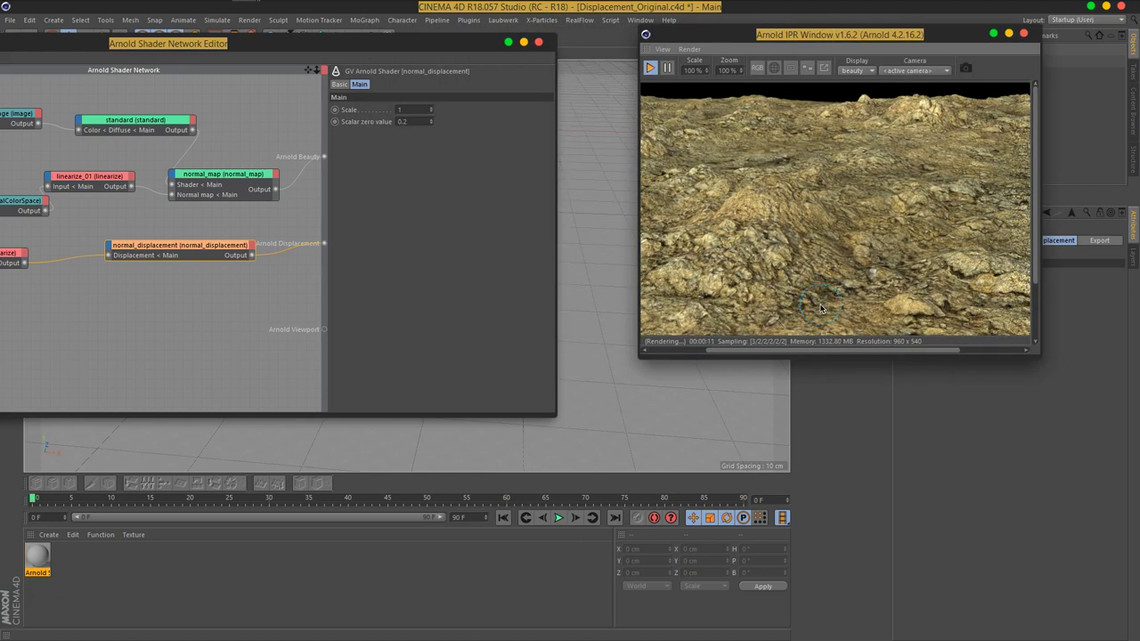
# Step: Set normal_displacement Scale to 0.5 and reselect the plane's Arnold tag
pyautogui.doubleClick(412, 108)
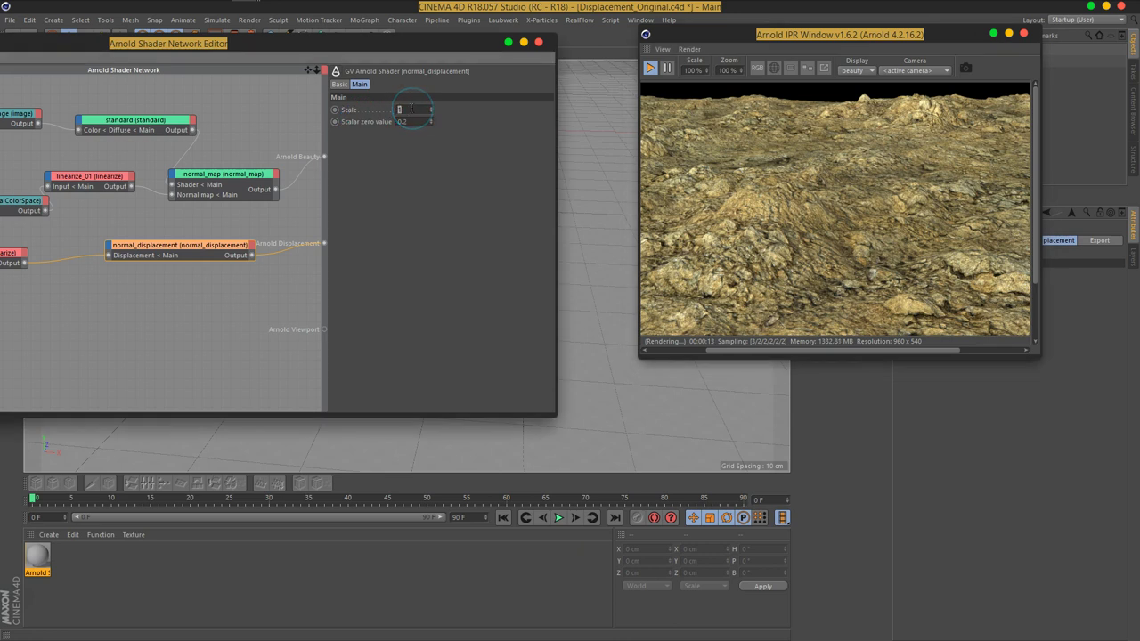
pyautogui.write('.5')
pyautogui.write('0.5')
pyautogui.press('Return')
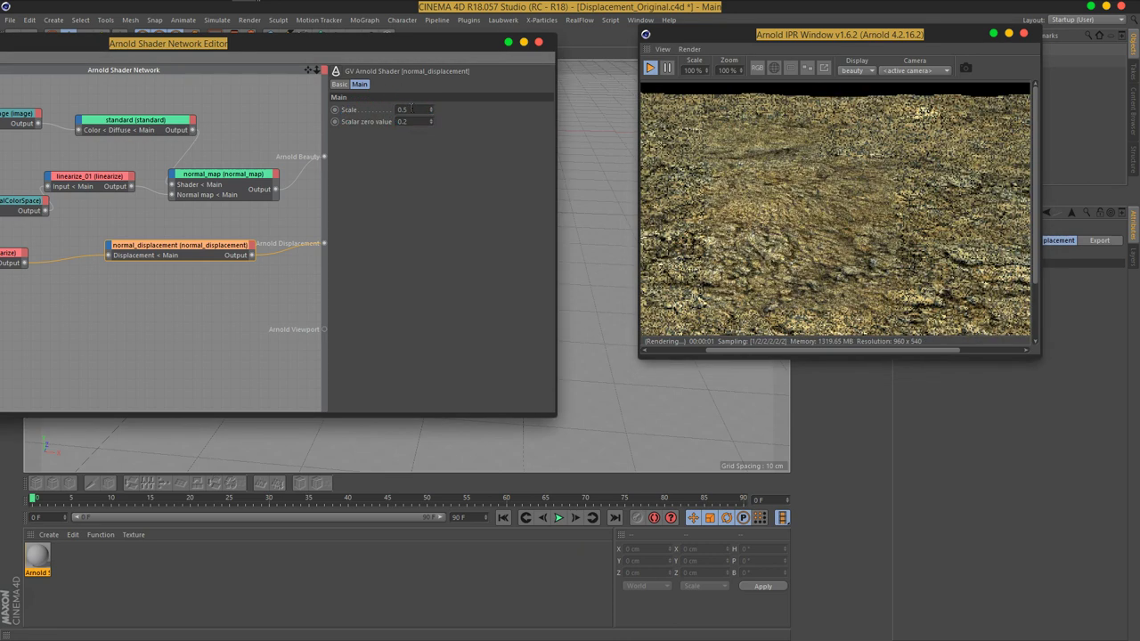
pyautogui.click(736, 257)
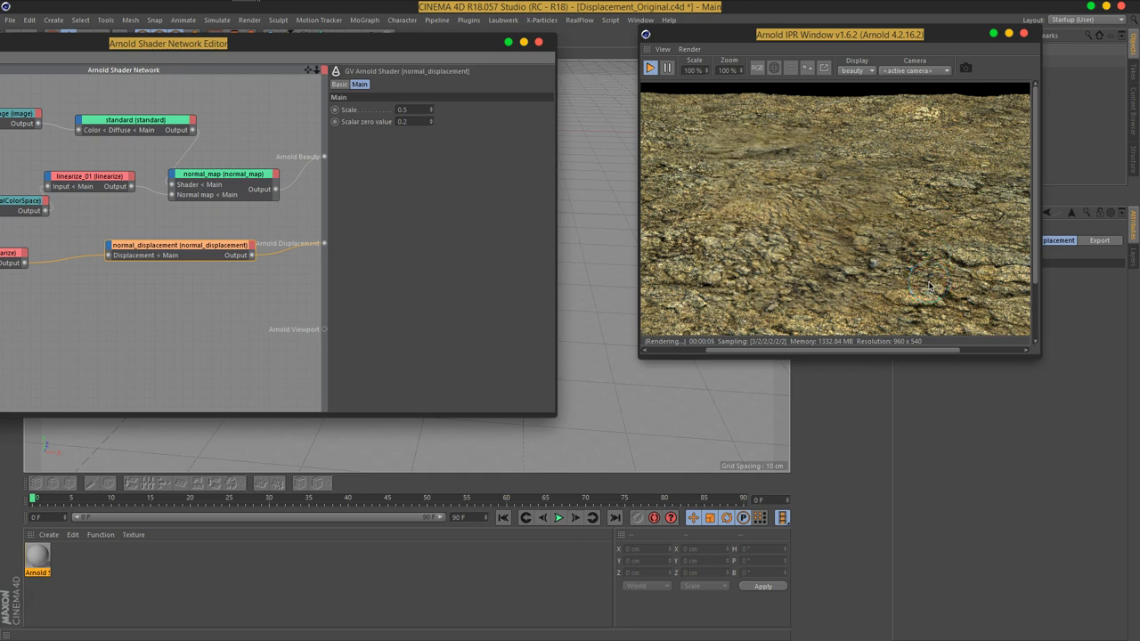
pyautogui.doubleClick(422, 110)
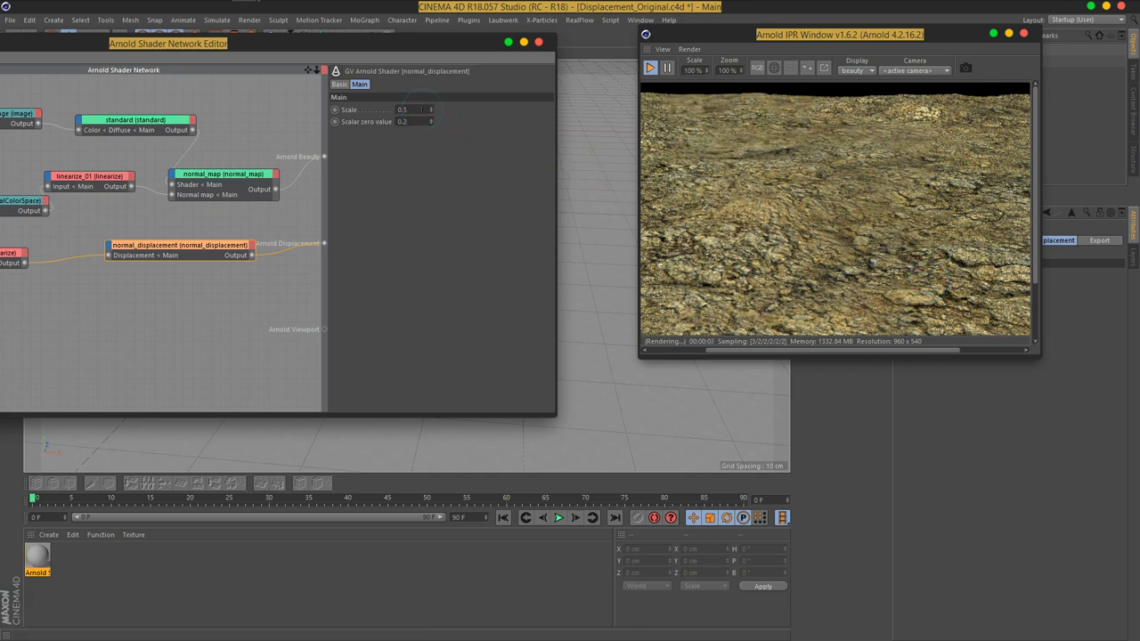
pyautogui.moveTo(738, 38); pyautogui.dragTo(507, 39)
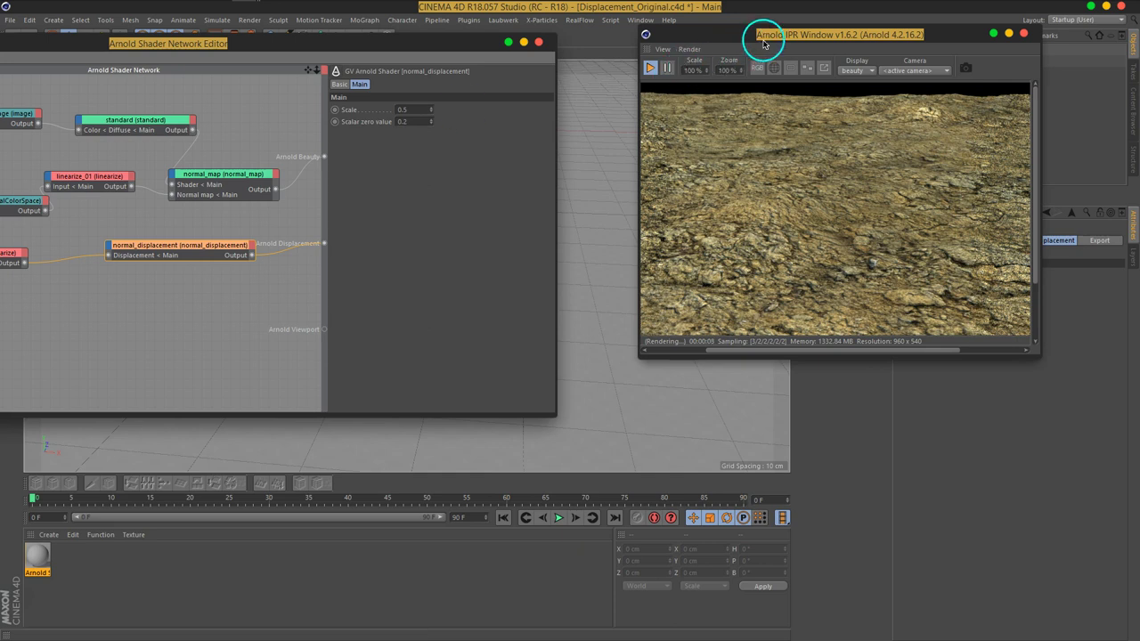
pyautogui.click(980, 60)
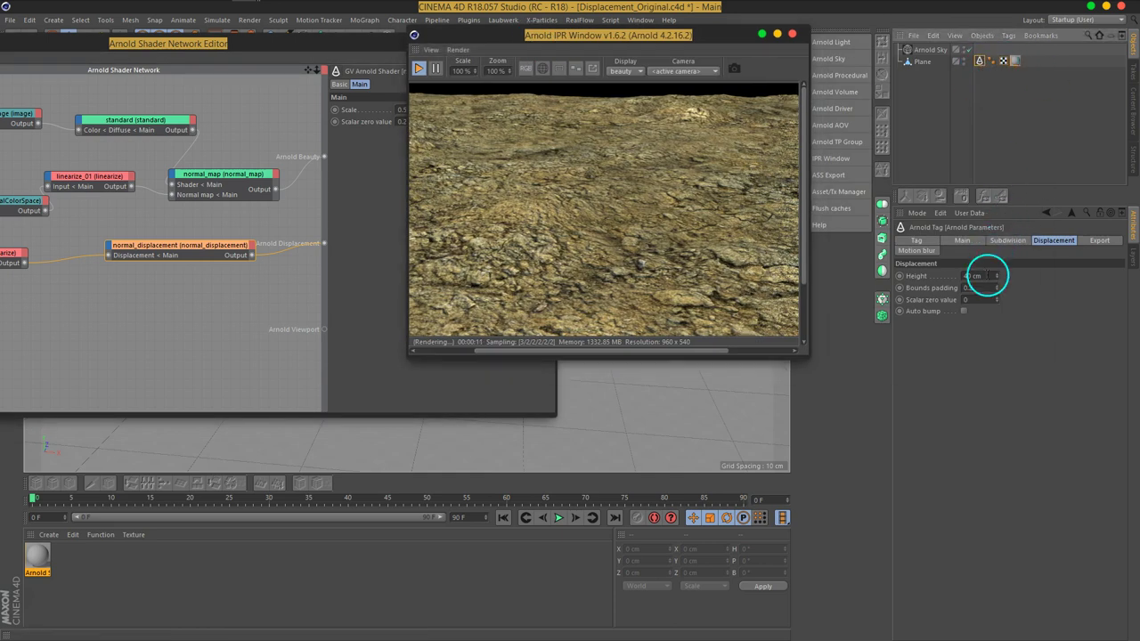
# Step: Restore the displacement Height to 100 cm and switch to the tag's Subdivision settings
pyautogui.doubleClick(973, 276)
pyautogui.write('100')
pyautogui.press('Return')
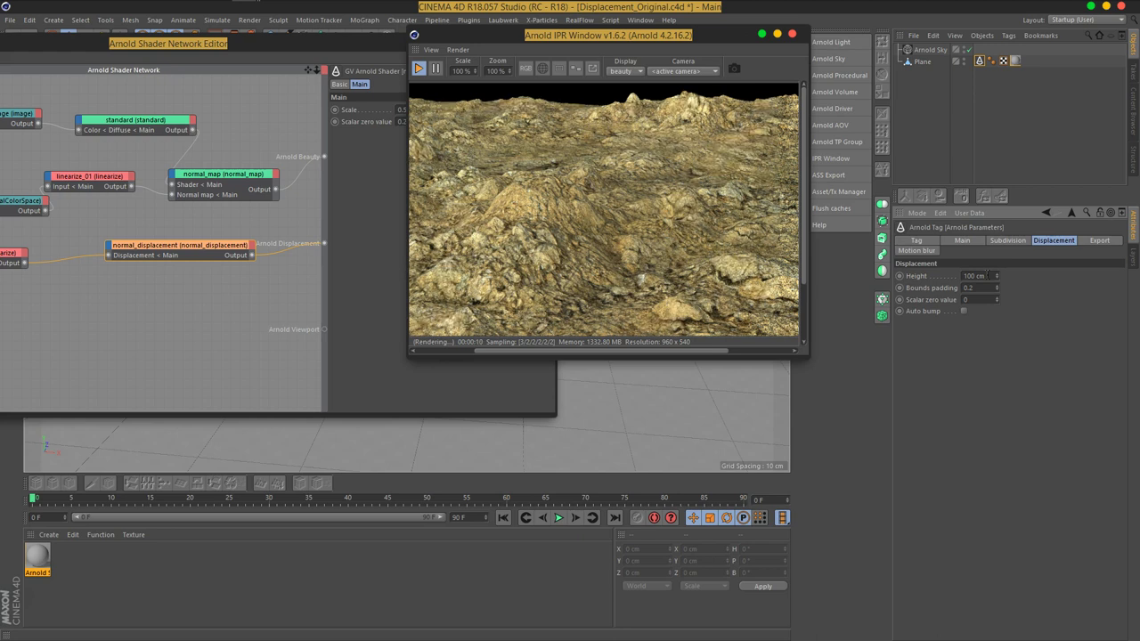
pyautogui.moveTo(574, 40); pyautogui.dragTo(552, 58)
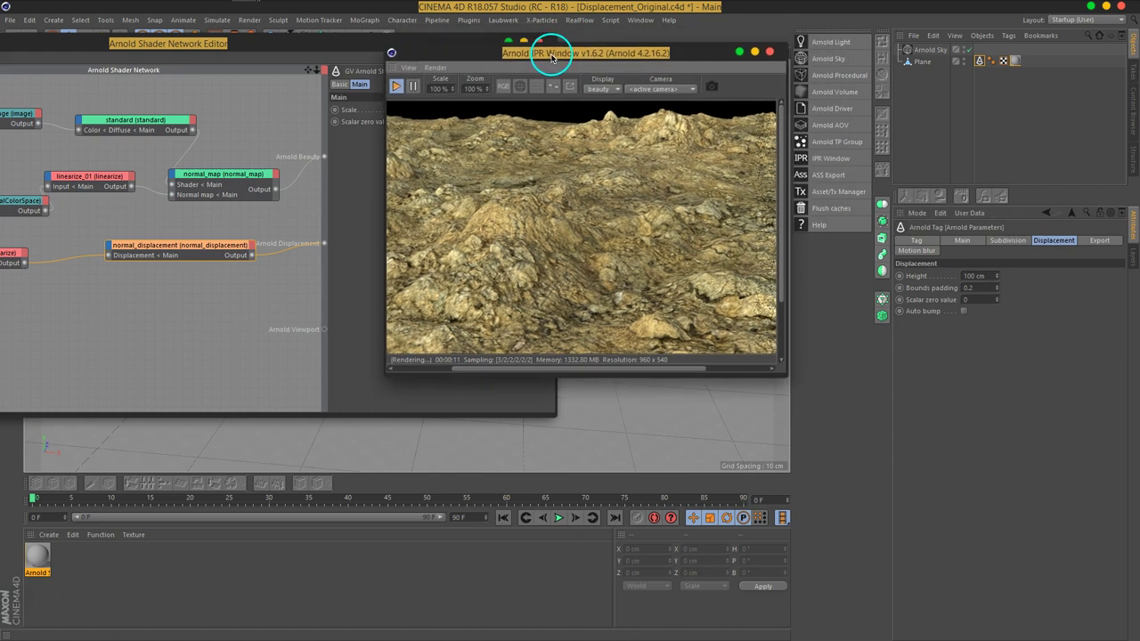
pyautogui.click(949, 77)
pyautogui.click(987, 65)
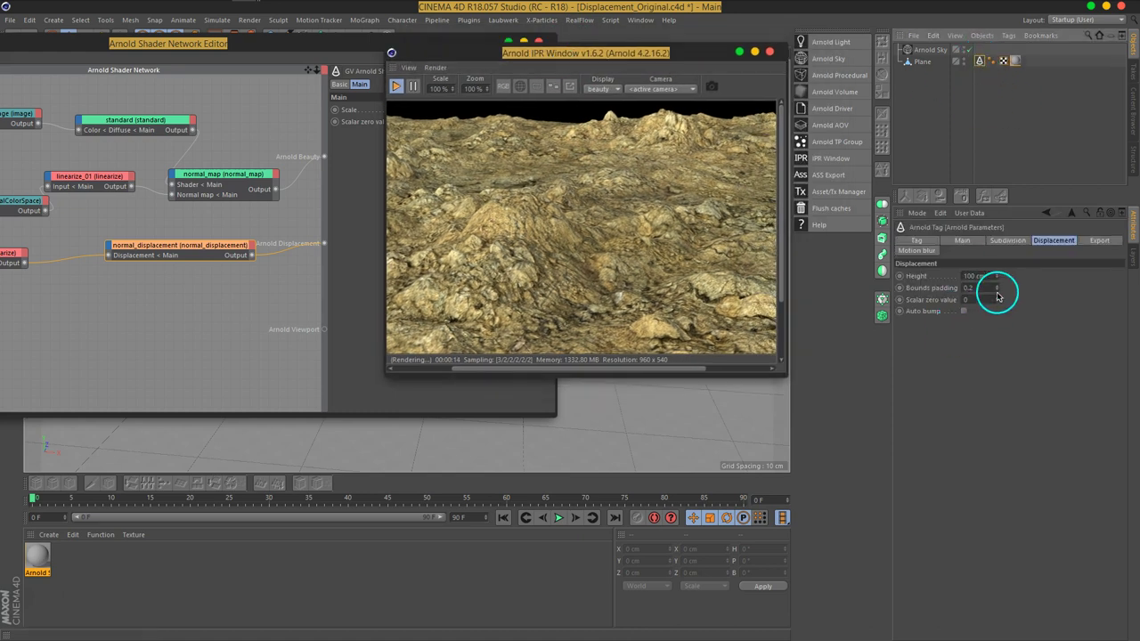
pyautogui.click(1009, 240)
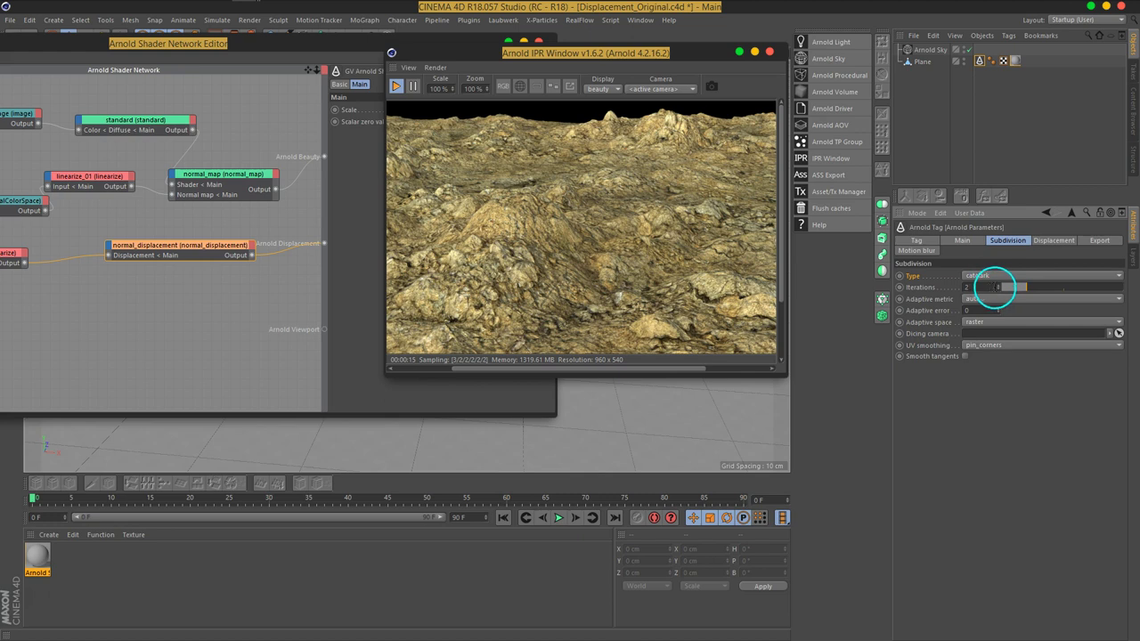
# Step: Raise Subdivision Iterations to 3 and set the displacement Height to 50 cm
pyautogui.click(997, 288)
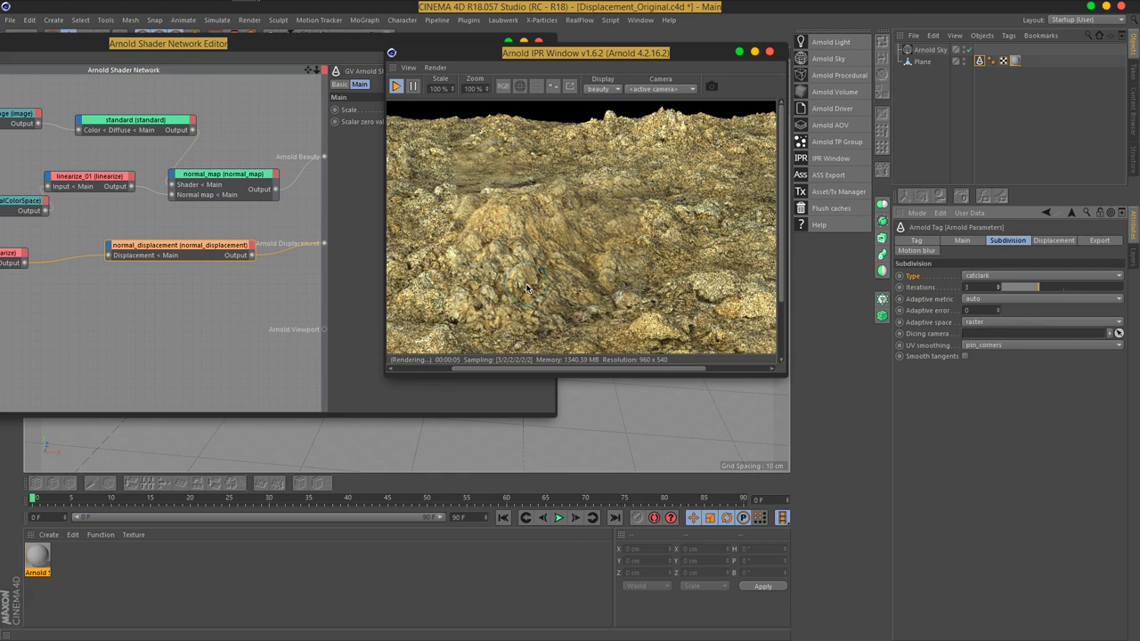
pyautogui.click(979, 60)
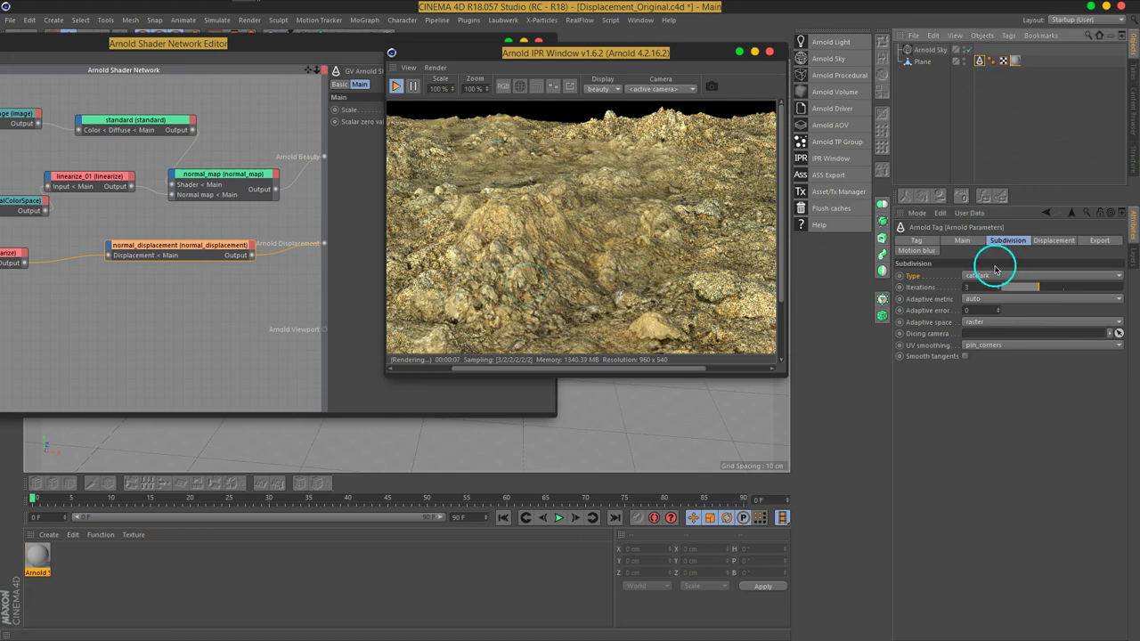
pyautogui.click(964, 241)
pyautogui.click(1049, 240)
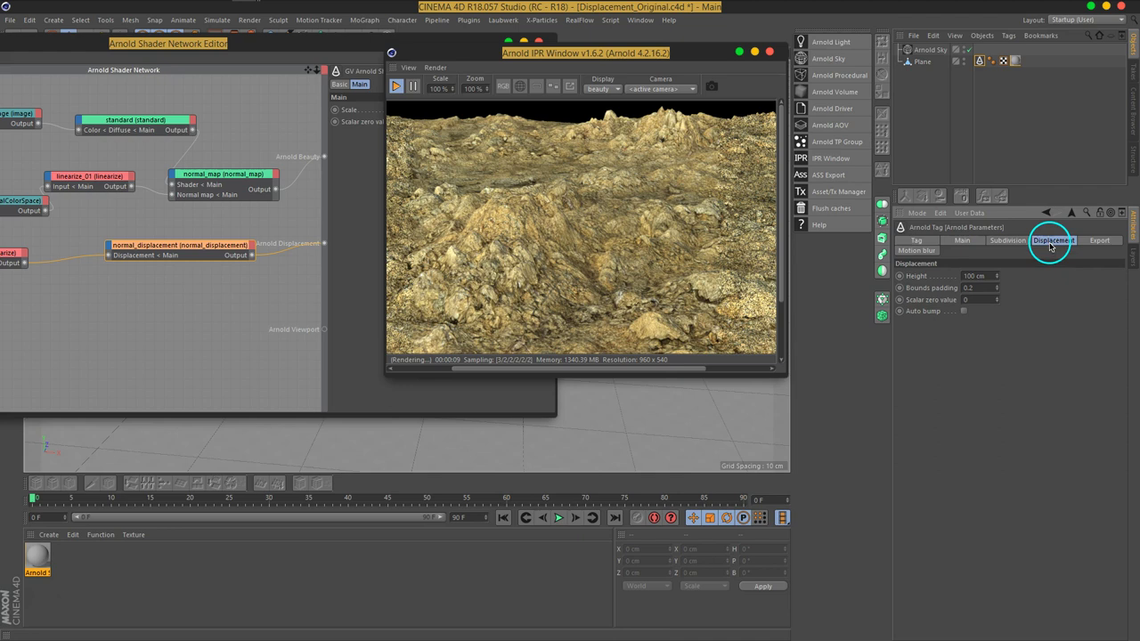
pyautogui.doubleClick(979, 275)
pyautogui.write('50')
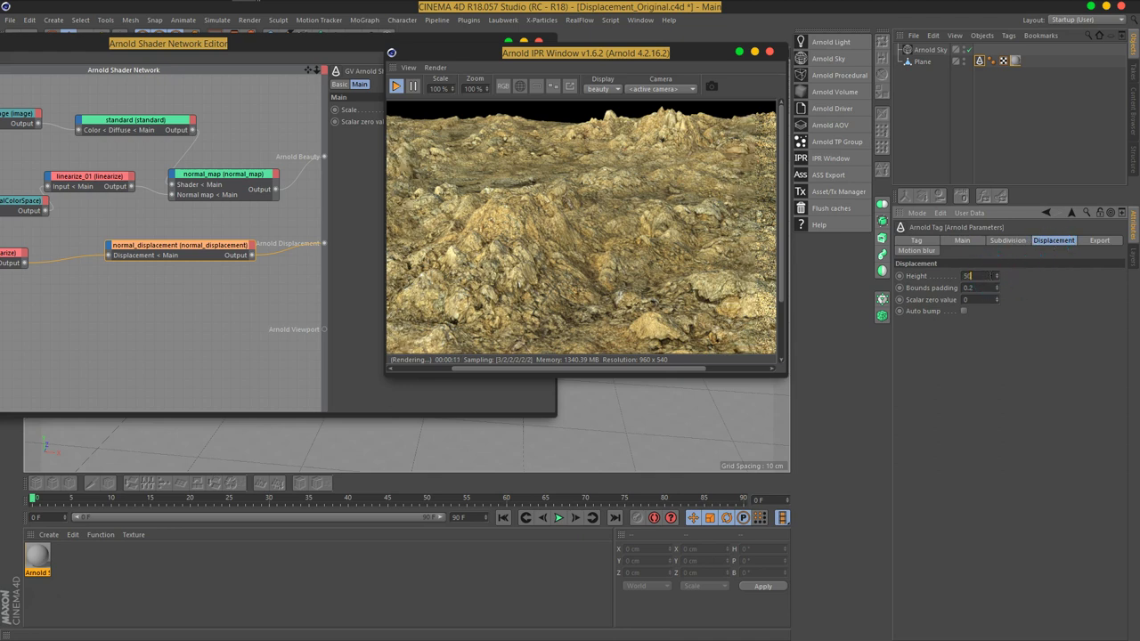
# Step: Set the normal_displacement shader Scale back to 1
pyautogui.click(207, 249)
pyautogui.click(402, 111)
pyautogui.write('1')
pyautogui.press('Return')
# Step: Bring the IPR render preview forward and move it to the right
pyautogui.click(636, 83)
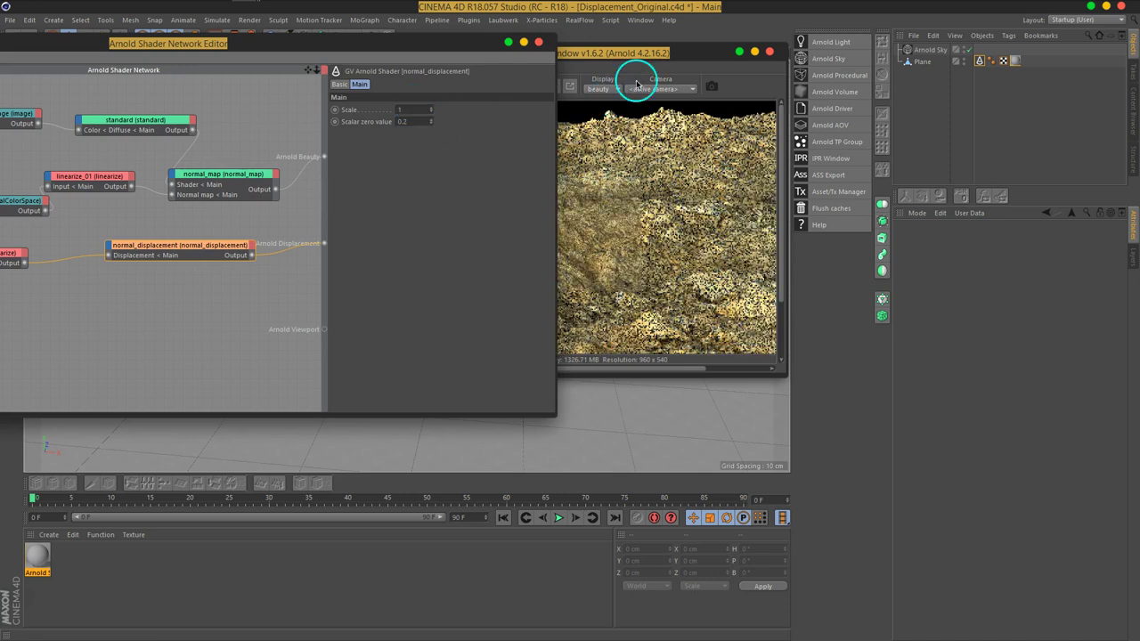
pyautogui.moveTo(611, 51); pyautogui.dragTo(886, 45)
pyautogui.click(793, 177)
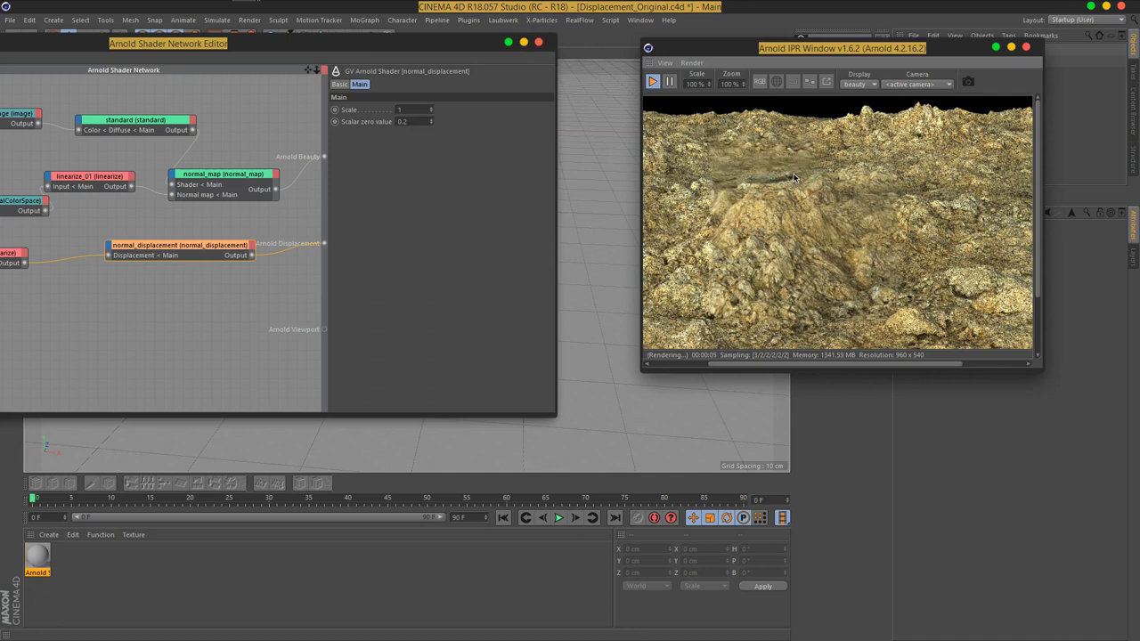
# Step: Change the normal_displacement Scalar zero value from 0.2 to 0.3 and watch the terrain re-render
pyautogui.click(412, 122)
pyautogui.write('0.3')
pyautogui.press('Return')
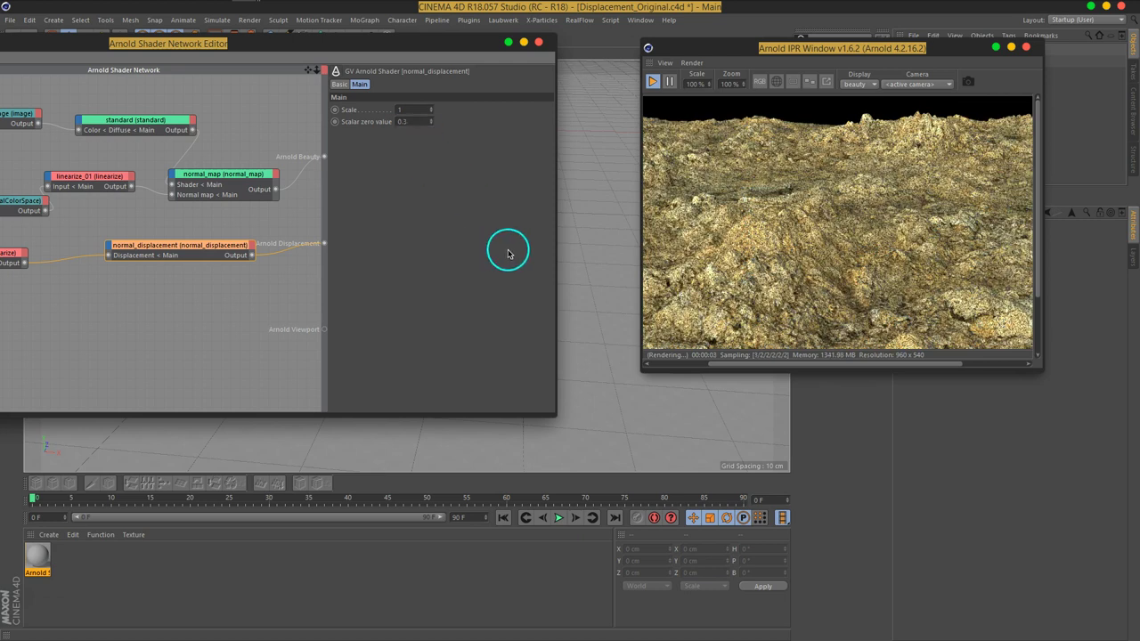
pyautogui.click(599, 229)
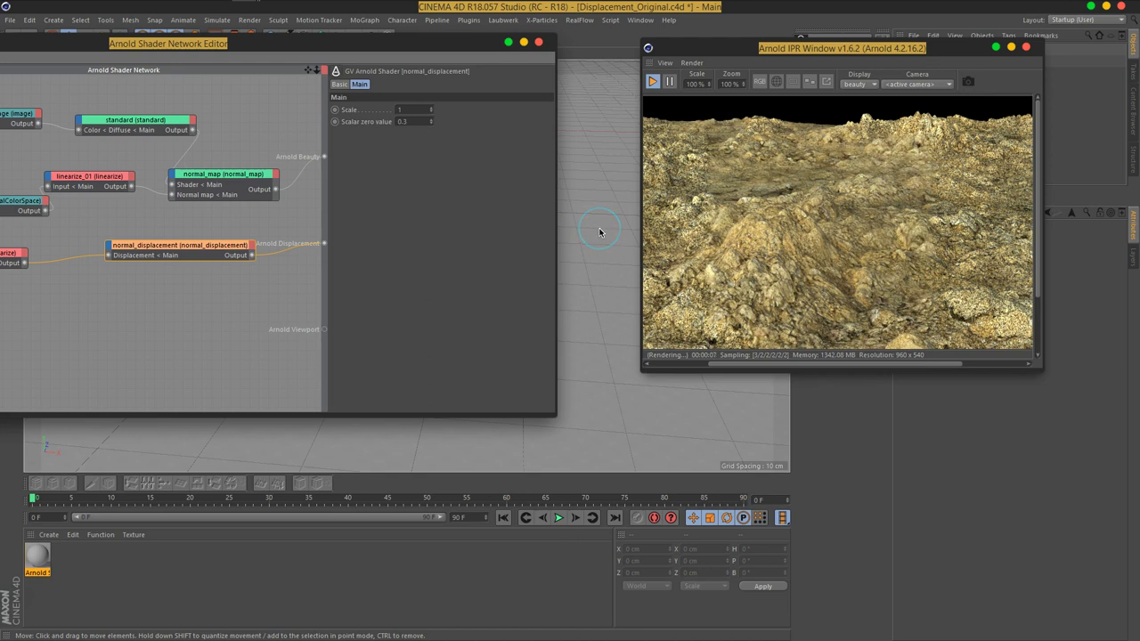
pyautogui.click(599, 229)
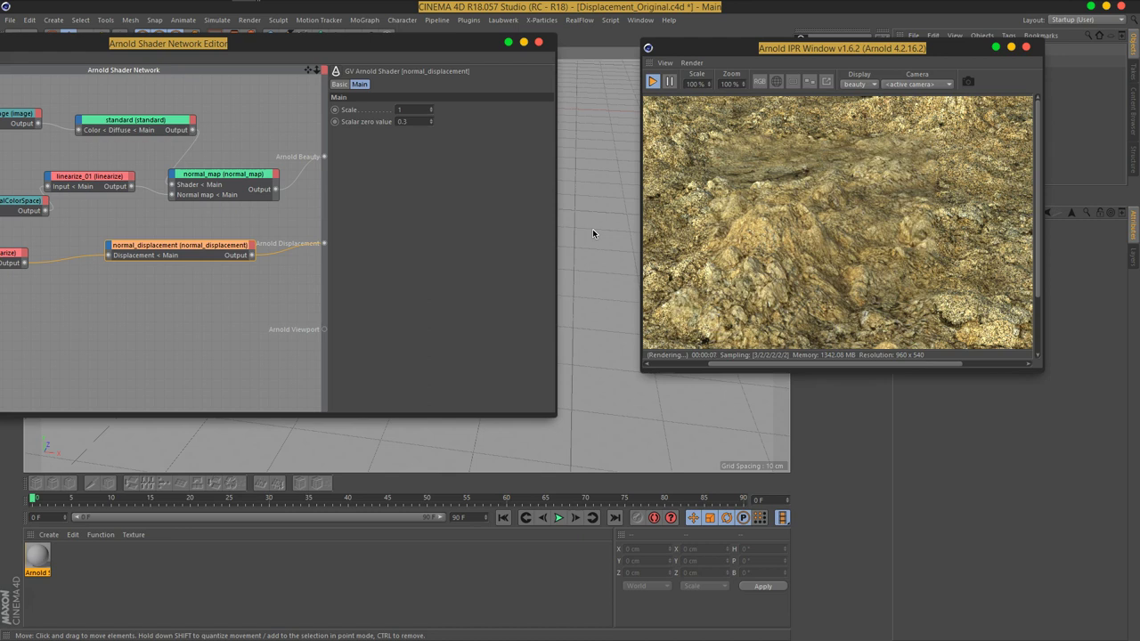
pyautogui.moveTo(304, 43); pyautogui.dragTo(590, 41)
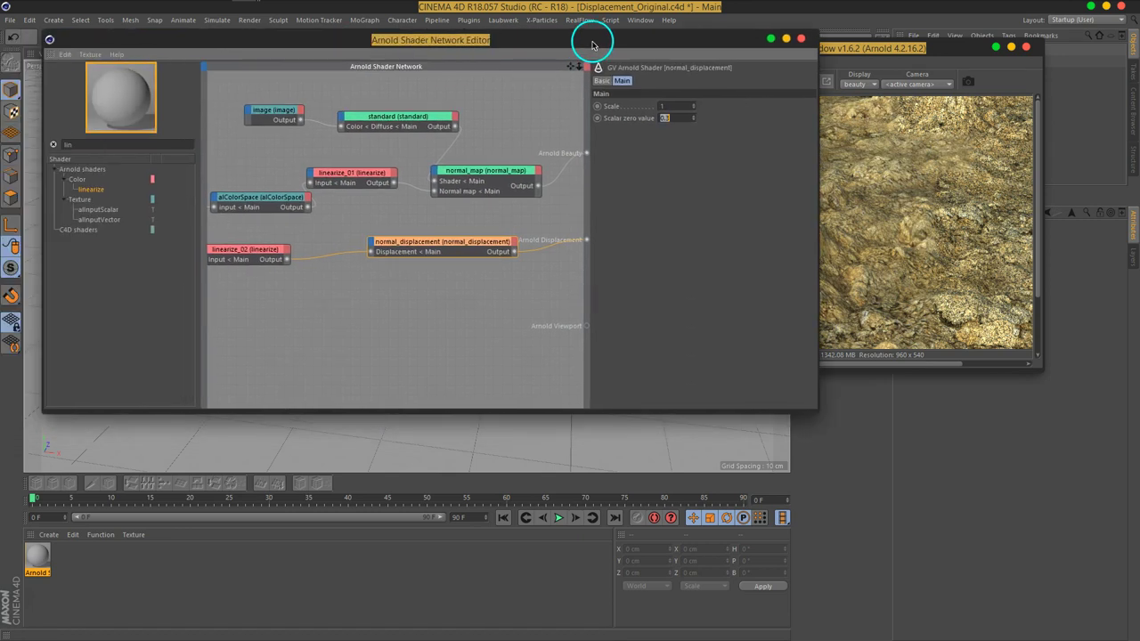
# Step: Move the color texture and normal map image nodes to the left of the network
pyautogui.moveTo(311, 198)
pyautogui.mouseDown(button='middle')
pyautogui.moveTo(445, 190)
pyautogui.moveTo(466, 216)
pyautogui.moveTo(387, 222)
pyautogui.moveTo(427, 186)
pyautogui.mouseUp(button='middle')
pyautogui.click(395, 125)
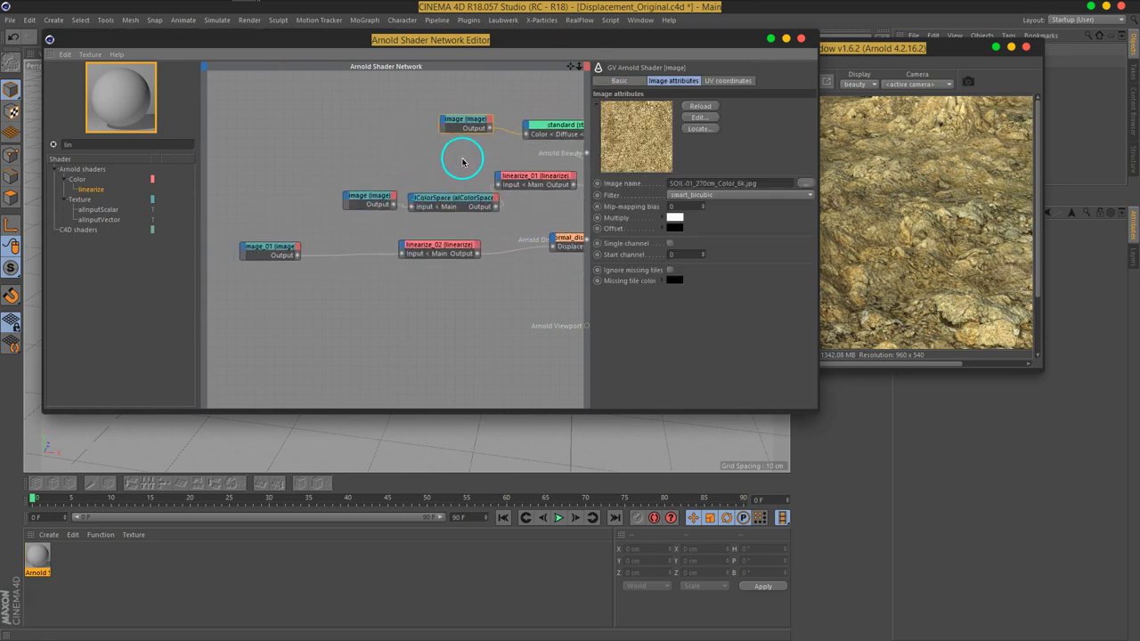
pyautogui.moveTo(457, 131); pyautogui.dragTo(355, 130)
pyautogui.click(364, 198)
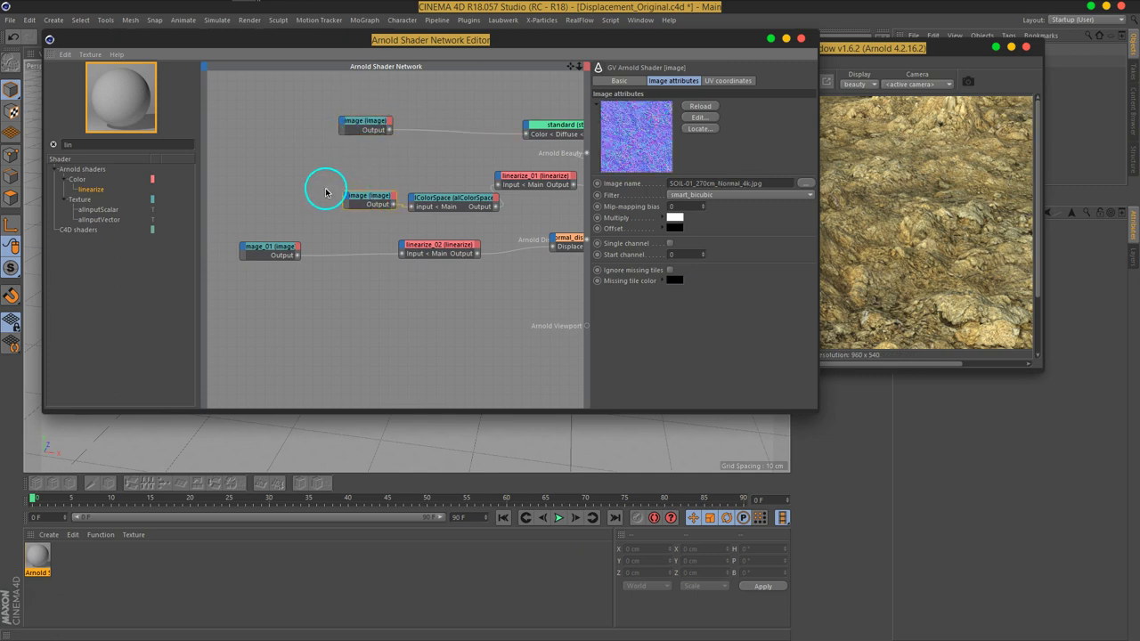
pyautogui.moveTo(361, 201); pyautogui.dragTo(312, 189)
# Step: Select all three image nodes and show their shared UV coordinate settings
pyautogui.moveTo(381, 99)
pyautogui.mouseDown()
pyautogui.moveTo(234, 267)
pyautogui.moveTo(221, 309)
pyautogui.mouseUp()
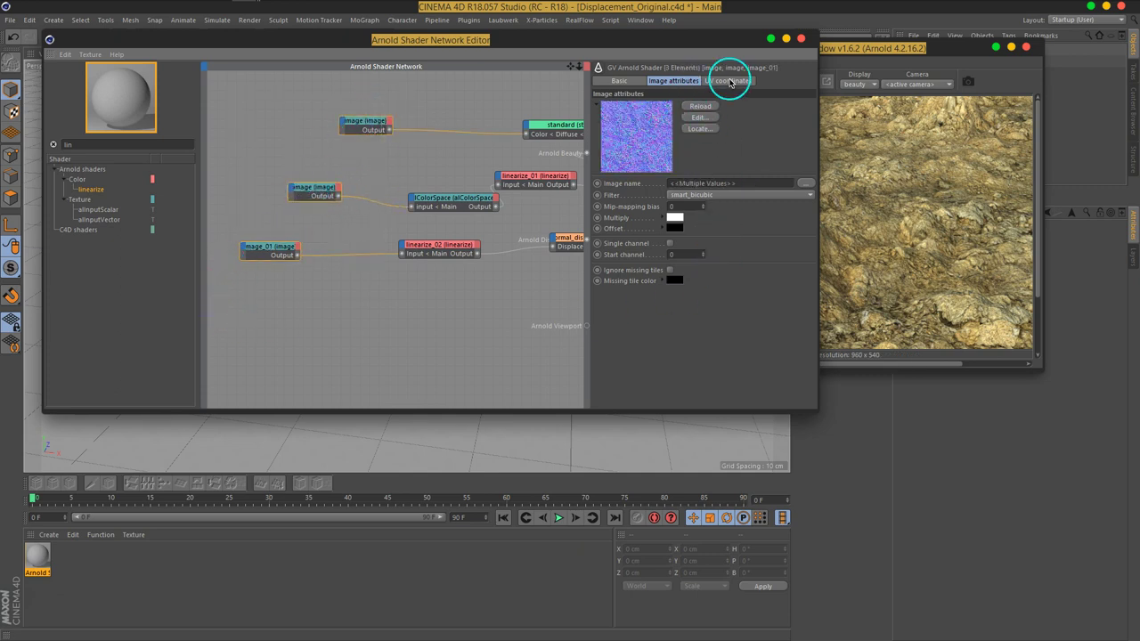
pyautogui.moveTo(714, 55); pyautogui.dragTo(552, 49)
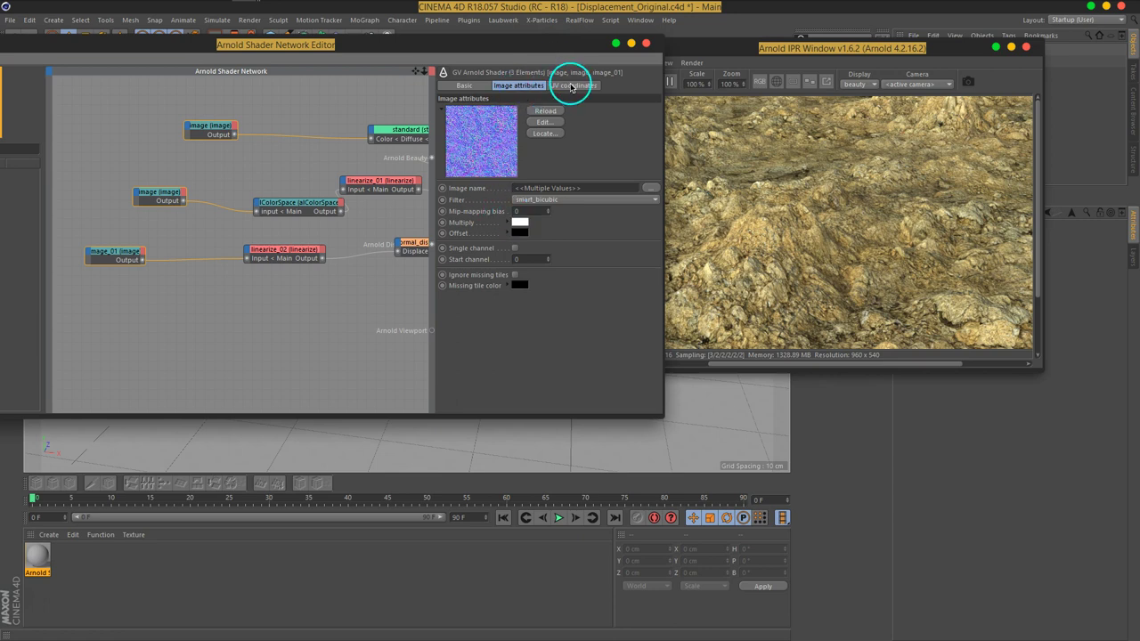
pyautogui.click(572, 86)
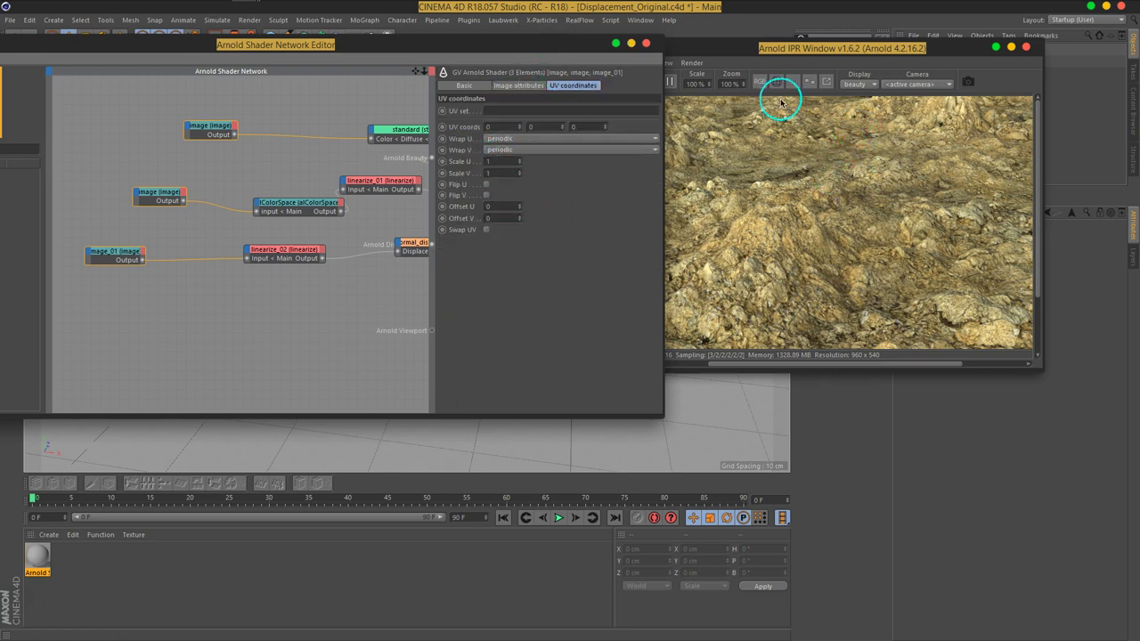
# Step: Rearrange the standard, linearize_01, alColorSpace, normal_displacement, linearize_02 and normal_map nodes
pyautogui.moveTo(453, 43); pyautogui.dragTo(612, 35)
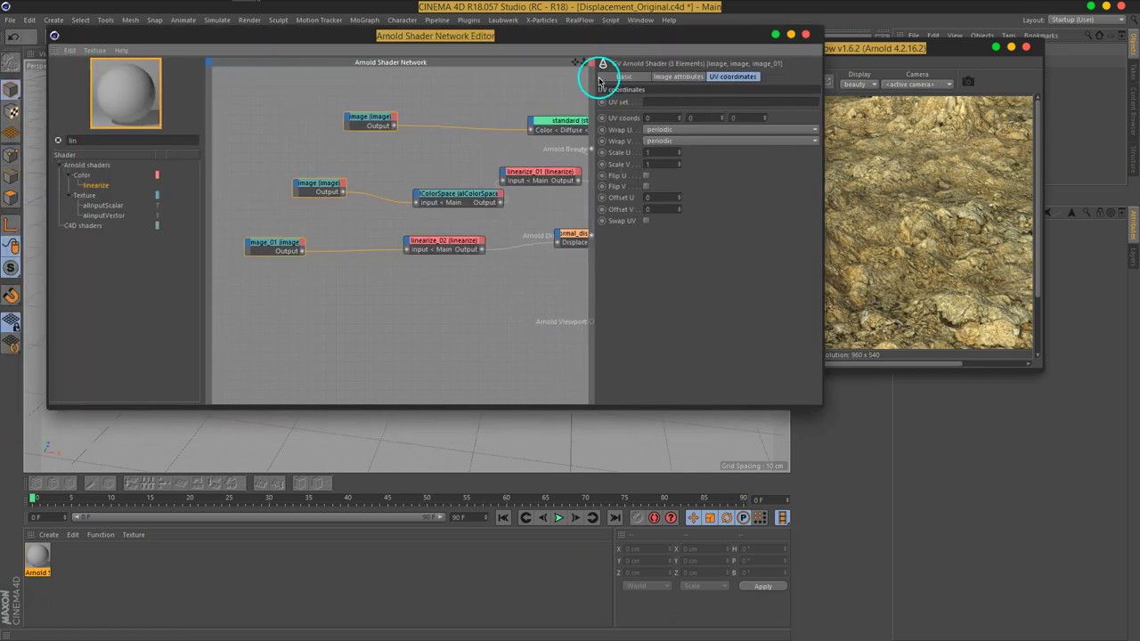
pyautogui.moveTo(509, 237); pyautogui.dragTo(457, 221, button='middle')
pyautogui.click(471, 178)
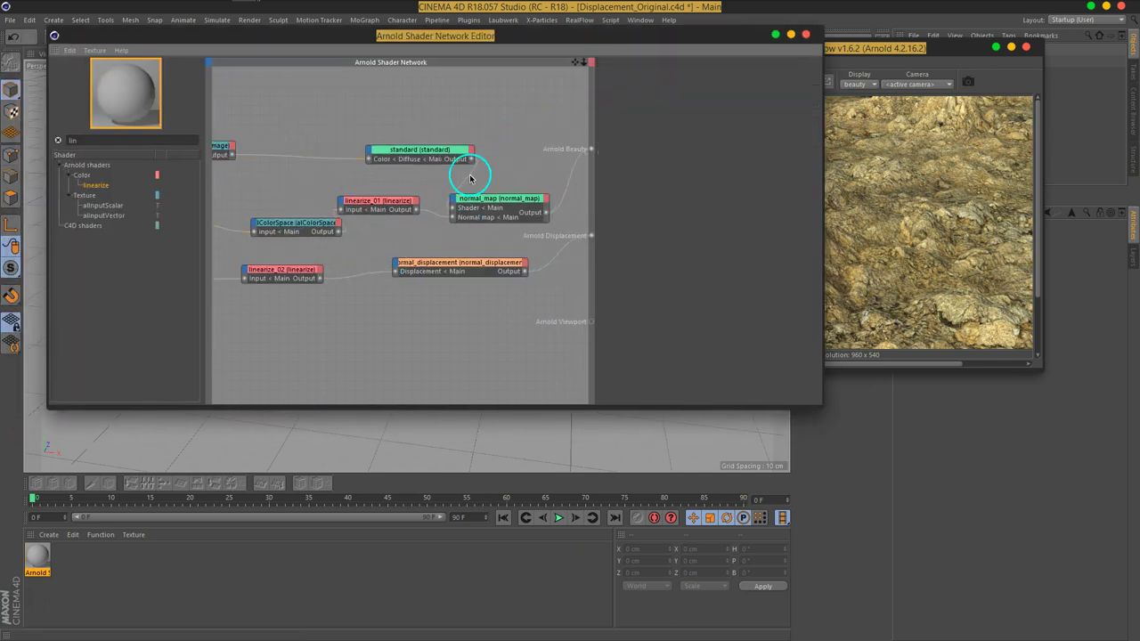
pyautogui.click(423, 160)
pyautogui.moveTo(407, 148); pyautogui.dragTo(372, 119)
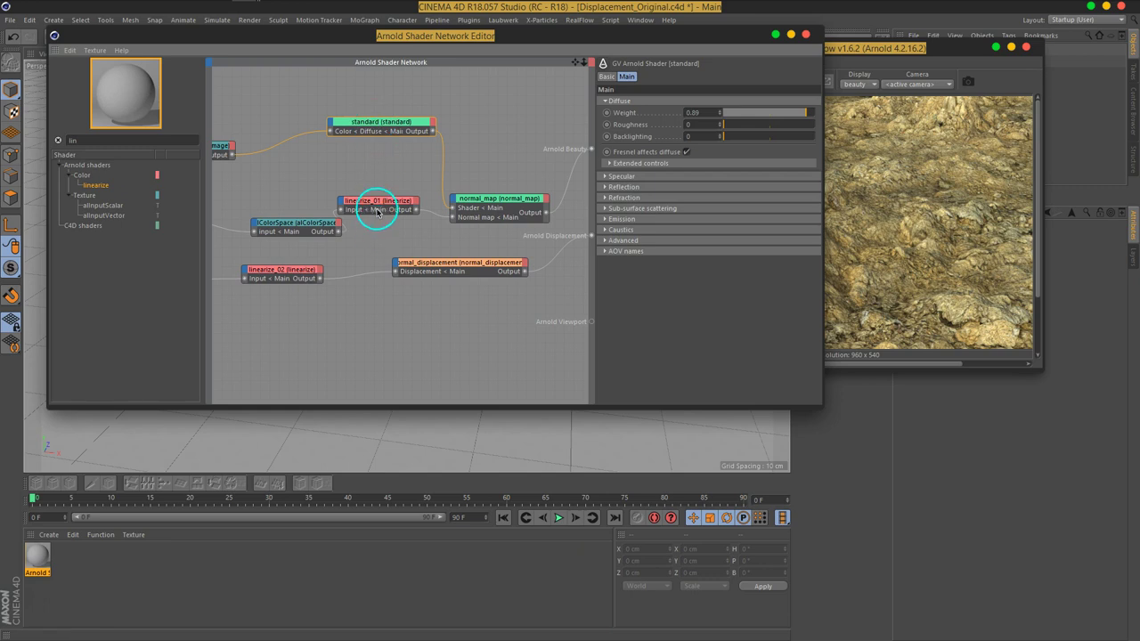
pyautogui.moveTo(377, 211); pyautogui.dragTo(386, 175)
pyautogui.click(326, 224)
pyautogui.moveTo(326, 223); pyautogui.dragTo(288, 194)
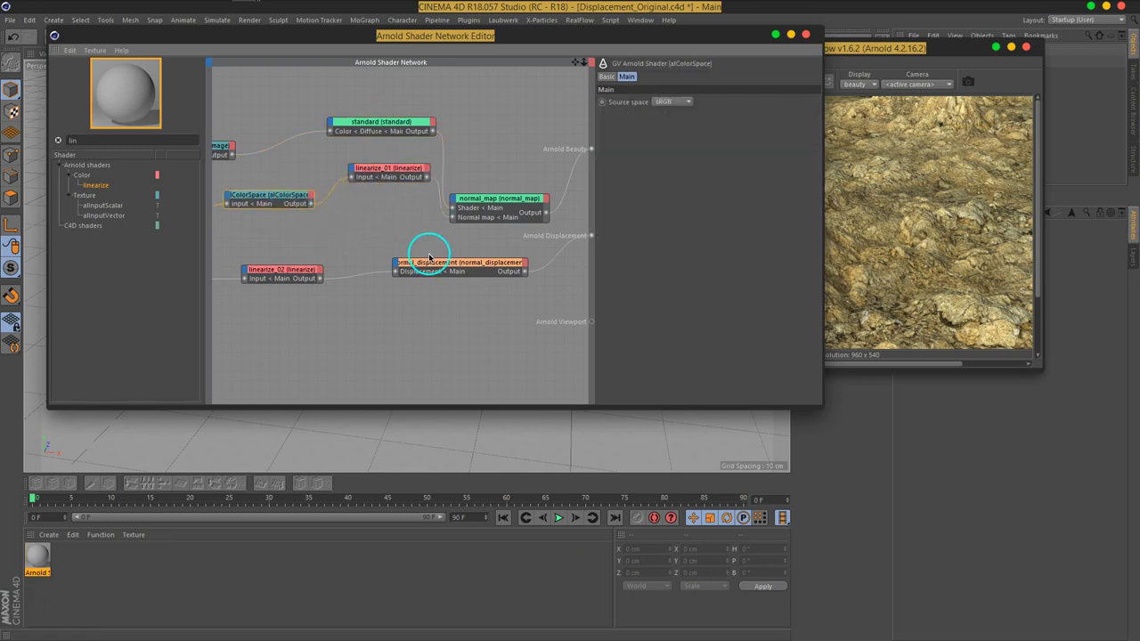
pyautogui.moveTo(450, 262); pyautogui.dragTo(473, 313)
pyautogui.moveTo(290, 280); pyautogui.dragTo(305, 324)
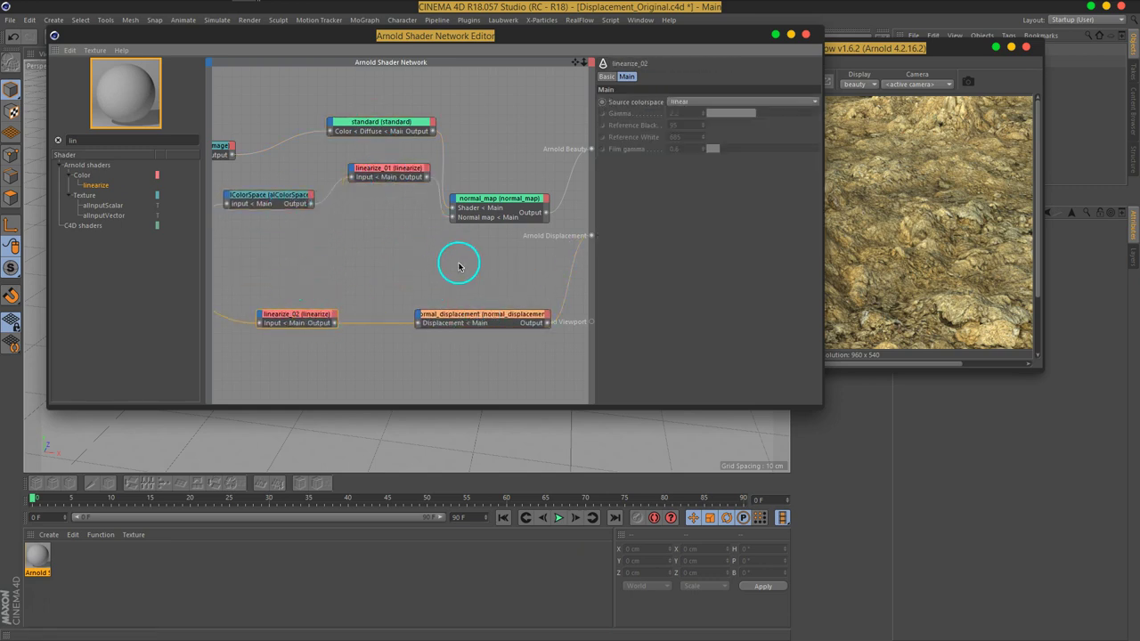
pyautogui.moveTo(478, 193); pyautogui.dragTo(512, 177)
pyautogui.click(359, 256)
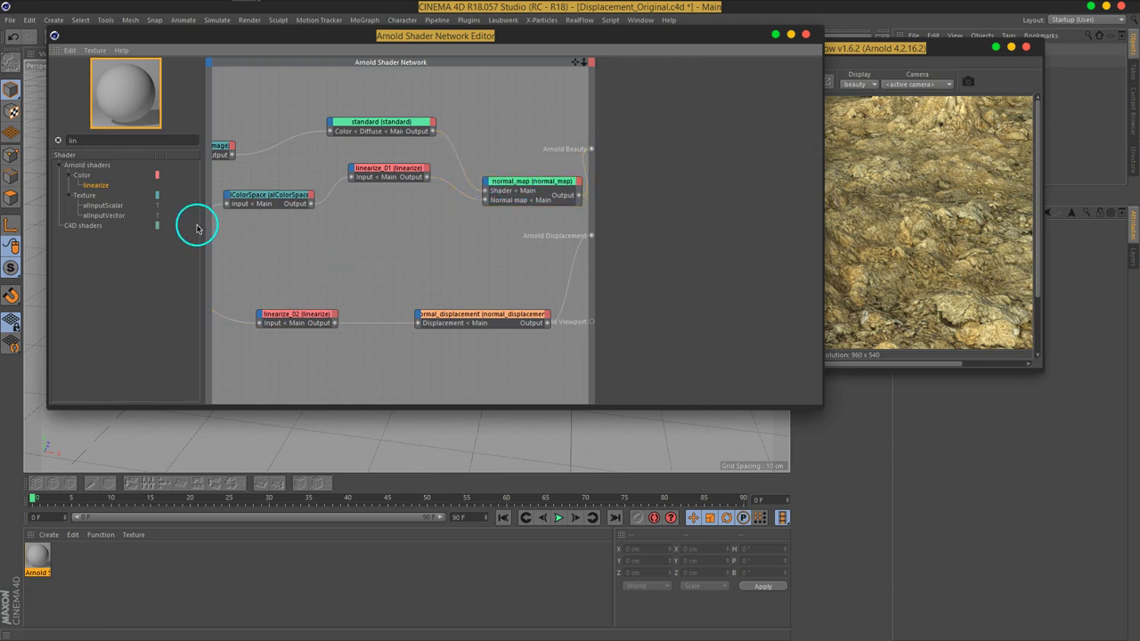
# Step: Duplicate the image, alColorSpace and linearize_01 chain and offset the copy
pyautogui.moveTo(252, 192)
pyautogui.mouseDown(button='middle')
pyautogui.moveTo(365, 167)
pyautogui.moveTo(355, 172)
pyautogui.mouseUp(button='middle')
pyautogui.moveTo(486, 193); pyautogui.dragTo(455, 176, button='middle')
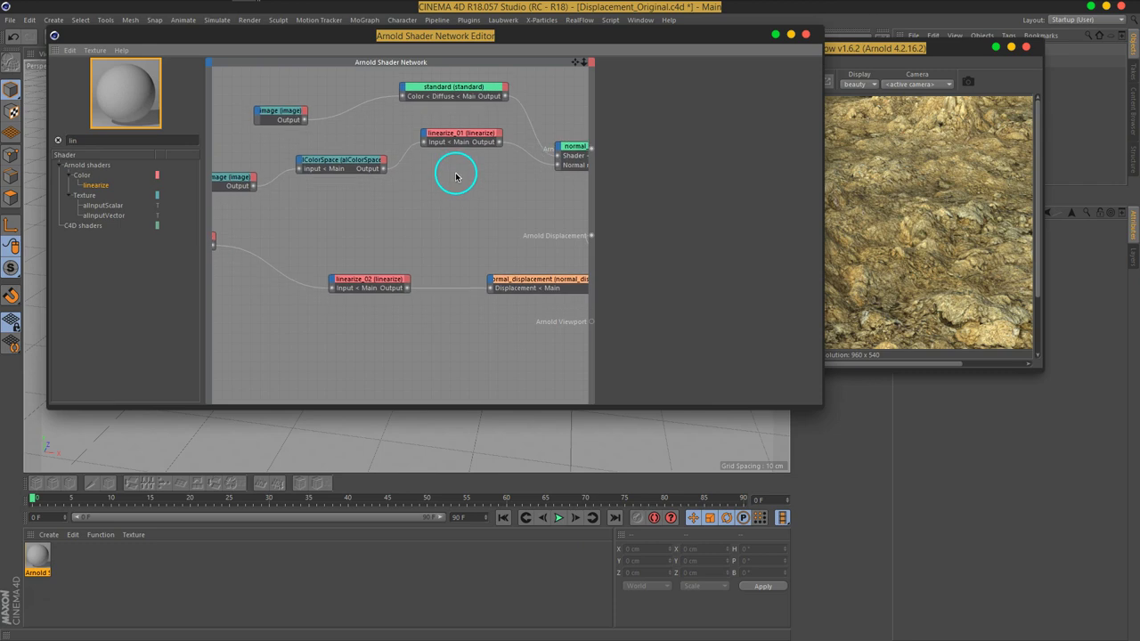
pyautogui.moveTo(484, 210); pyautogui.dragTo(216, 136)
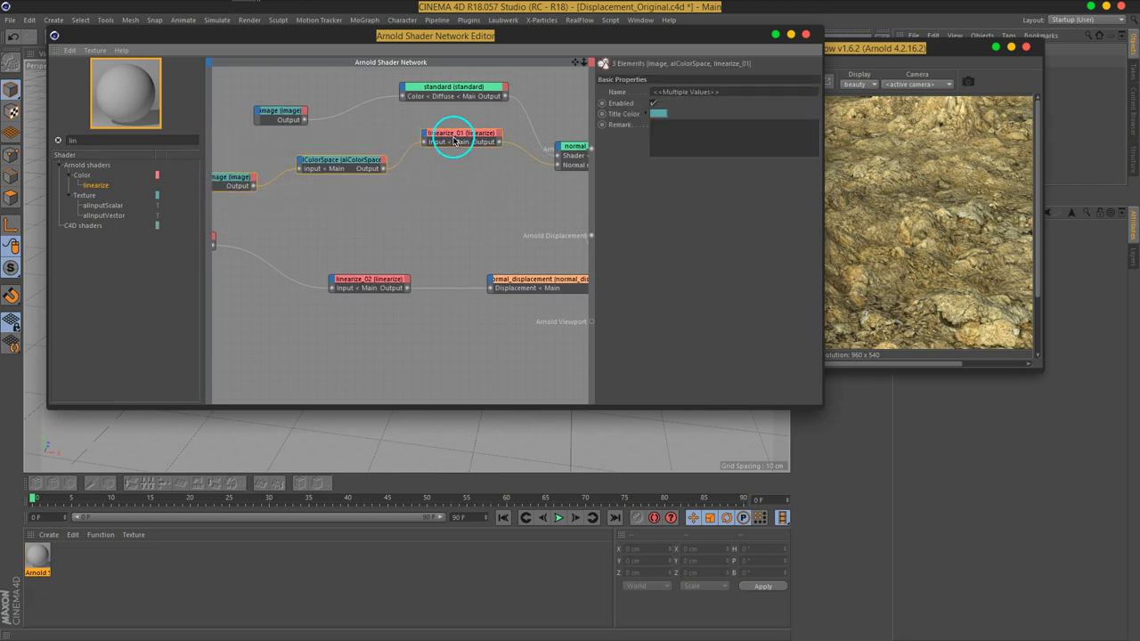
pyautogui.moveTo(452, 140)
pyautogui.keyDown('ctrl'); pyautogui.mouseDown()
pyautogui.moveTo(469, 189)
pyautogui.moveTo(503, 185)
pyautogui.mouseUp(); pyautogui.keyUp('ctrl')
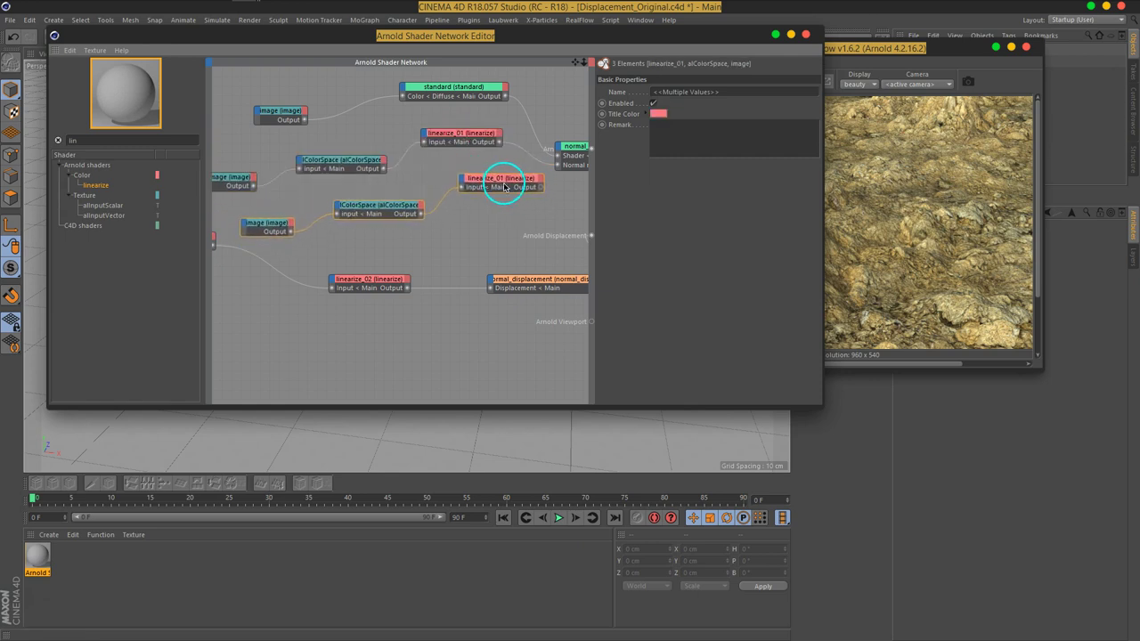
pyautogui.click(543, 218)
# Step: Select the duplicated image node and browse for a new texture file
pyautogui.click(265, 231)
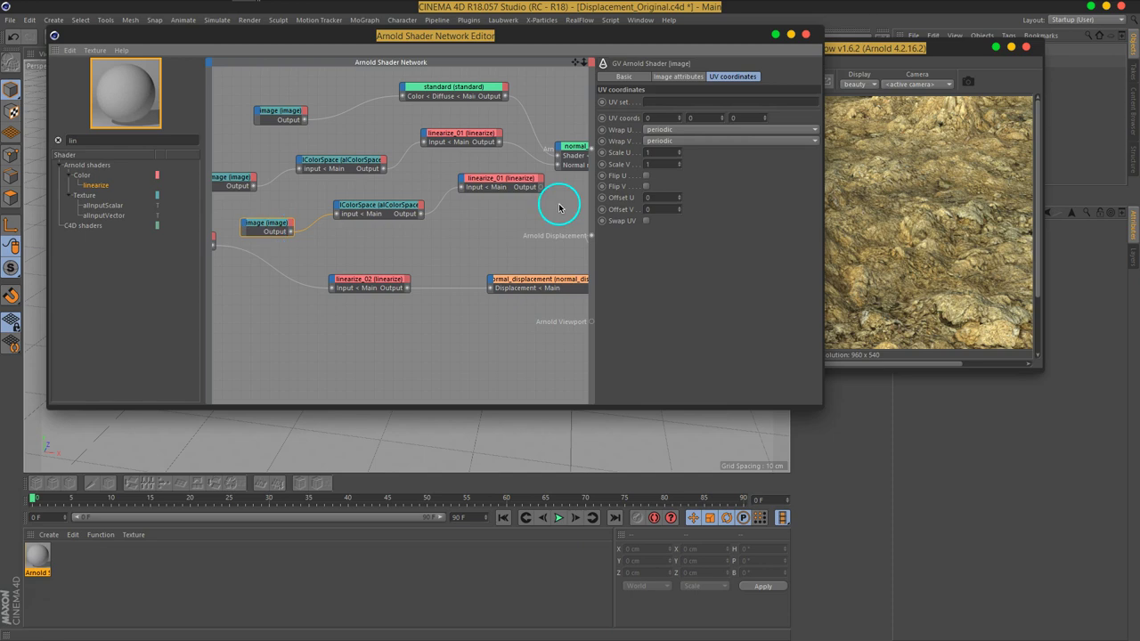
pyautogui.click(685, 76)
pyautogui.click(805, 171)
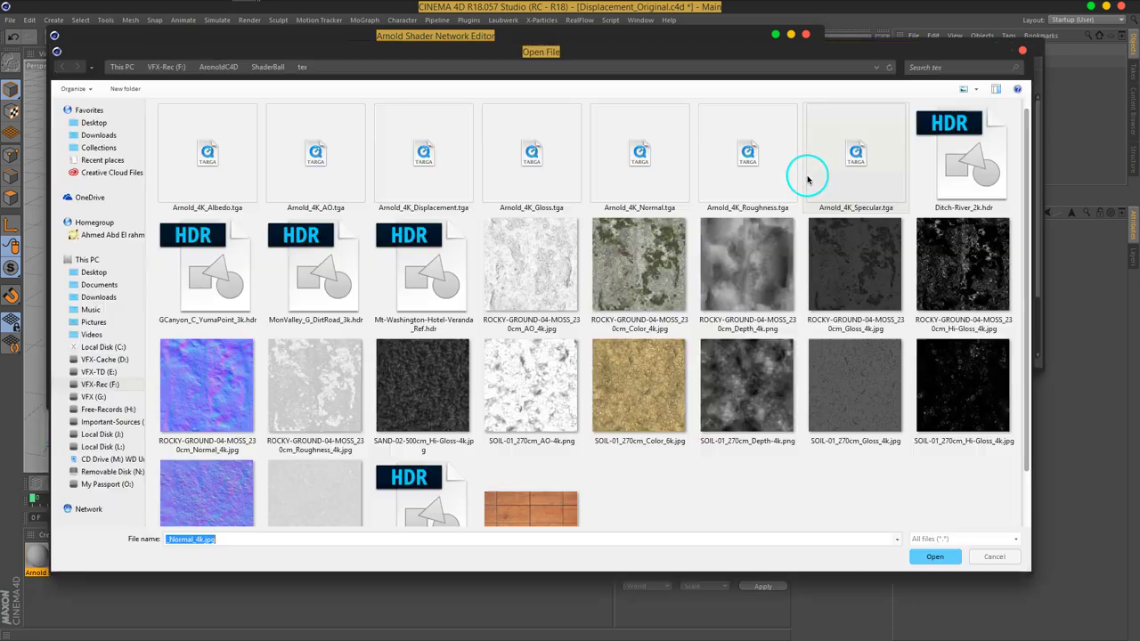
pyautogui.click(723, 483)
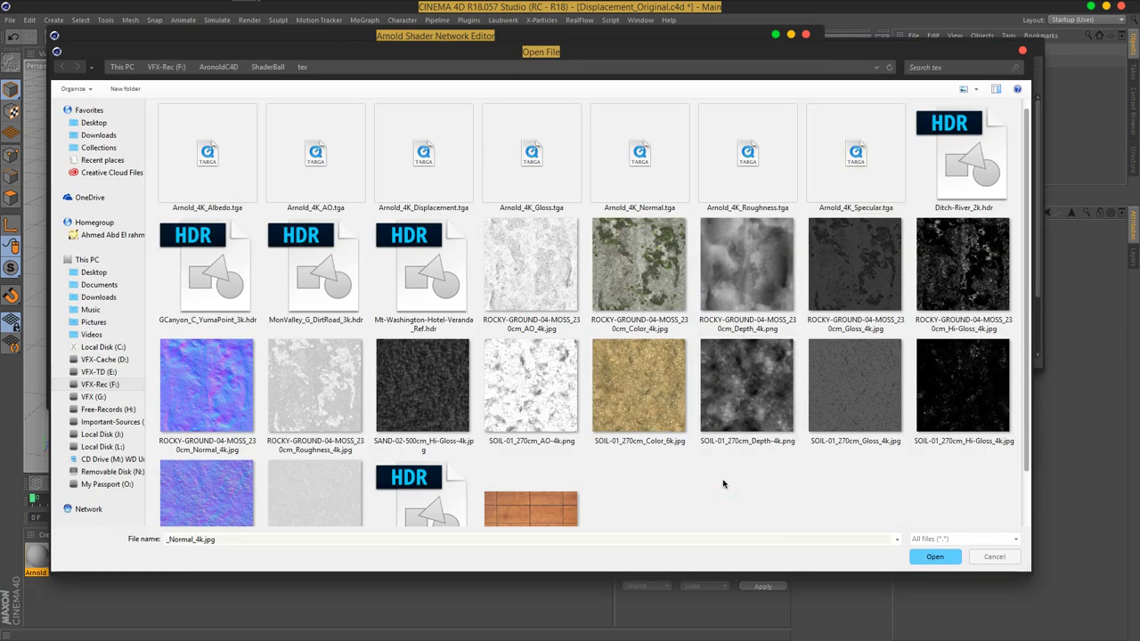
# Step: Compare the Gloss and Hi-Gloss thumbnails, then open SOIL-01_270cm_Gloss_4k.jpg into the copied image node
pyautogui.scroll(-1, 723, 484)
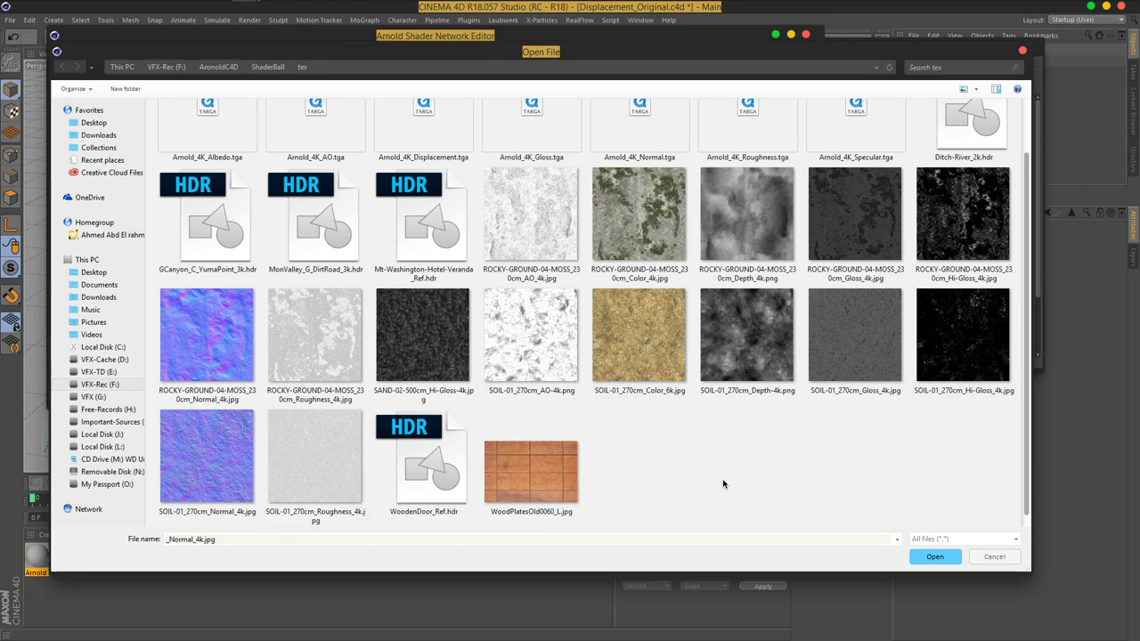
pyautogui.click(326, 475)
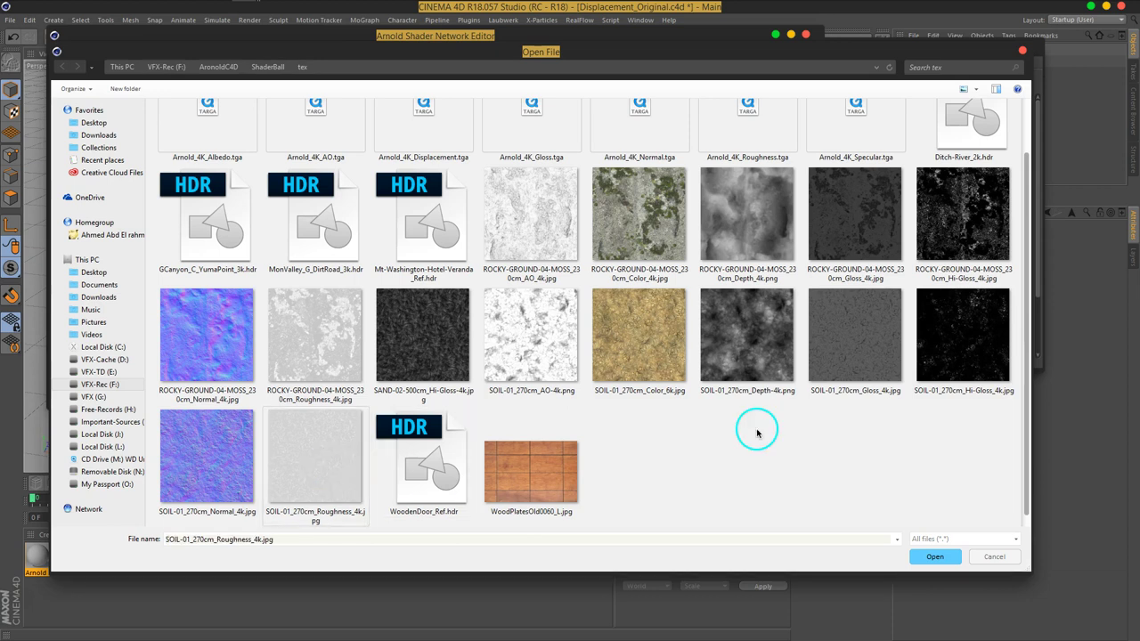
pyautogui.click(865, 392)
pyautogui.click(951, 391)
pyautogui.click(874, 383)
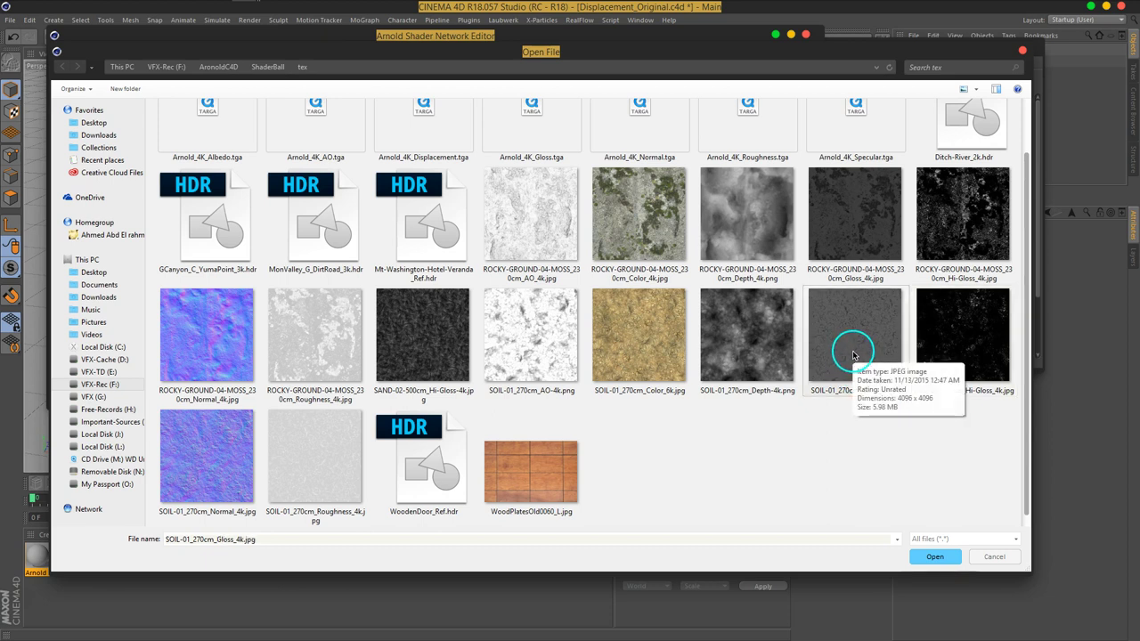
pyautogui.click(969, 355)
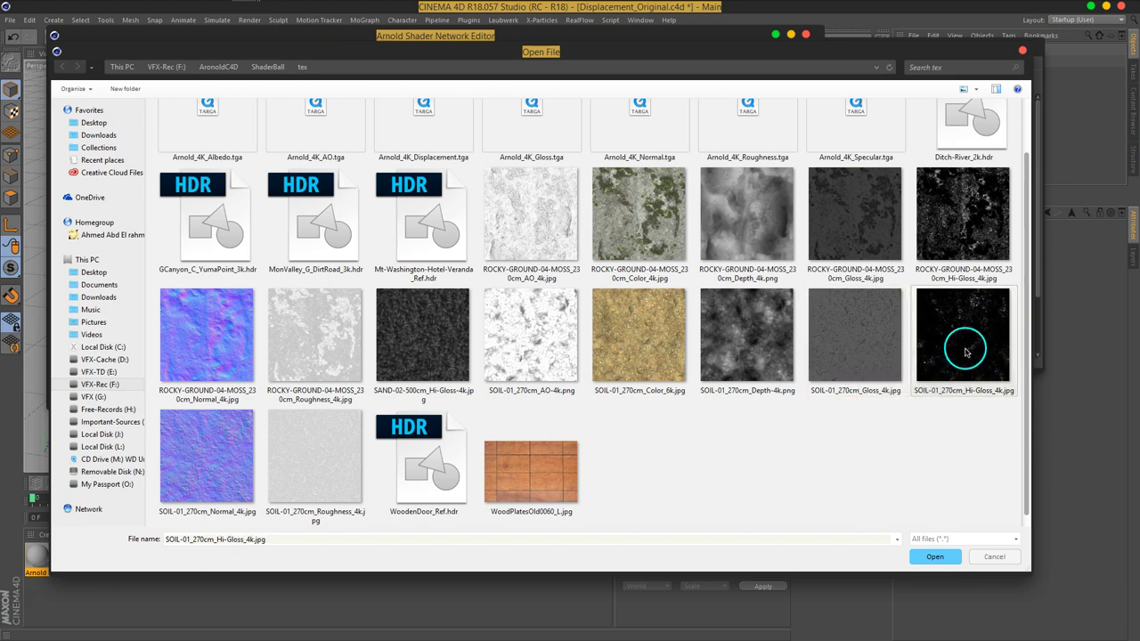
pyautogui.click(950, 331)
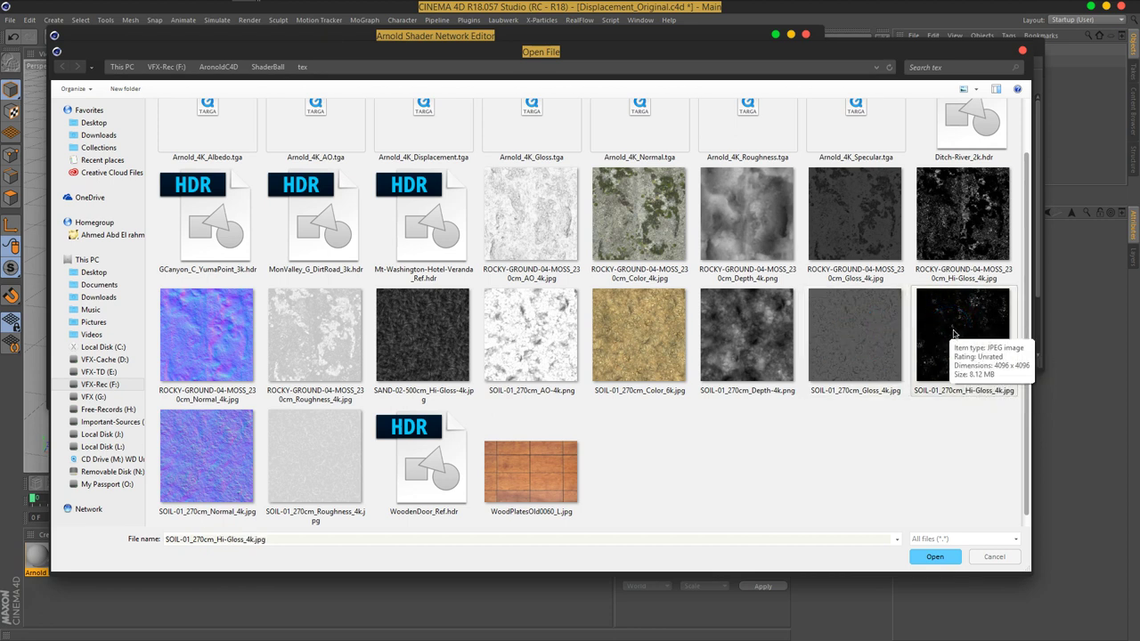
pyautogui.click(853, 342)
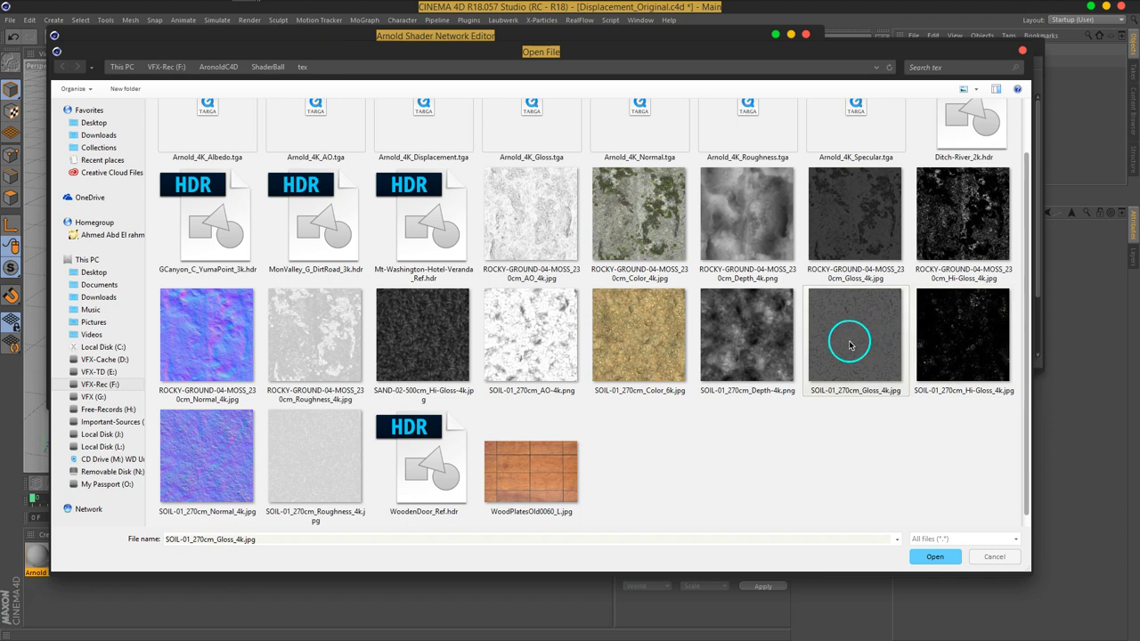
pyautogui.click(935, 556)
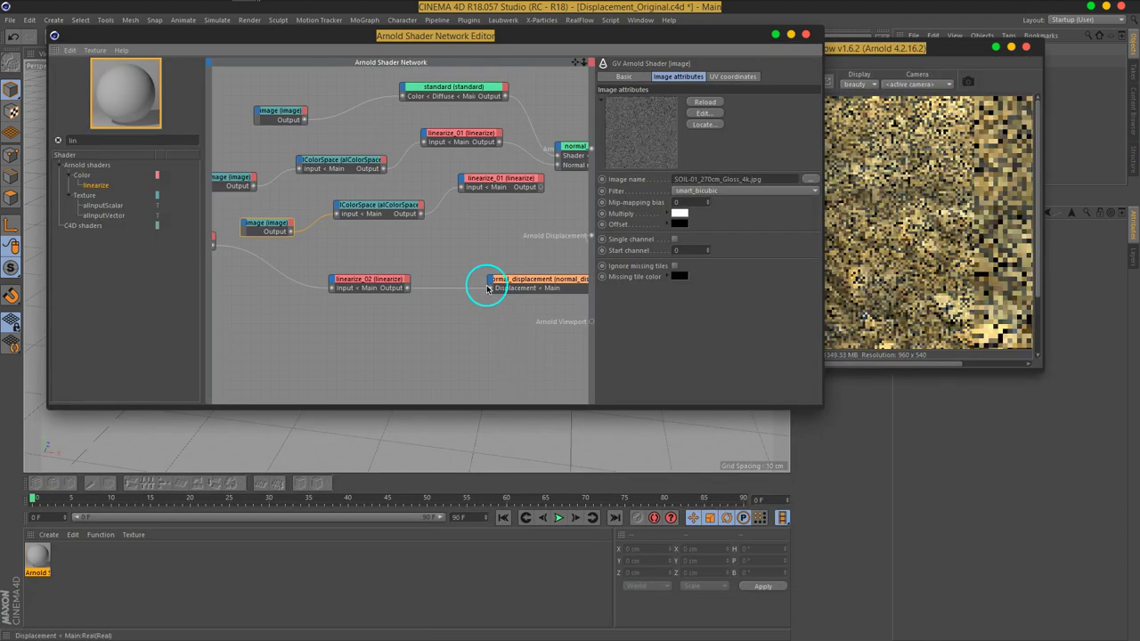
# Step: Move the lower image, linearize_02 and normal_displacement nodes further down the graph
pyautogui.moveTo(555, 206); pyautogui.dragTo(508, 204, button='middle')
pyautogui.scroll(-2, 542, 196)
pyautogui.scroll(-2, 527, 201)
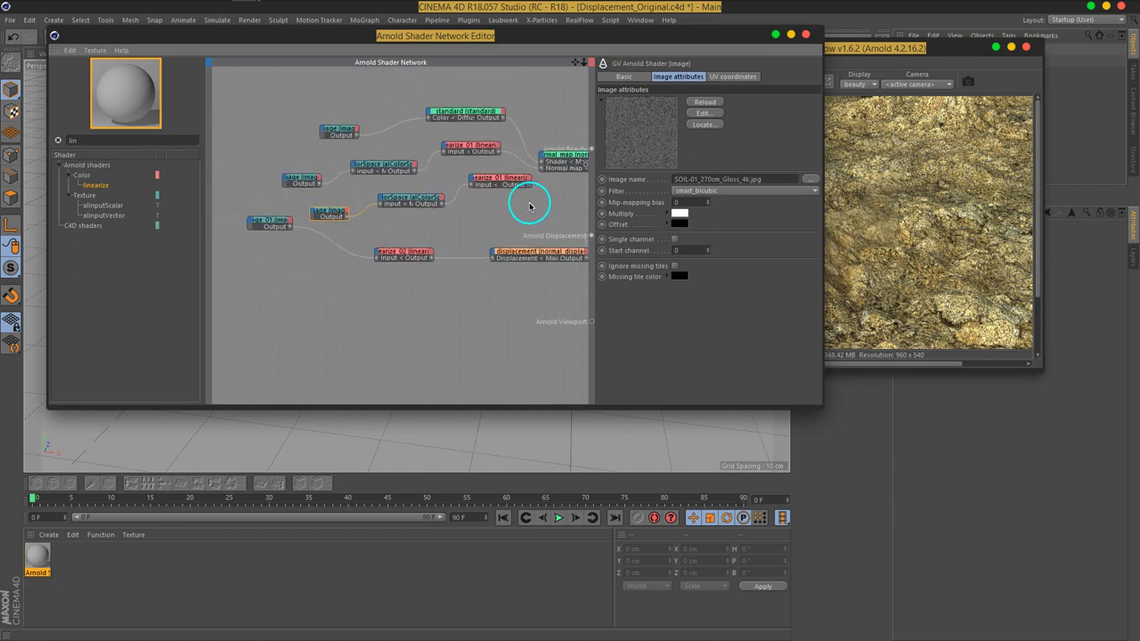
pyautogui.moveTo(294, 220); pyautogui.dragTo(293, 290)
pyautogui.moveTo(291, 221); pyautogui.dragTo(261, 332)
pyautogui.moveTo(415, 249); pyautogui.dragTo(383, 334)
pyautogui.moveTo(538, 253); pyautogui.dragTo(504, 356)
pyautogui.moveTo(508, 216)
pyautogui.mouseDown(button='middle')
pyautogui.moveTo(435, 242)
pyautogui.moveTo(453, 232)
pyautogui.mouseUp(button='middle')
pyautogui.scroll(2, 457, 229)
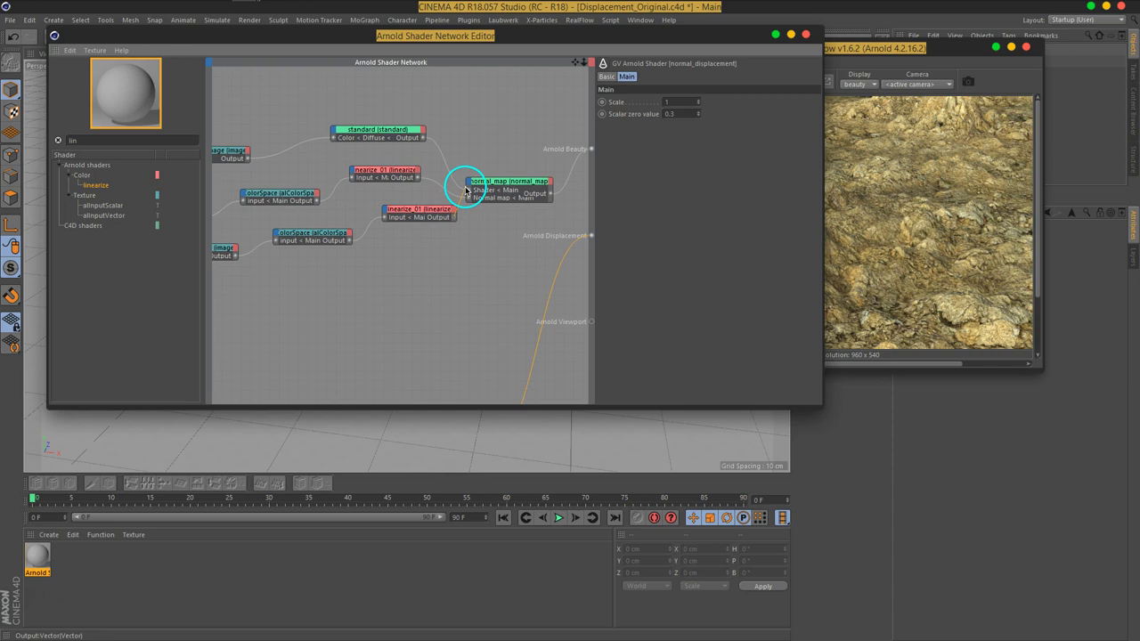
# Step: Move the Gloss image, colour space and linearize chain up beside the standard shader
pyautogui.moveTo(473, 245)
pyautogui.mouseDown(button='middle')
pyautogui.moveTo(522, 241)
pyautogui.moveTo(407, 275)
pyautogui.moveTo(529, 255)
pyautogui.moveTo(484, 246)
pyautogui.moveTo(334, 286)
pyautogui.moveTo(496, 247)
pyautogui.moveTo(430, 283)
pyautogui.moveTo(491, 292)
pyautogui.mouseUp(button='middle')
pyautogui.moveTo(486, 282); pyautogui.dragTo(259, 248)
pyautogui.click(432, 293)
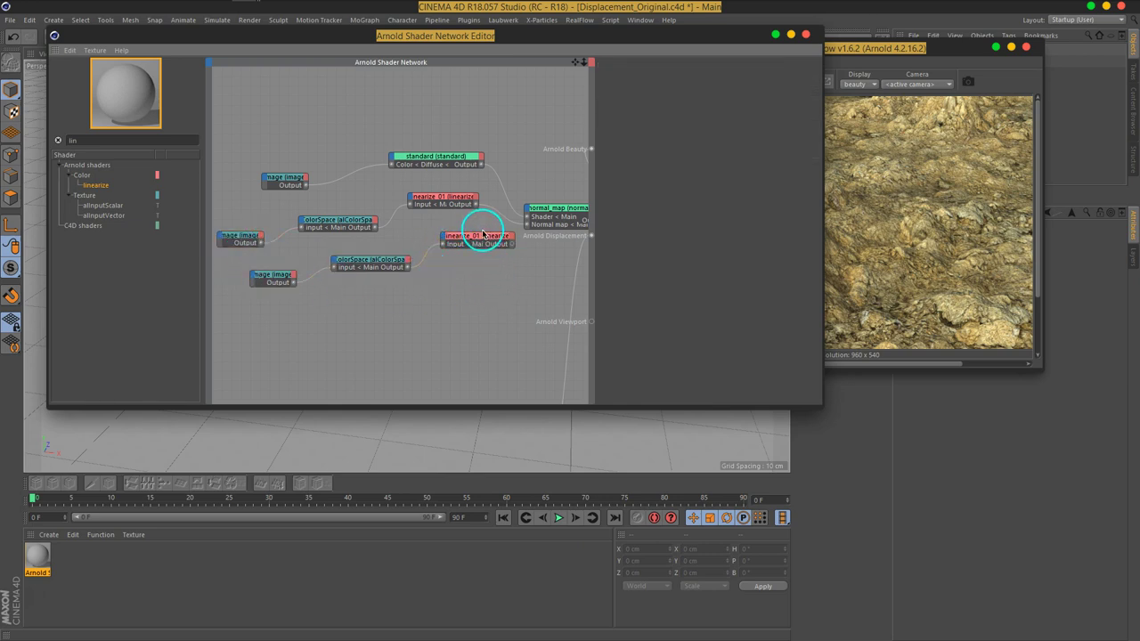
pyautogui.moveTo(510, 306); pyautogui.dragTo(273, 251)
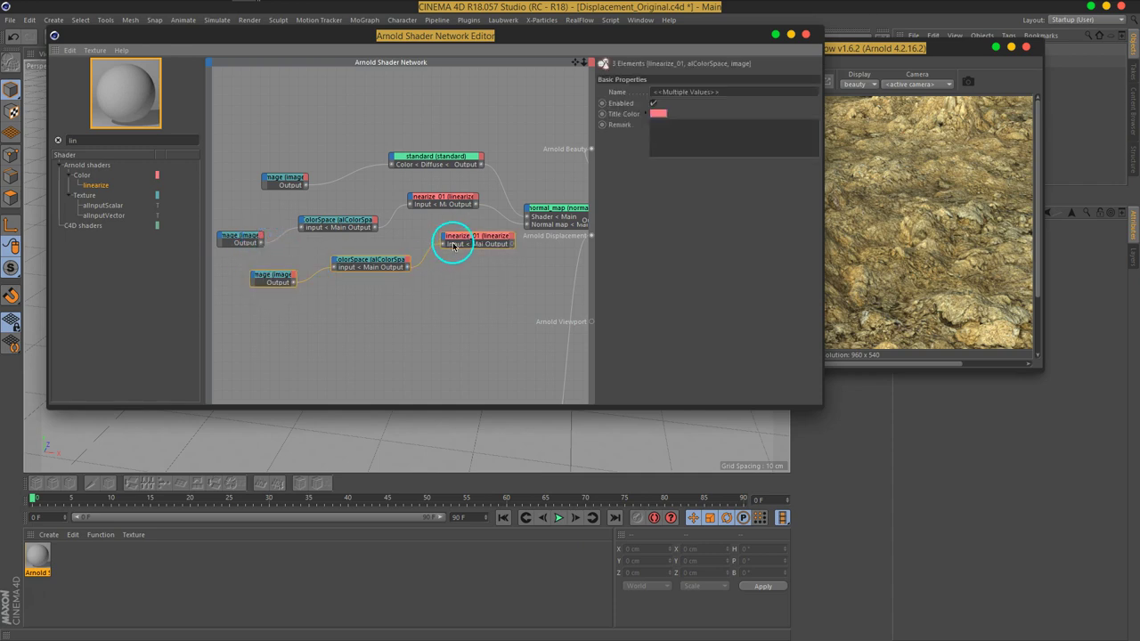
pyautogui.moveTo(451, 241); pyautogui.dragTo(407, 122)
pyautogui.moveTo(407, 148); pyautogui.dragTo(451, 209, button='middle')
pyautogui.click(523, 181)
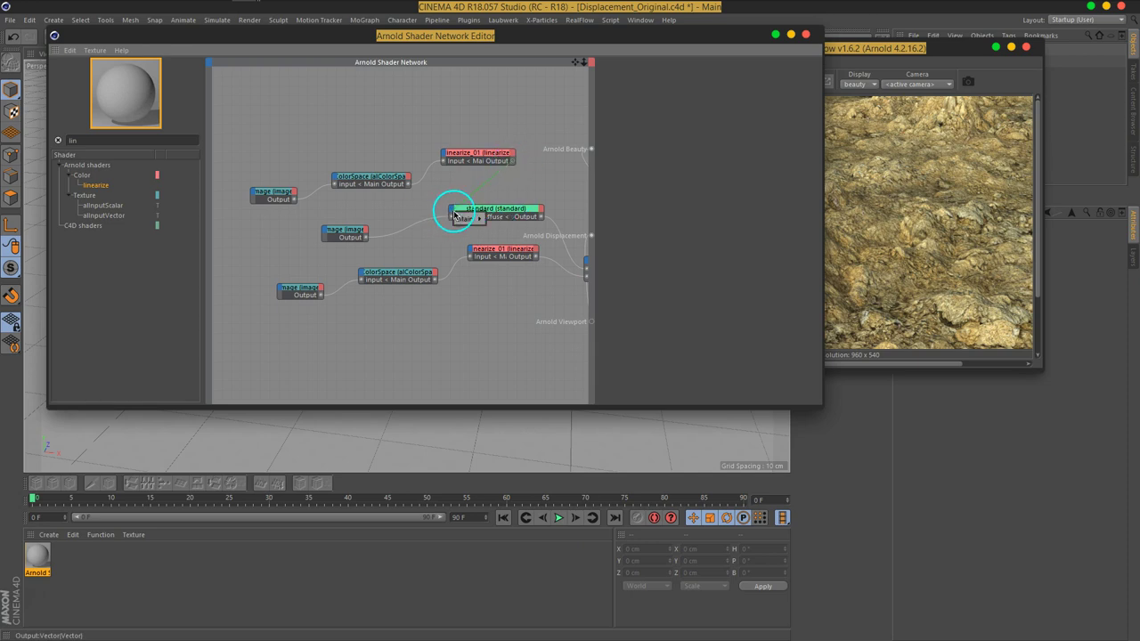
# Step: Wire the Gloss chain into the standard shader's Specular Color and shift its nodes left
pyautogui.moveTo(448, 216); pyautogui.dragTo(454, 216)
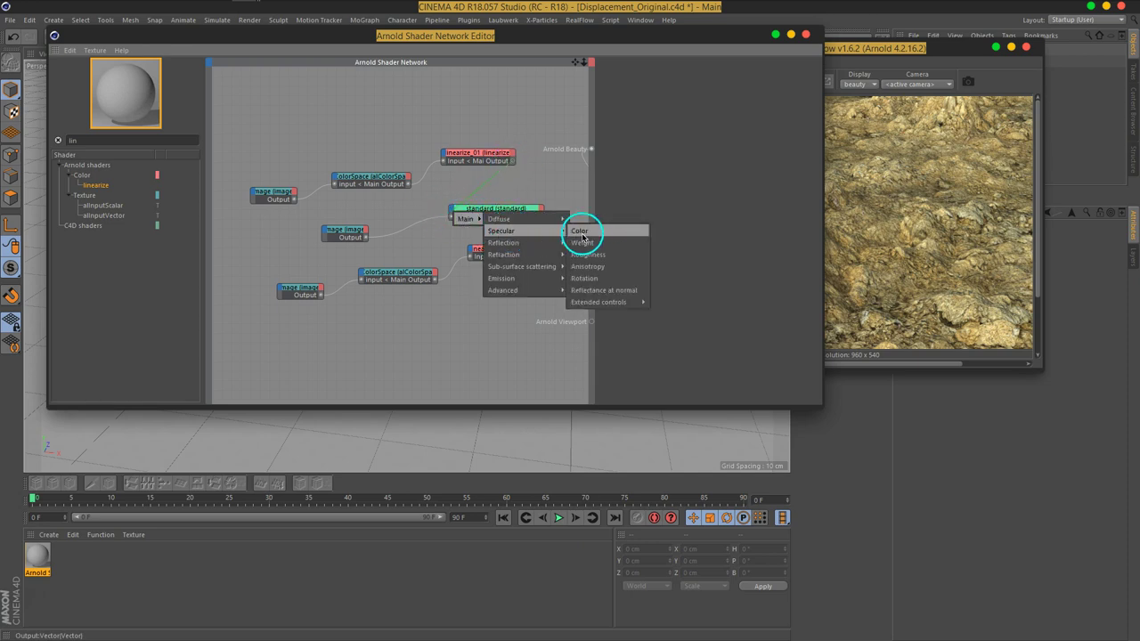
pyautogui.click(580, 232)
pyautogui.moveTo(381, 186); pyautogui.dragTo(349, 185)
pyautogui.moveTo(276, 195); pyautogui.dragTo(236, 191)
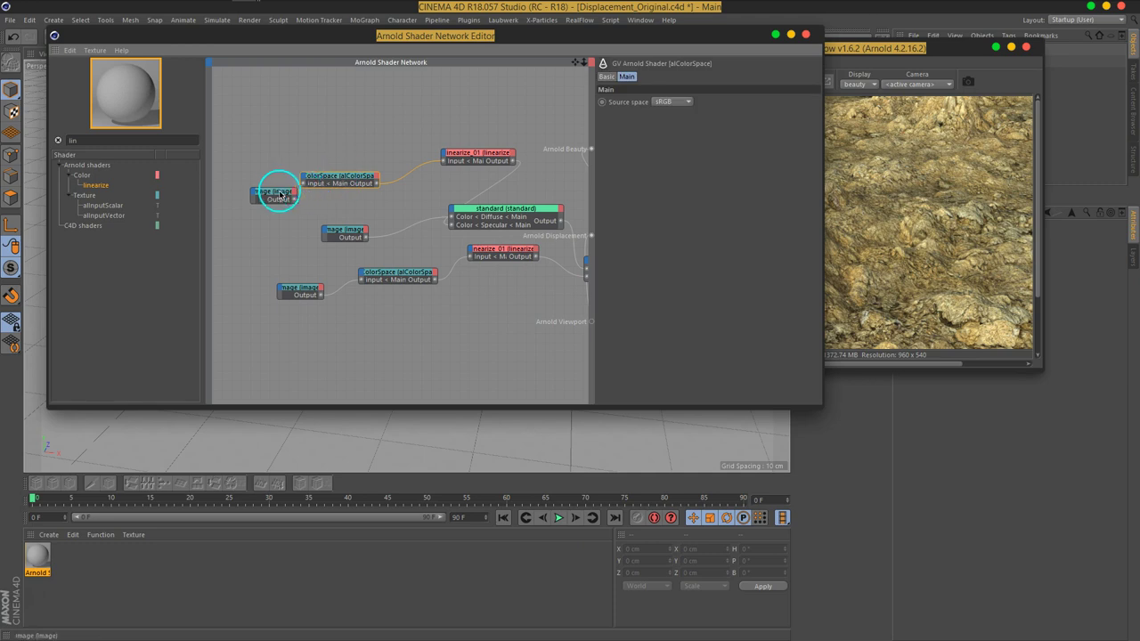
pyautogui.moveTo(442, 165); pyautogui.dragTo(415, 161)
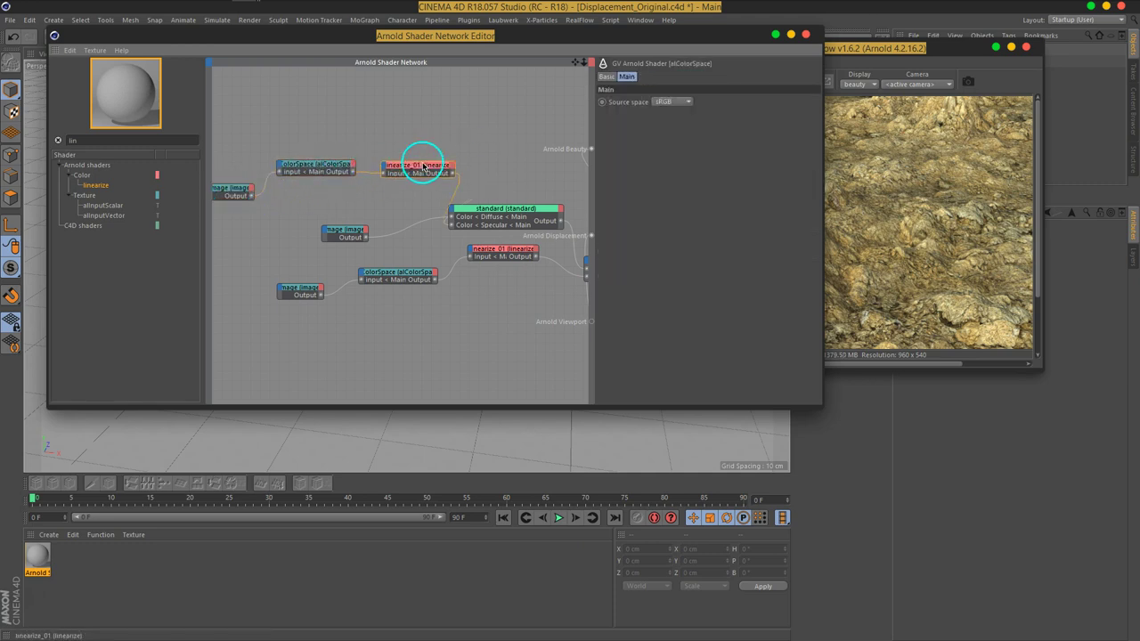
pyautogui.moveTo(377, 204); pyautogui.dragTo(408, 185, button='middle')
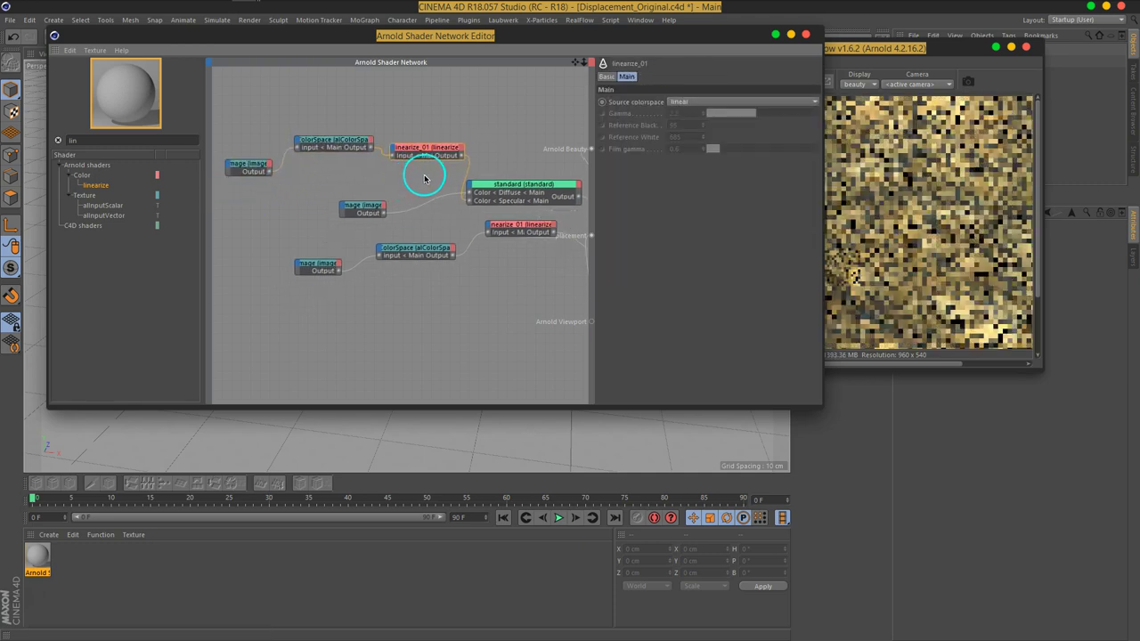
# Step: Pull the overlapping image, alColorSpace and linearize_01 copies apart
pyautogui.moveTo(426, 127); pyautogui.dragTo(235, 184)
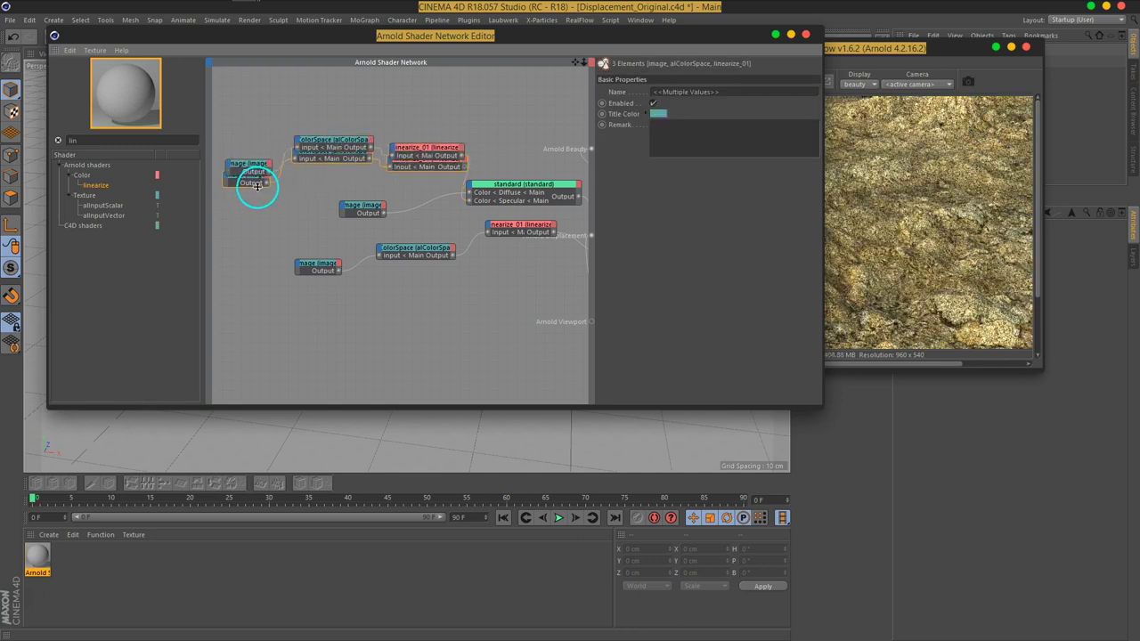
pyautogui.click(235, 185)
pyautogui.moveTo(428, 153); pyautogui.dragTo(431, 139)
pyautogui.moveTo(334, 143); pyautogui.dragTo(335, 126)
pyautogui.moveTo(266, 163); pyautogui.dragTo(244, 129)
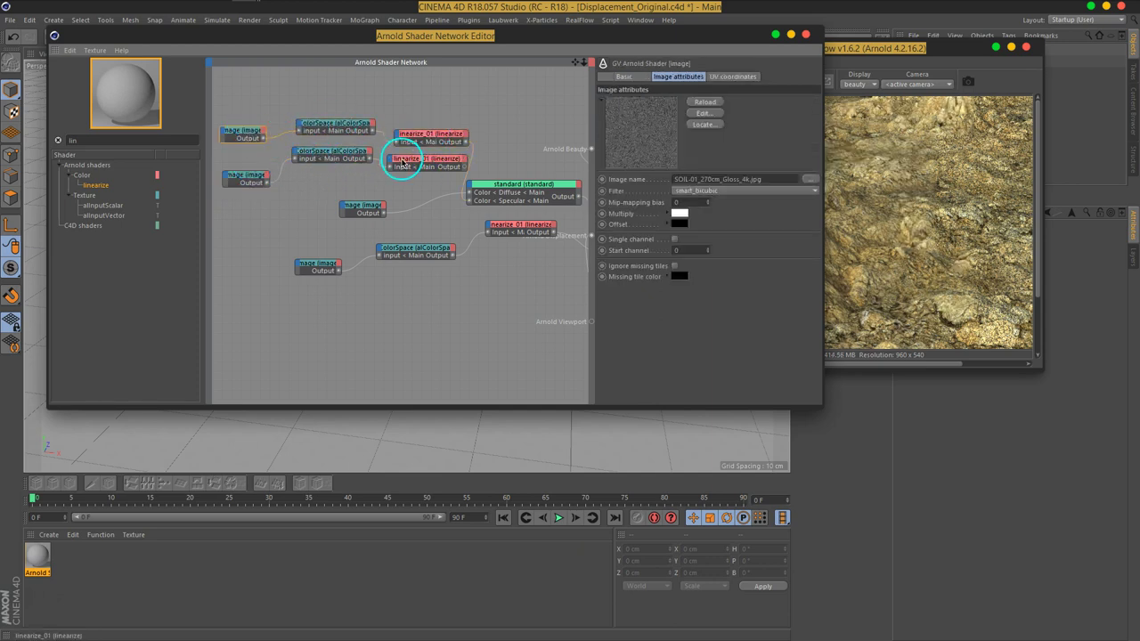
# Step: Load SOIL-01_270cm_Hi-Gloss_4k.jpg into the lower copied image node
pyautogui.click(250, 178)
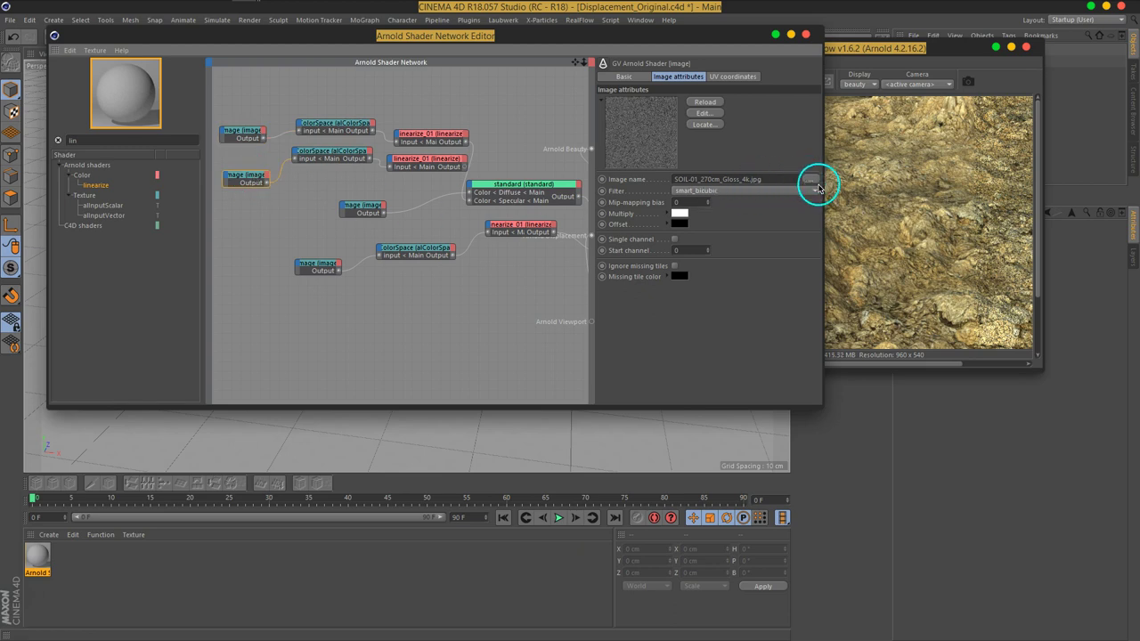
pyautogui.click(814, 185)
pyautogui.click(954, 415)
pyautogui.click(935, 558)
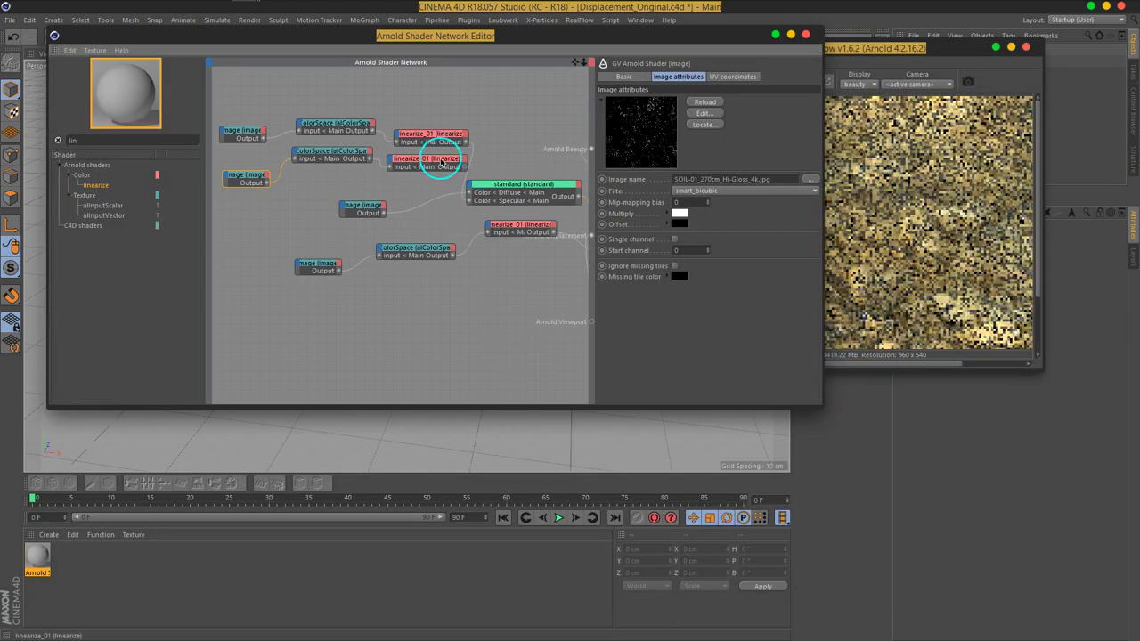
# Step: Feed the linearized Hi-Gloss map into Specular Weight and check the IPR render
pyautogui.moveTo(433, 168); pyautogui.dragTo(479, 188)
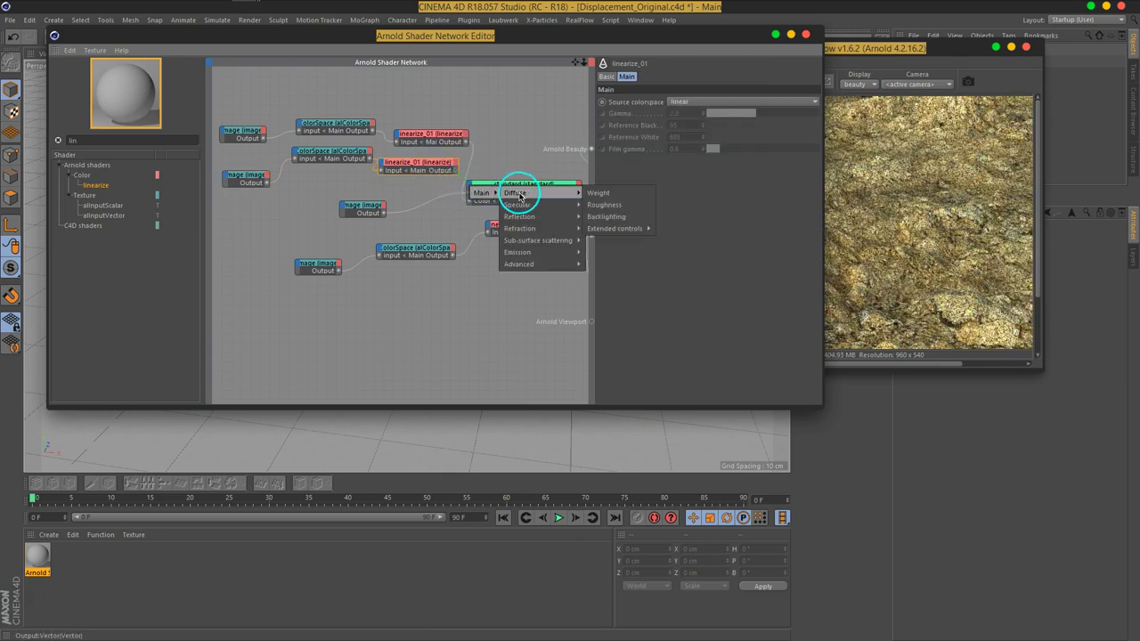
pyautogui.click(623, 208)
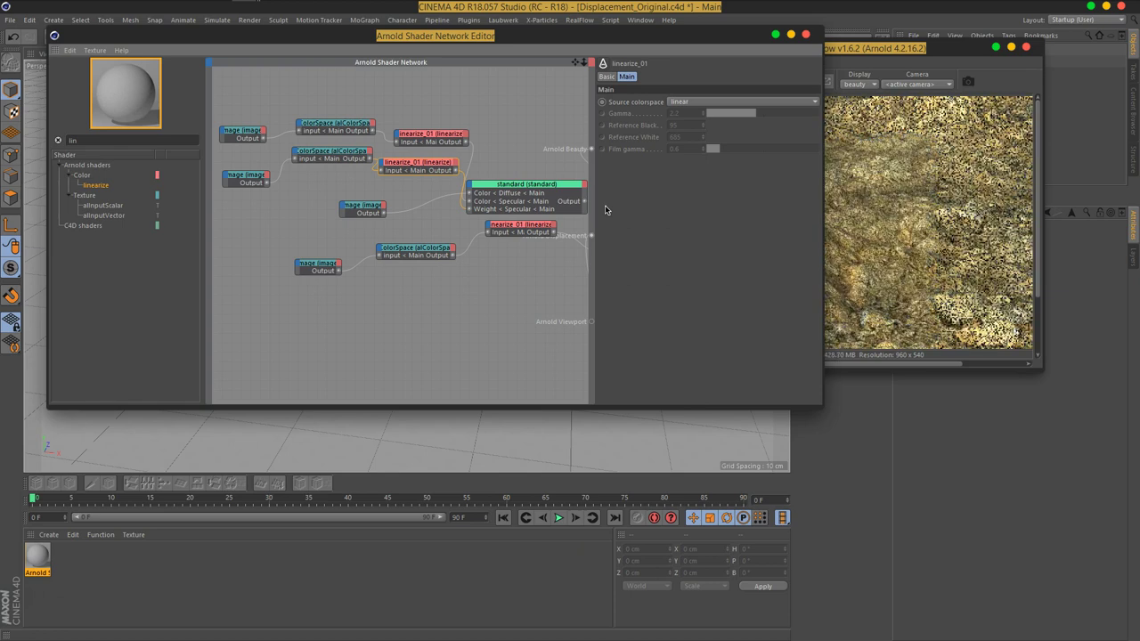
pyautogui.moveTo(643, 41); pyautogui.dragTo(445, 54)
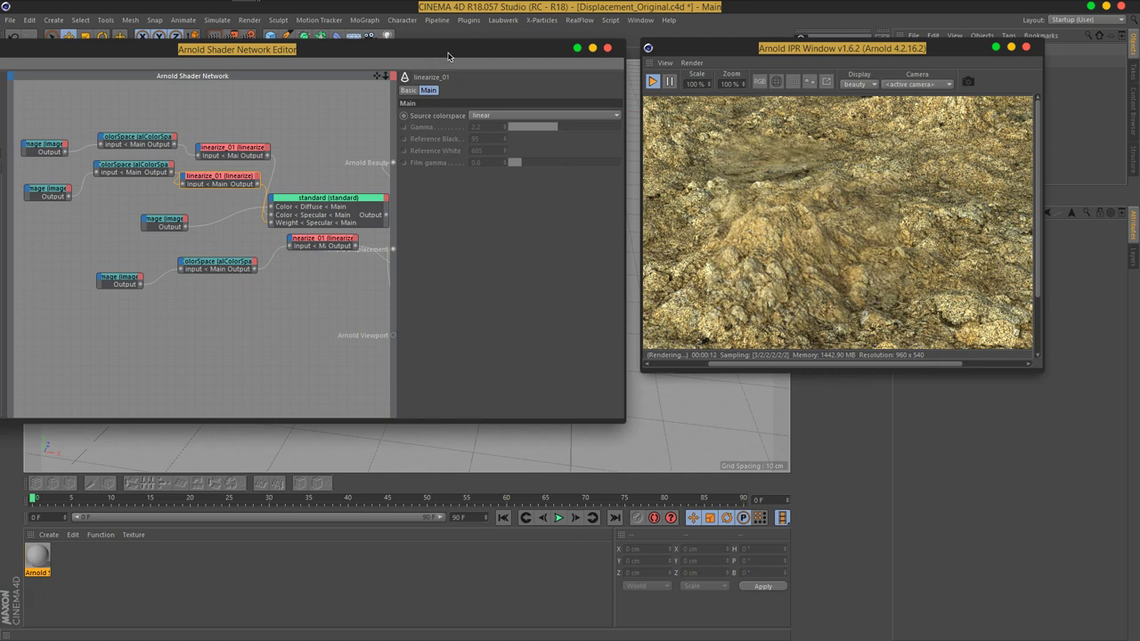
# Step: Copy the image, colorSpace and linearize chain to a spot lower in the graph
pyautogui.moveTo(448, 57); pyautogui.dragTo(660, 27)
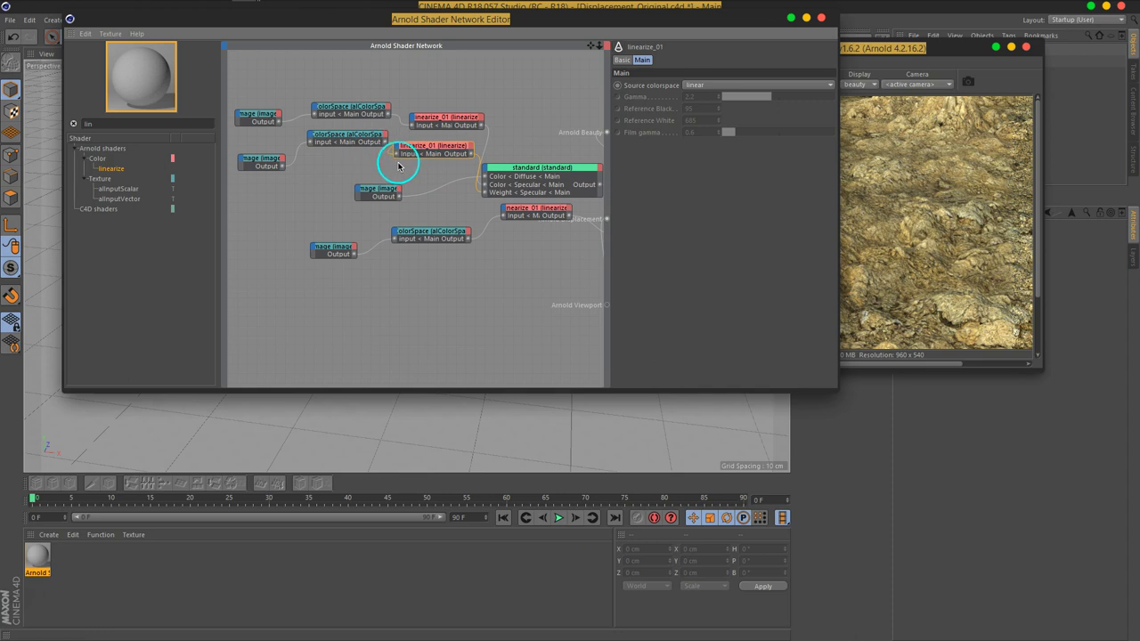
pyautogui.moveTo(429, 178)
pyautogui.mouseDown()
pyautogui.moveTo(255, 132)
pyautogui.moveTo(283, 188)
pyautogui.moveTo(252, 224)
pyautogui.mouseUp()
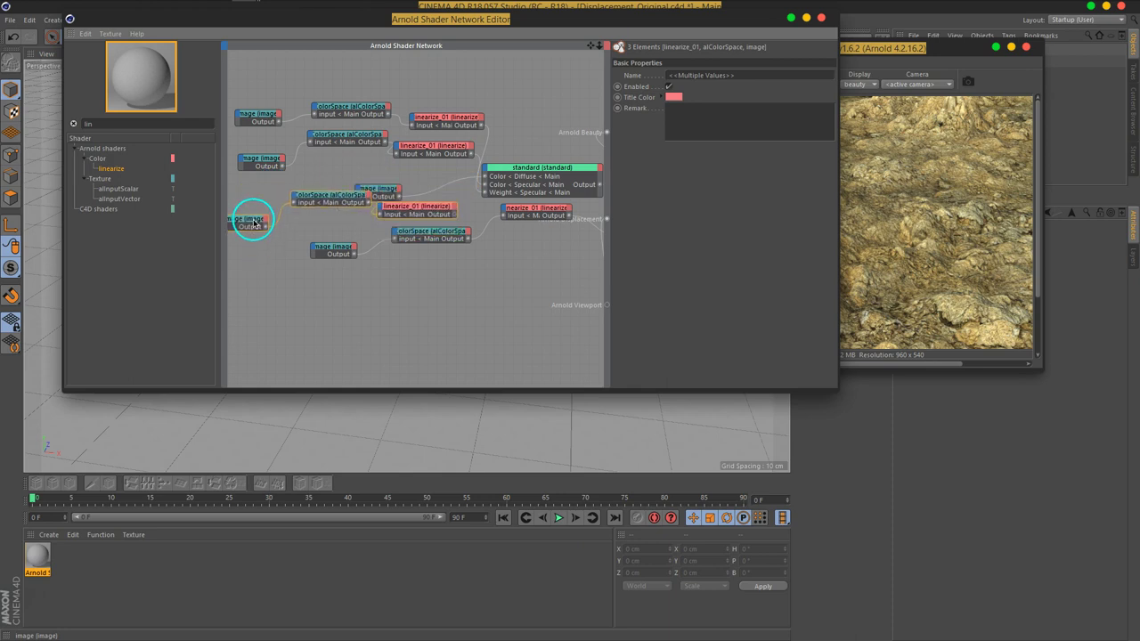
pyautogui.moveTo(392, 192); pyautogui.dragTo(454, 281)
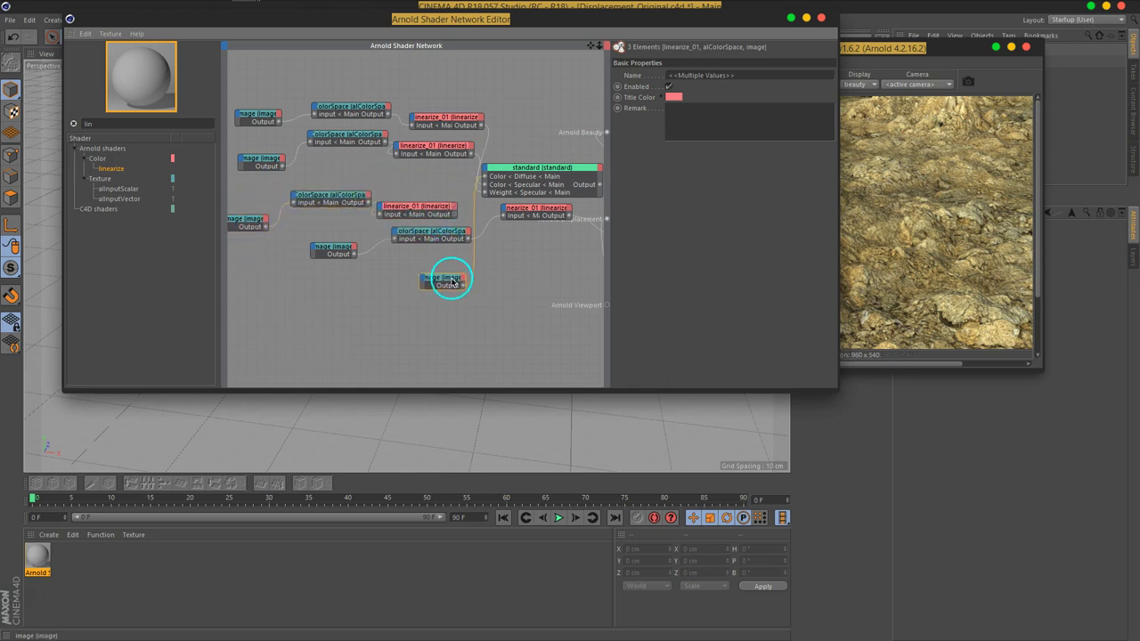
pyautogui.moveTo(439, 211); pyautogui.dragTo(442, 197)
# Step: Select the copied image node and browse for a different texture file
pyautogui.click(250, 224)
pyautogui.click(888, 171)
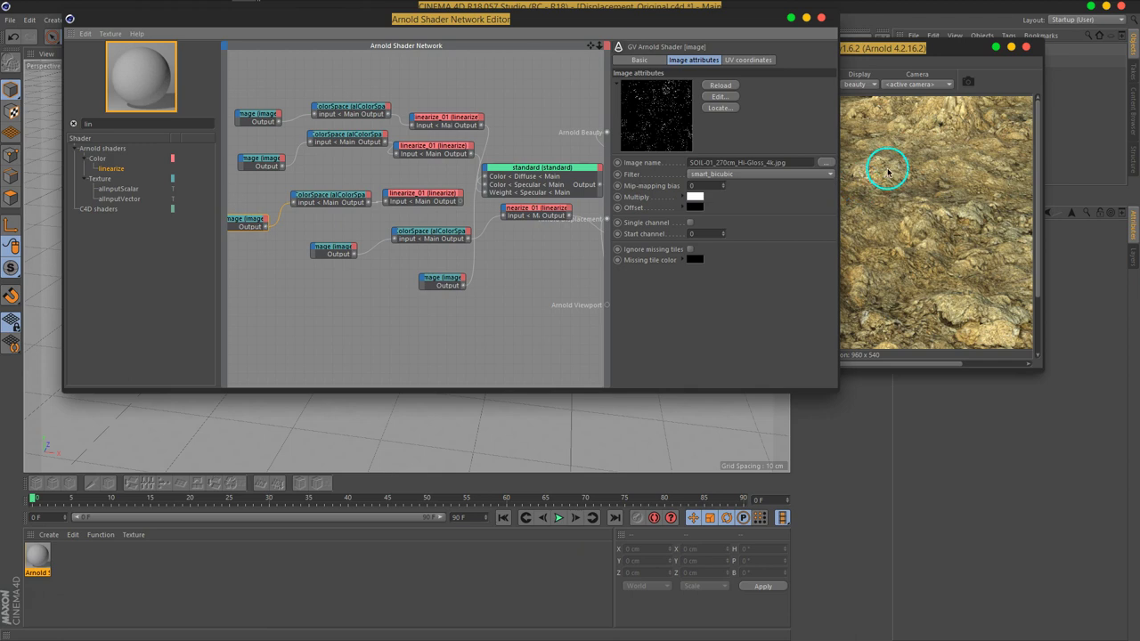
pyautogui.click(825, 162)
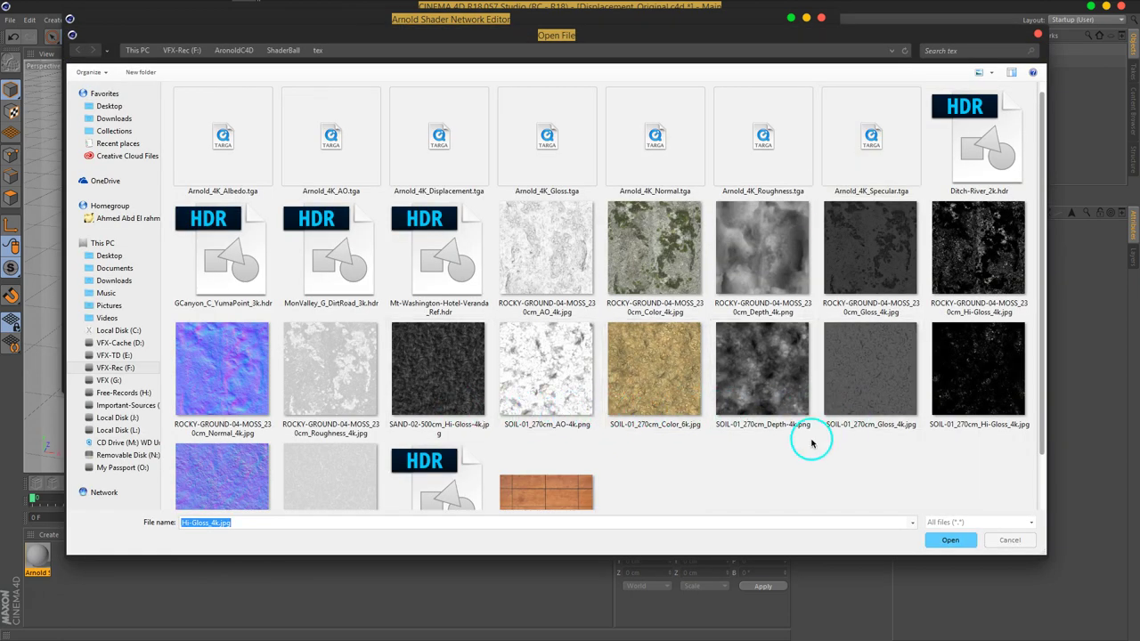
# Step: Load SOIL-01_270cm_Roughness_4k.jpg into the copied image node
pyautogui.scroll(-1, 784, 441)
pyautogui.click(360, 445)
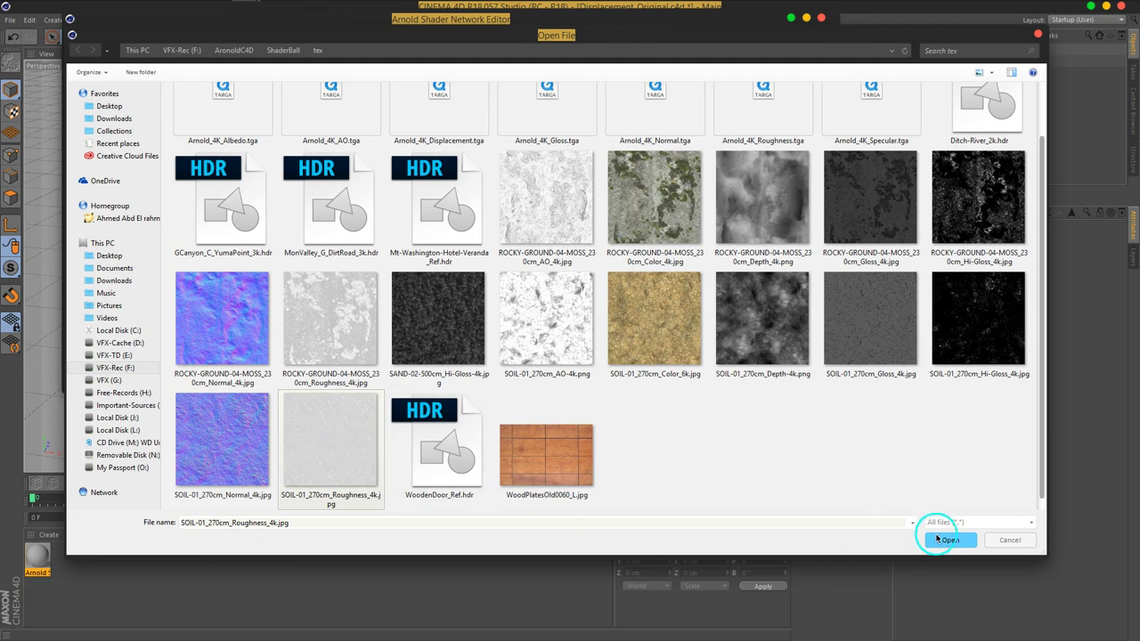
pyautogui.click(937, 539)
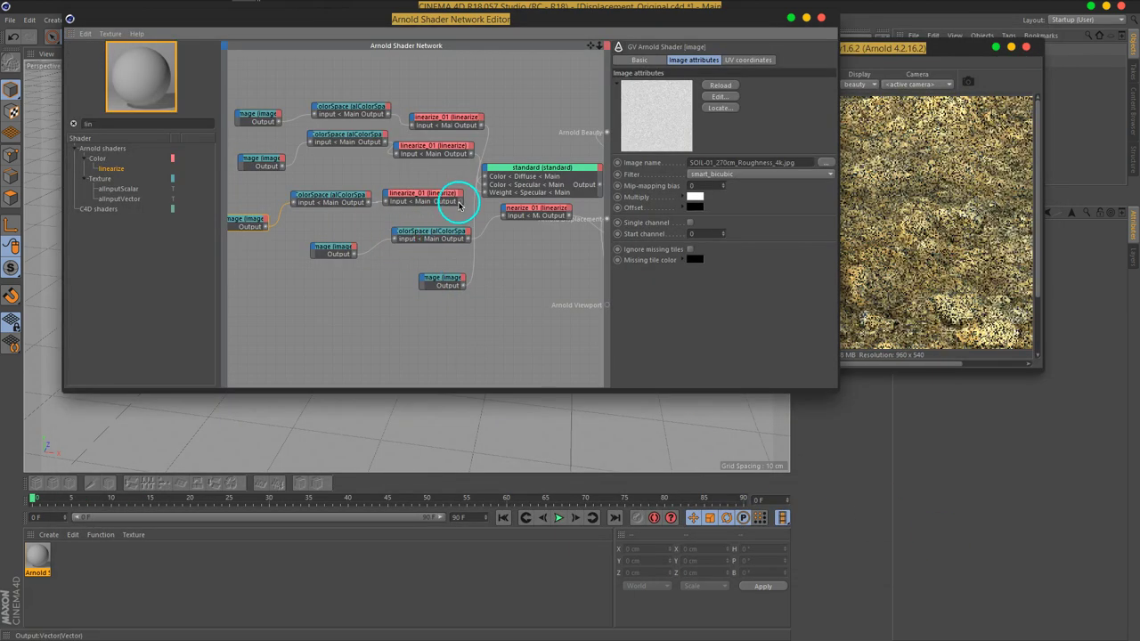
# Step: Connect the roughness map to the standard shader's Specular Roughness and check the IPR render
pyautogui.click(485, 173)
pyautogui.moveTo(533, 189)
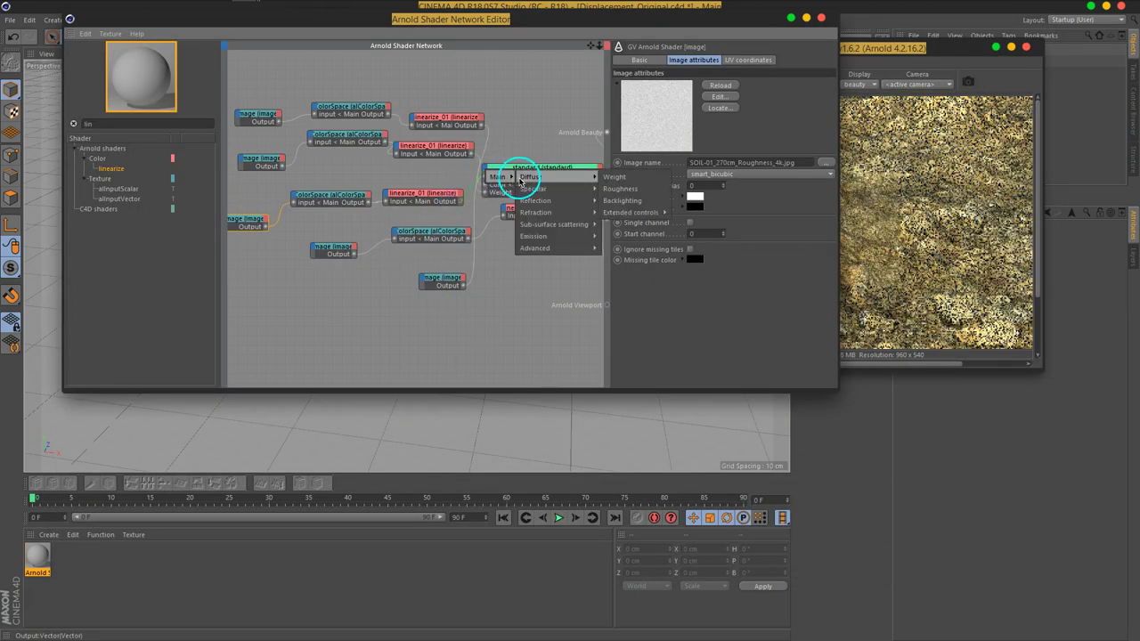
pyautogui.click(629, 192)
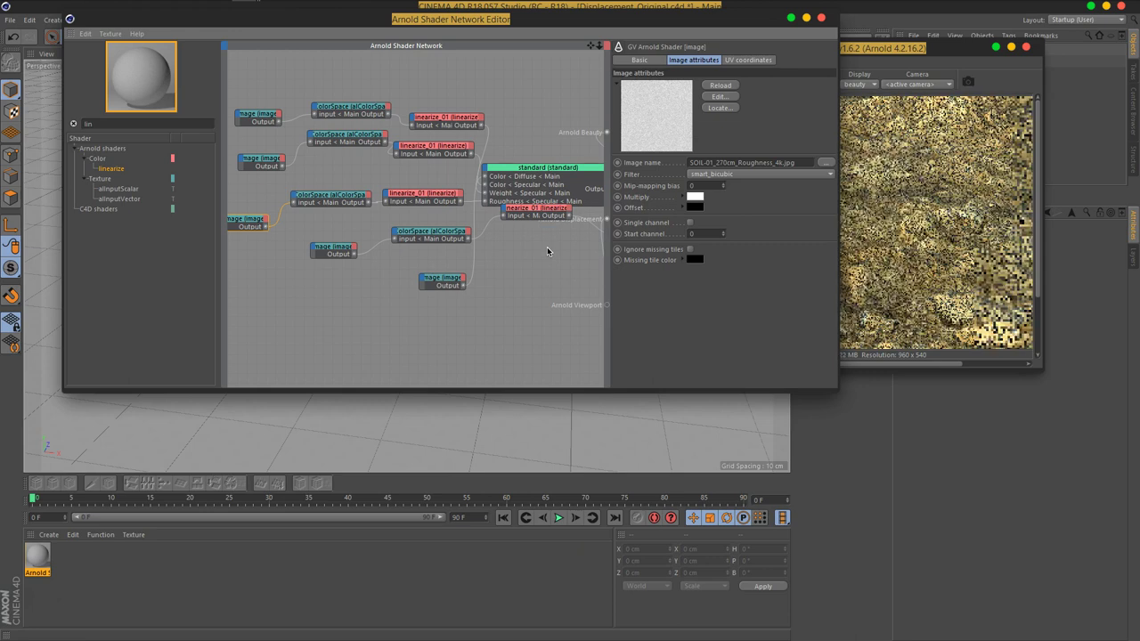
pyautogui.click(733, 34)
pyautogui.moveTo(734, 34); pyautogui.dragTo(533, 32)
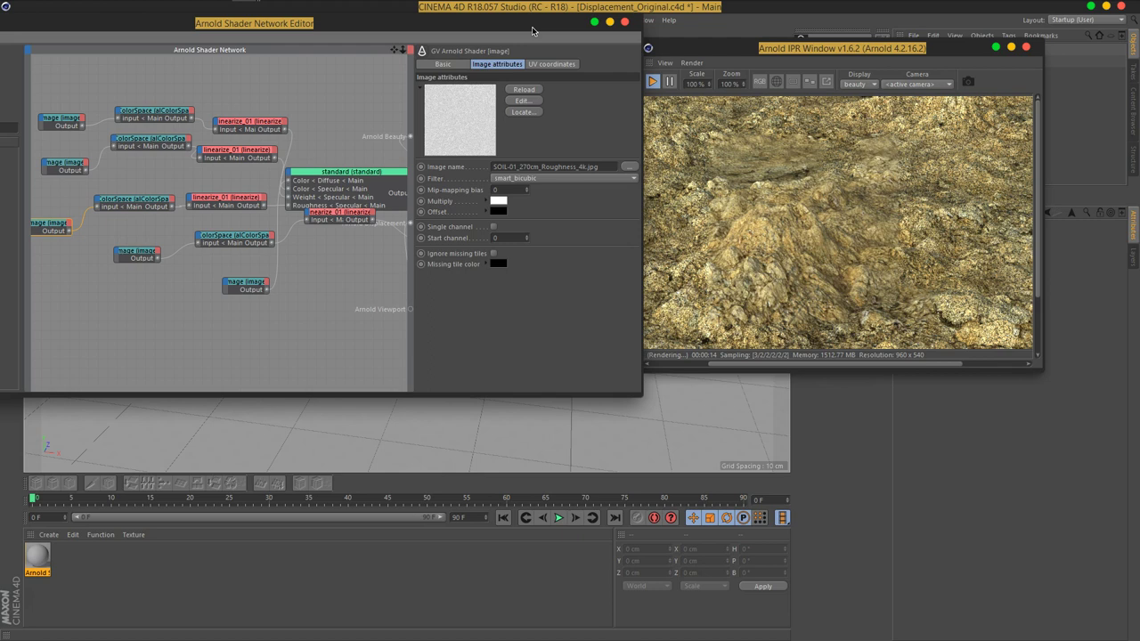
pyautogui.moveTo(532, 31); pyautogui.dragTo(801, 18)
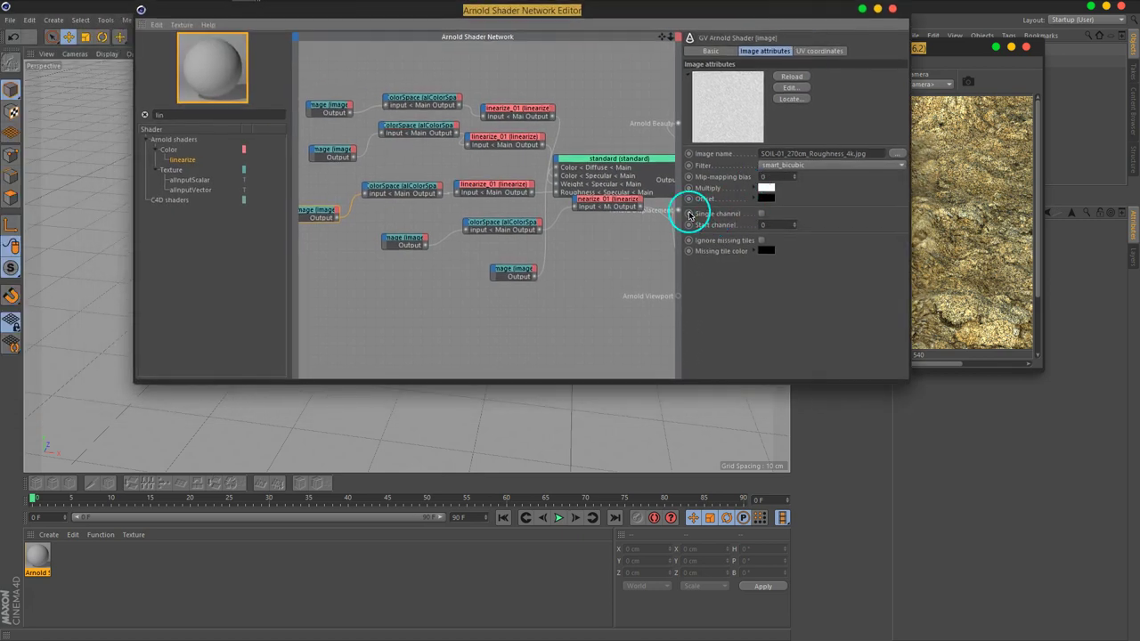
# Step: Spread the linearize_01, colorSpace, image and normal_map nodes so none overlap
pyautogui.moveTo(614, 207)
pyautogui.mouseDown()
pyautogui.moveTo(606, 270)
pyautogui.moveTo(606, 204)
pyautogui.moveTo(611, 229)
pyautogui.moveTo(588, 271)
pyautogui.mouseUp()
pyautogui.moveTo(501, 225); pyautogui.dragTo(471, 267)
pyautogui.moveTo(403, 243); pyautogui.dragTo(359, 285)
pyautogui.moveTo(516, 280)
pyautogui.mouseDown()
pyautogui.moveTo(483, 182)
pyautogui.moveTo(452, 158)
pyautogui.mouseUp()
pyautogui.moveTo(636, 224)
pyautogui.mouseDown(button='middle')
pyautogui.moveTo(438, 222)
pyautogui.moveTo(456, 227)
pyautogui.mouseUp(button='middle')
pyautogui.moveTo(553, 214); pyautogui.dragTo(595, 198)
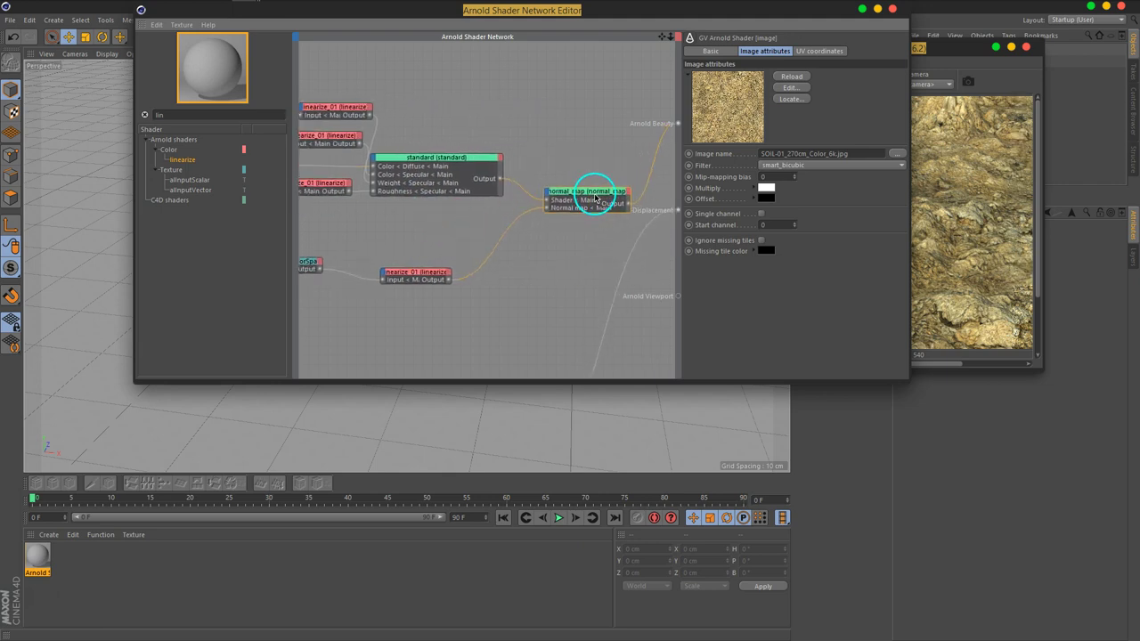
# Step: Nudge the standard shader node right and move the editor aside to view the render
pyautogui.click(444, 167)
pyautogui.moveTo(451, 164); pyautogui.dragTo(473, 160)
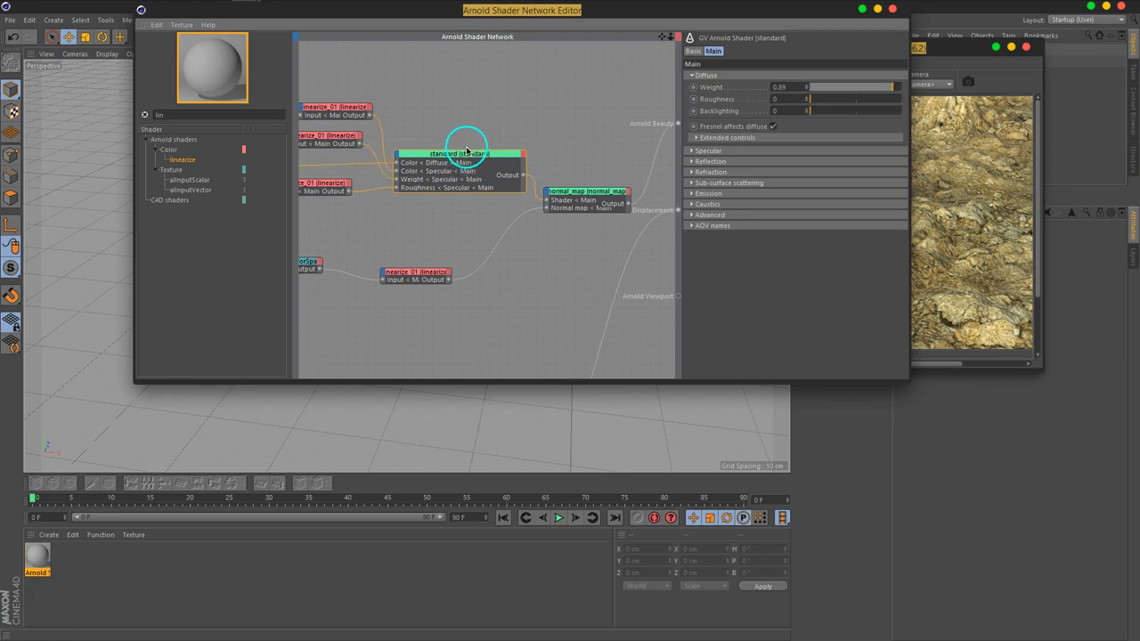
pyautogui.click(467, 124)
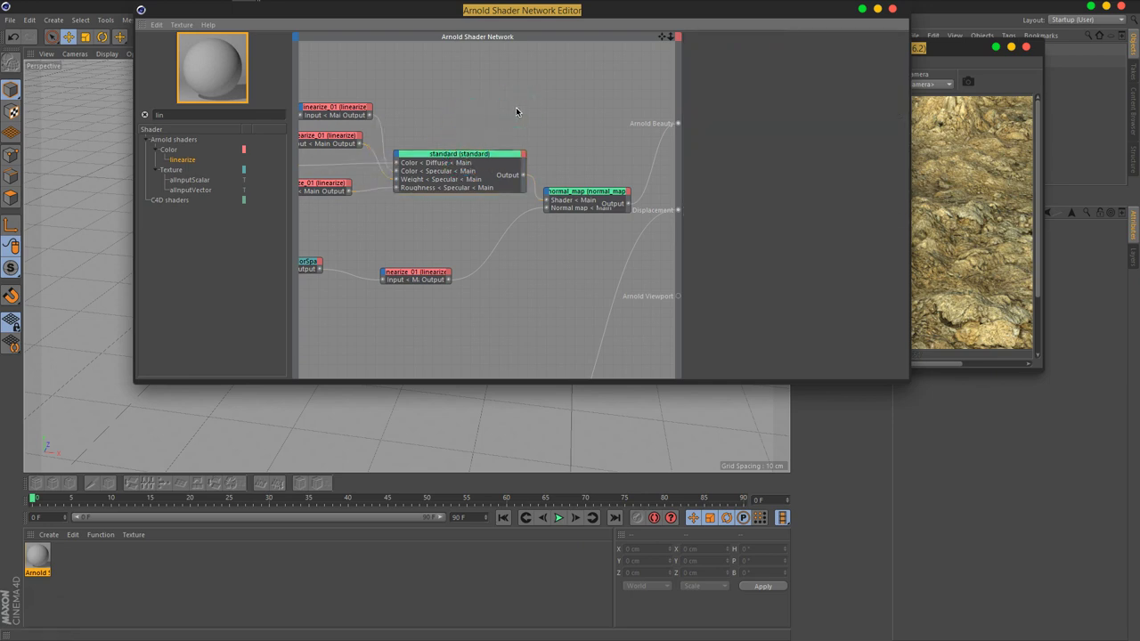
pyautogui.moveTo(631, 12); pyautogui.dragTo(358, 53)
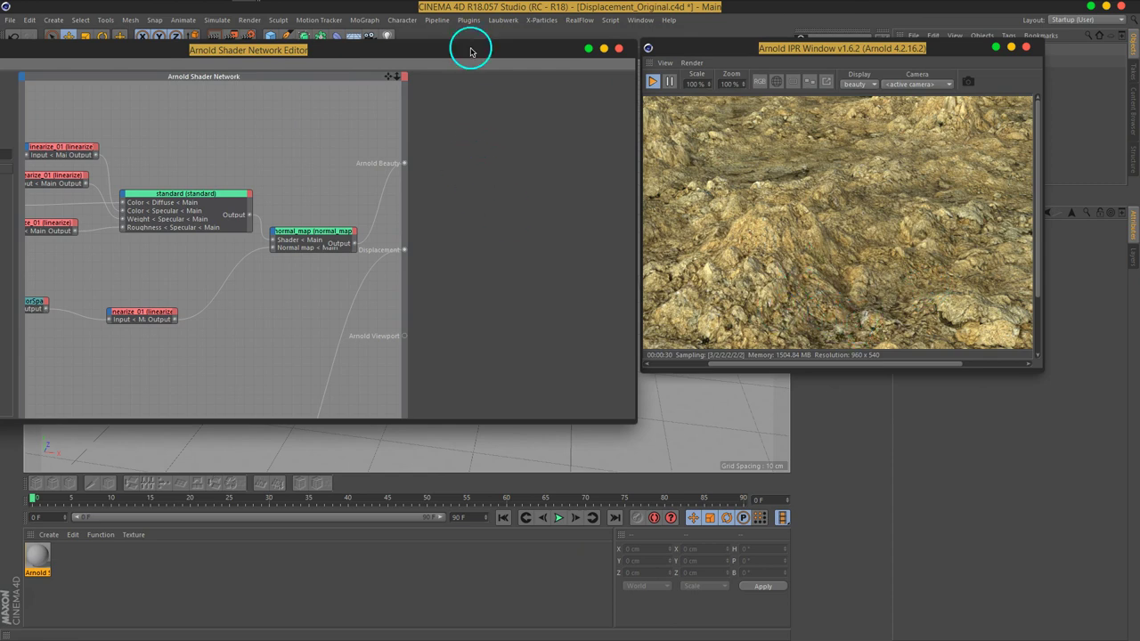
# Step: Orbit to a new view of the terrain, rearrange the windows and select the Plane's Arnold tag
pyautogui.moveTo(471, 51); pyautogui.dragTo(655, 463)
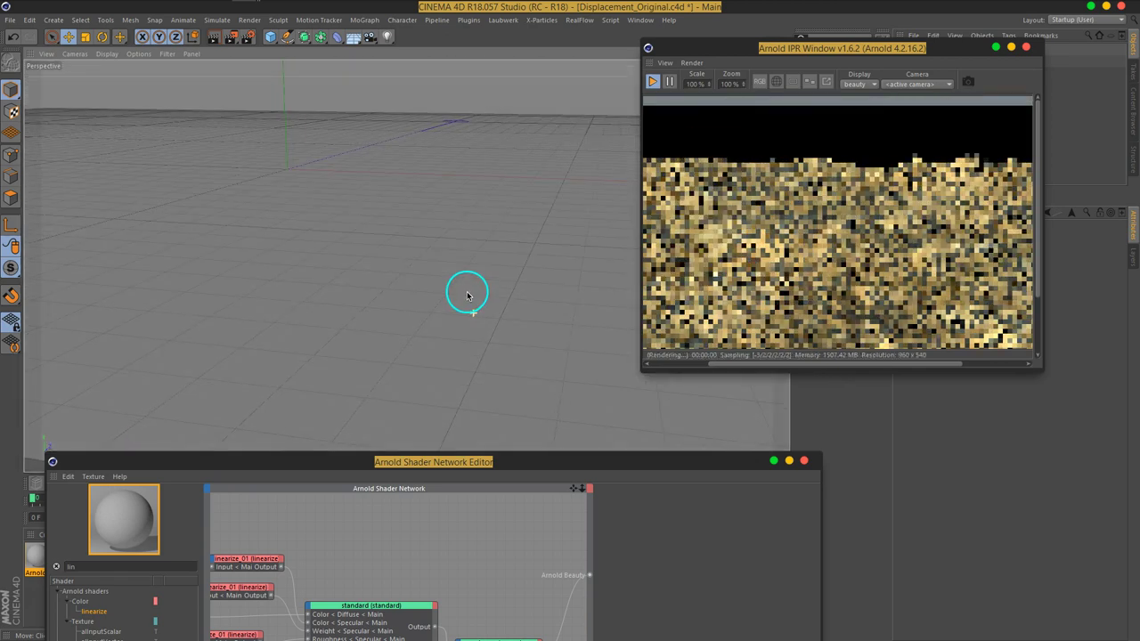
pyautogui.moveTo(501, 326)
pyautogui.keyDown('alt'); pyautogui.mouseDown()
pyautogui.moveTo(544, 214)
pyautogui.moveTo(507, 204)
pyautogui.moveTo(528, 297)
pyautogui.moveTo(634, 429)
pyautogui.mouseUp(); pyautogui.keyUp('alt')
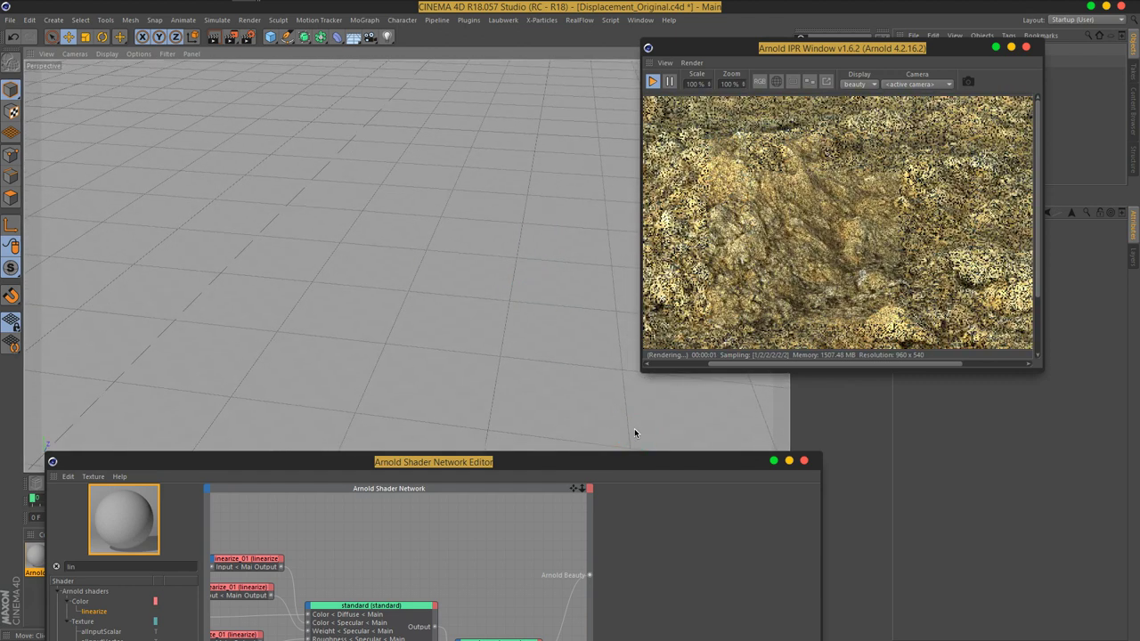
pyautogui.moveTo(639, 463); pyautogui.dragTo(504, 30)
pyautogui.moveTo(803, 49); pyautogui.dragTo(586, 48)
pyautogui.click(979, 60)
# Step: Save the scene and raise the Plane's Arnold subdivision iterations from 3 to 4
pyautogui.click(1028, 242)
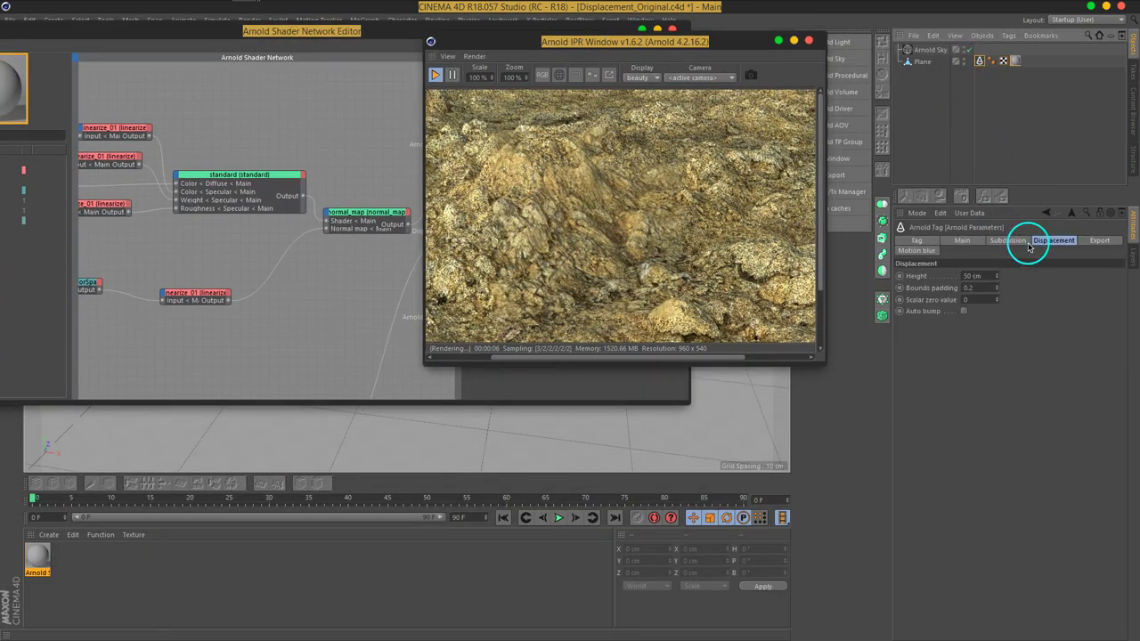
pyautogui.click(1009, 241)
pyautogui.hotkey('ctrl', 's')
pyautogui.click(996, 288)
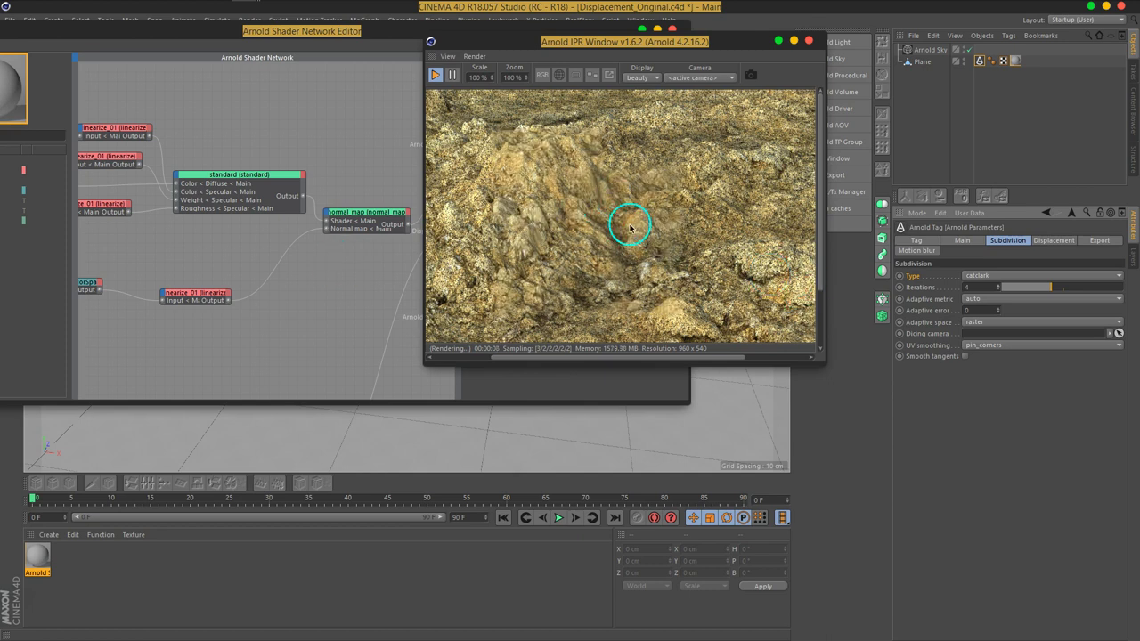
# Step: Set the Arnold tag's displacement bounds padding to 0.5
pyautogui.click(962, 240)
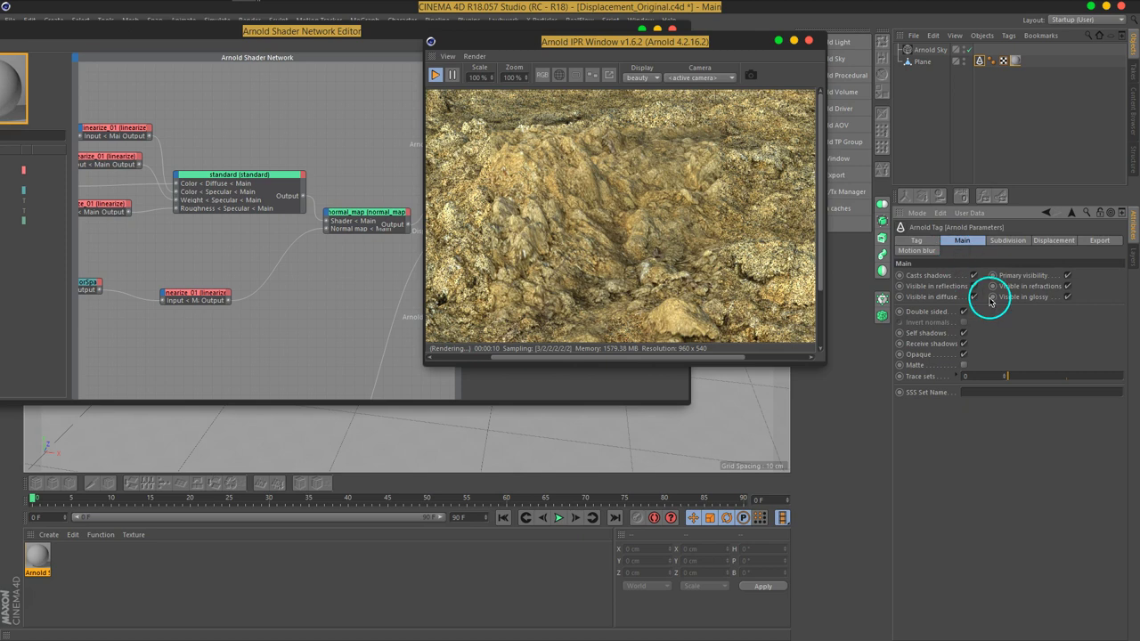
pyautogui.click(1054, 240)
pyautogui.click(980, 288)
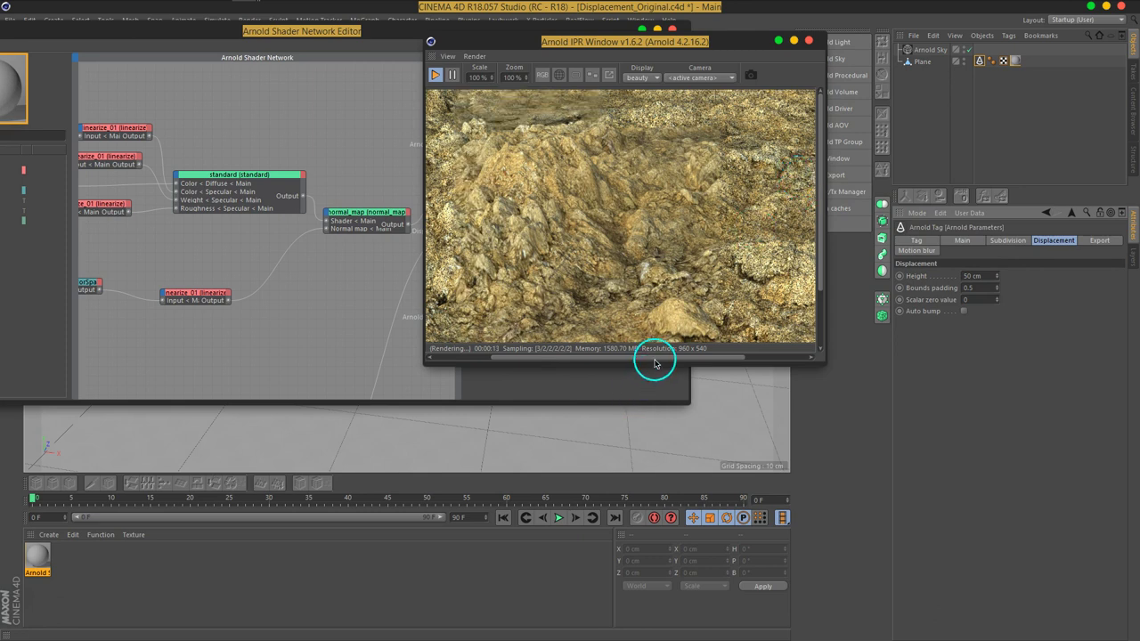
# Step: Pan around the IPR render to inspect rock detail, then show the normal_displacement node's settings
pyautogui.moveTo(655, 357); pyautogui.dragTo(580, 356)
pyautogui.moveTo(656, 163); pyautogui.dragTo(652, 197)
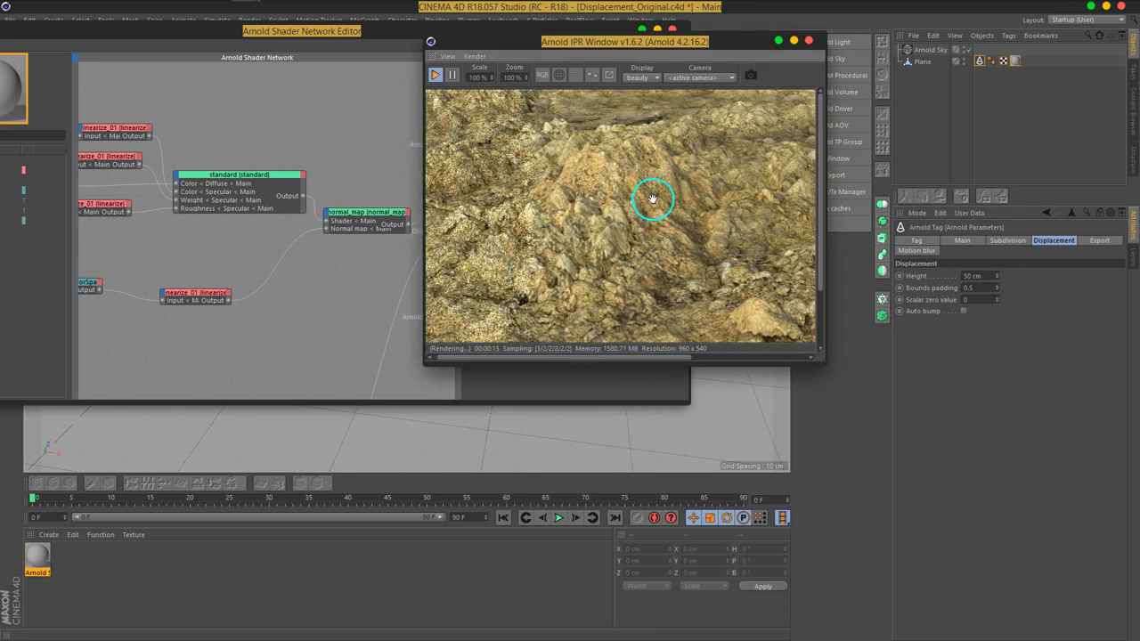
pyautogui.moveTo(529, 183); pyautogui.dragTo(575, 74)
pyautogui.moveTo(644, 95); pyautogui.dragTo(562, 195)
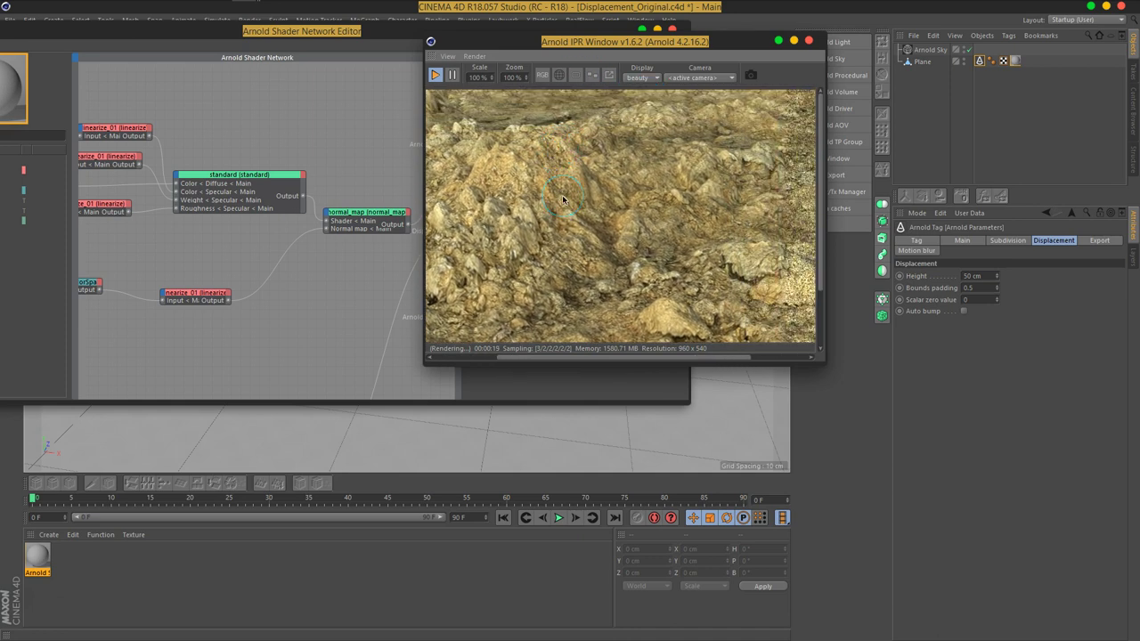
pyautogui.moveTo(562, 195); pyautogui.dragTo(703, 233)
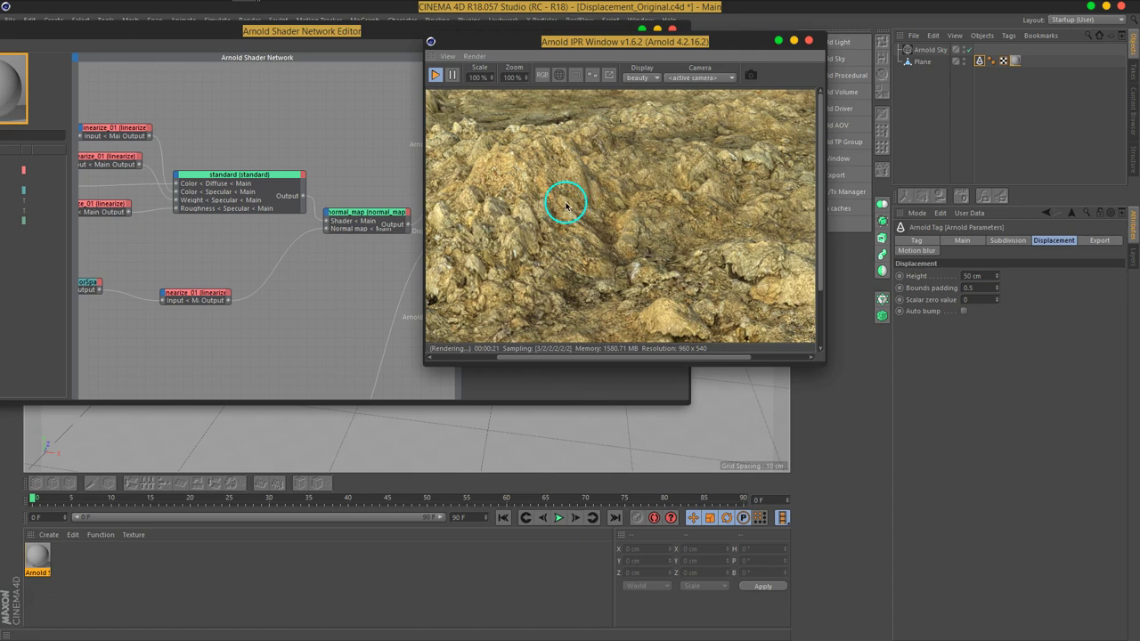
pyautogui.moveTo(361, 257)
pyautogui.mouseDown()
pyautogui.moveTo(318, 173)
pyautogui.moveTo(369, 71)
pyautogui.mouseUp()
pyautogui.click(297, 285)
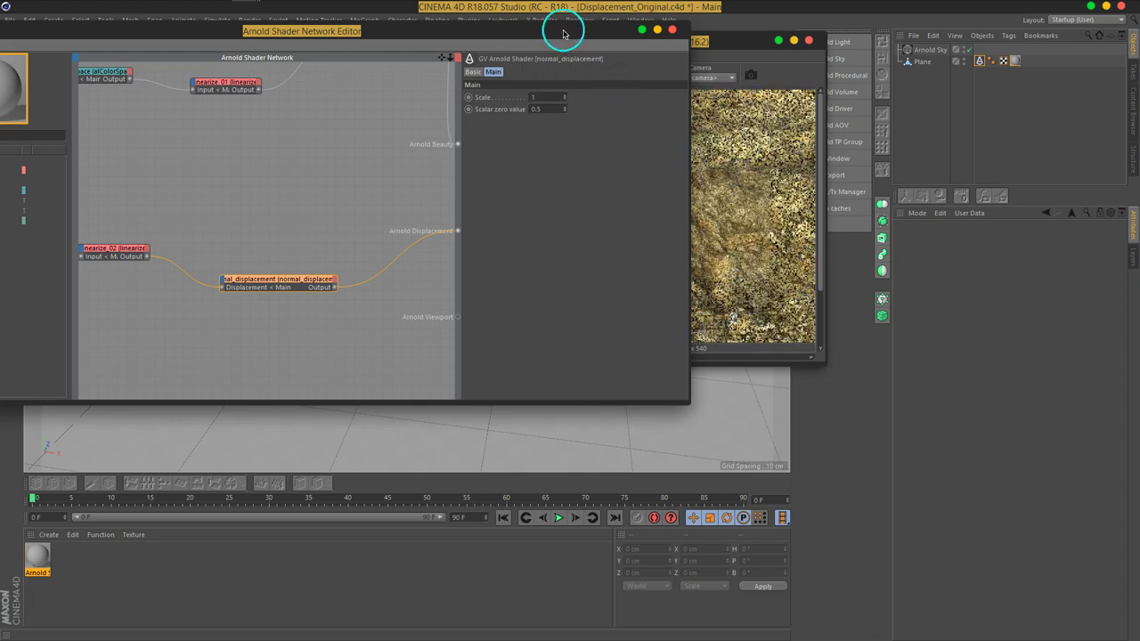
# Step: Move the Shader Network Editor aside and set normal_displacement Scale to 0.6
pyautogui.moveTo(563, 34); pyautogui.dragTo(484, 44)
pyautogui.moveTo(654, 41); pyautogui.dragTo(877, 47)
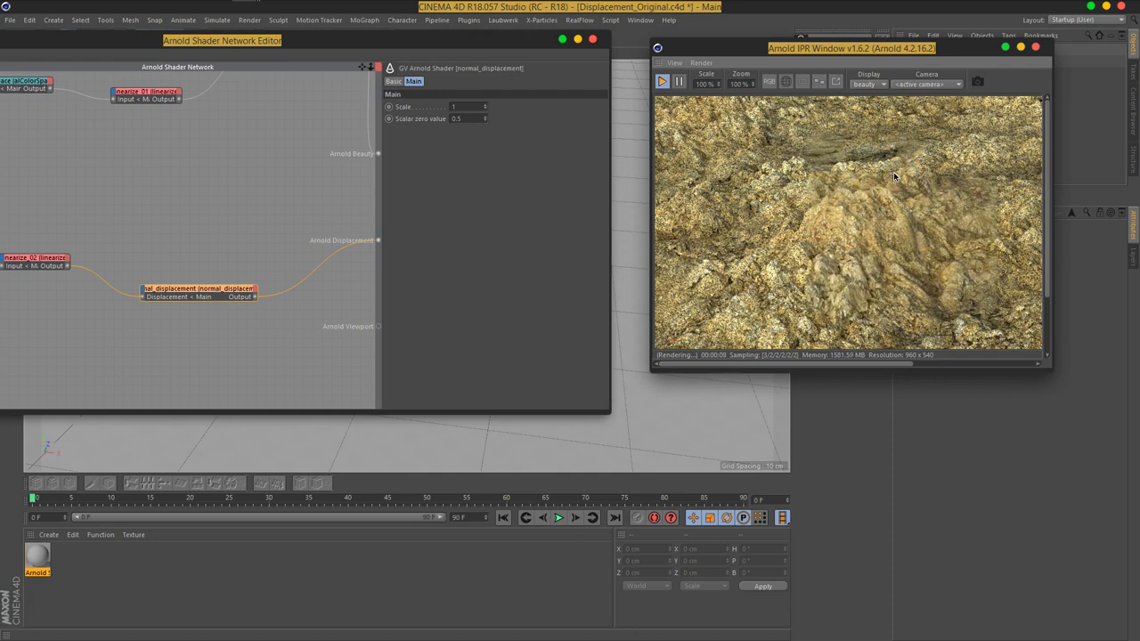
pyautogui.click(463, 107)
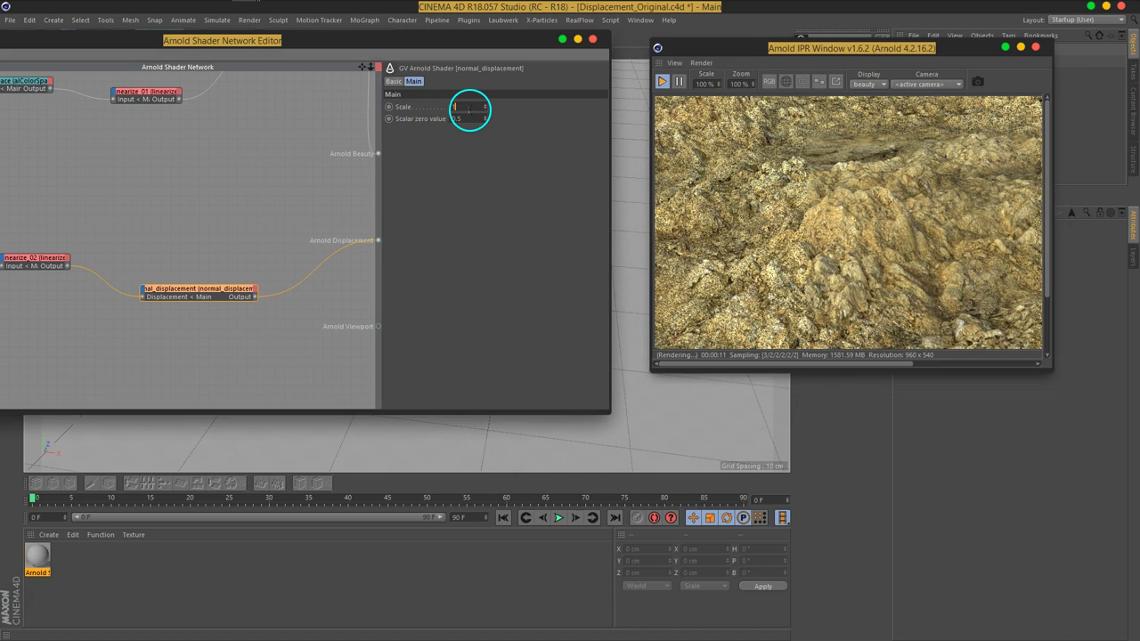
pyautogui.write('0.6')
pyautogui.press('Return')
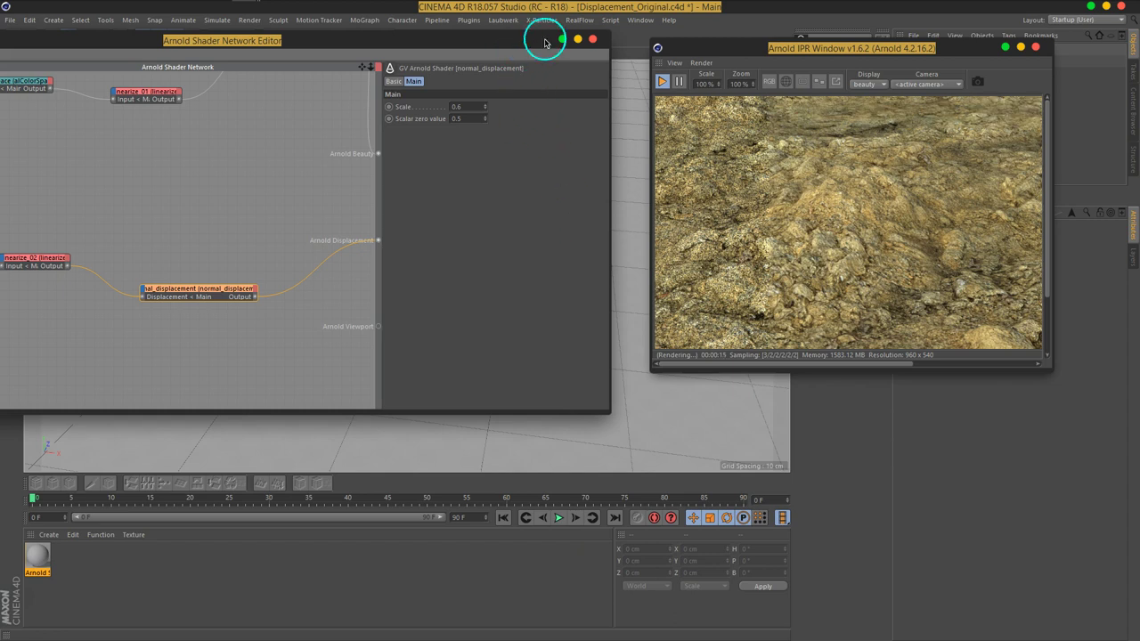
# Step: Set the Arnold Sky Intensity to 2
pyautogui.click(932, 50)
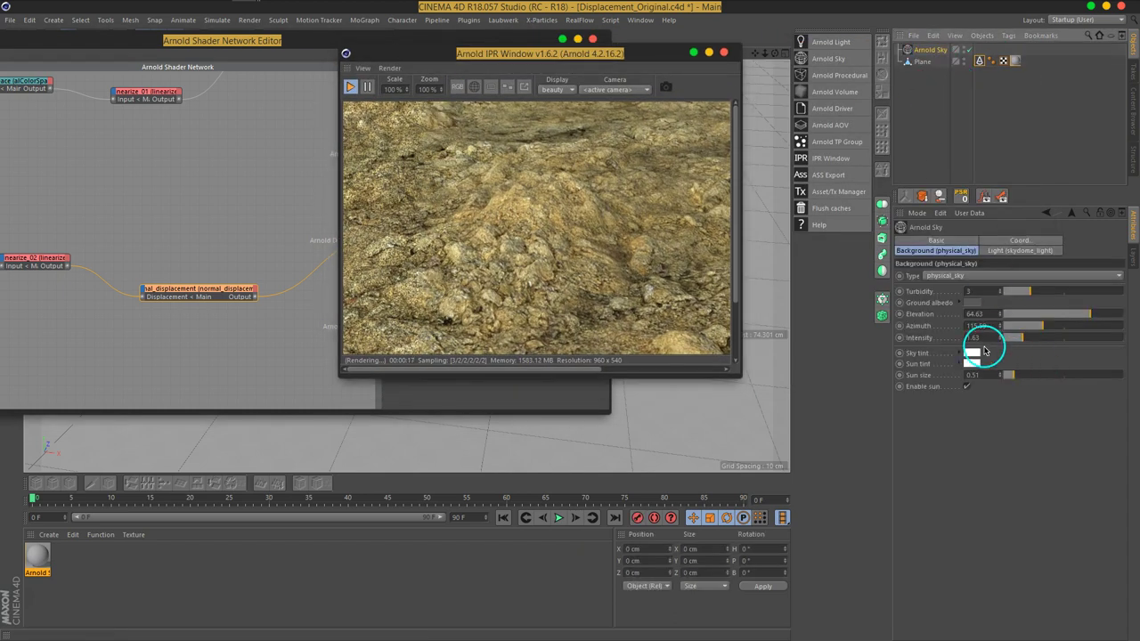
pyautogui.click(986, 339)
pyautogui.write('2')
pyautogui.press('Return')
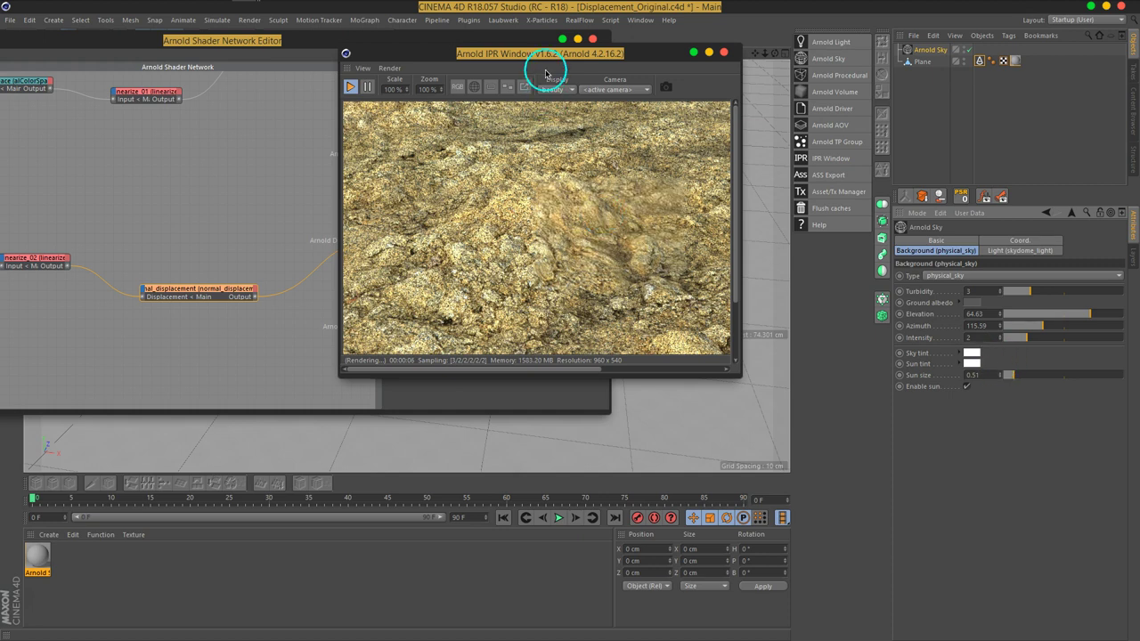
# Step: Move the IPR window to the right edge and the Shader Network Editor to the bottom
pyautogui.moveTo(540, 52); pyautogui.dragTo(926, 39)
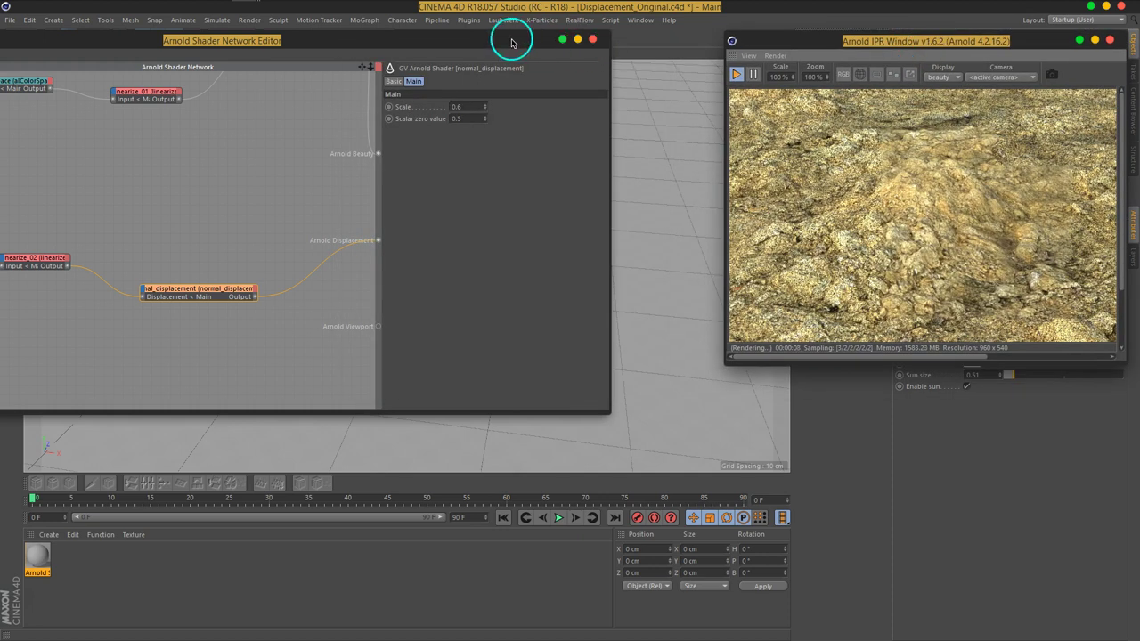
pyautogui.moveTo(512, 43); pyautogui.dragTo(475, 496)
pyautogui.moveTo(521, 261)
pyautogui.keyDown('alt'); pyautogui.mouseDown()
pyautogui.moveTo(576, 251)
pyautogui.moveTo(565, 233)
pyautogui.mouseUp(); pyautogui.keyUp('alt')
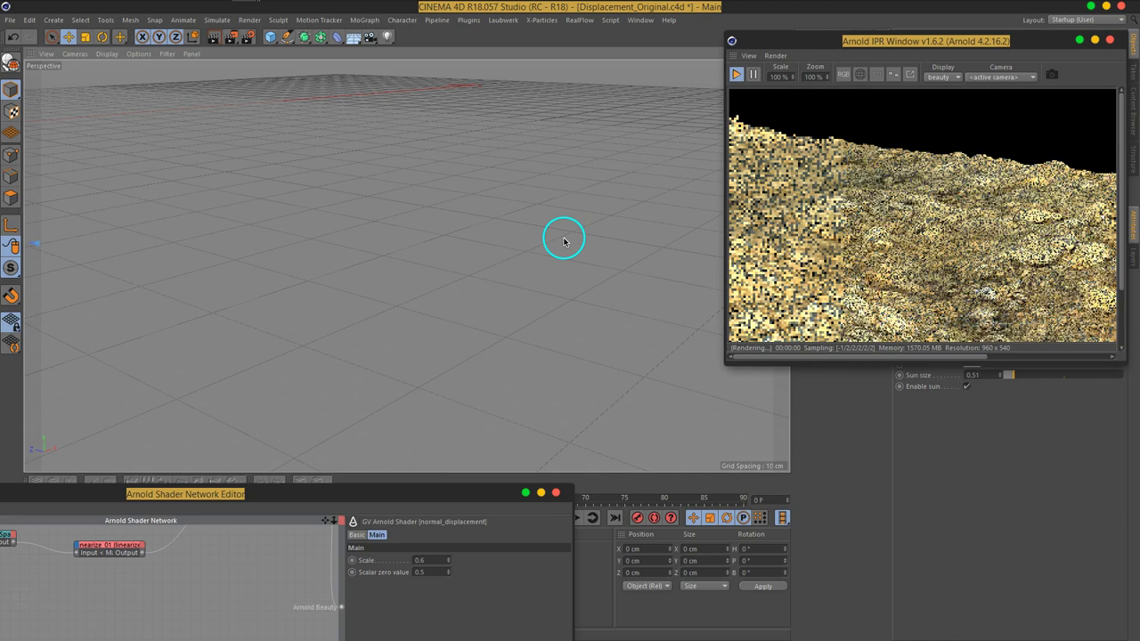
# Step: Frame a low, close camera view across the rocky terrain, then return the Shader Network Editor upper left
pyautogui.keyDown('alt'); pyautogui.moveTo(407, 276); pyautogui.dragTo(518, 224); pyautogui.keyUp('alt')
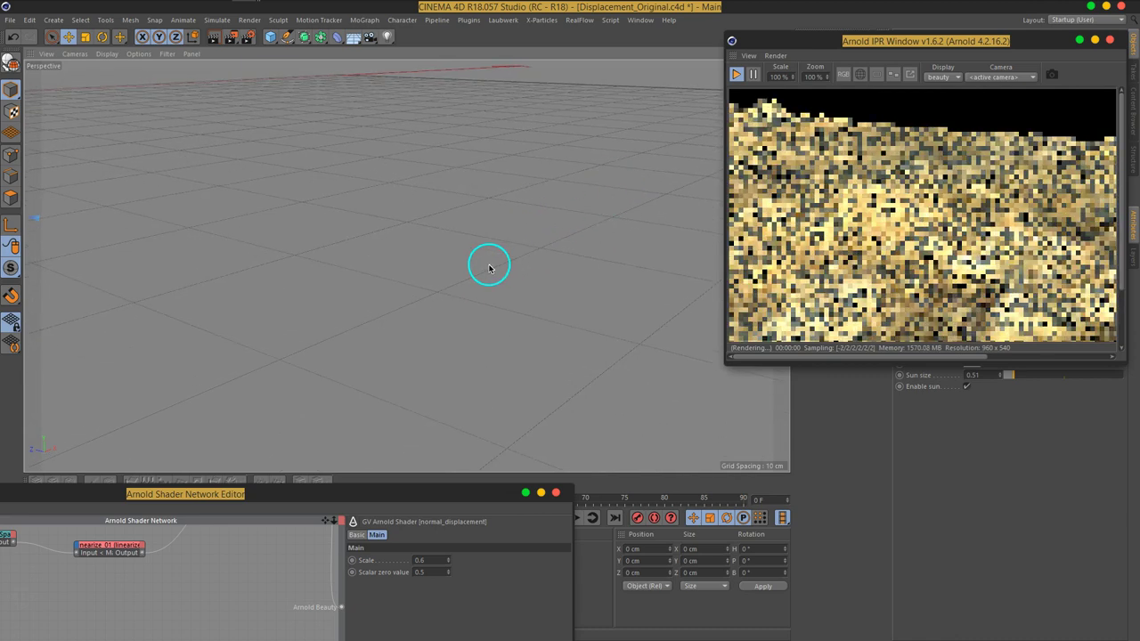
pyautogui.moveTo(517, 225)
pyautogui.keyDown('alt'); pyautogui.mouseDown()
pyautogui.moveTo(273, 288)
pyautogui.moveTo(483, 395)
pyautogui.moveTo(454, 288)
pyautogui.moveTo(461, 300)
pyautogui.moveTo(575, 309)
pyautogui.moveTo(366, 311)
pyautogui.moveTo(682, 217)
pyautogui.moveTo(623, 219)
pyautogui.moveTo(738, 224)
pyautogui.moveTo(583, 265)
pyautogui.moveTo(565, 249)
pyautogui.mouseUp(); pyautogui.keyUp('alt')
pyautogui.keyDown('alt'); pyautogui.moveTo(565, 250); pyautogui.dragTo(440, 213, button='middle'); pyautogui.keyUp('alt')
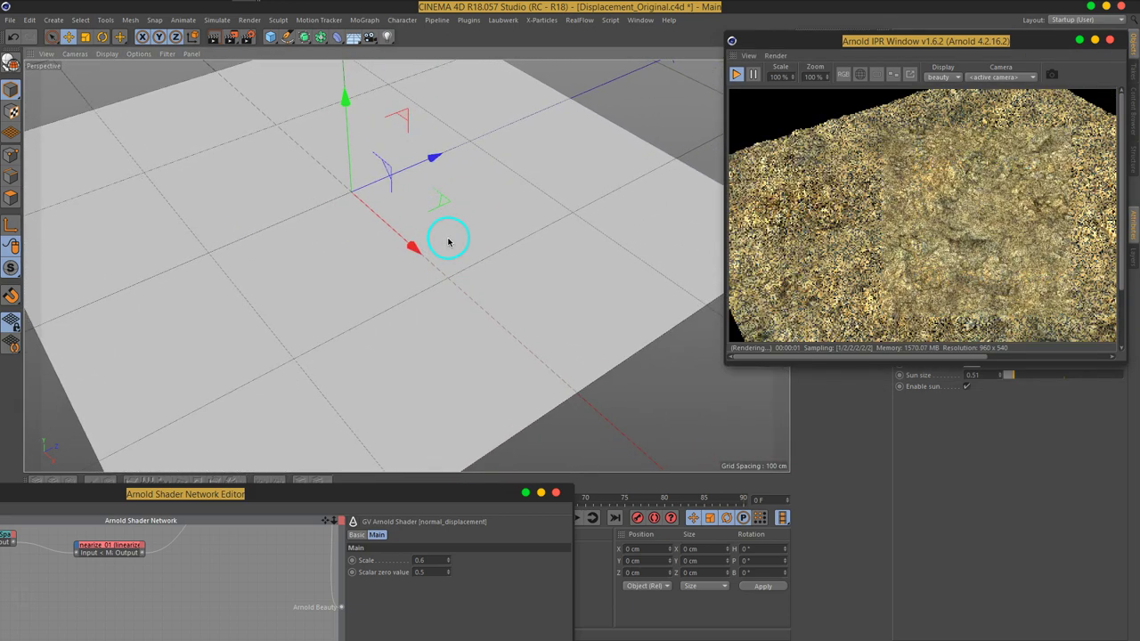
pyautogui.moveTo(392, 232)
pyautogui.keyDown('alt'); pyautogui.mouseDown(button='right')
pyautogui.moveTo(309, 220)
pyautogui.moveTo(415, 280)
pyautogui.moveTo(423, 229)
pyautogui.mouseUp(button='right'); pyautogui.keyUp('alt')
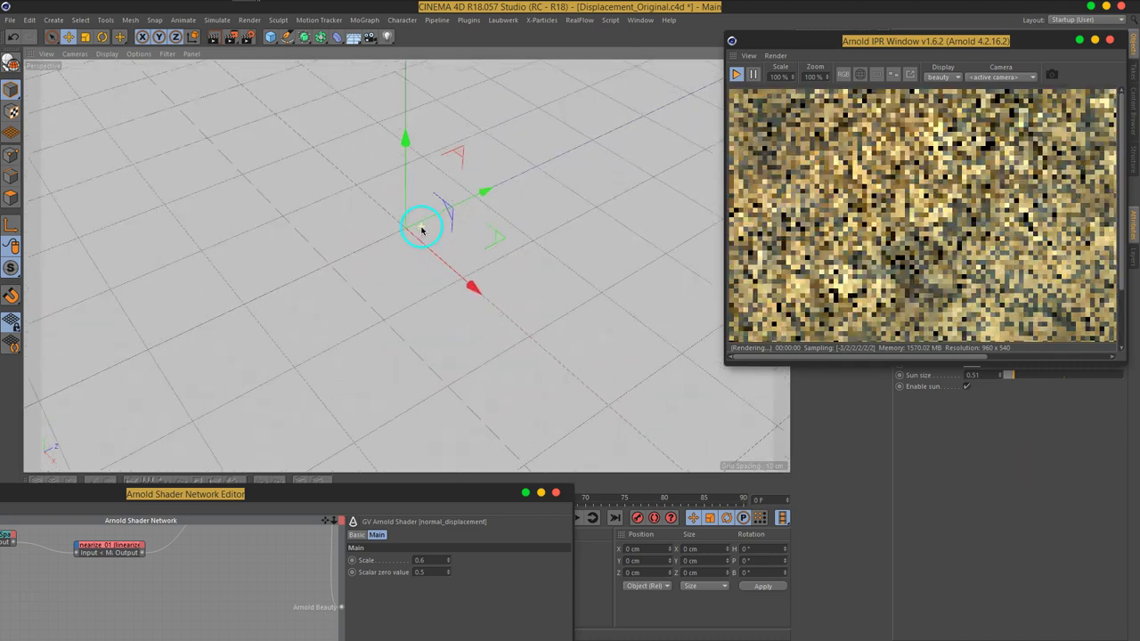
pyautogui.moveTo(423, 285)
pyautogui.keyDown('alt'); pyautogui.mouseDown(button='middle')
pyautogui.moveTo(435, 269)
pyautogui.moveTo(437, 309)
pyautogui.mouseUp(button='middle'); pyautogui.keyUp('alt')
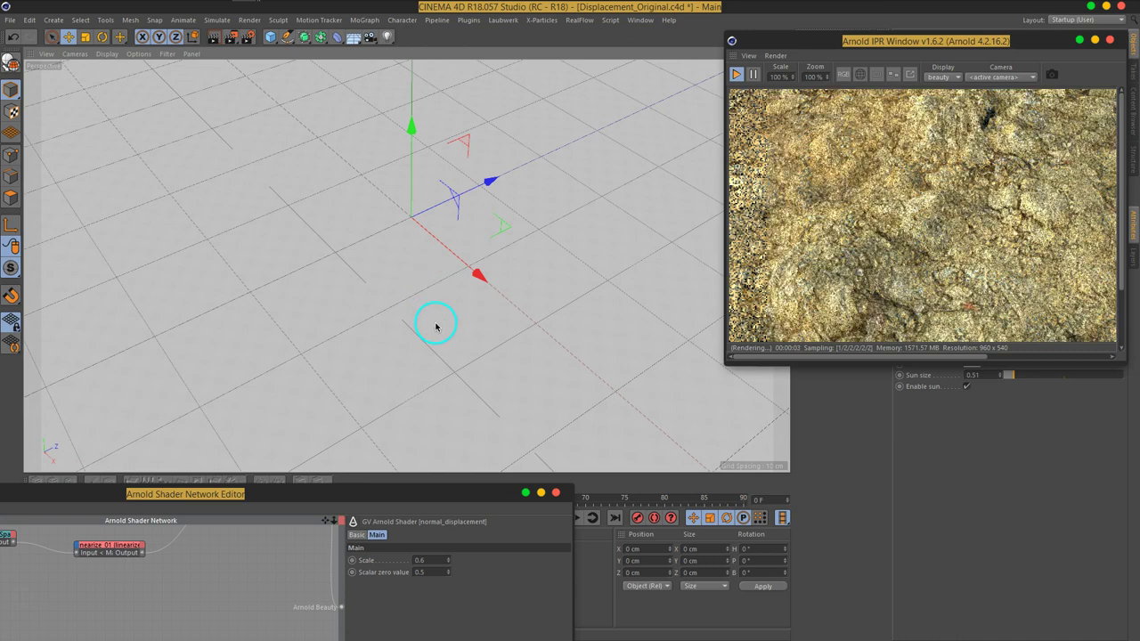
pyautogui.moveTo(436, 334)
pyautogui.keyDown('alt'); pyautogui.mouseDown()
pyautogui.moveTo(471, 287)
pyautogui.moveTo(539, 320)
pyautogui.moveTo(585, 267)
pyautogui.mouseUp(); pyautogui.keyUp('alt')
pyautogui.keyDown('alt'); pyautogui.moveTo(437, 198); pyautogui.dragTo(400, 256); pyautogui.keyUp('alt')
pyautogui.moveTo(438, 400)
pyautogui.keyDown('alt'); pyautogui.mouseDown()
pyautogui.moveTo(432, 255)
pyautogui.moveTo(482, 255)
pyautogui.moveTo(526, 227)
pyautogui.moveTo(453, 193)
pyautogui.moveTo(437, 196)
pyautogui.moveTo(434, 224)
pyautogui.moveTo(457, 287)
pyautogui.mouseUp(); pyautogui.keyUp('alt')
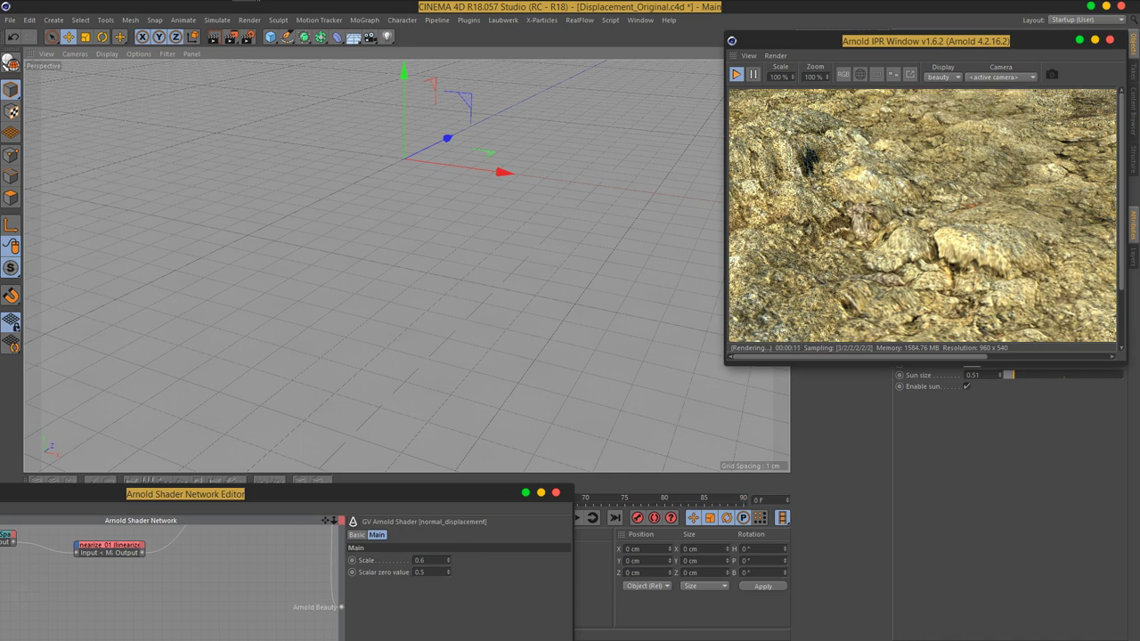
pyautogui.moveTo(410, 503)
pyautogui.mouseDown()
pyautogui.moveTo(461, 410)
pyautogui.moveTo(522, 119)
pyautogui.moveTo(649, 83)
pyautogui.moveTo(293, 172)
pyautogui.moveTo(267, 382)
pyautogui.moveTo(477, 109)
pyautogui.mouseUp()
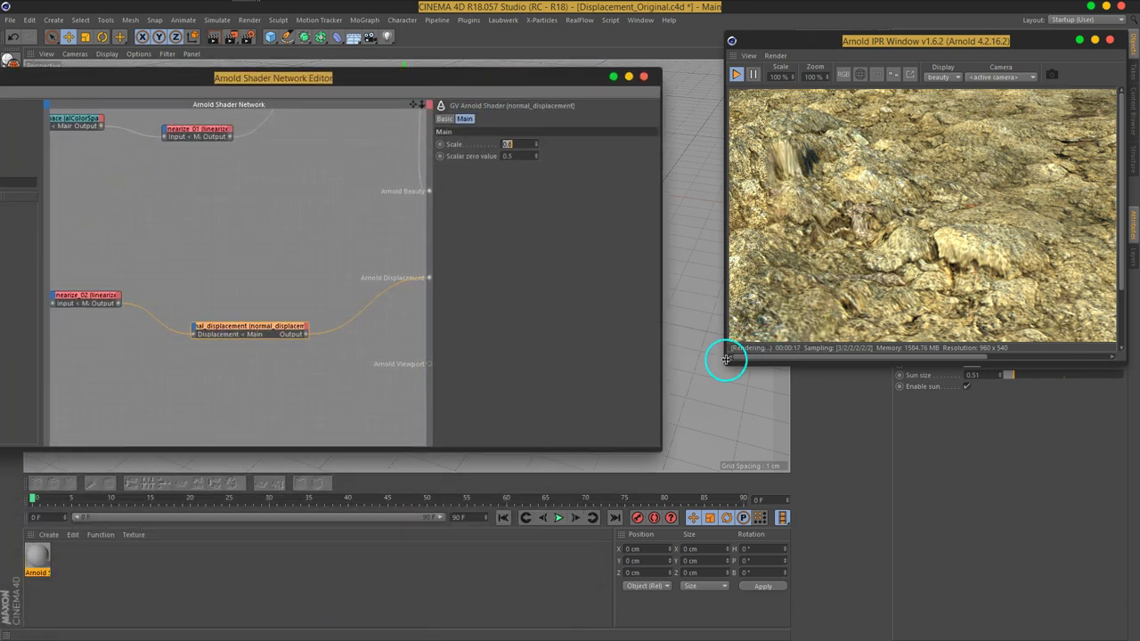
# Step: Enlarge the IPR window and zoom the shader graph out to show the image texture nodes
pyautogui.moveTo(726, 361)
pyautogui.mouseDown()
pyautogui.moveTo(560, 413)
pyautogui.moveTo(501, 452)
pyautogui.mouseUp()
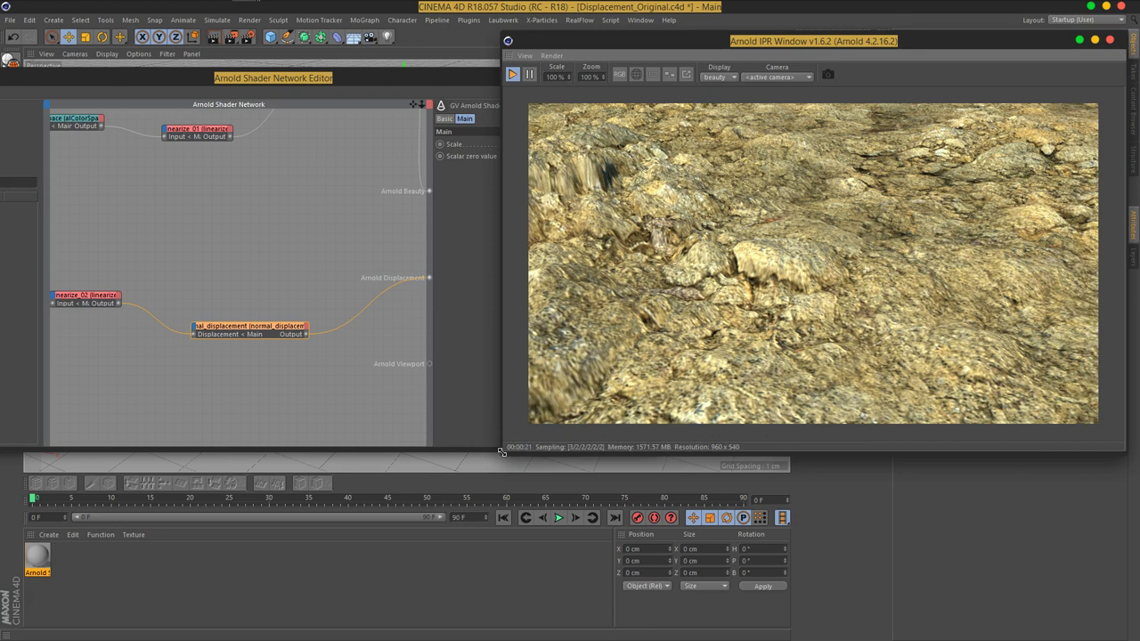
pyautogui.moveTo(183, 271)
pyautogui.mouseDown(button='middle')
pyautogui.moveTo(280, 249)
pyautogui.moveTo(285, 336)
pyautogui.mouseUp(button='middle')
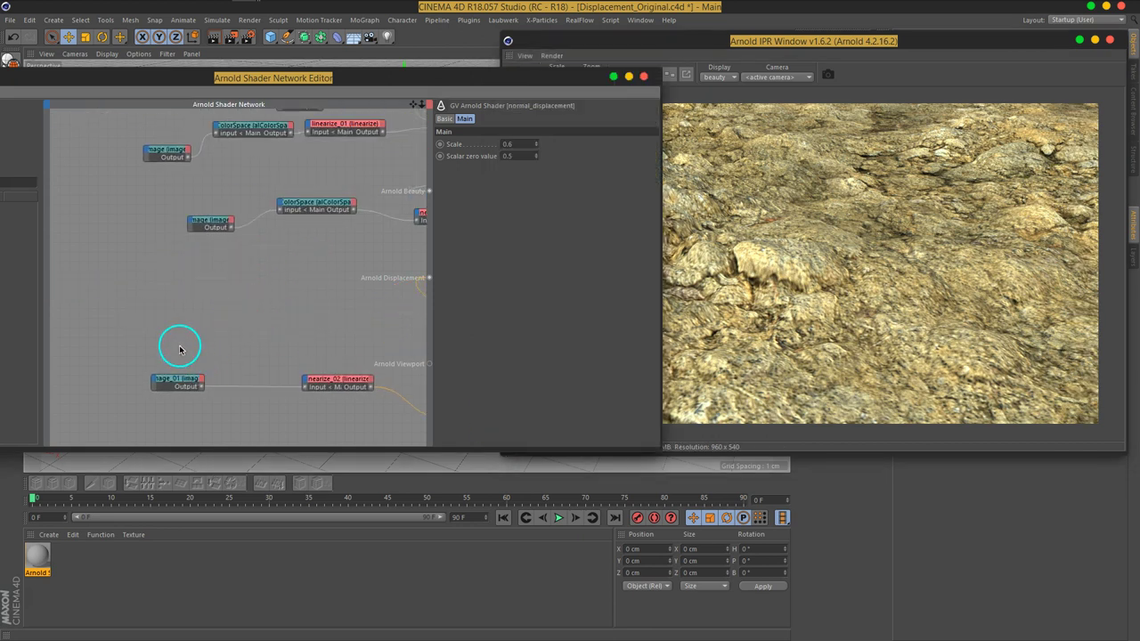
pyautogui.scroll(-2, 148, 237)
pyautogui.scroll(-2, 148, 237)
pyautogui.scroll(-2, 297, 288)
pyautogui.scroll(-2, 287, 276)
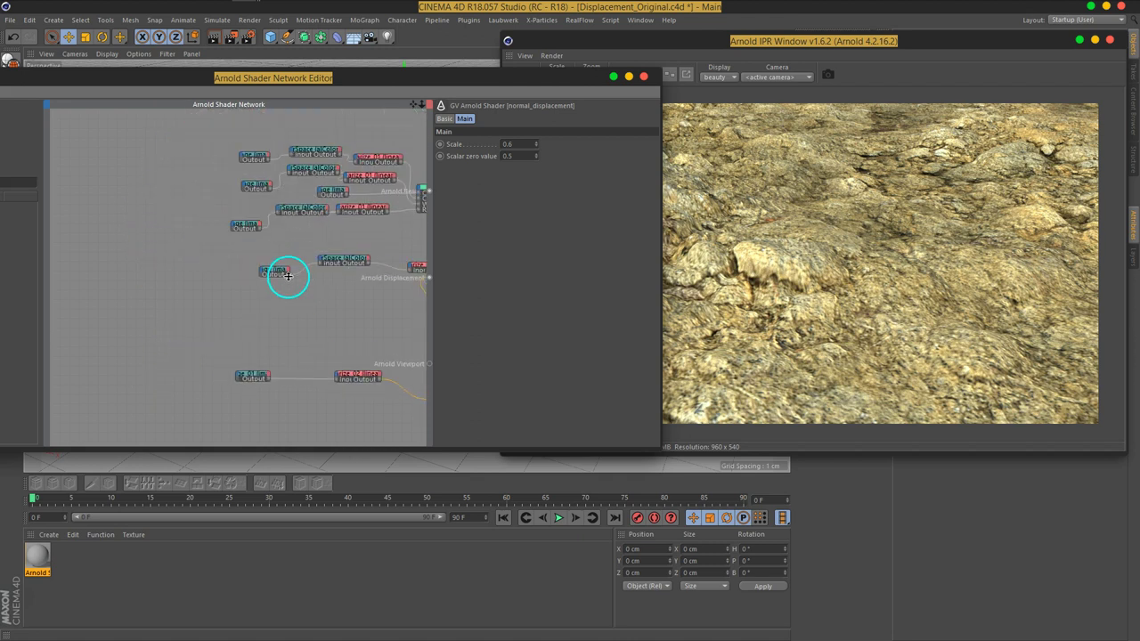
# Step: Inspect each soil image node: Hi-Gloss, colour, Roughness, Normal map and Depth
pyautogui.click(249, 186)
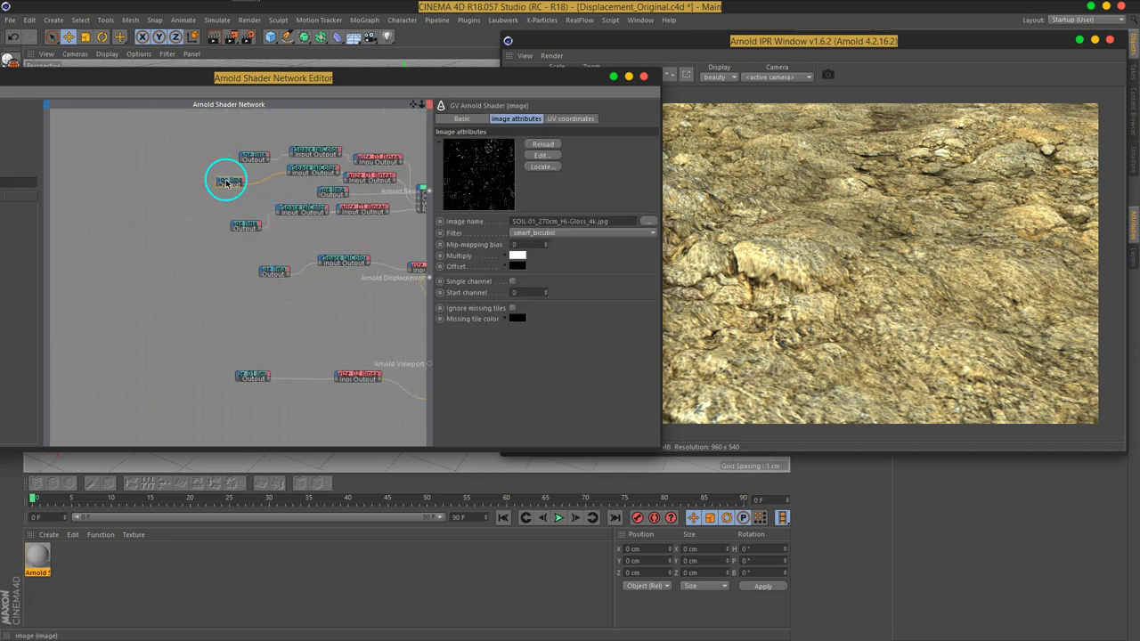
pyautogui.click(228, 182)
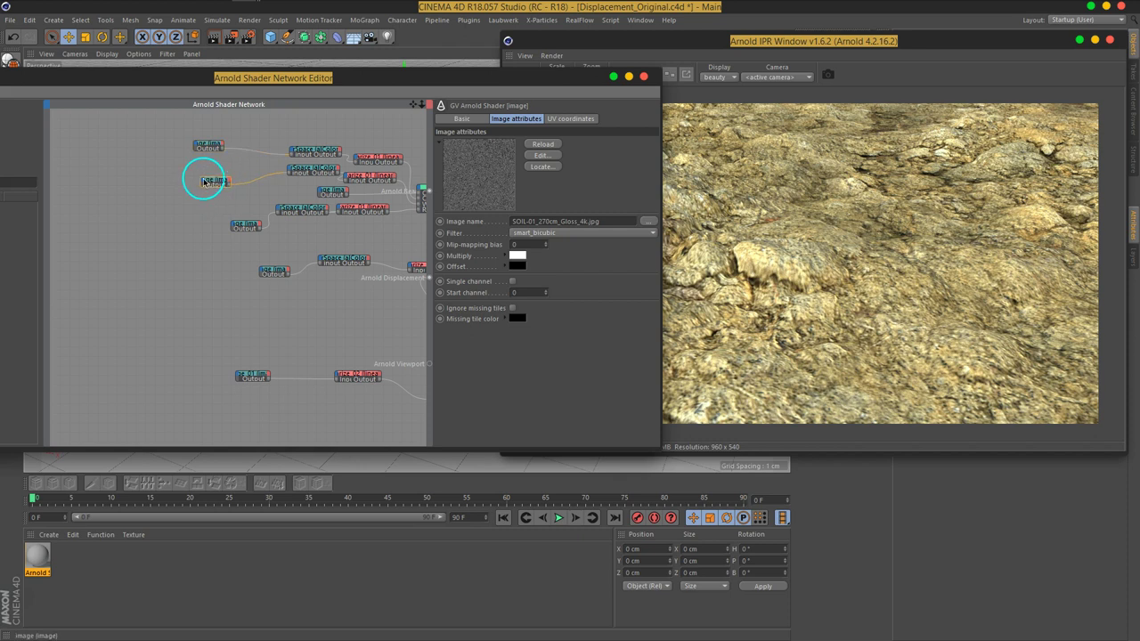
pyautogui.moveTo(205, 182); pyautogui.dragTo(183, 177)
pyautogui.click(300, 212)
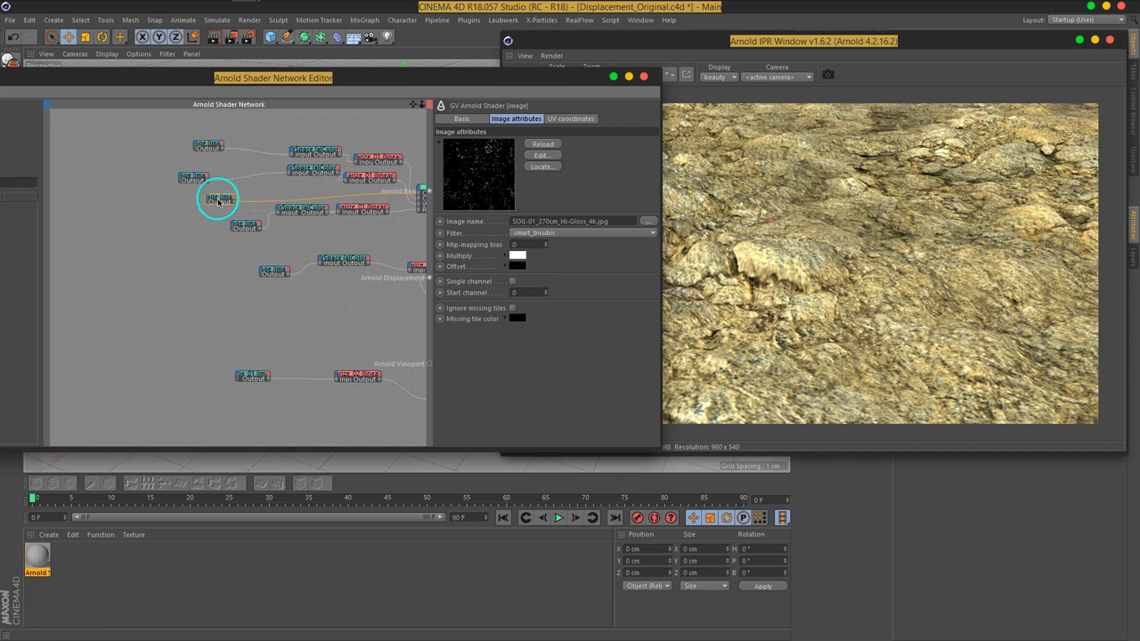
pyautogui.click(218, 199)
pyautogui.click(271, 268)
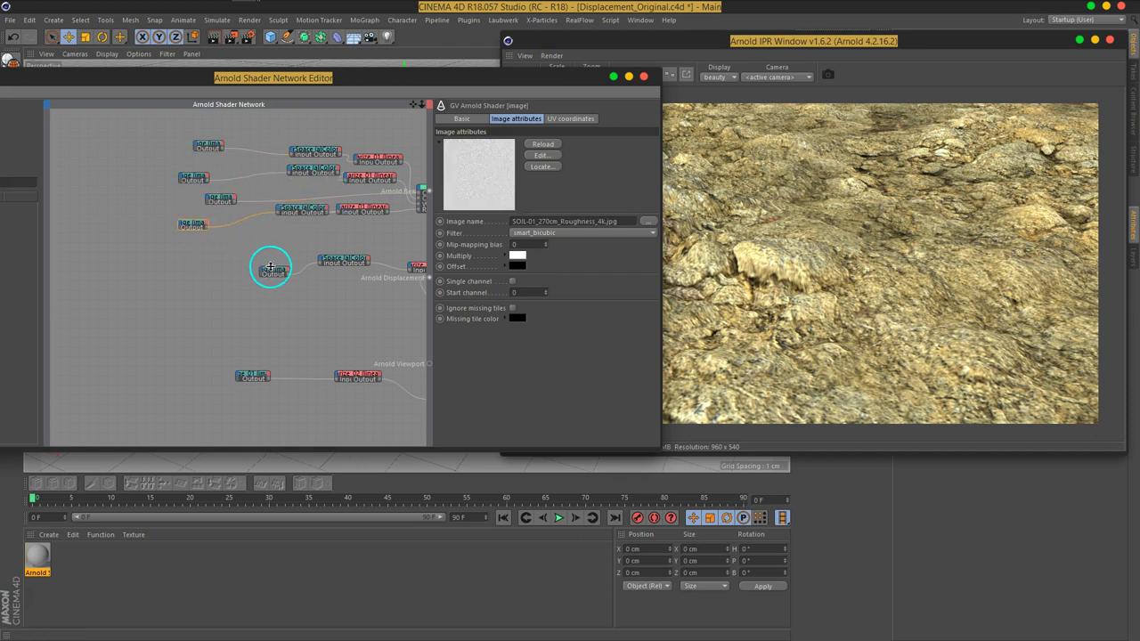
pyautogui.click(267, 372)
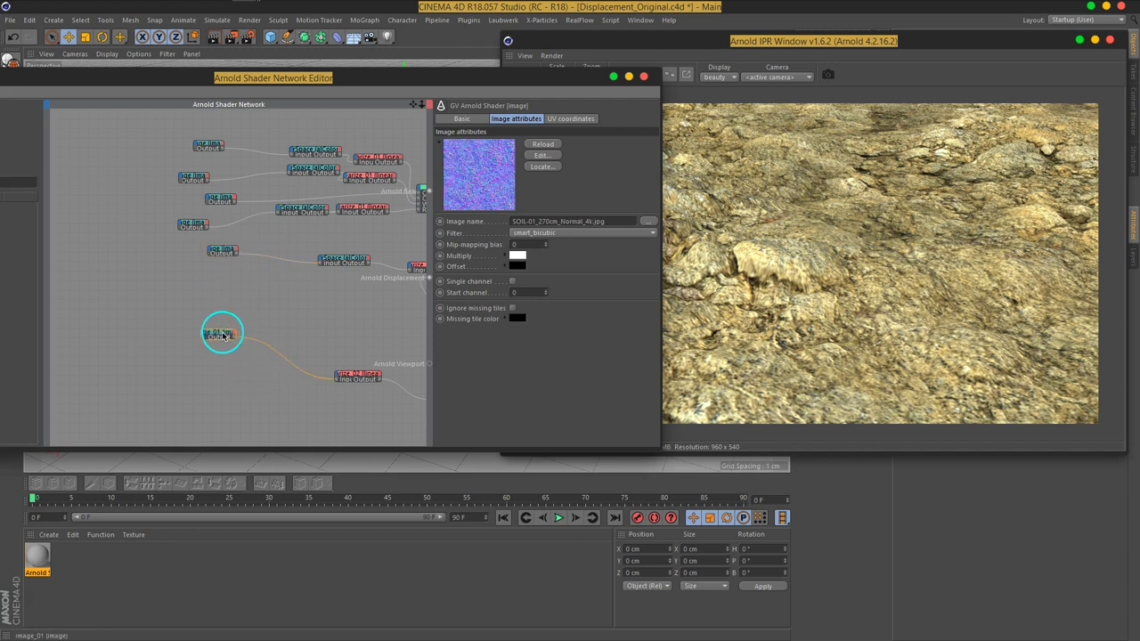
pyautogui.moveTo(222, 333); pyautogui.dragTo(208, 323)
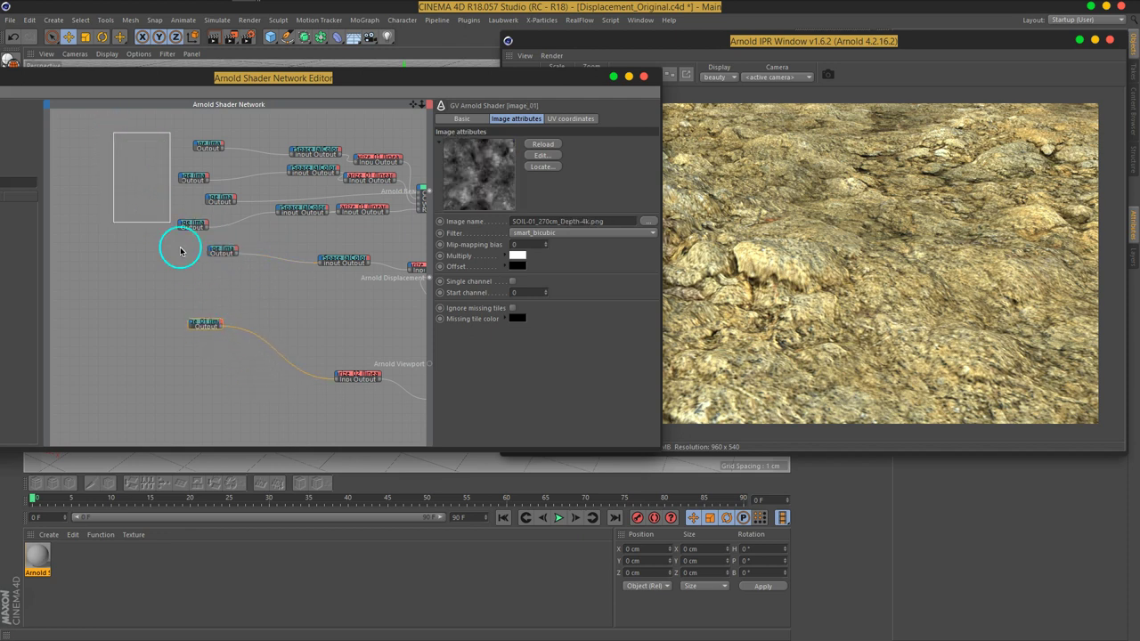
# Step: Select all six image texture nodes and set their UV Scale U and V to 2
pyautogui.moveTo(180, 251); pyautogui.dragTo(231, 383)
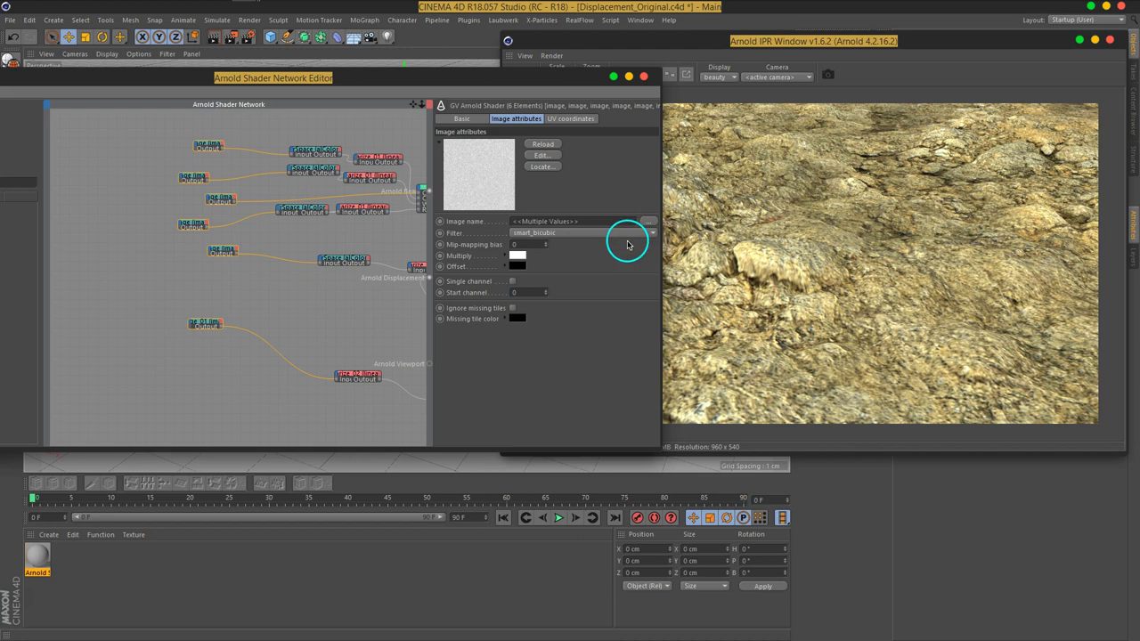
pyautogui.click(574, 119)
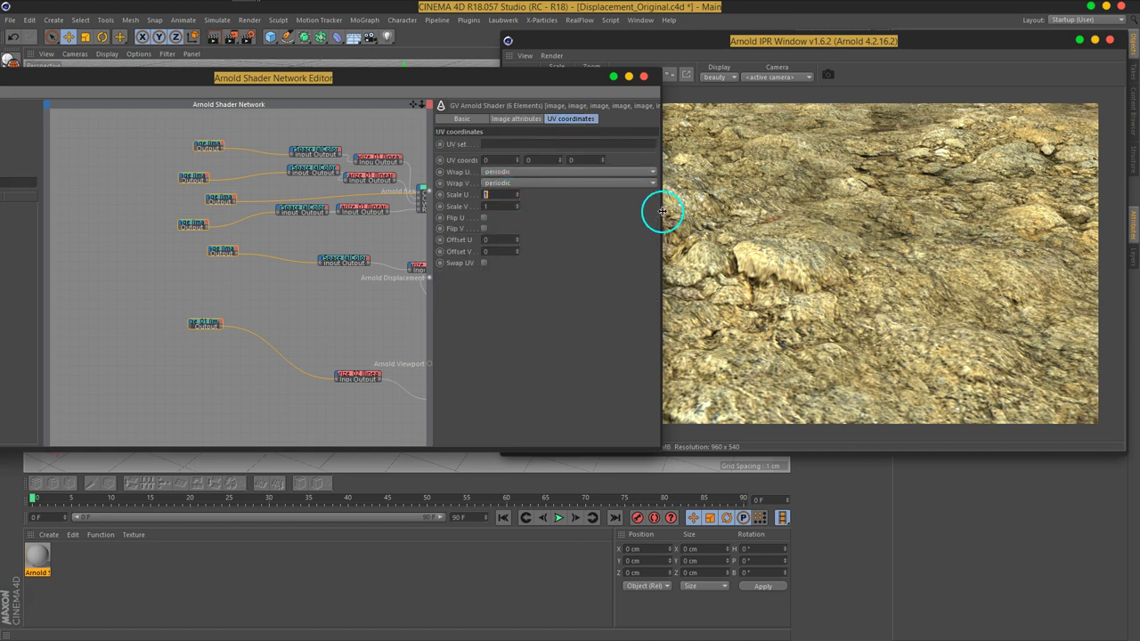
pyautogui.write('2')
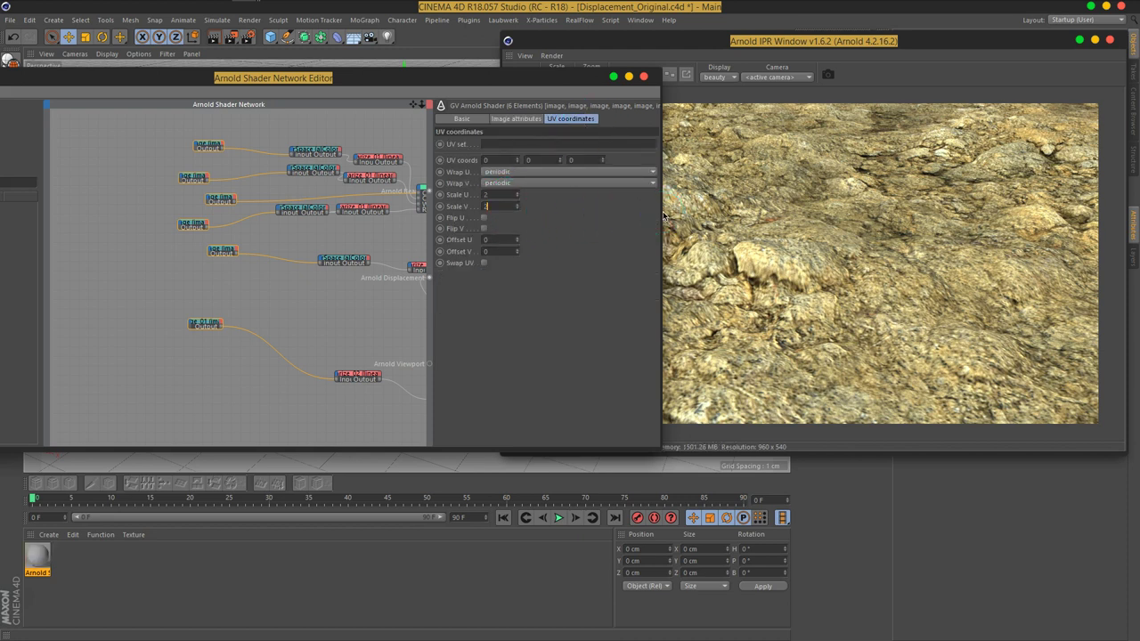
pyautogui.click(663, 214)
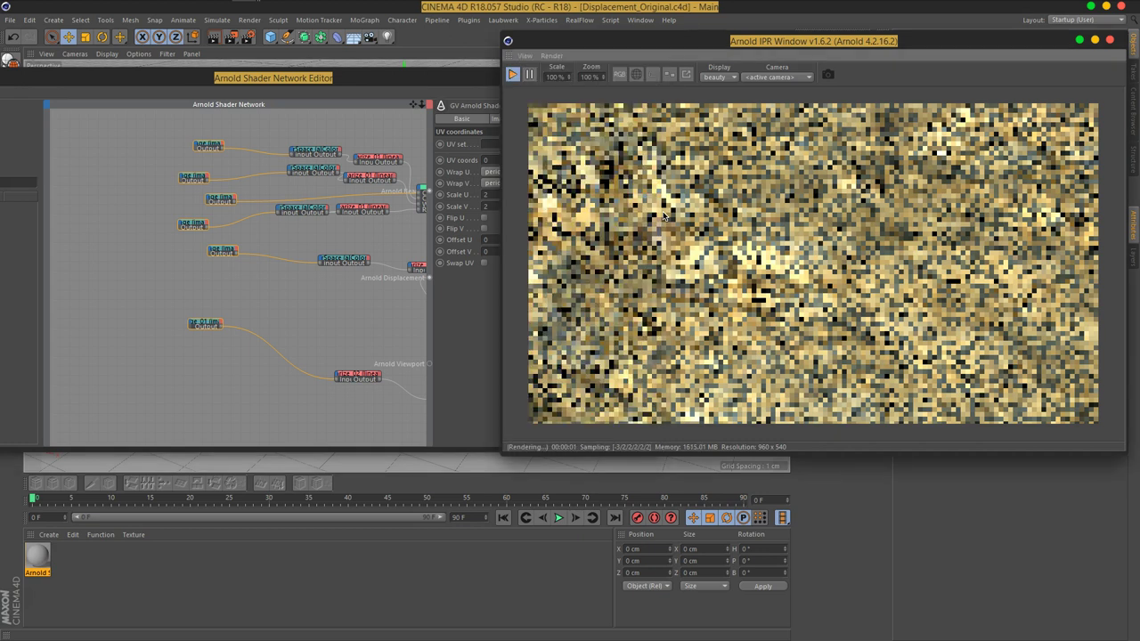